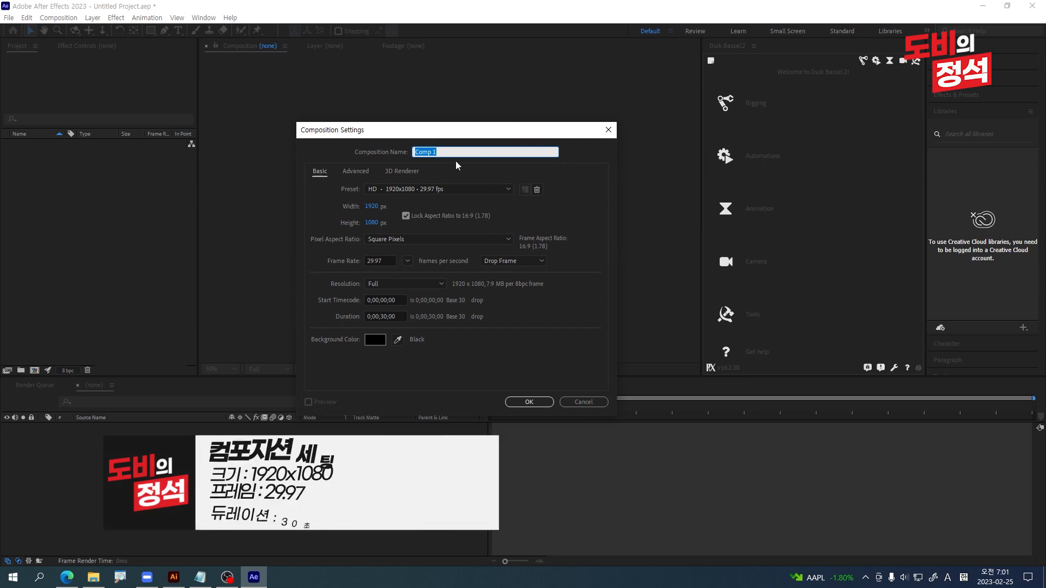
Create a composition named 자전거애니메이션 with the HD 1920x1080, 29.97 fps preset and a 30-second duration.
{"action": "key", "text": "Hangul"}
{"action": "type", "text": "자전거애니메이션"}
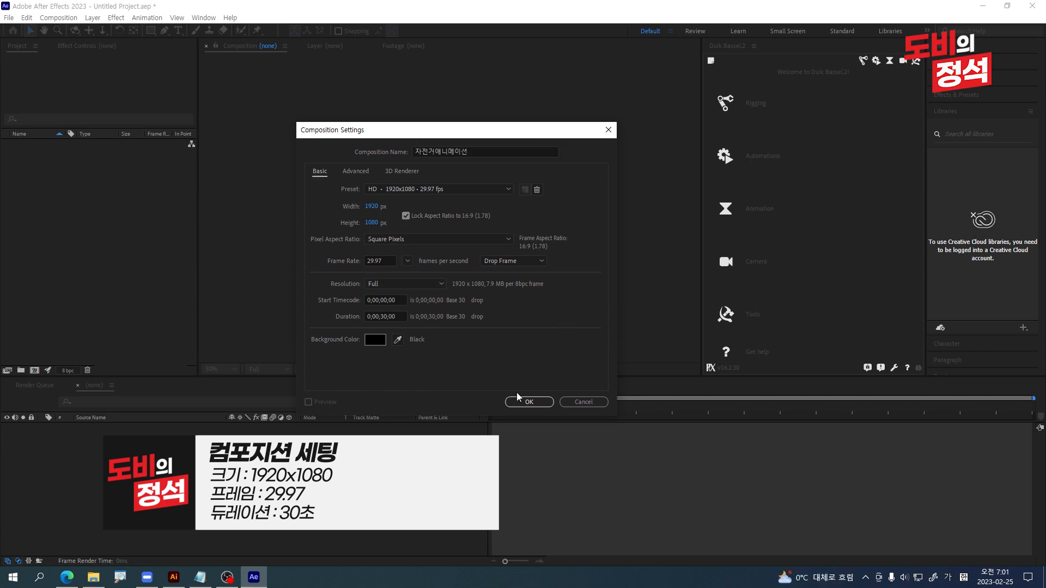
{"action": "left_click", "coordinate": [531, 403]}
{"action": "left_click", "coordinate": [13, 232]}
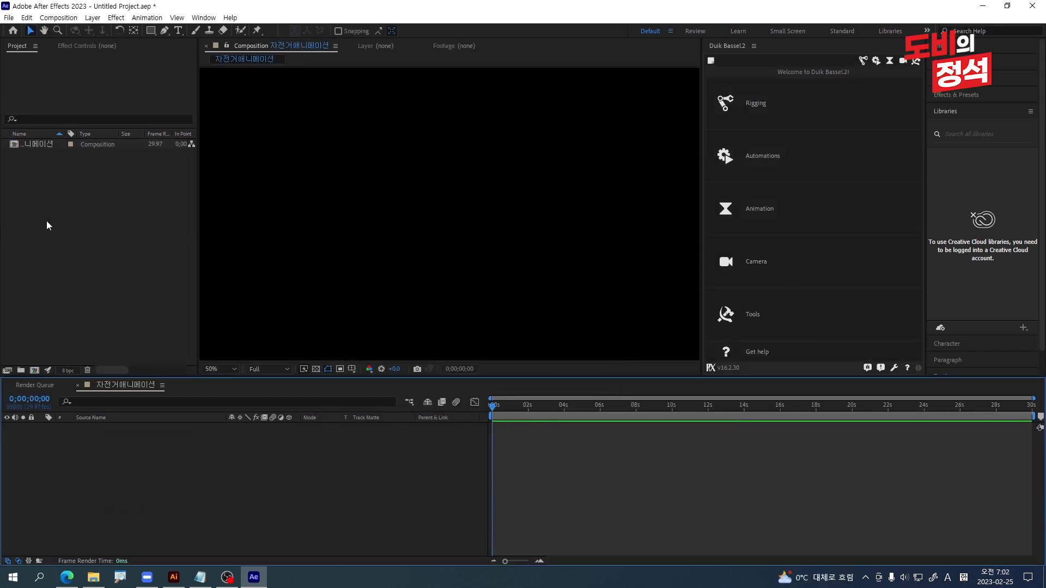
Import the 자전거캐릭터 Illustrator file as a Composition with Footage Dimensions set to Layer Size.
{"action": "double_click", "coordinate": [93, 210]}
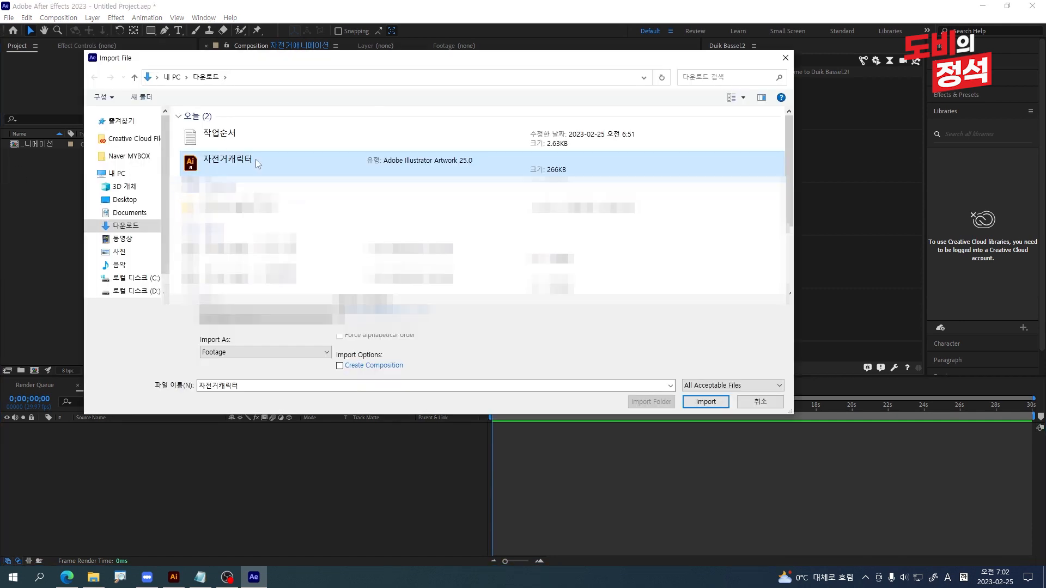
{"action": "double_click", "coordinate": [238, 161]}
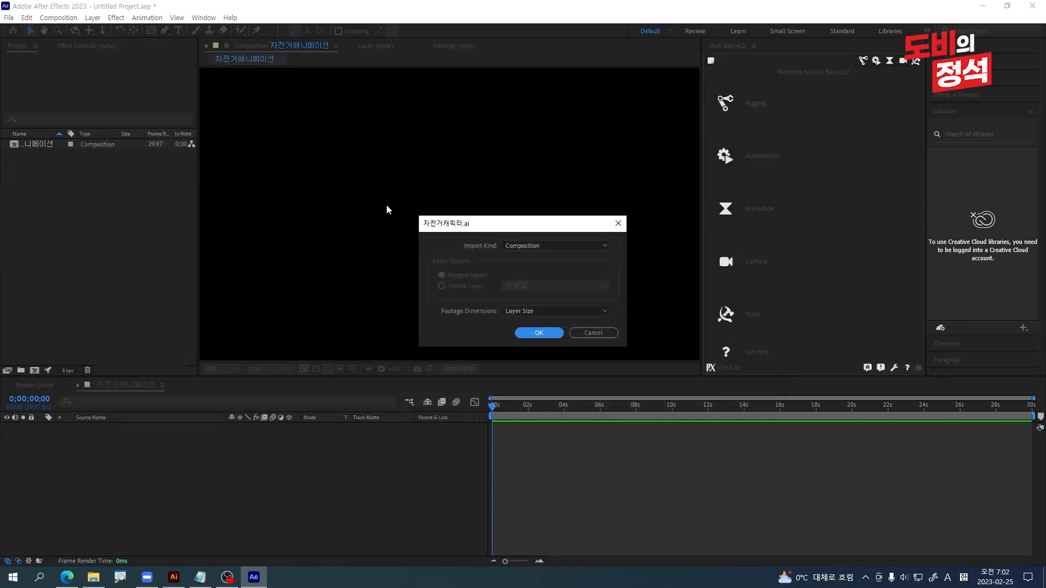
{"action": "mouse_move", "coordinate": [534, 229]}
{"action": "left_mouse_down"}
{"action": "mouse_move", "coordinate": [477, 175]}
{"action": "mouse_move", "coordinate": [554, 228]}
{"action": "left_mouse_up"}
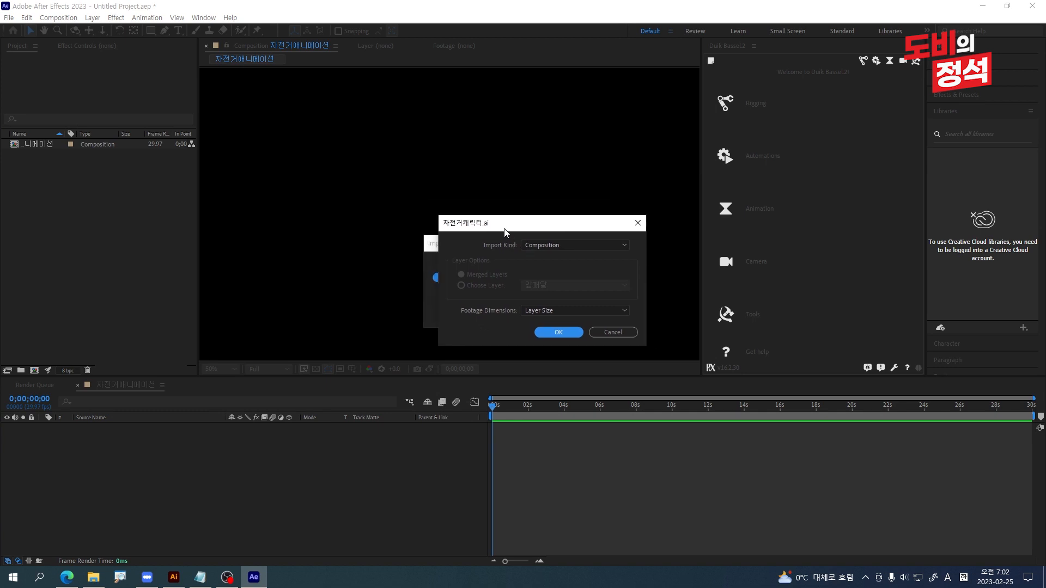
{"action": "left_click_drag", "start_coordinate": [498, 265], "coordinate": [567, 257]}
{"action": "mouse_move", "coordinate": [477, 378]}
{"action": "left_mouse_down"}
{"action": "mouse_move", "coordinate": [639, 391]}
{"action": "mouse_move", "coordinate": [684, 371]}
{"action": "mouse_move", "coordinate": [598, 71]}
{"action": "mouse_move", "coordinate": [579, 435]}
{"action": "left_mouse_up"}
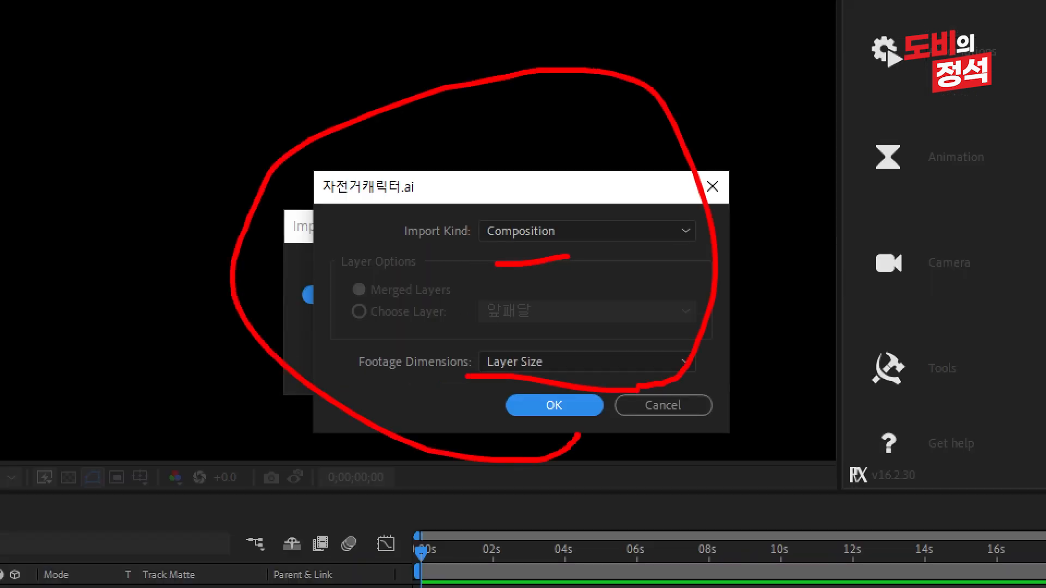
{"action": "key", "text": "Escape"}
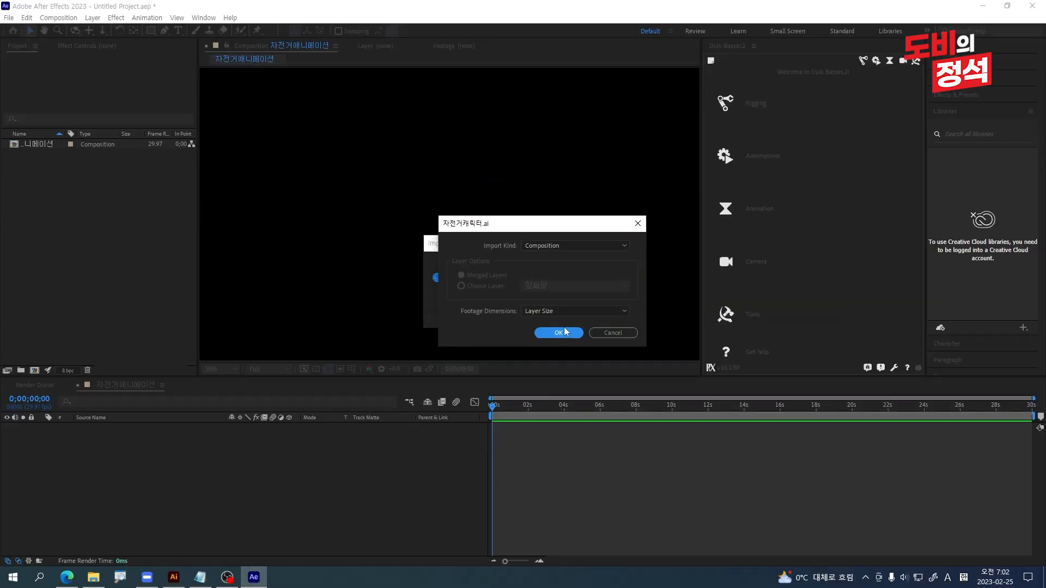
{"action": "left_click", "coordinate": [542, 333]}
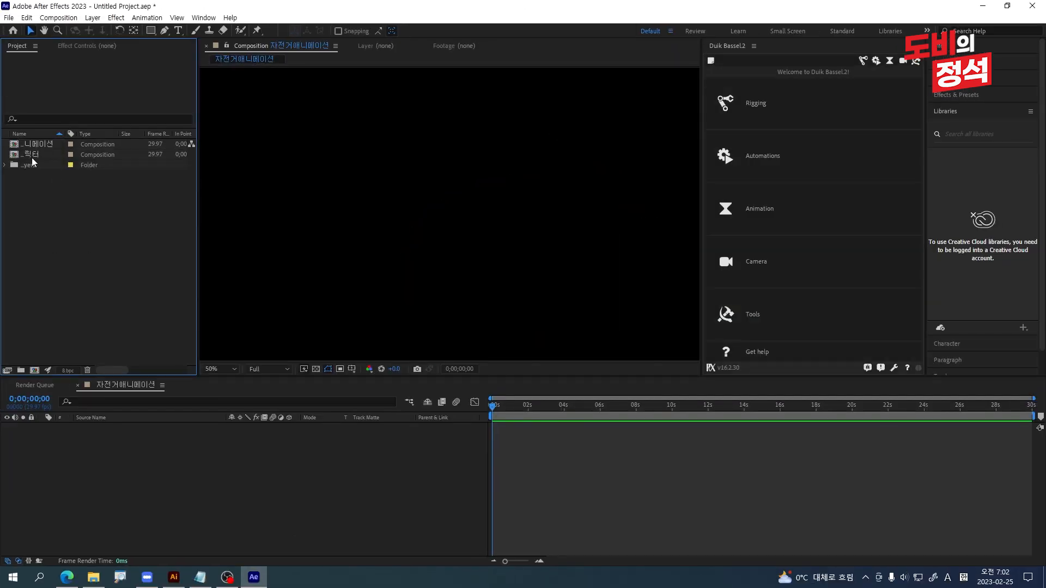
Add the imported 자전거캐릭터 composition to the 자전거애니메이션 timeline and open it.
{"action": "left_click_drag", "start_coordinate": [34, 155], "coordinate": [365, 430]}
{"action": "left_click", "coordinate": [590, 479]}
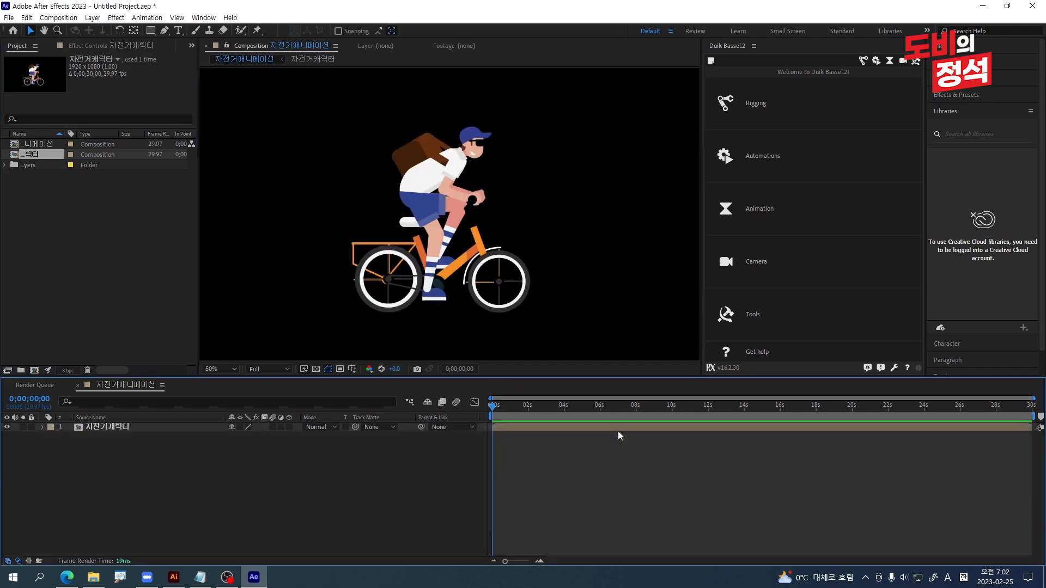
{"action": "double_click", "coordinate": [562, 427]}
Look over the character's layers and maximize the timeline panel so the whole layer list fits.
{"action": "scroll", "coordinate": [104, 502], "scroll_direction": "down", "scroll_amount": 5}
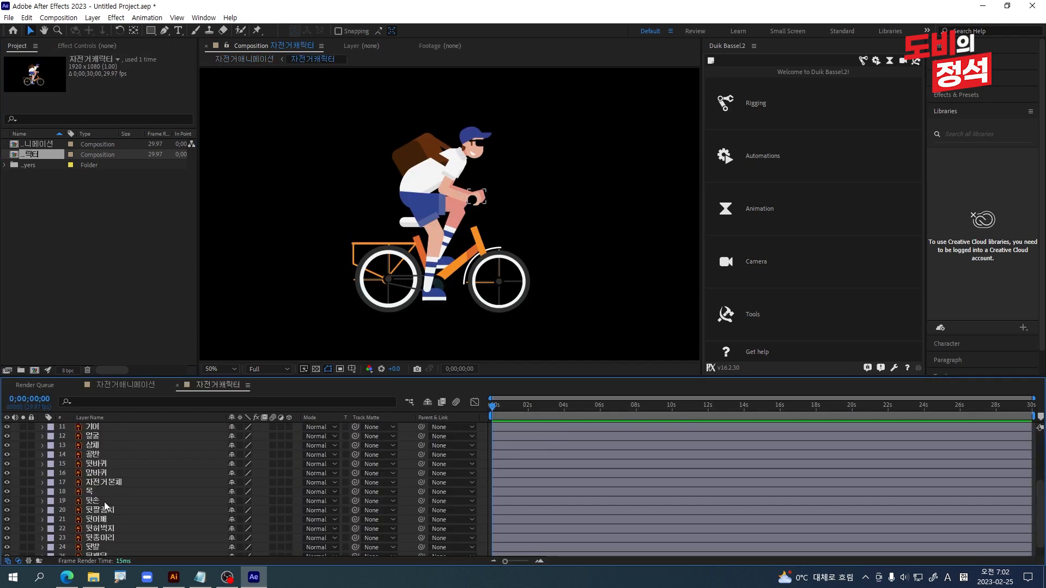
{"action": "scroll", "coordinate": [121, 498], "scroll_direction": "up", "scroll_amount": 5}
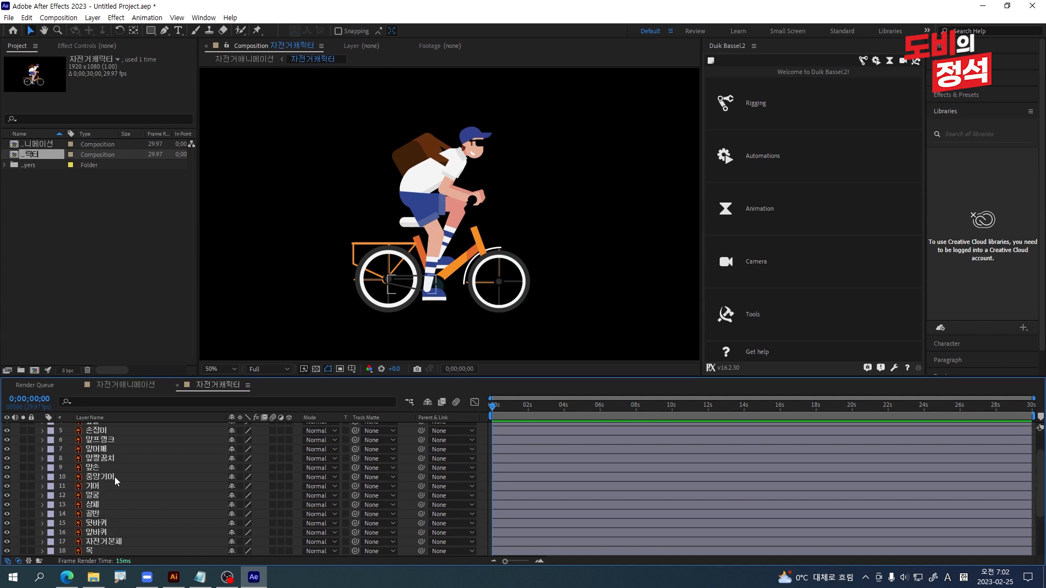
{"action": "scroll", "coordinate": [128, 481], "scroll_direction": "down", "scroll_amount": 4}
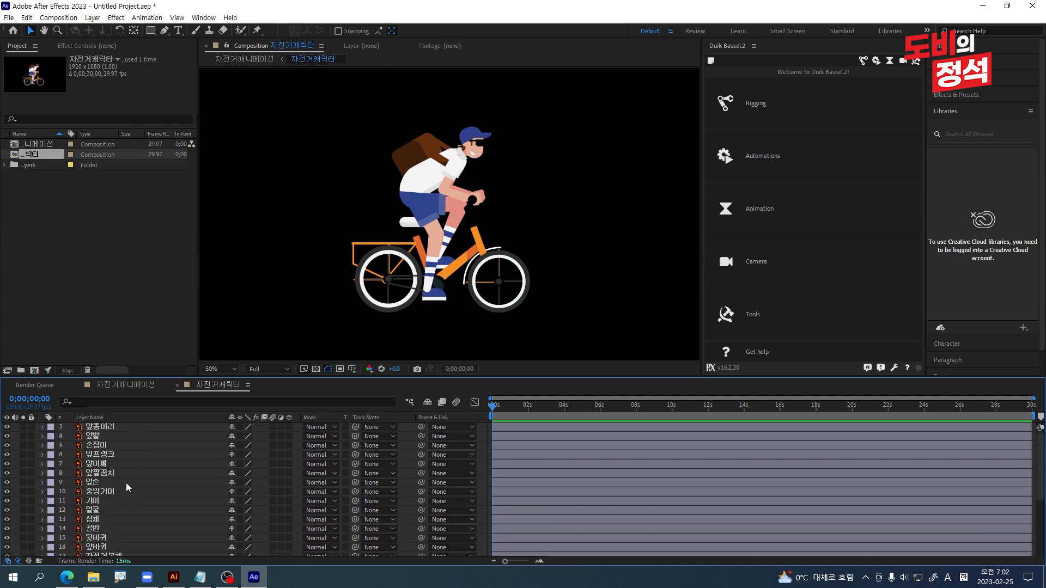
{"action": "scroll", "coordinate": [126, 484], "scroll_direction": "down", "scroll_amount": 2}
{"action": "left_click", "coordinate": [104, 452]}
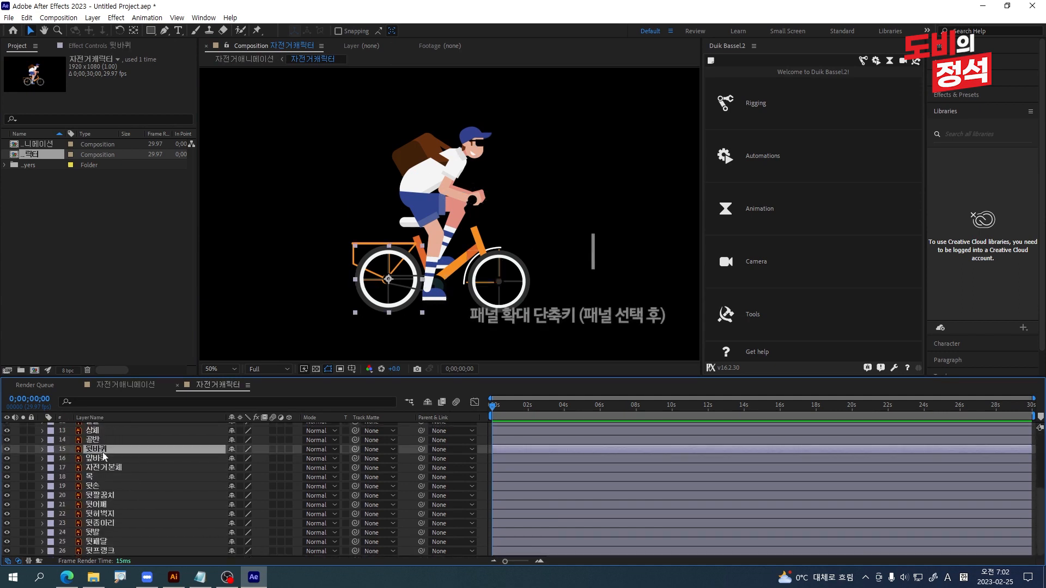
{"action": "key", "text": "grave"}
{"action": "left_click", "coordinate": [281, 351]}
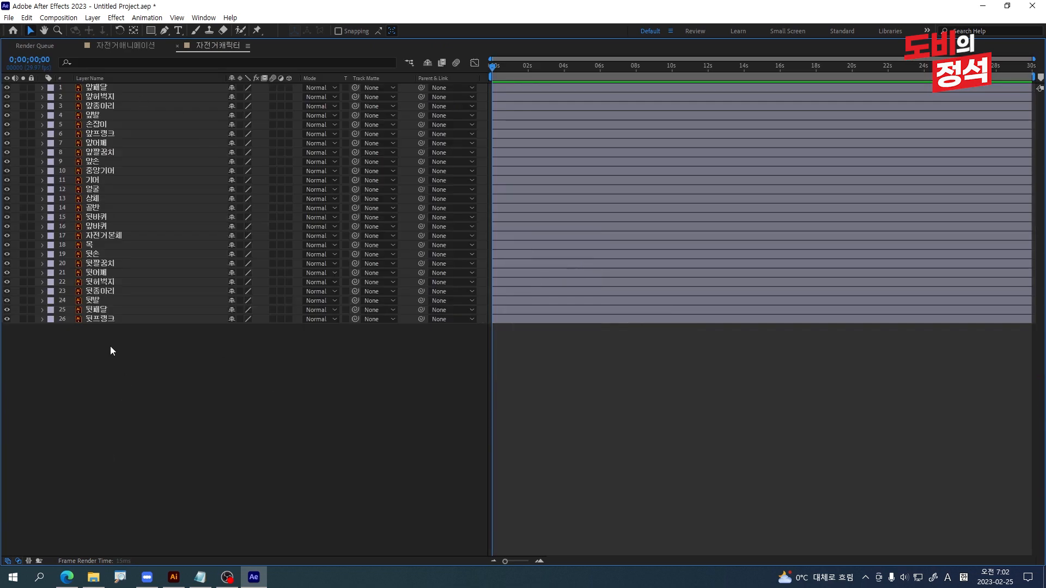
{"action": "left_click", "coordinate": [101, 322]}
{"action": "left_click", "coordinate": [150, 391]}
{"action": "left_click", "coordinate": [103, 321]}
{"action": "left_click", "coordinate": [96, 312]}
{"action": "left_click", "coordinate": [96, 303]}
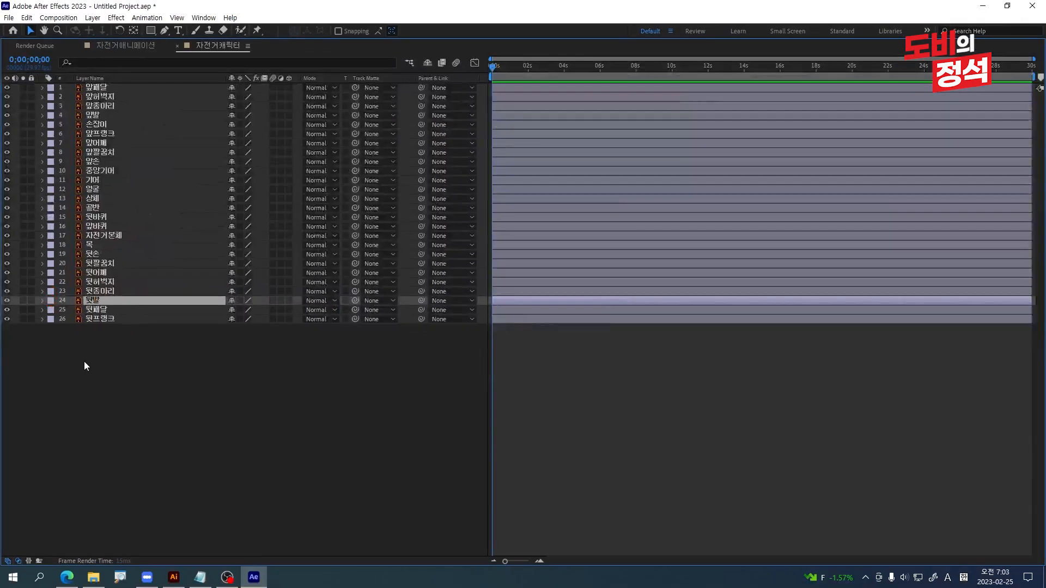
{"action": "left_click", "coordinate": [201, 379]}
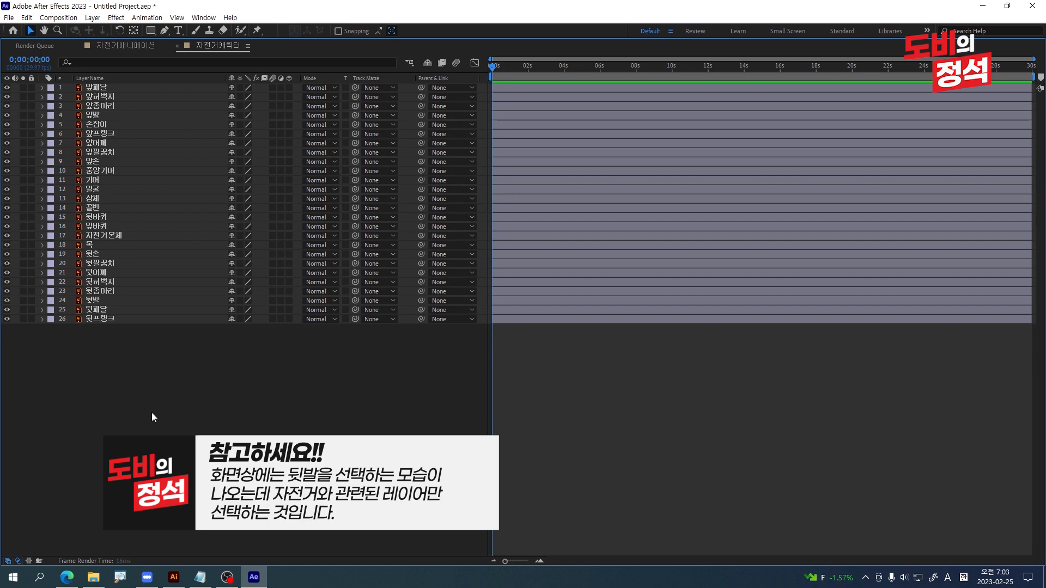
Give the bicycle layers 앞패달, 손잡이, 앞프랭크, 중앙기어, 기어, 뒷바퀴, 앞바퀴, 자전거본체, 뒷패달 and 뒷프랭크 a Yellow label.
{"action": "left_click", "coordinate": [96, 320]}
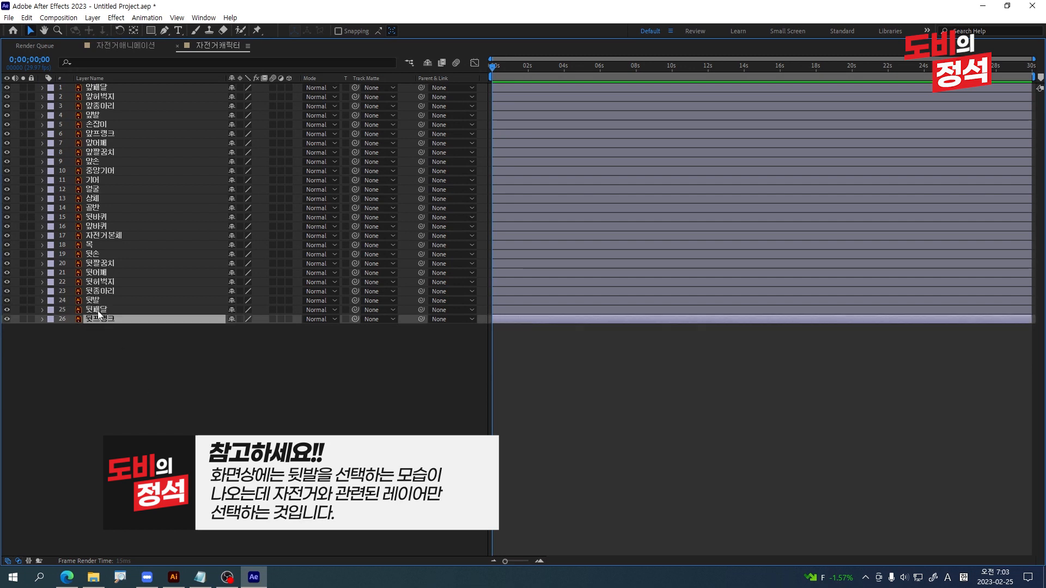
{"action": "left_click", "coordinate": [98, 309], "text": "shift"}
{"action": "left_click", "coordinate": [93, 300], "text": "ctrl"}
{"action": "left_click", "coordinate": [113, 236], "text": "ctrl"}
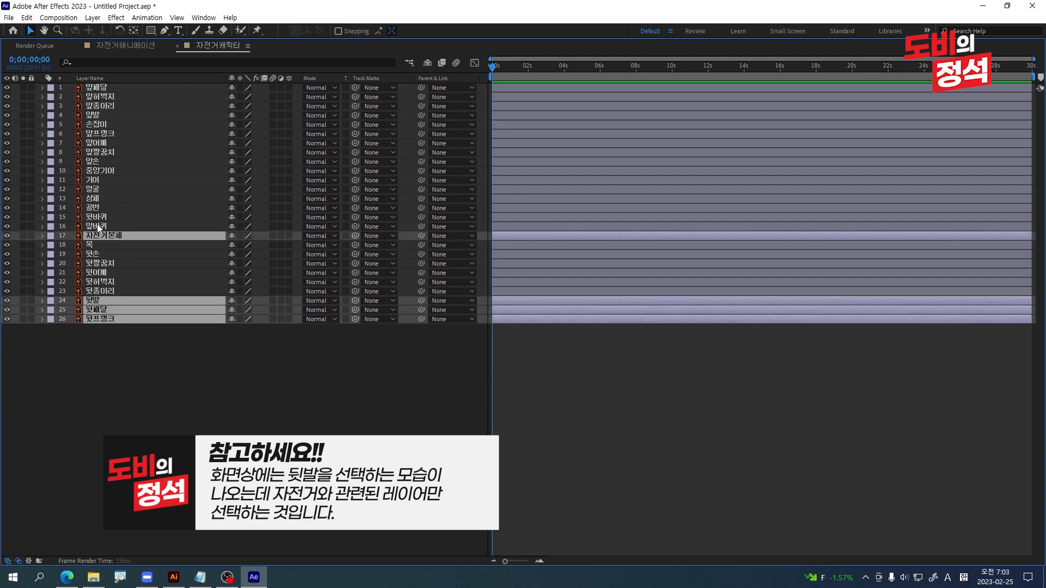
{"action": "left_click", "coordinate": [98, 226], "text": "ctrl"}
{"action": "left_click", "coordinate": [99, 218], "text": "ctrl"}
{"action": "left_click", "coordinate": [92, 300], "text": "ctrl"}
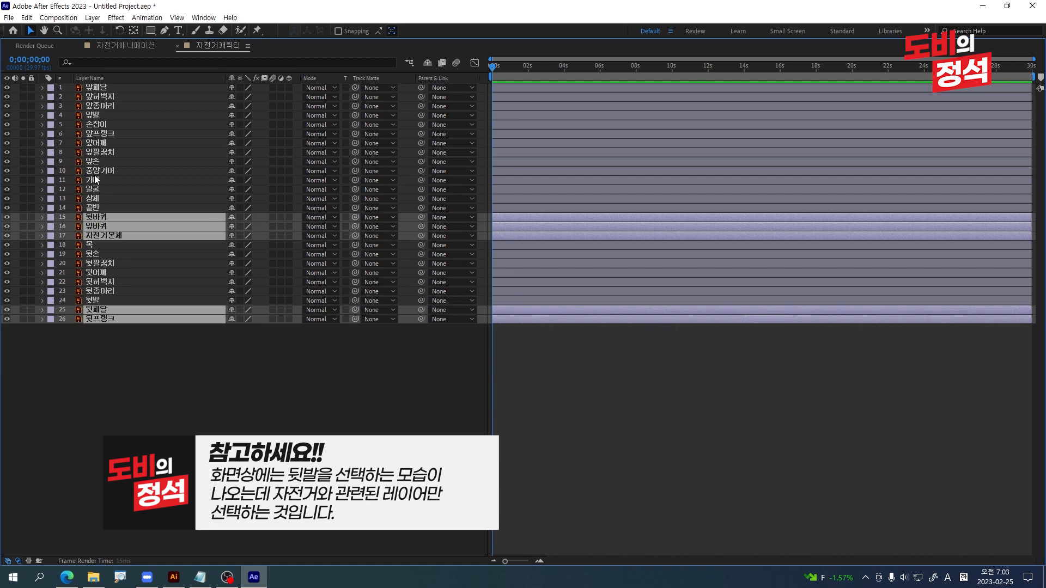
{"action": "left_click", "coordinate": [101, 180], "text": "ctrl"}
{"action": "left_click", "coordinate": [101, 171], "text": "ctrl"}
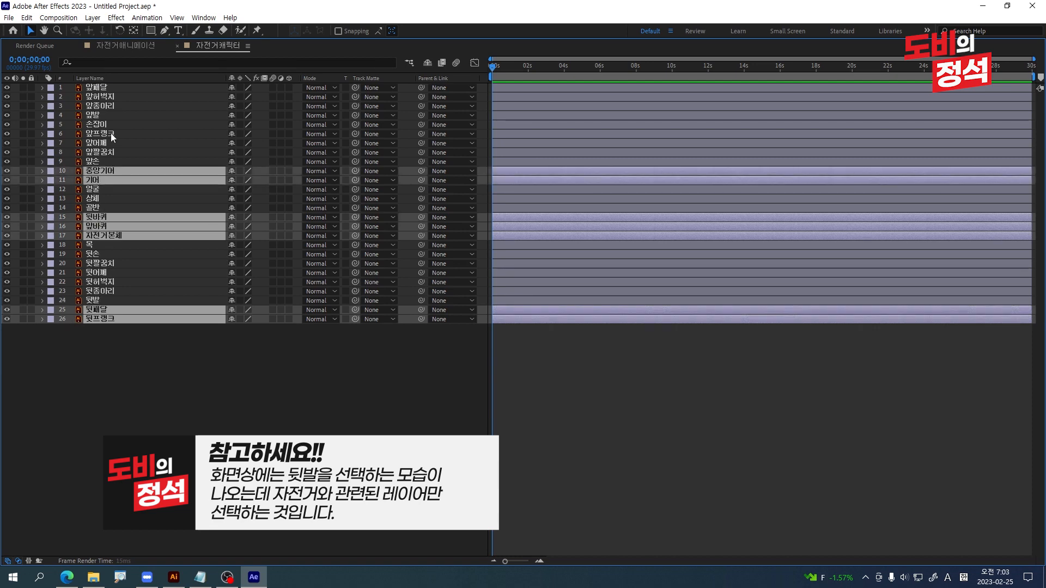
{"action": "left_click", "coordinate": [113, 134], "text": "ctrl"}
{"action": "left_click", "coordinate": [98, 126], "text": "ctrl"}
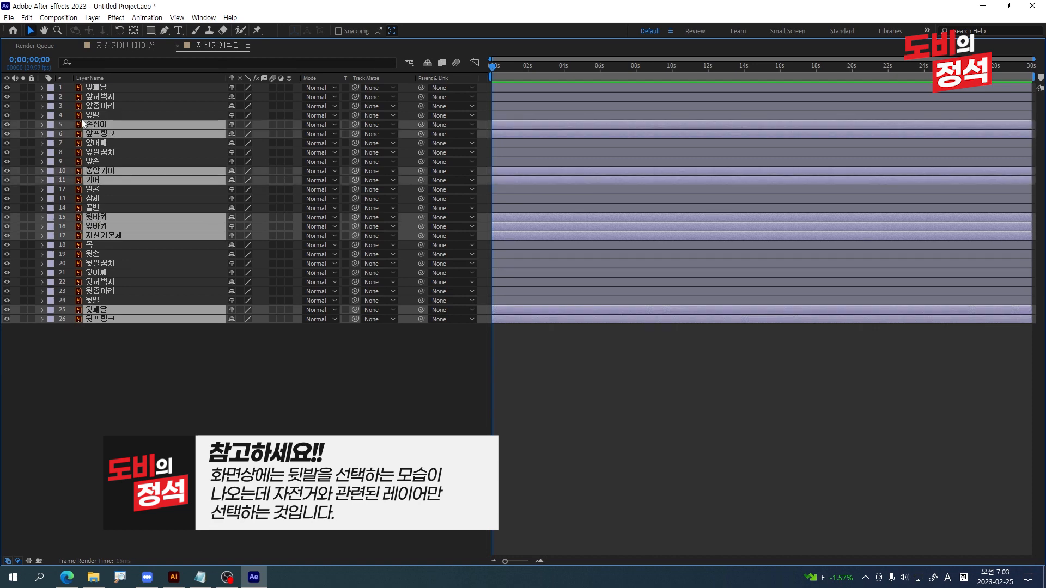
{"action": "left_click", "coordinate": [104, 86], "text": "ctrl"}
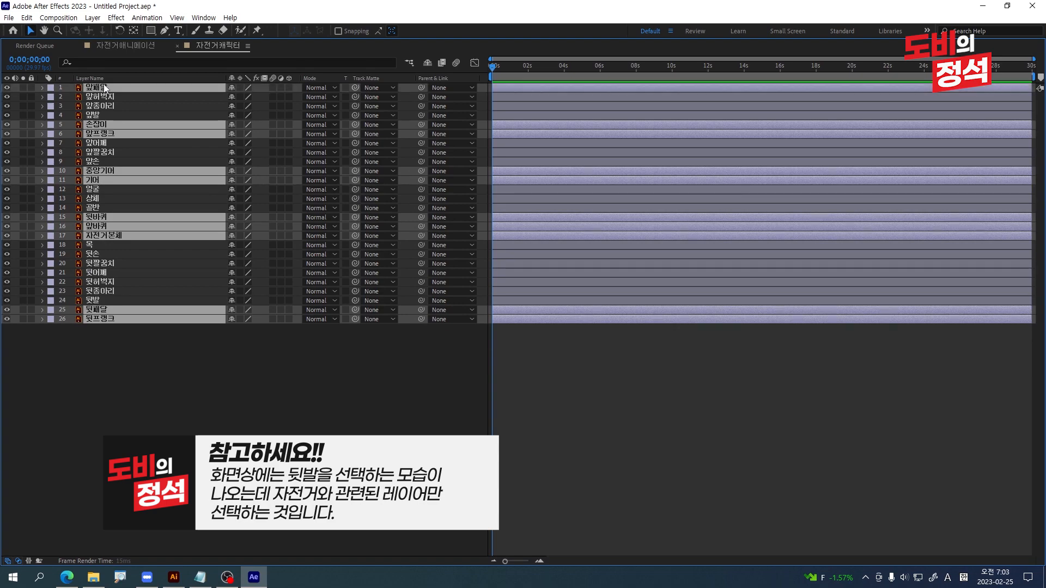
{"action": "left_click", "coordinate": [52, 88]}
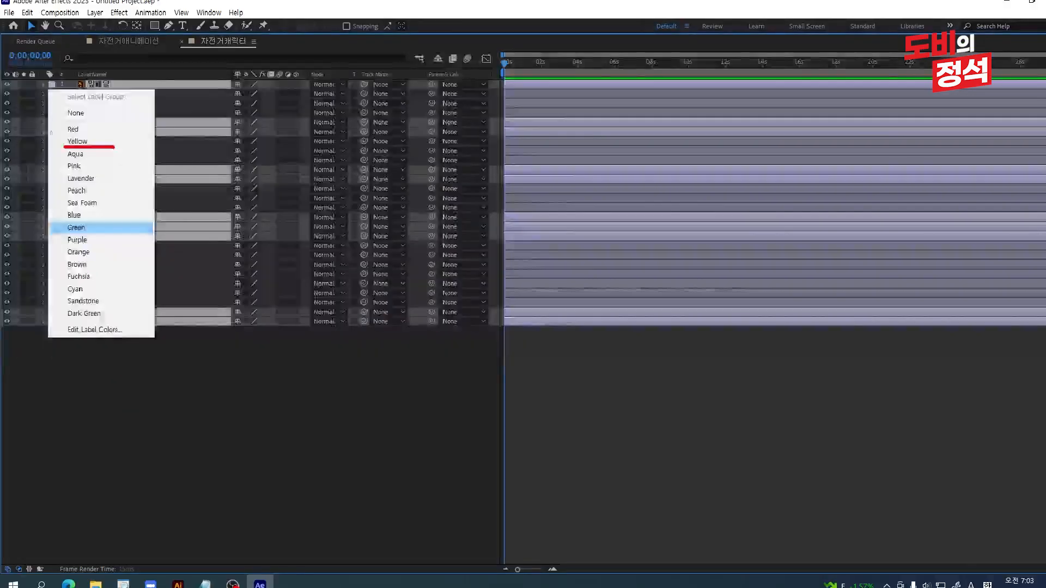
{"action": "left_click", "coordinate": [89, 69]}
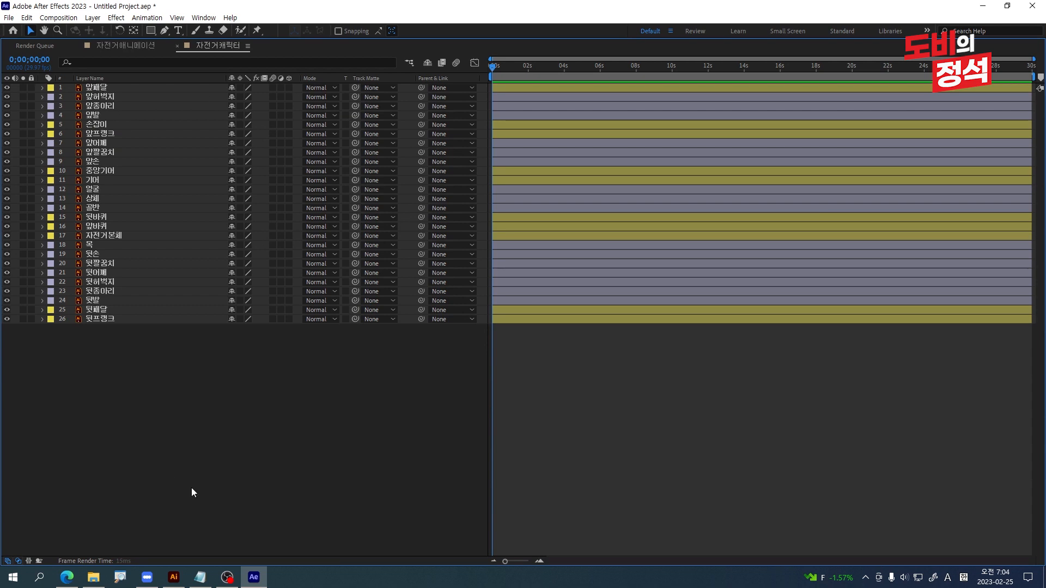
Change the label colour of the 앞패달, 앞프랭크, 뒷패달 and 뒷프랭크 layers to Fuchsia.
{"action": "left_click", "coordinate": [103, 88]}
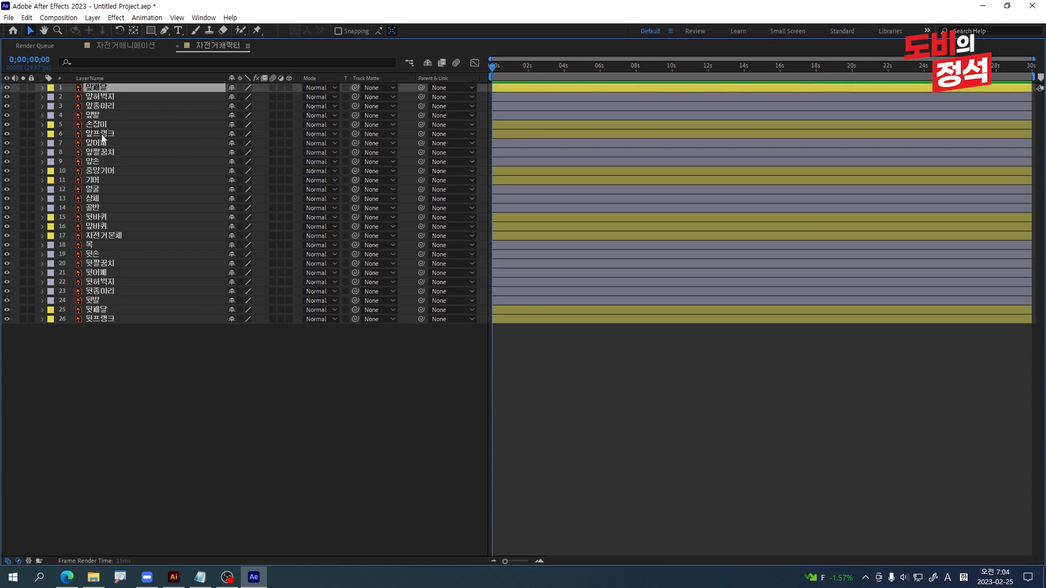
{"action": "left_click", "coordinate": [102, 134], "text": "ctrl"}
{"action": "left_click", "coordinate": [94, 311], "text": "ctrl"}
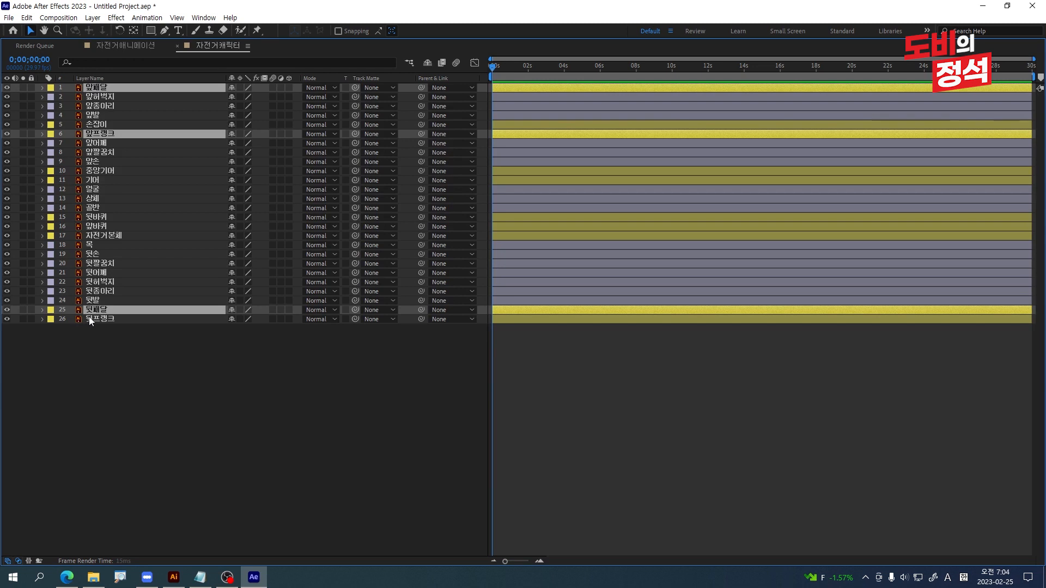
{"action": "left_click", "coordinate": [51, 320], "text": "ctrl"}
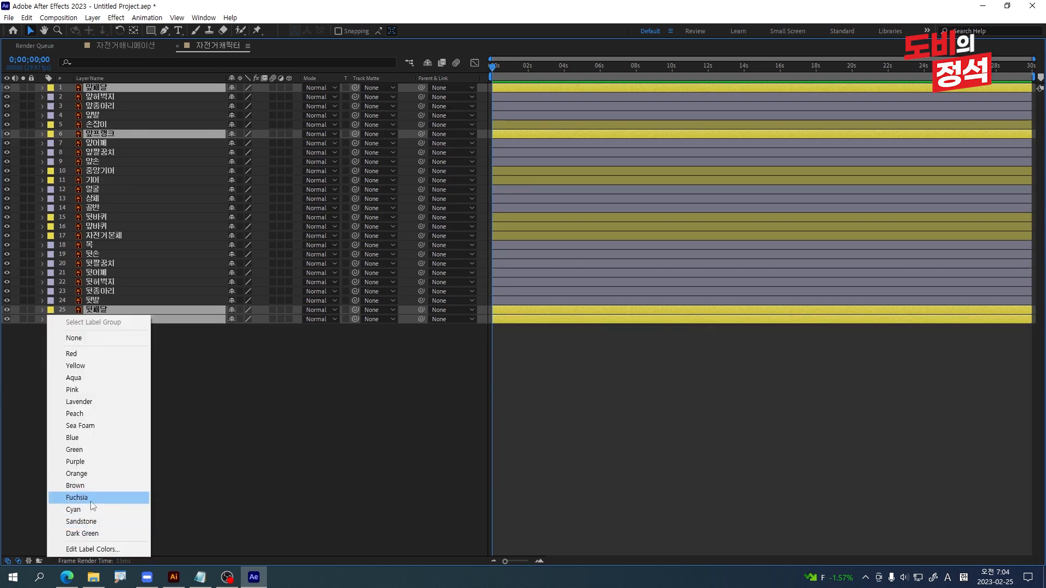
{"action": "left_click", "coordinate": [76, 497]}
{"action": "left_click", "coordinate": [587, 427]}
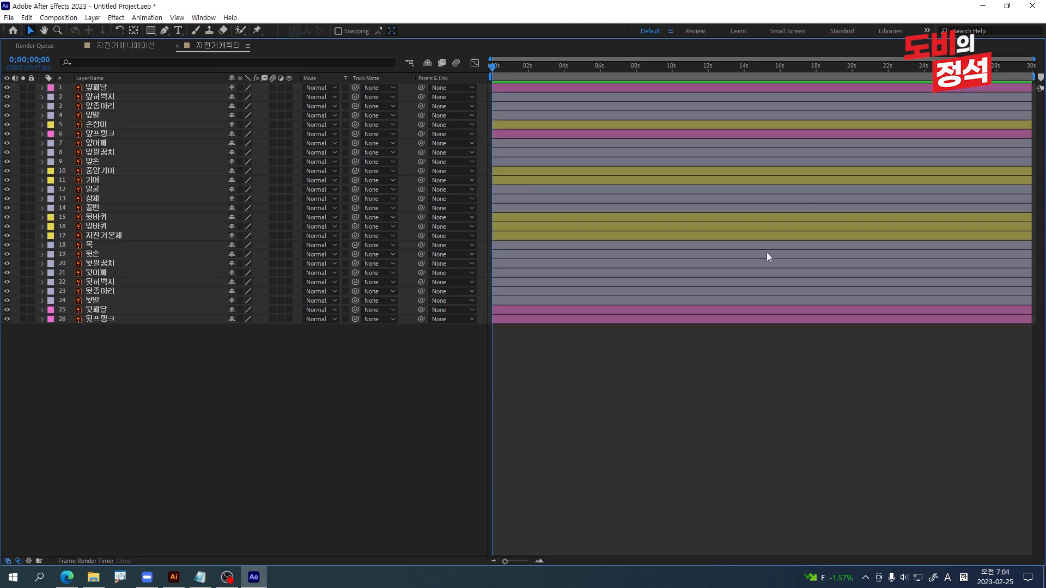
Parent all the other bicycle layers, including pedals, cranks, wheels, gears and handlebar, to the 자전거본체 layer.
{"action": "left_click", "coordinate": [96, 321]}
{"action": "left_click", "coordinate": [102, 311], "text": "ctrl"}
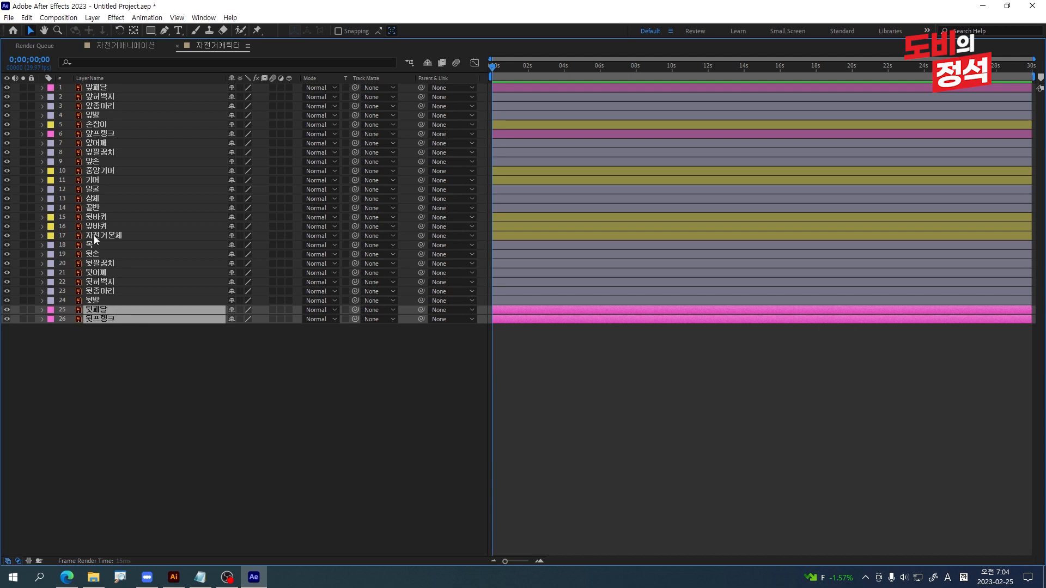
{"action": "left_click", "coordinate": [95, 227], "text": "ctrl"}
{"action": "left_click", "coordinate": [96, 217], "text": "ctrl"}
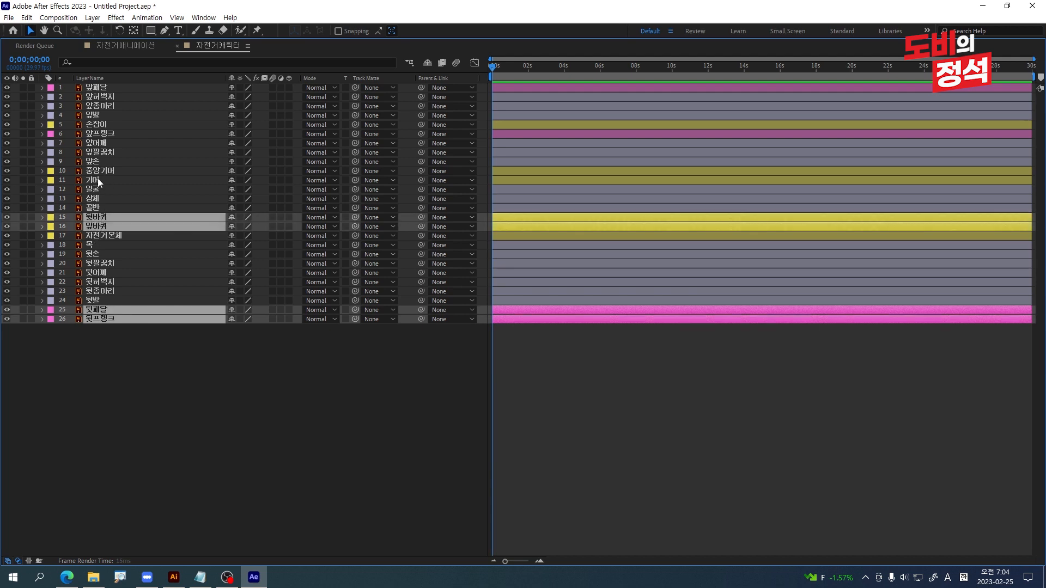
{"action": "left_click", "coordinate": [90, 182], "text": "ctrl"}
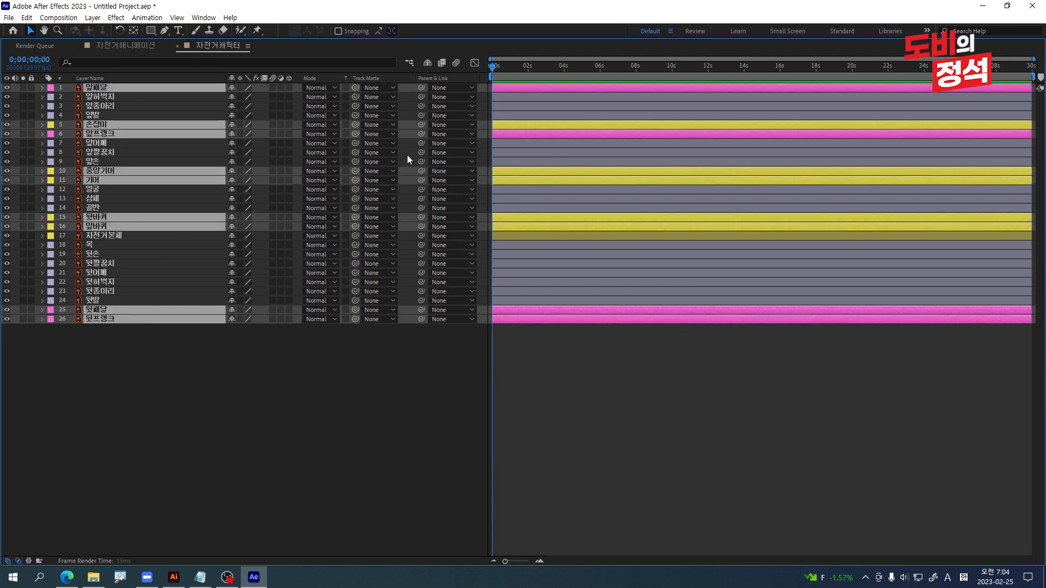
{"action": "left_click_drag", "start_coordinate": [421, 125], "coordinate": [112, 239]}
{"action": "left_click", "coordinate": [248, 391]}
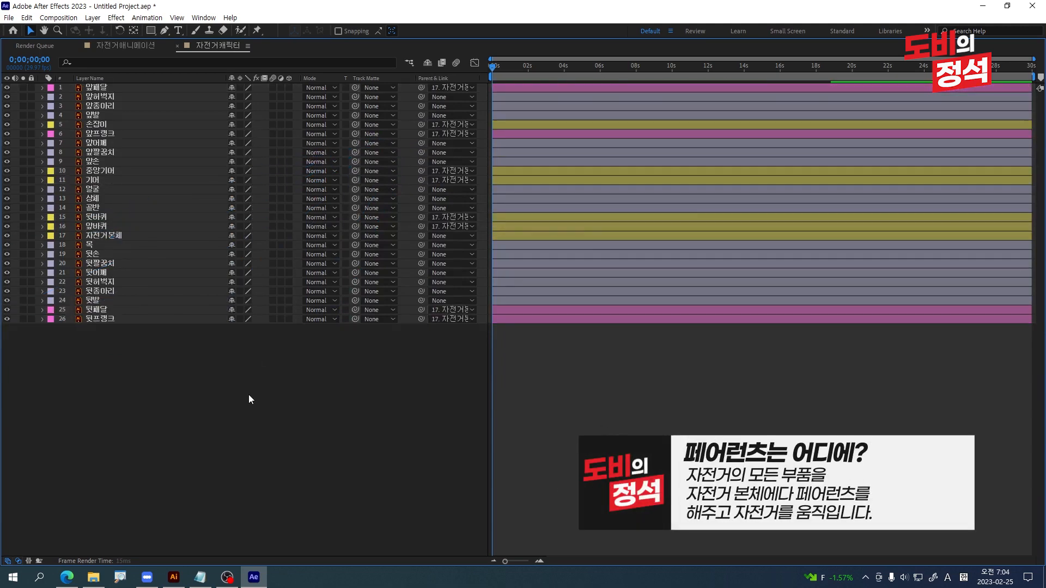
Restore the timeline panel to its normal size and check the 자전거본체 layer in the composition view.
{"action": "left_click", "coordinate": [109, 234]}
{"action": "key", "text": "grave"}
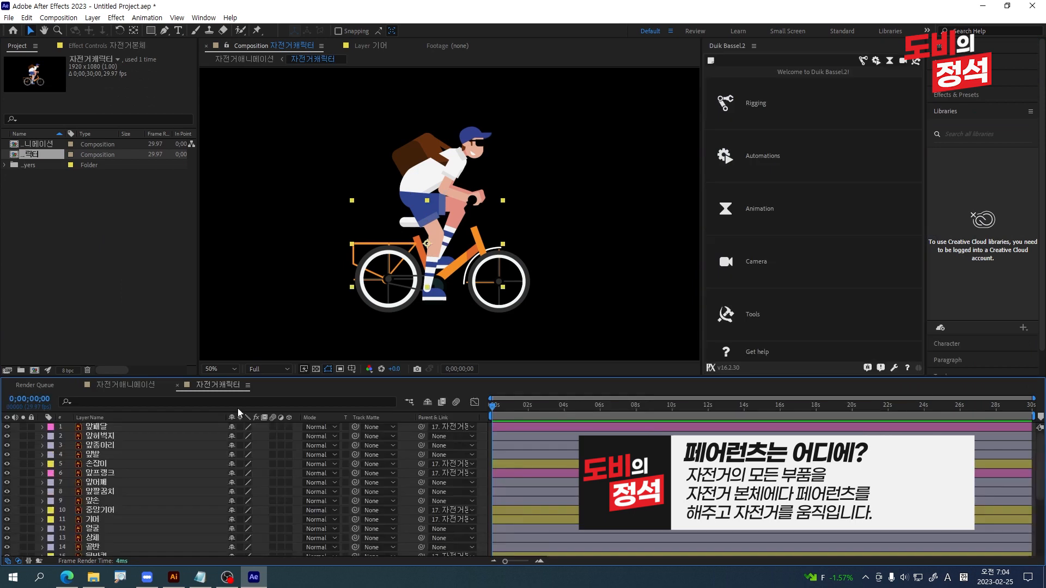
{"action": "key", "text": "Return"}
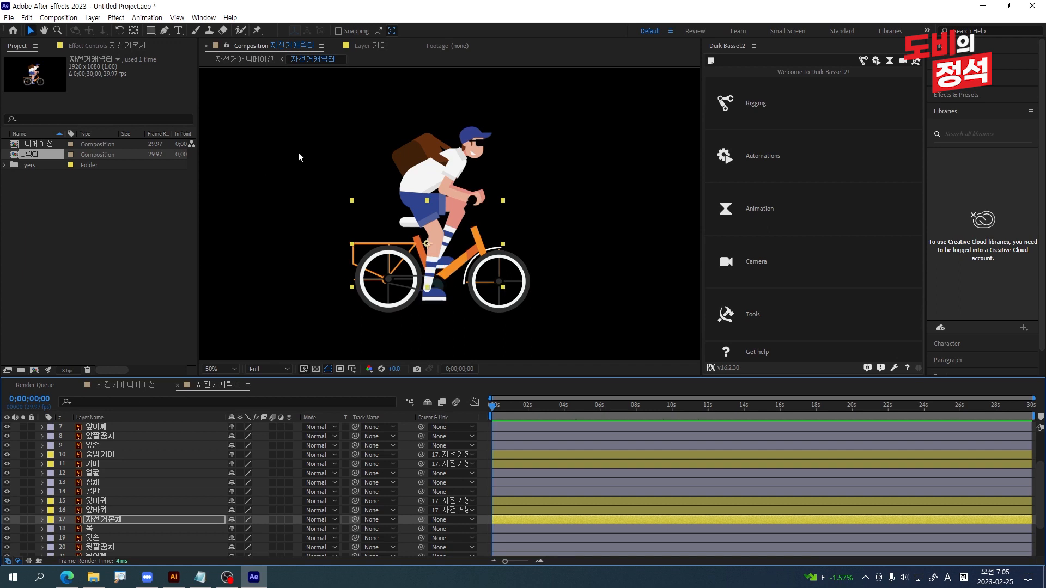
{"action": "left_click", "coordinate": [275, 165]}
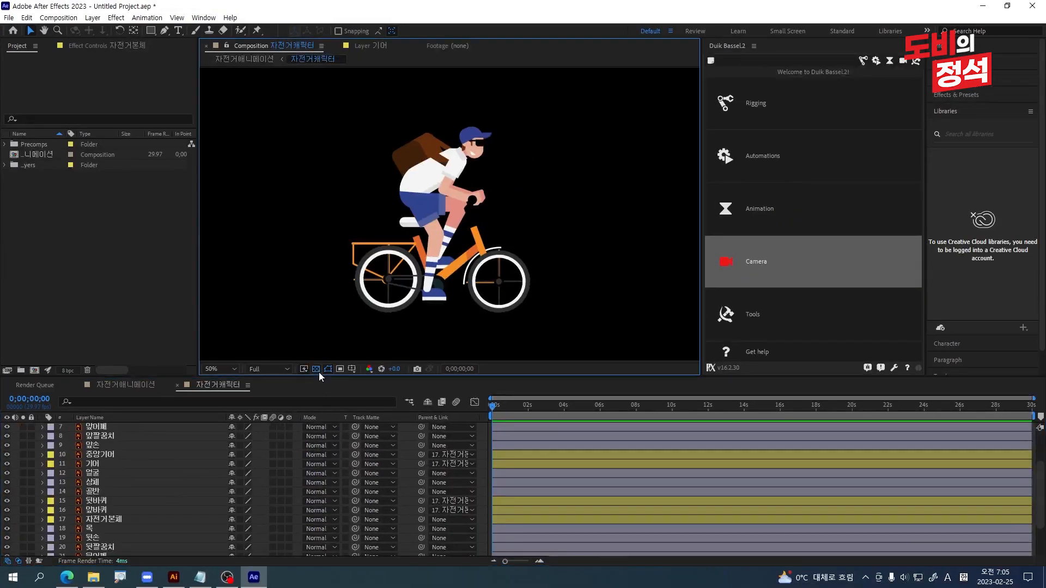
Show the transparency grid behind the bicycle artwork in the composition view.
{"action": "left_click", "coordinate": [318, 350]}
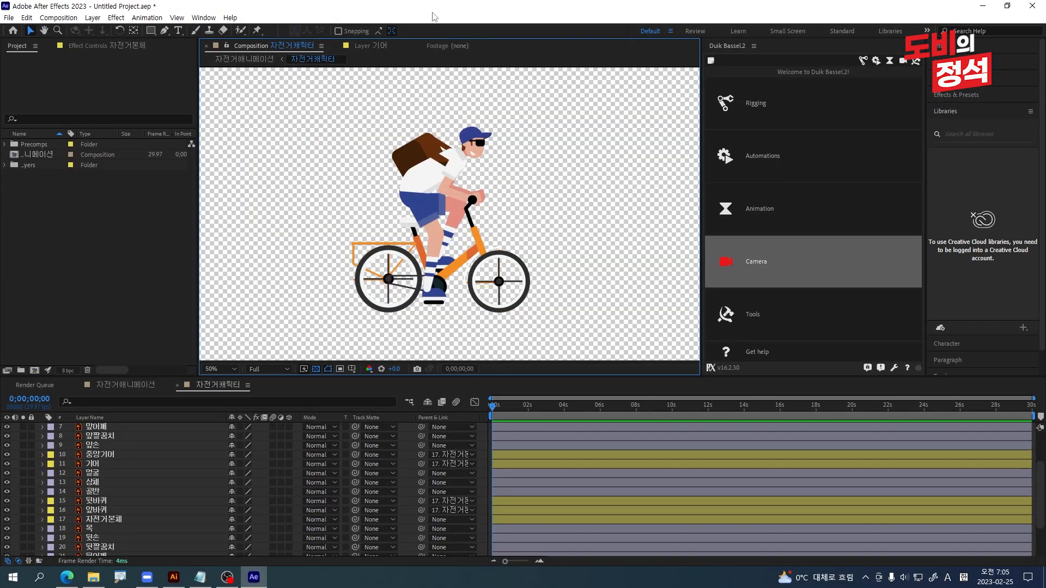
{"action": "scroll", "coordinate": [166, 479], "scroll_direction": "down", "scroll_amount": 3}
{"action": "left_click", "coordinate": [166, 478]}
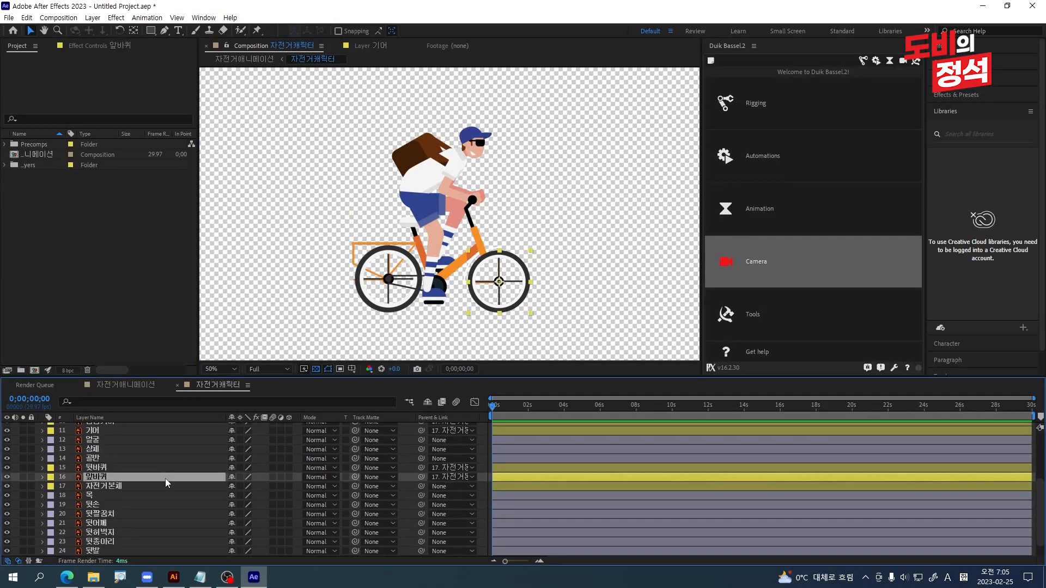
Mark the 자전거본체, 앞바퀴, 뒷바퀴, 기어, 중앙기어 and 손잡이 layers as shy and hide all shy layers.
{"action": "key", "text": "grave"}
{"action": "left_click", "coordinate": [332, 373]}
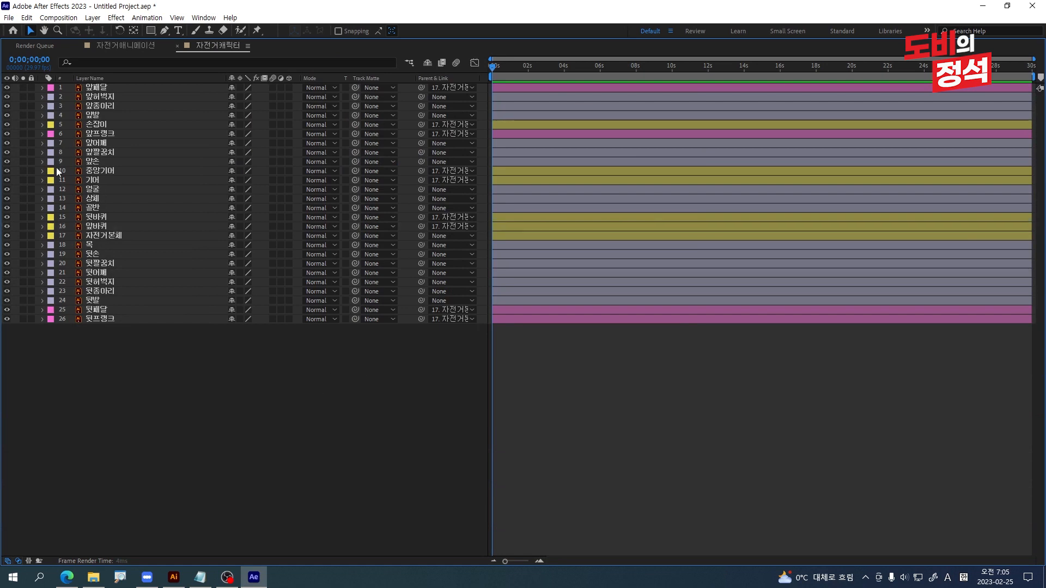
{"action": "left_click", "coordinate": [103, 235]}
{"action": "left_click", "coordinate": [94, 226], "text": "ctrl"}
{"action": "left_click", "coordinate": [94, 217], "text": "ctrl"}
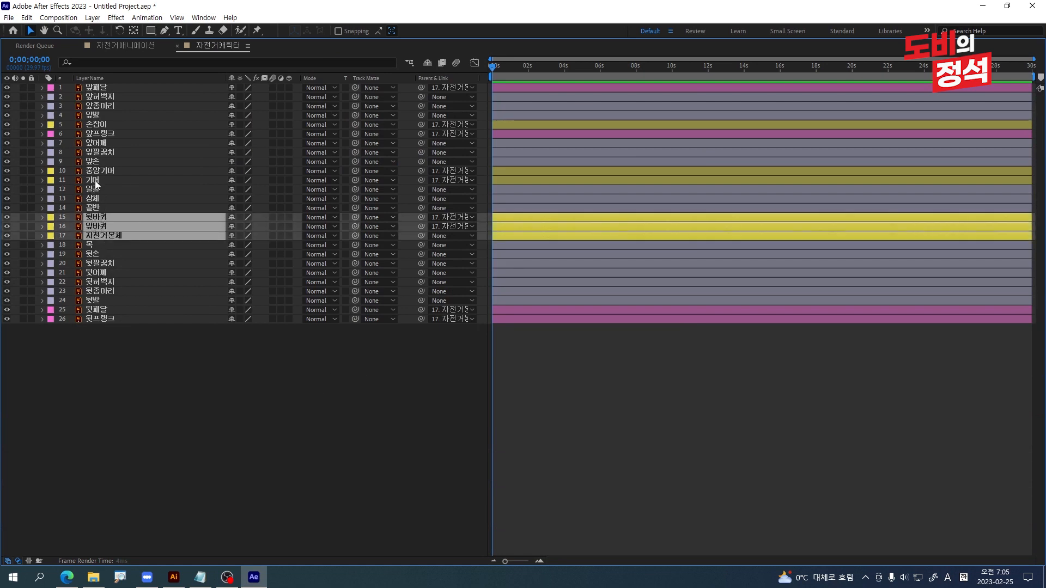
{"action": "left_click", "coordinate": [96, 181], "text": "ctrl"}
{"action": "left_click", "coordinate": [109, 170], "text": "ctrl"}
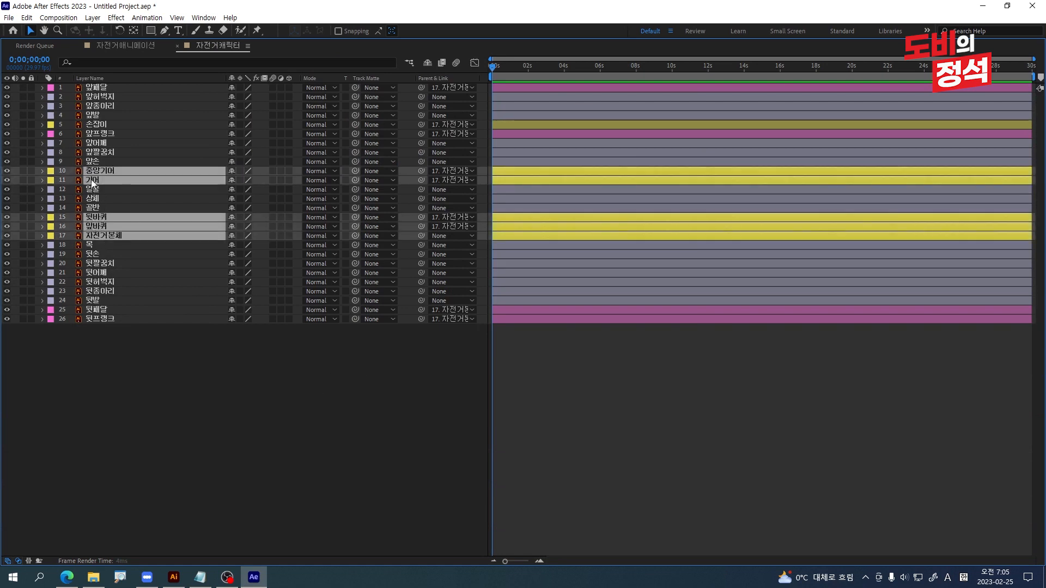
{"action": "left_click", "coordinate": [96, 124], "text": "ctrl"}
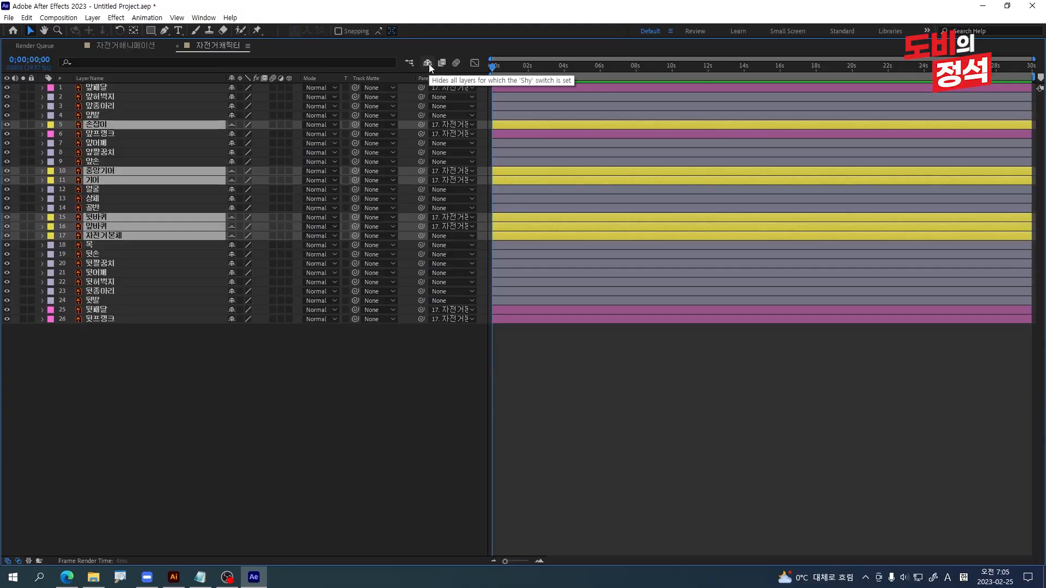
{"action": "left_click", "coordinate": [428, 64]}
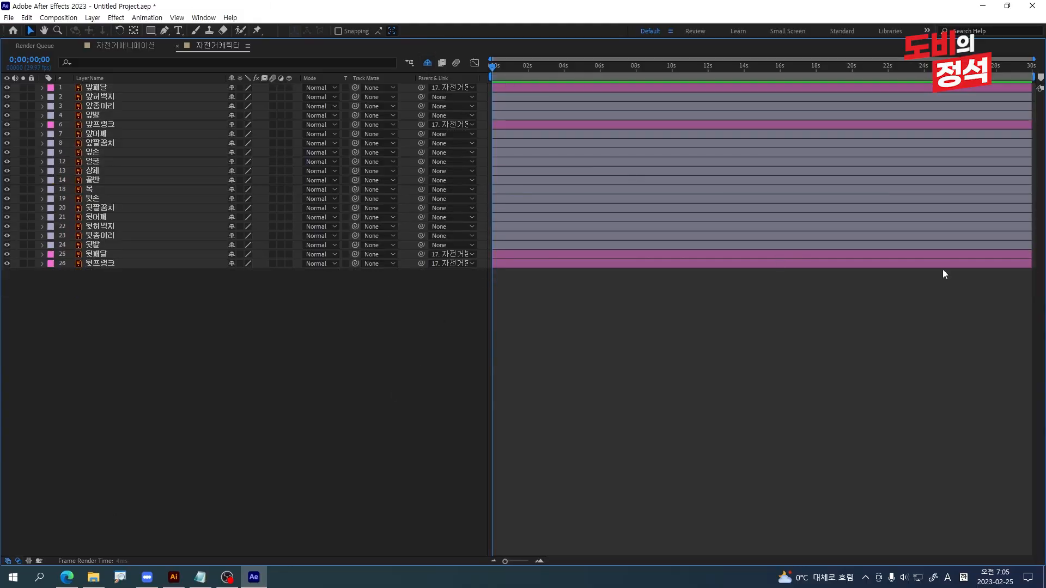
{"action": "key", "text": "grave"}
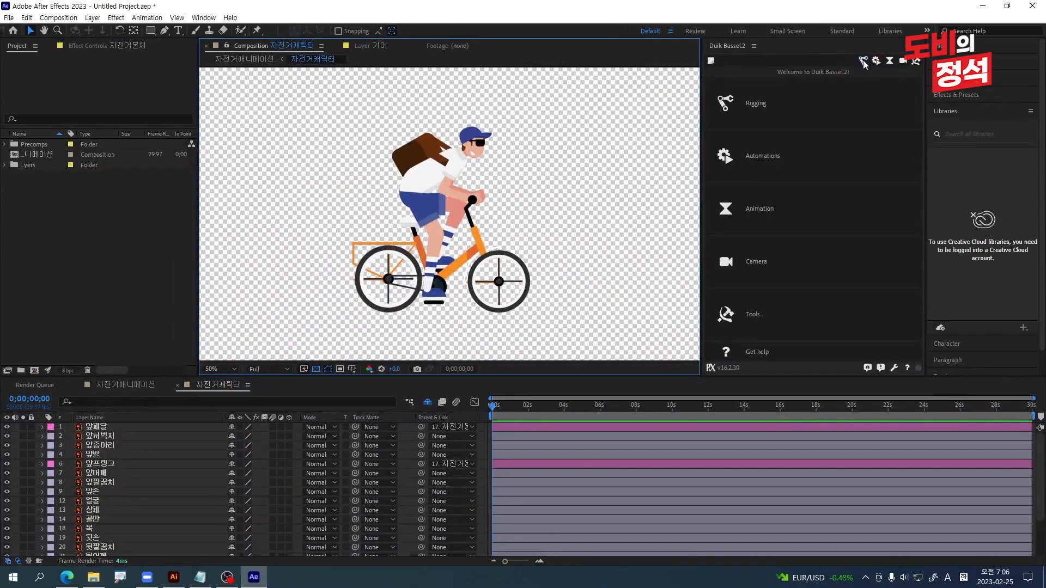
Create a Duik Hominoid structure and spread its legs, arms and spine out in the empty area beside the cyclist.
{"action": "left_click", "coordinate": [688, 122]}
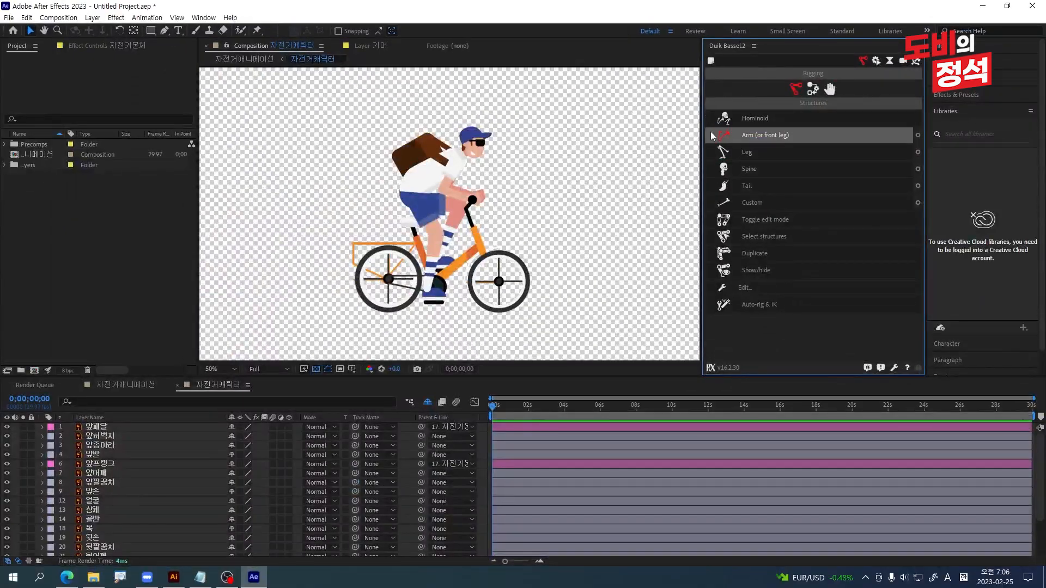
{"action": "left_click", "coordinate": [757, 120]}
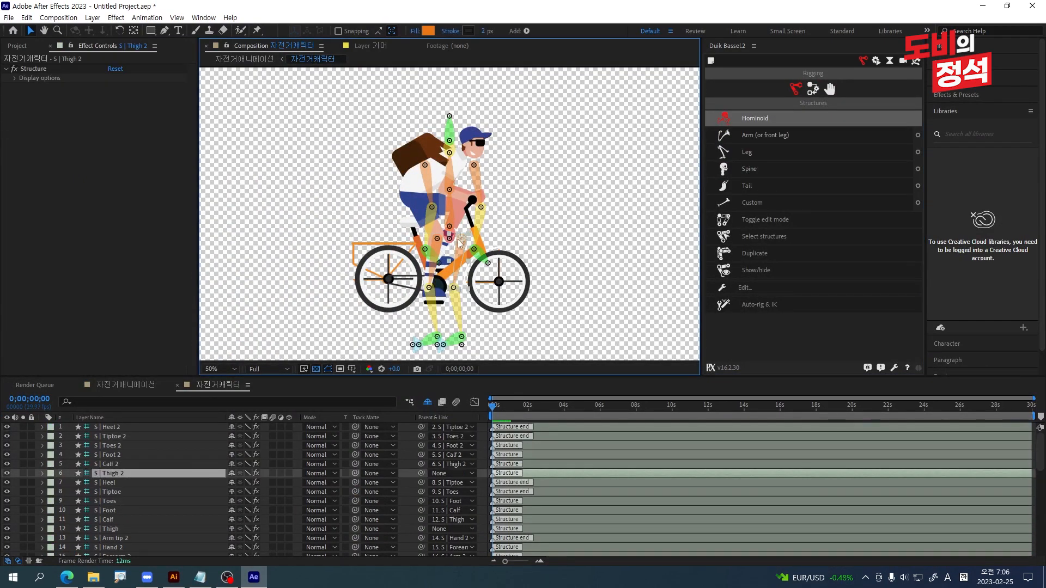
{"action": "left_click_drag", "start_coordinate": [460, 240], "coordinate": [669, 224]}
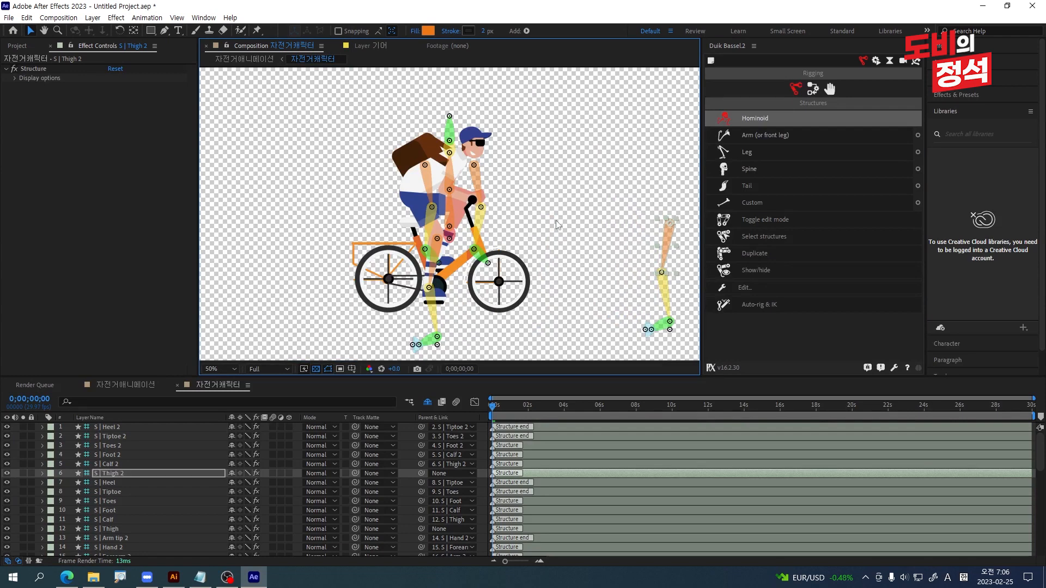
{"action": "left_click", "coordinate": [435, 242]}
{"action": "left_click_drag", "start_coordinate": [435, 242], "coordinate": [608, 225]}
{"action": "left_click_drag", "start_coordinate": [474, 164], "coordinate": [676, 100]}
{"action": "left_click_drag", "start_coordinate": [425, 165], "coordinate": [582, 100]}
{"action": "scroll", "coordinate": [152, 505], "scroll_direction": "down", "scroll_amount": 5}
{"action": "scroll", "coordinate": [156, 507], "scroll_direction": "up", "scroll_amount": 5}
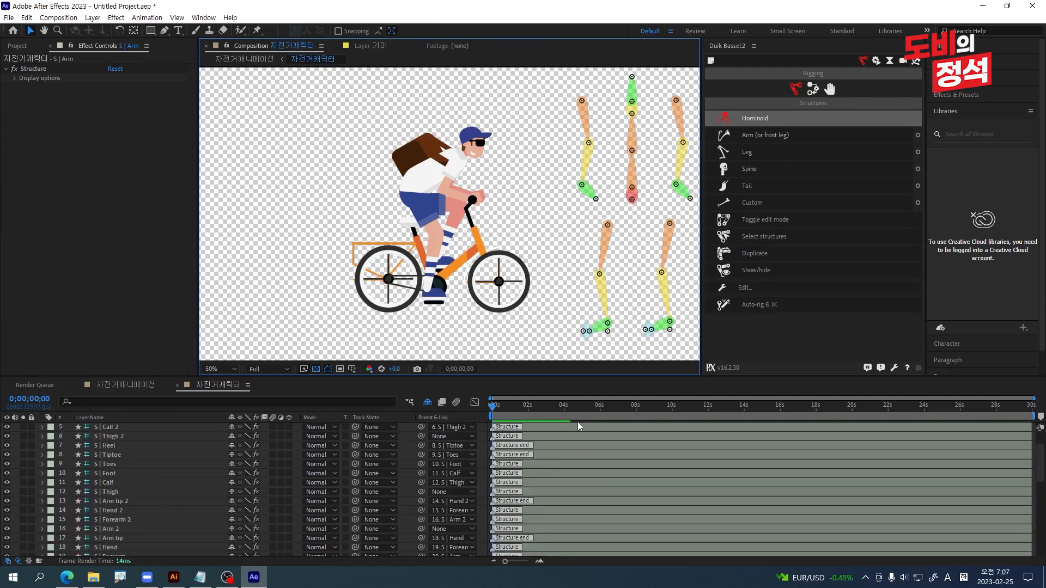
{"action": "scroll", "coordinate": [113, 499], "scroll_direction": "down", "scroll_amount": 4}
{"action": "left_click", "coordinate": [116, 492]}
{"action": "left_click", "coordinate": [116, 474]}
{"action": "left_click", "coordinate": [403, 216]}
{"action": "scroll", "coordinate": [403, 216], "scroll_direction": "up", "scroll_amount": 2}
{"action": "scroll", "coordinate": [407, 145], "scroll_direction": "down", "scroll_amount": 2}
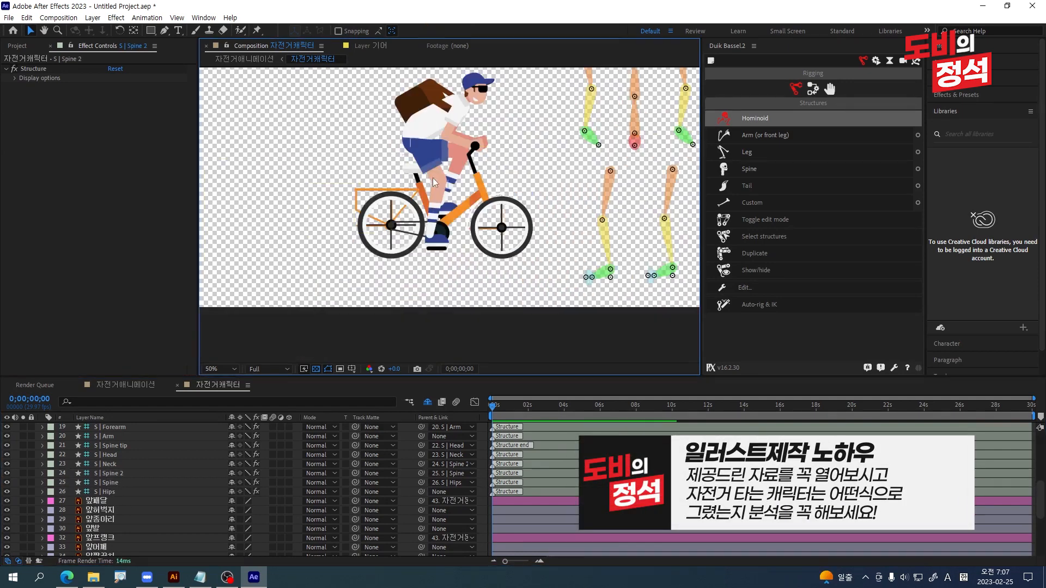
Try pulling the 앞허벅지, 앞종아리 and 앞발 layers away from the bicycle and undo the move.
{"action": "scroll", "coordinate": [431, 177], "scroll_direction": "up", "scroll_amount": 4}
{"action": "left_click", "coordinate": [457, 153]}
{"action": "left_click", "coordinate": [447, 283], "text": "shift"}
{"action": "left_click_drag", "start_coordinate": [448, 289], "coordinate": [468, 136]}
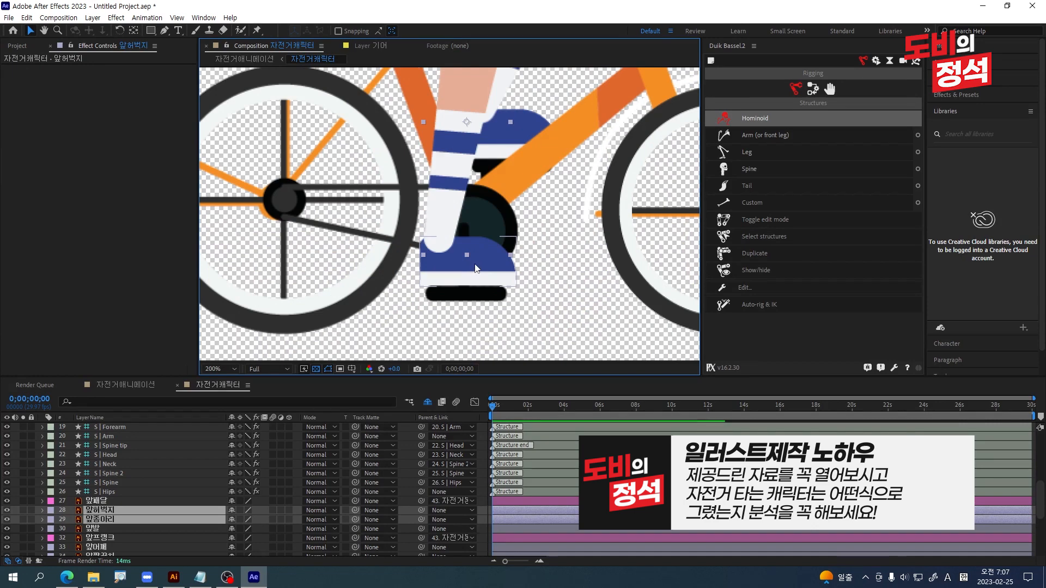
{"action": "left_click", "coordinate": [500, 273], "text": "shift"}
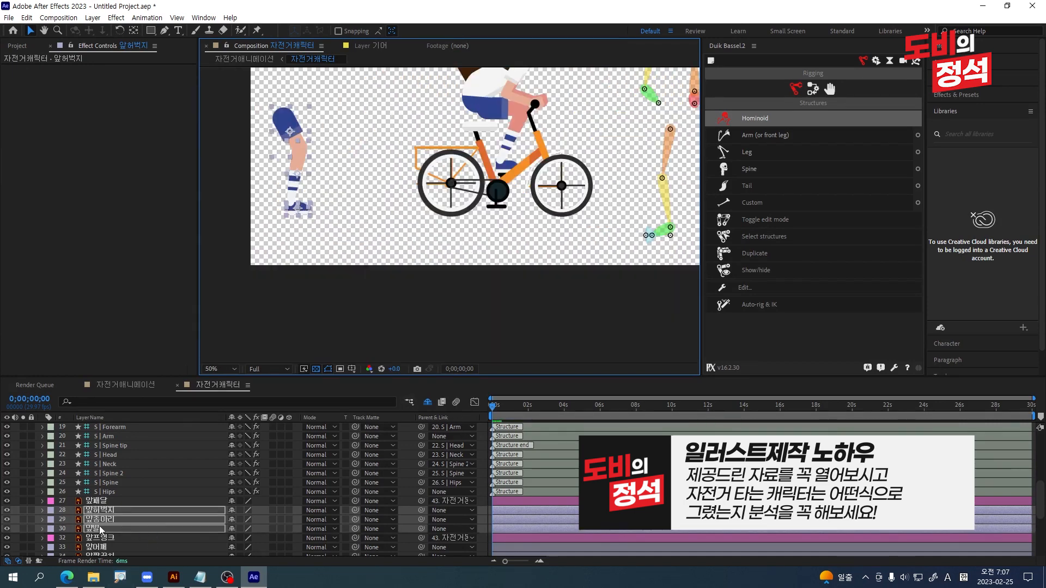
{"action": "key", "text": "semicolon"}
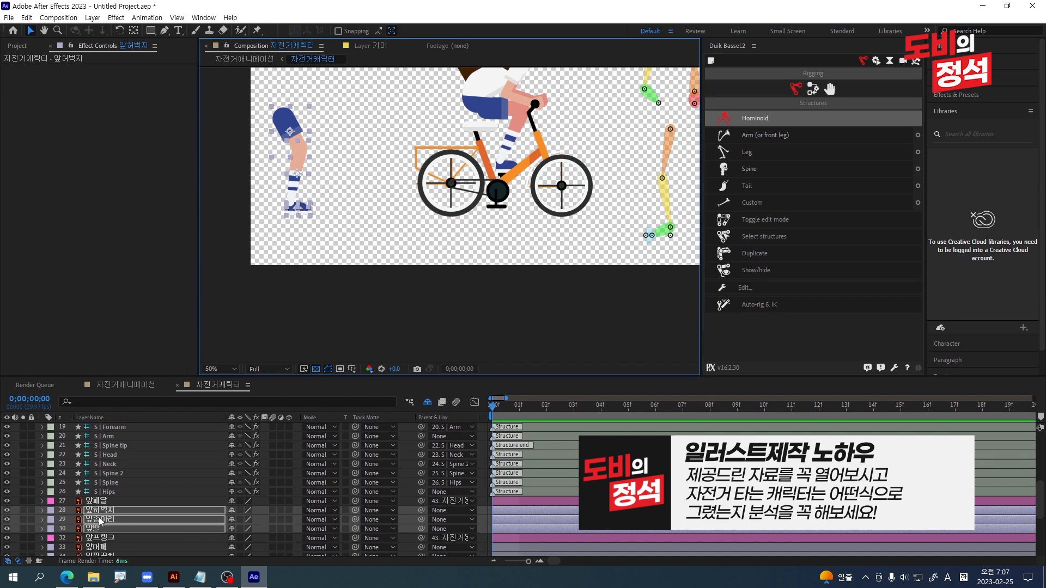
{"action": "key", "text": "ctrl+z"}
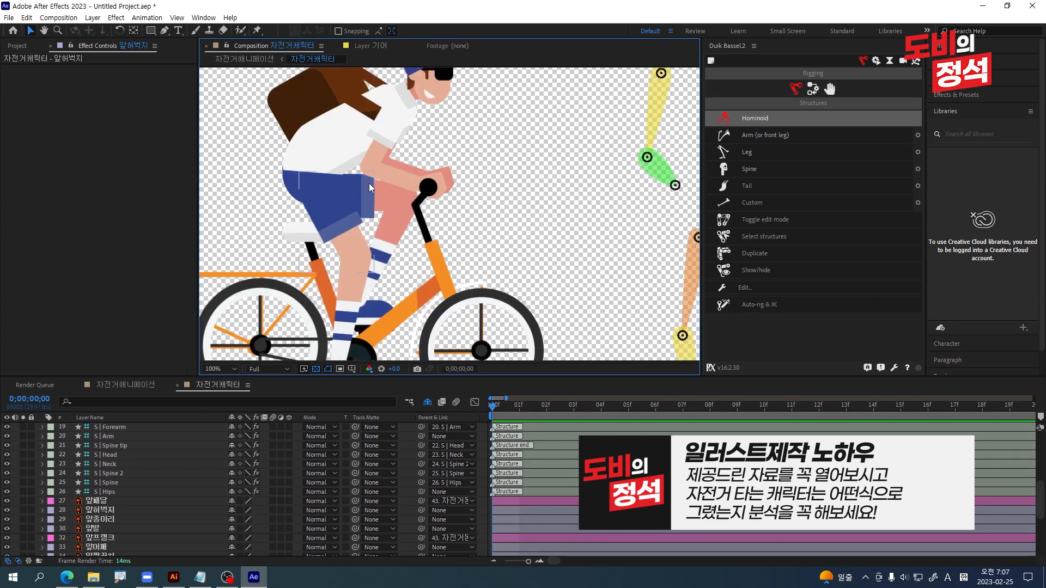
Try moving the front and back upper-arm and elbow layers off the cyclist's body and undo the move.
{"action": "left_click", "coordinate": [368, 184]}
{"action": "left_click", "coordinate": [397, 190], "text": "shift"}
{"action": "key", "text": "F2"}
{"action": "left_click", "coordinate": [366, 211]}
{"action": "scroll", "coordinate": [140, 506], "scroll_direction": "down", "scroll_amount": 3}
{"action": "left_click", "coordinate": [579, 222]}
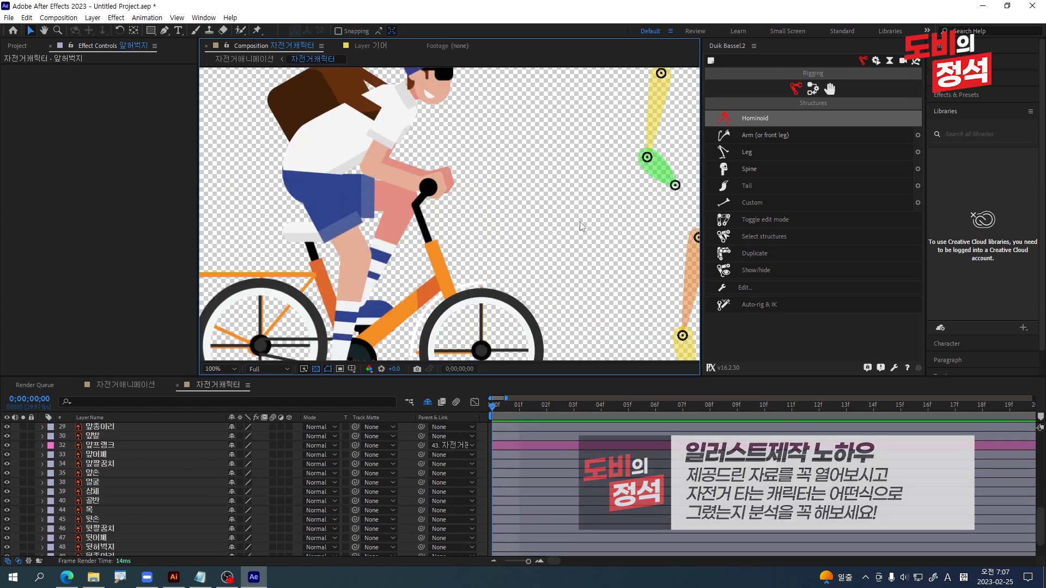
{"action": "scroll", "coordinate": [557, 188], "scroll_direction": "down", "scroll_amount": 3}
{"action": "scroll", "coordinate": [528, 163], "scroll_direction": "up", "scroll_amount": 3}
{"action": "left_click_drag", "start_coordinate": [426, 183], "coordinate": [322, 84]}
{"action": "left_click", "coordinate": [600, 141]}
{"action": "key", "text": "ctrl+z"}
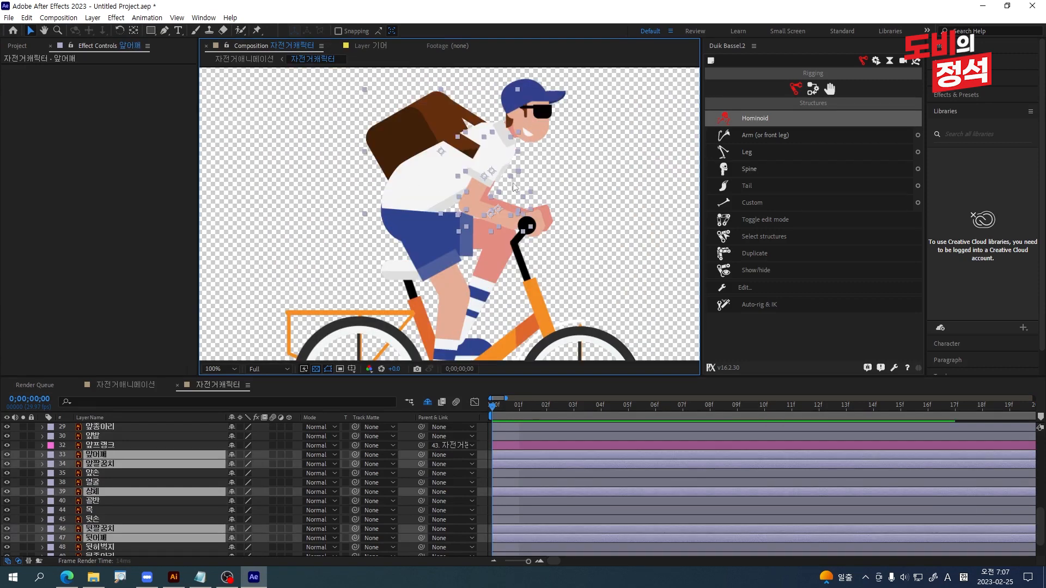
{"action": "left_click_drag", "start_coordinate": [489, 174], "coordinate": [632, 120]}
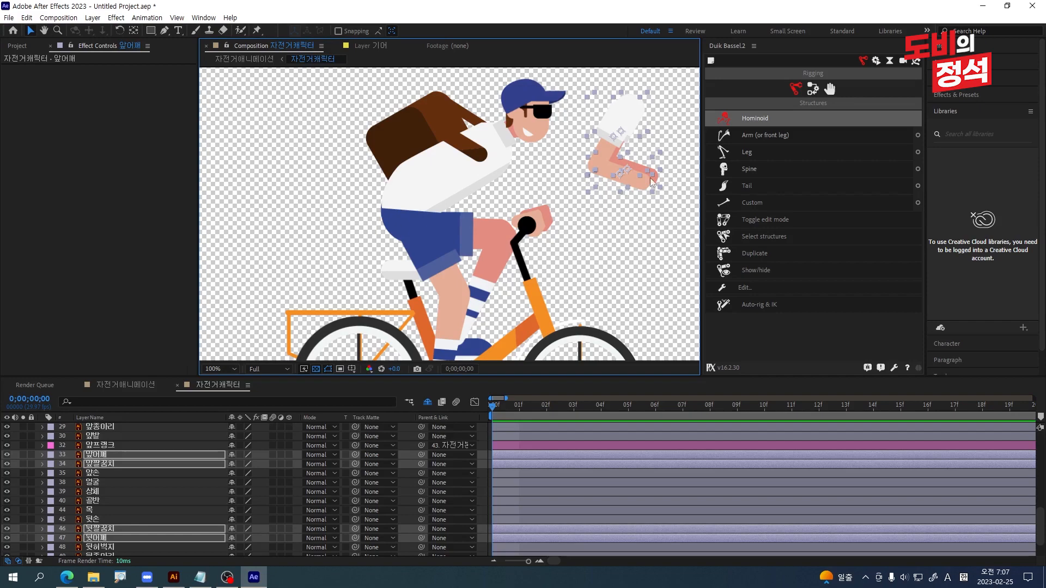
{"action": "left_click", "coordinate": [642, 264]}
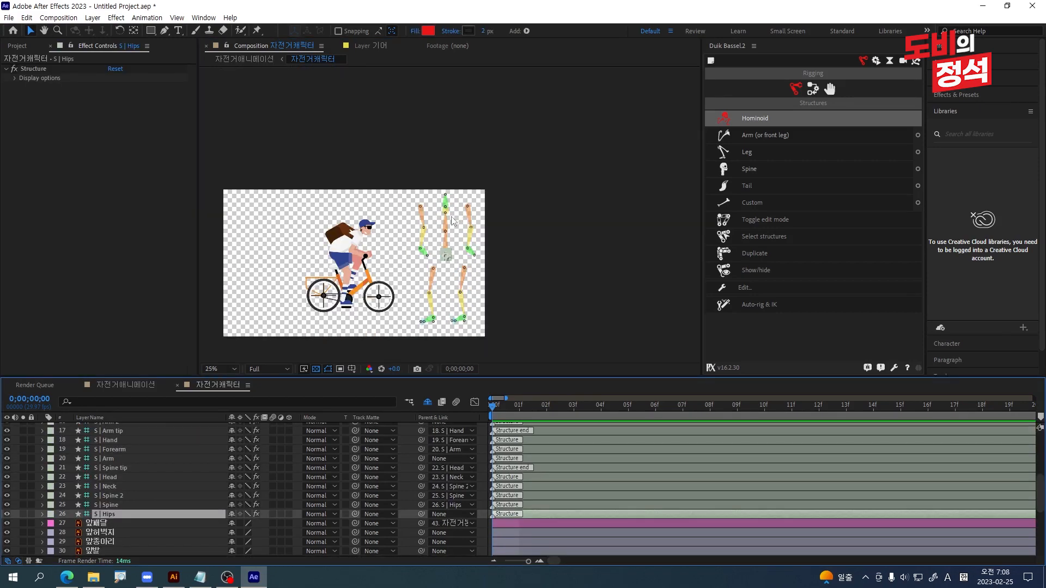
Rename the S | Hips structure layer to S | 골반.
{"action": "scroll", "coordinate": [452, 217], "scroll_direction": "up", "scroll_amount": 4}
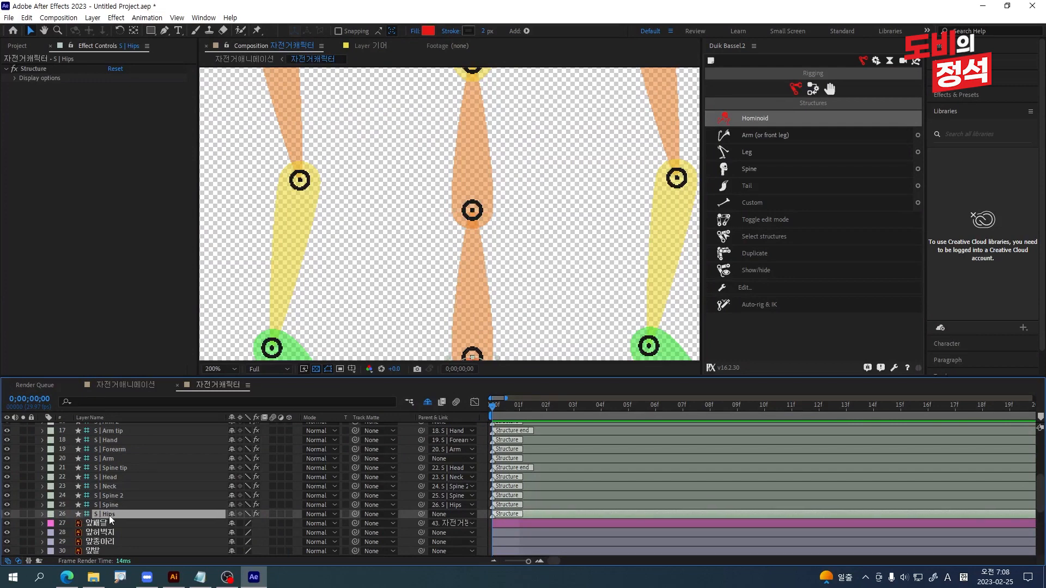
{"action": "key", "text": "BackSpace"}
{"action": "key", "text": "BackSpace"}
{"action": "key", "text": "BackSpace"}
{"action": "key", "text": "BackSpace"}
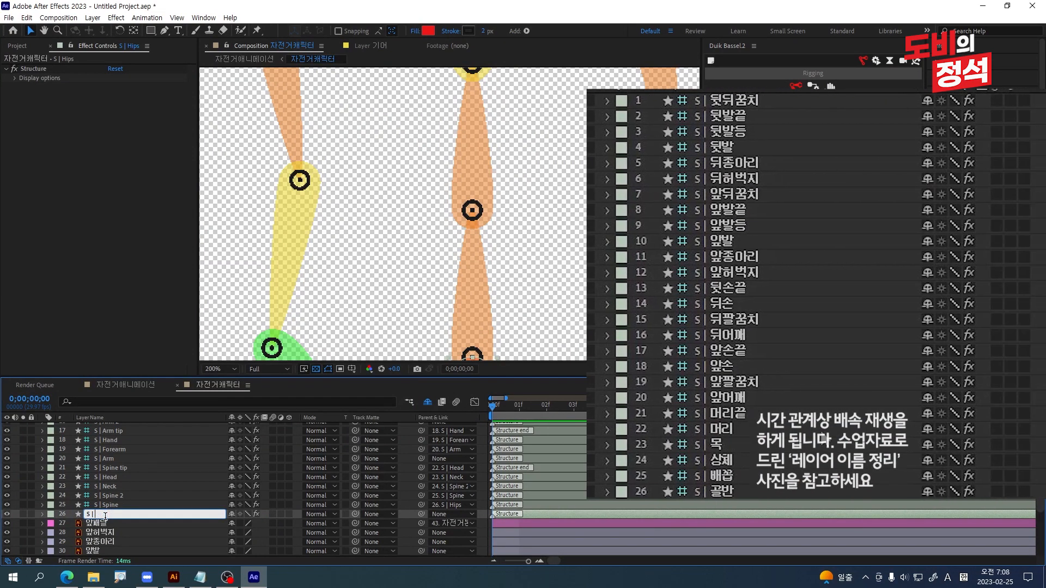
{"action": "type", "text": "골반"}
{"action": "key", "text": "Return"}
Rename the S | Spine structure layer to S | 배꼽.
{"action": "key", "text": "ctrl+Up"}
{"action": "scroll", "coordinate": [417, 144], "scroll_direction": "down", "scroll_amount": 2}
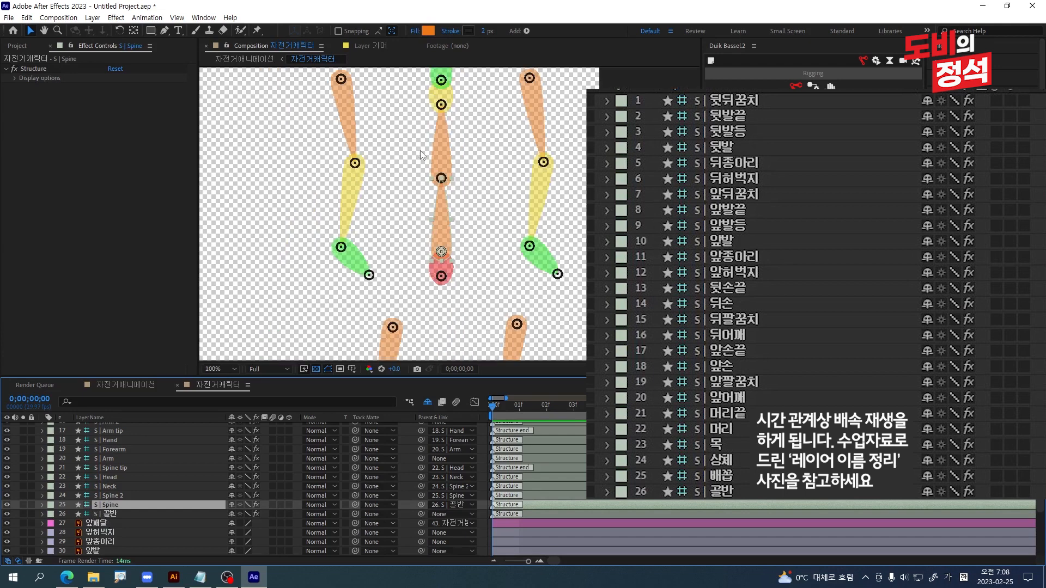
{"action": "key", "text": "Return"}
{"action": "key", "text": "Right"}
{"action": "key", "text": "BackSpace"}
{"action": "key", "text": "BackSpace"}
{"action": "key", "text": "BackSpace"}
{"action": "key", "text": "BackSpace"}
{"action": "key", "text": "BackSpace"}
{"action": "type", "text": "배꼽"}
{"action": "key", "text": "Return"}
Rename the S | Spine 2 structure layer to S | 상체.
{"action": "key", "text": "ctrl+Up"}
{"action": "key", "text": "Return"}
{"action": "key", "text": "Right"}
{"action": "type", "text": "상"}
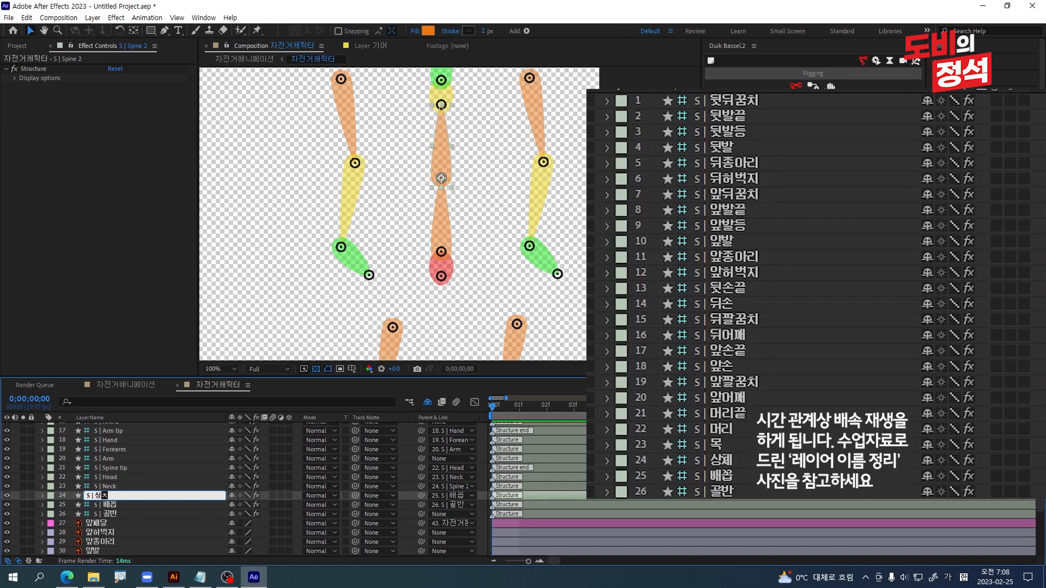
{"action": "type", "text": "체"}
{"action": "key", "text": "Return"}
Rename the neck structure 목 and the head, arm and front-leg structures above it in Korean, including 머리, 앞어깨, 뒤팔꿈치, 앞허벅지 and 앞발끝.
{"action": "key", "text": "ctrl+Up"}
{"action": "key", "text": "Return"}
{"action": "key", "text": "Right"}
{"action": "key", "text": "BackSpace"}
{"action": "key", "text": "BackSpace"}
{"action": "key", "text": "BackSpace"}
{"action": "key", "text": "BackSpace"}
{"action": "type", "text": "목어깨"}
{"action": "key", "text": "Return"}
{"action": "key", "text": "ctrl+Up"}
{"action": "key", "text": "Return"}
{"action": "type", "text": "뒤팔꿈치"}
{"action": "key", "text": "Return"}
{"action": "key", "text": "ctrl+Up"}
Rename the front S | Heel structure layer to S | 앞뒤꿈치.
{"action": "key", "text": "Return"}
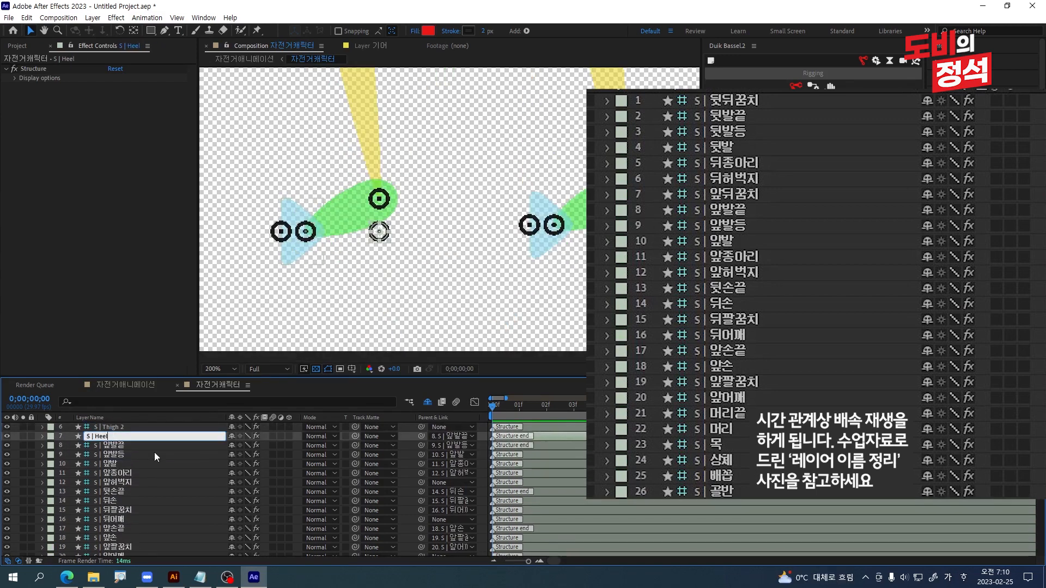
{"action": "key", "text": "Right"}
{"action": "key", "text": "BackSpace"}
{"action": "key", "text": "BackSpace"}
{"action": "key", "text": "BackSpace"}
{"action": "key", "text": "BackSpace"}
{"action": "type", "text": "앞뒤꿈치"}
{"action": "key", "text": "Return"}
Rename the remaining back-leg structures 뒤허벅지, 뒤종아리, 뒷발, 뒷발등, 뒷발끝 and 뒷뒤꿈치, keeping the S | prefix.
{"action": "key", "text": "ctrl+Up"}
{"action": "key", "text": "Return"}
{"action": "scroll", "coordinate": [397, 283], "scroll_direction": "up", "scroll_amount": 1}
{"action": "type", "text": "뒷뒤꾸치"}
{"action": "key", "text": "Return"}
{"action": "left_click", "coordinate": [554, 272]}
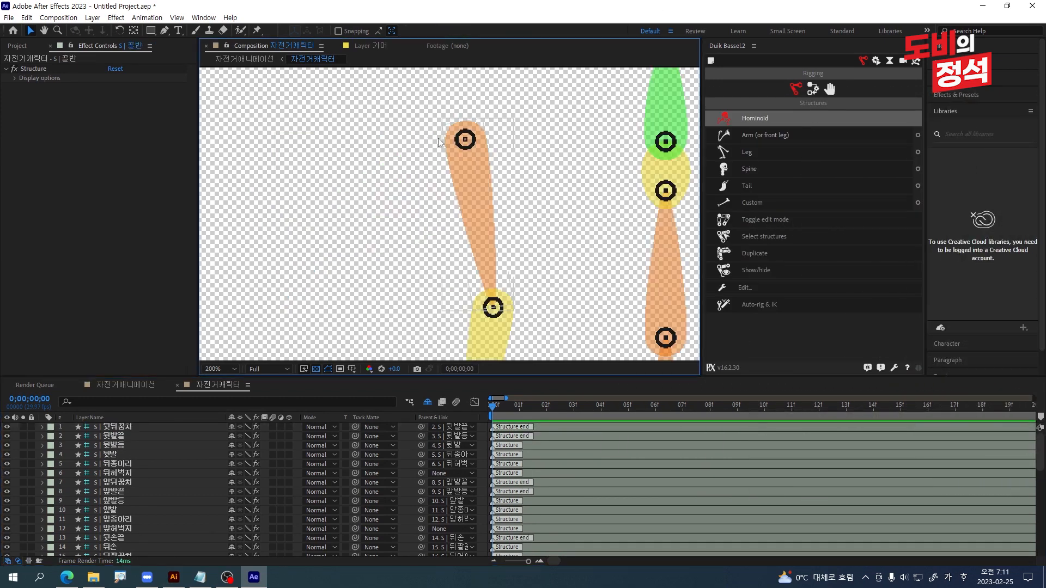
Set the display Size of the S | 앞어깨 structure to 50.
{"action": "scroll", "coordinate": [438, 139], "scroll_direction": "down", "scroll_amount": 2}
{"action": "scroll", "coordinate": [454, 156], "scroll_direction": "up", "scroll_amount": 1}
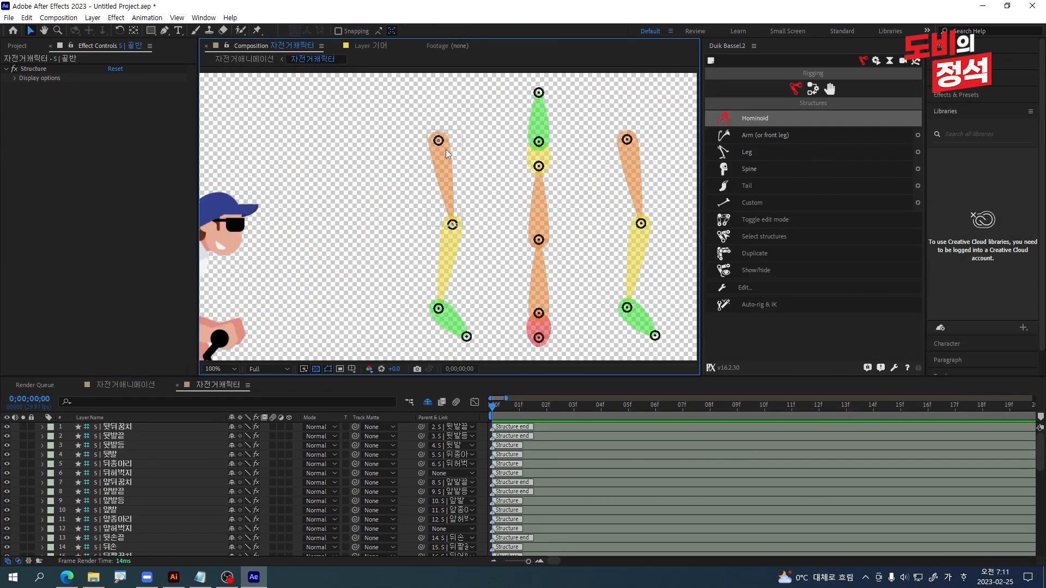
{"action": "left_click", "coordinate": [440, 142]}
{"action": "scroll", "coordinate": [440, 144], "scroll_direction": "up", "scroll_amount": 2}
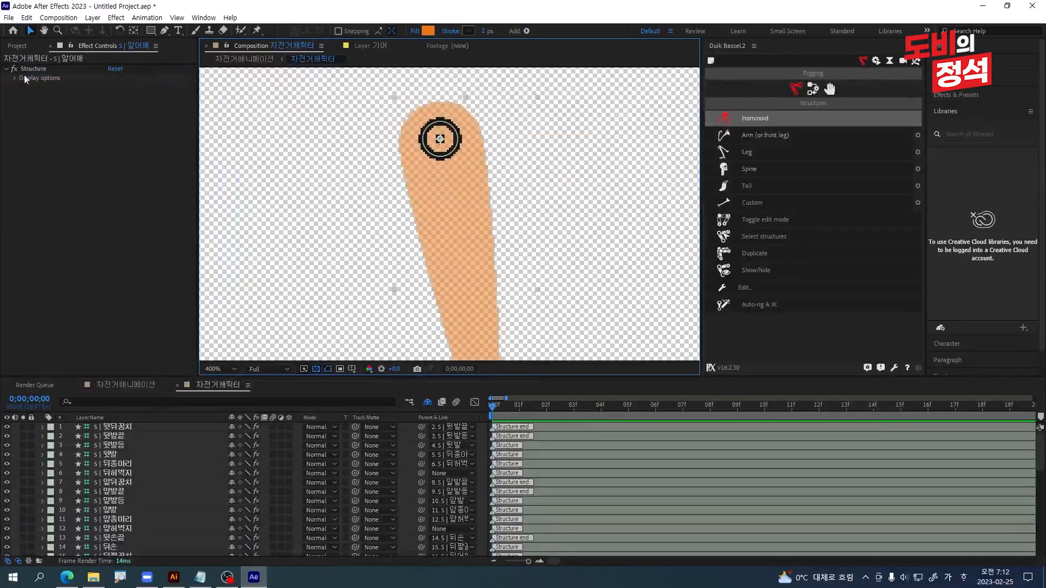
{"action": "left_click", "coordinate": [15, 79]}
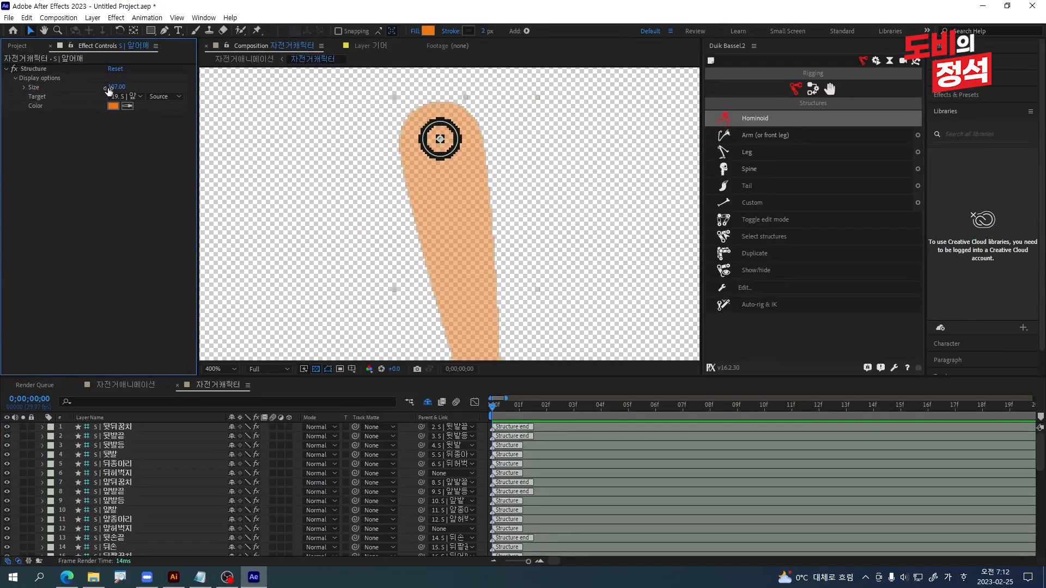
{"action": "left_click", "coordinate": [234, 175]}
{"action": "type", "text": "50"}
{"action": "key", "text": "Return"}
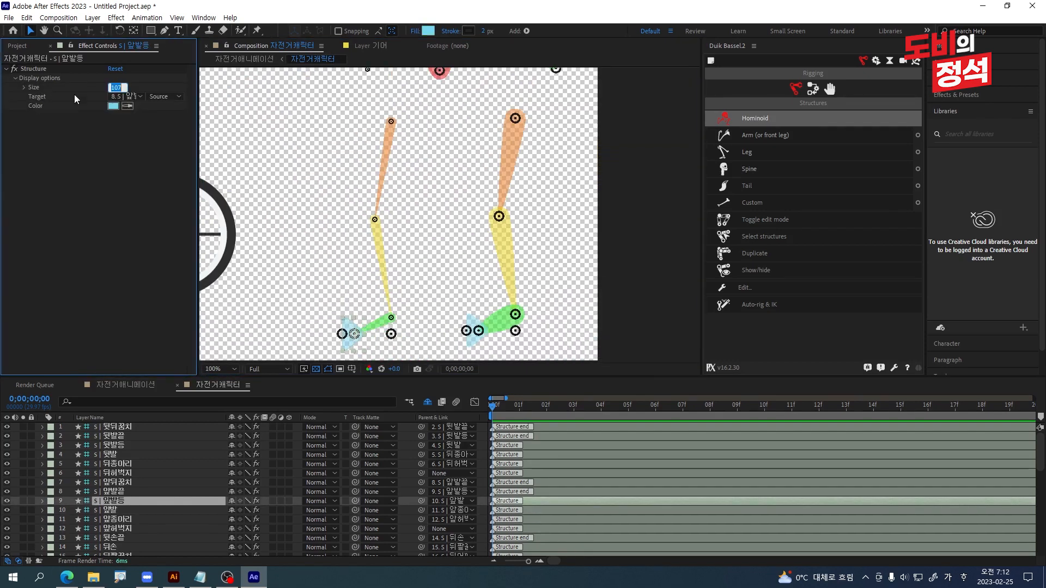
Set the display Size of the leg, torso and neck structures to 50.
{"action": "key", "text": "ctrl+Up"}
{"action": "key", "text": "ctrl+Up"}
{"action": "key", "text": "ctrl+Up"}
{"action": "key", "text": "ctrl+Up"}
{"action": "key", "text": "ctrl+Up"}
{"action": "key", "text": "ctrl+Up"}
{"action": "key", "text": "ctrl+Up"}
{"action": "left_click", "coordinate": [411, 234]}
{"action": "scroll", "coordinate": [436, 136], "scroll_direction": "up", "scroll_amount": 1}
{"action": "left_click", "coordinate": [462, 142]}
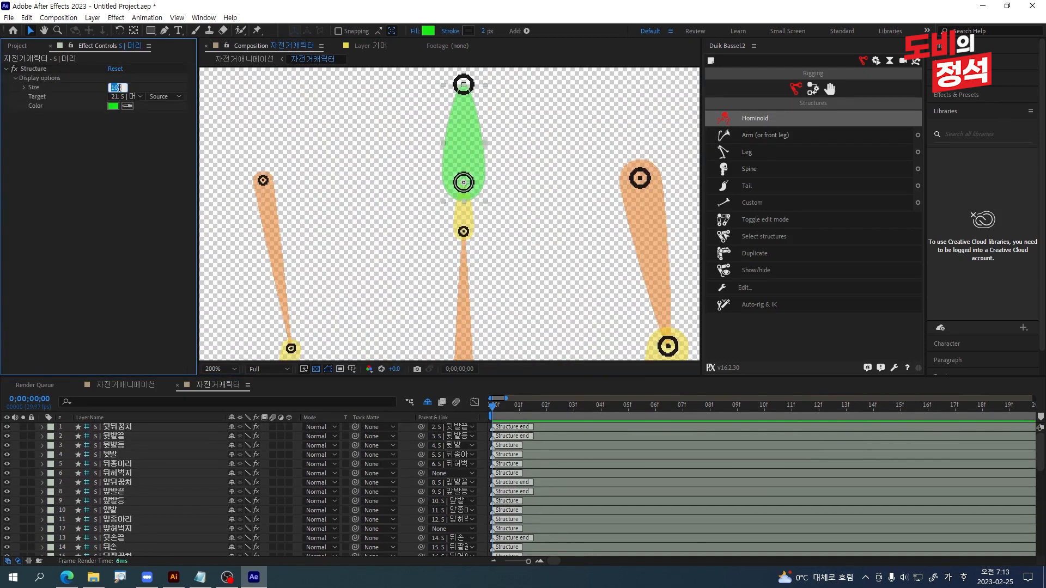
Set the display Size of the head and remaining back-arm structures to 50.
{"action": "scroll", "coordinate": [463, 163], "scroll_direction": "down", "scroll_amount": 2}
{"action": "left_click", "coordinate": [498, 189]}
{"action": "key", "text": "ctrl+Up"}
{"action": "key", "text": "ctrl+Up"}
{"action": "scroll", "coordinate": [669, 165], "scroll_direction": "down", "scroll_amount": 1}
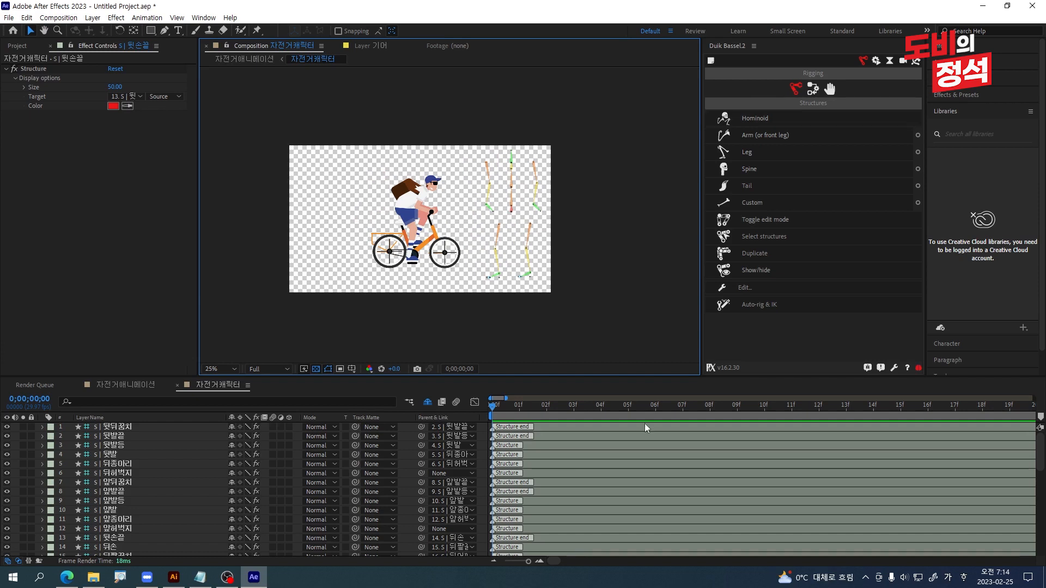
Turn off the transparency grid so the composition shows on its black background.
{"action": "left_click", "coordinate": [316, 370]}
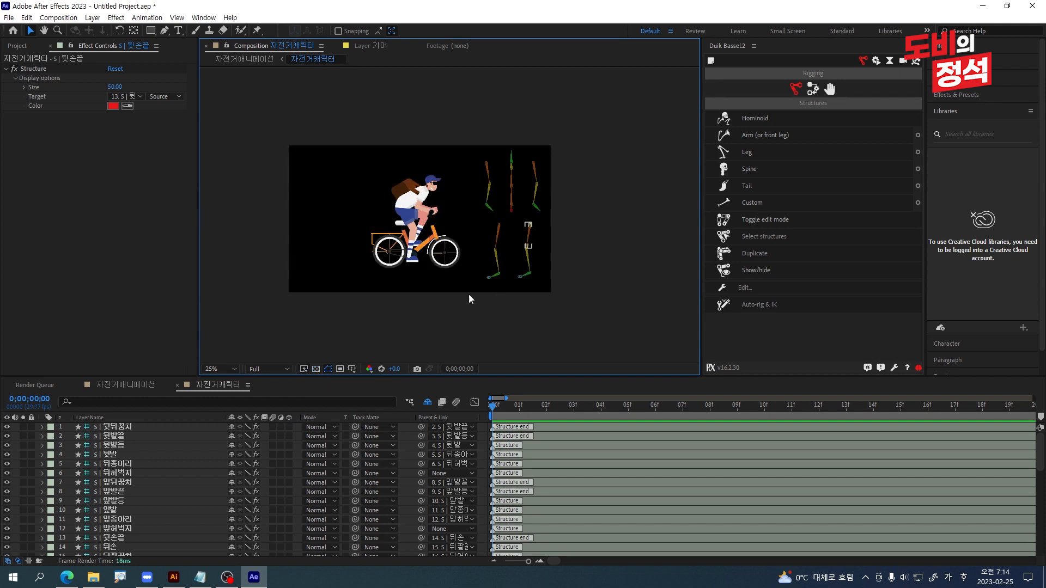
{"action": "scroll", "coordinate": [414, 192], "scroll_direction": "up", "scroll_amount": 2}
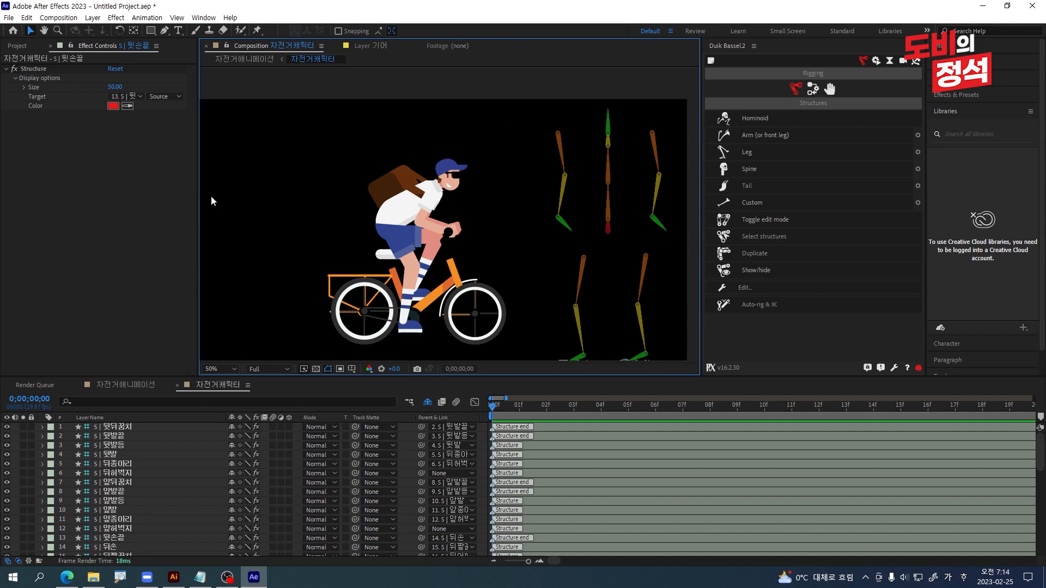
Solo all structure layers together with the cyclist's leg, arm, face, neck, torso and pelvis artwork, leaving out the bicycle layers.
{"action": "scroll", "coordinate": [125, 505], "scroll_direction": "down", "scroll_amount": 5}
{"action": "left_click", "coordinate": [112, 510], "text": "shift"}
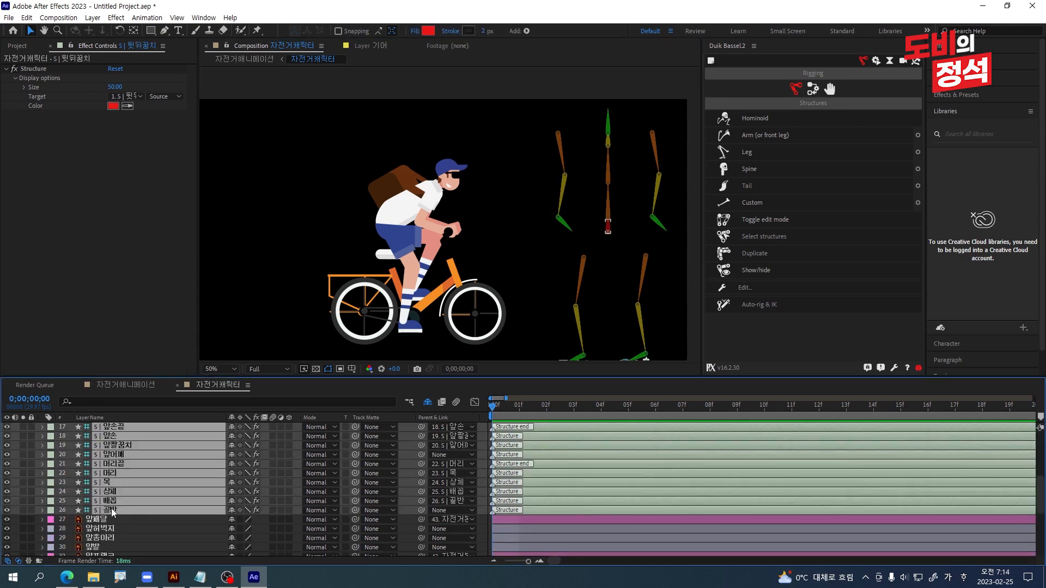
{"action": "scroll", "coordinate": [118, 512], "scroll_direction": "down", "scroll_amount": 3}
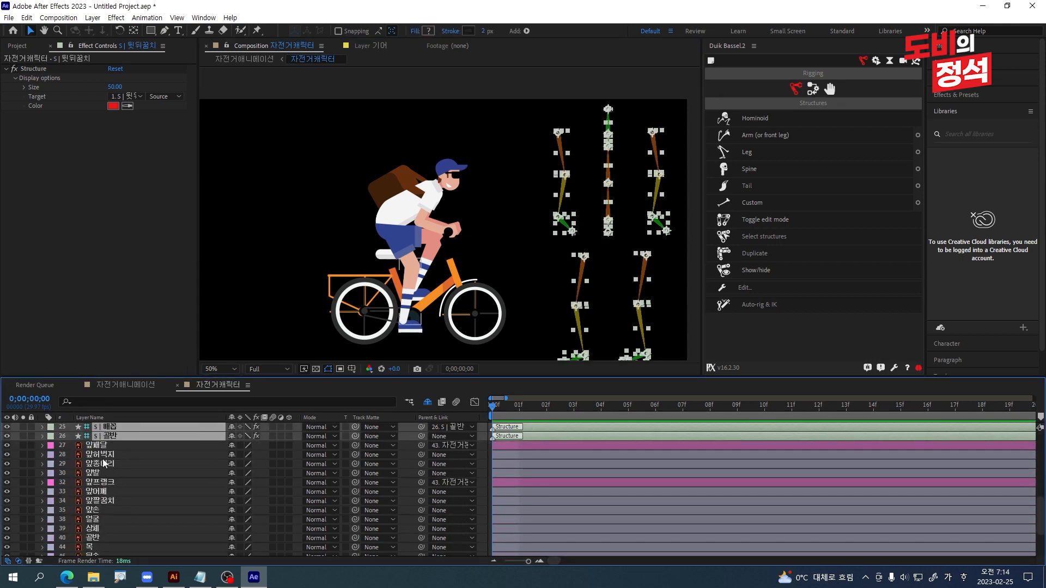
{"action": "left_click", "coordinate": [106, 455], "text": "ctrl"}
{"action": "left_click", "coordinate": [104, 464], "text": "ctrl"}
{"action": "left_click", "coordinate": [103, 474], "text": "ctrl"}
{"action": "scroll", "coordinate": [121, 479], "scroll_direction": "down", "scroll_amount": 2}
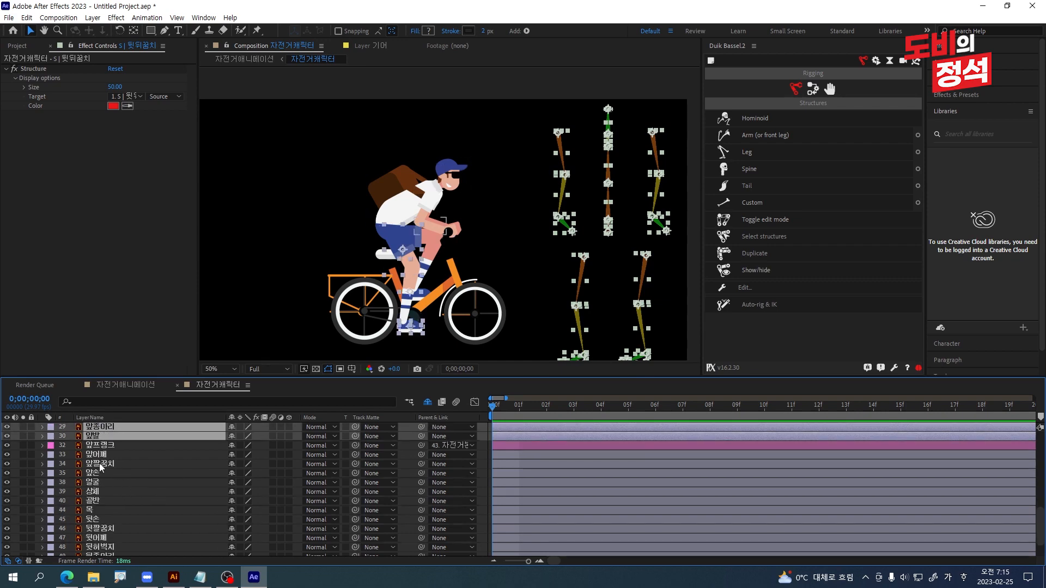
{"action": "left_click", "coordinate": [100, 465], "text": "ctrl"}
{"action": "left_click", "coordinate": [96, 474], "text": "ctrl"}
{"action": "left_click", "coordinate": [97, 483], "text": "ctrl"}
{"action": "left_click", "coordinate": [99, 492], "text": "ctrl"}
{"action": "left_click", "coordinate": [97, 501], "text": "ctrl"}
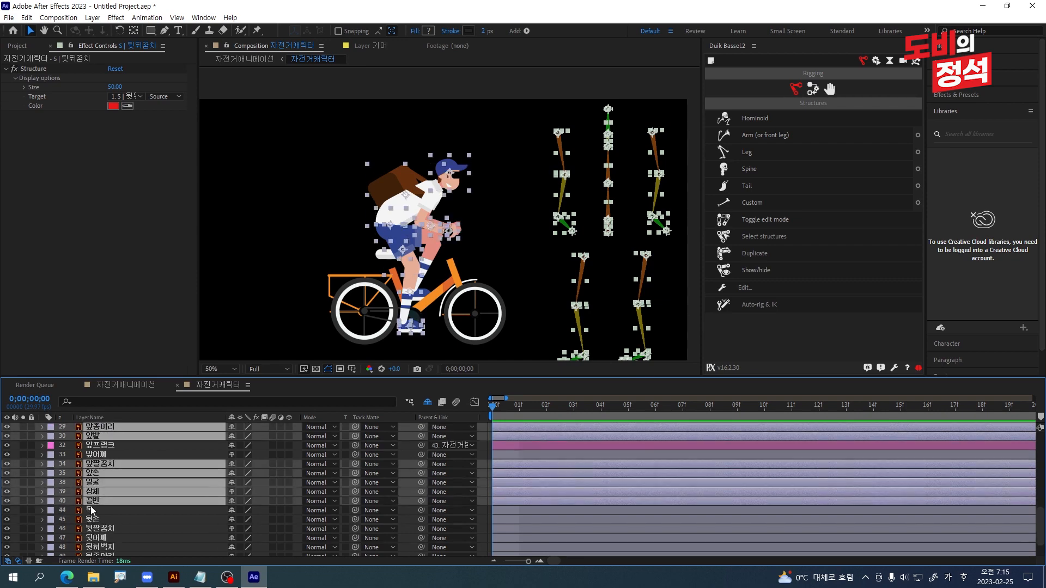
{"action": "left_click", "coordinate": [92, 510], "text": "ctrl"}
{"action": "left_click", "coordinate": [98, 519], "text": "ctrl"}
{"action": "left_click", "coordinate": [102, 529], "text": "ctrl"}
{"action": "left_click", "coordinate": [105, 538], "text": "ctrl"}
{"action": "left_click", "coordinate": [105, 548], "text": "ctrl"}
{"action": "scroll", "coordinate": [105, 544], "scroll_direction": "down", "scroll_amount": 2}
{"action": "left_click", "coordinate": [107, 524], "text": "ctrl"}
{"action": "left_click", "coordinate": [106, 531], "text": "ctrl"}
{"action": "scroll", "coordinate": [189, 518], "scroll_direction": "up", "scroll_amount": 4}
{"action": "scroll", "coordinate": [191, 518], "scroll_direction": "down", "scroll_amount": 4}
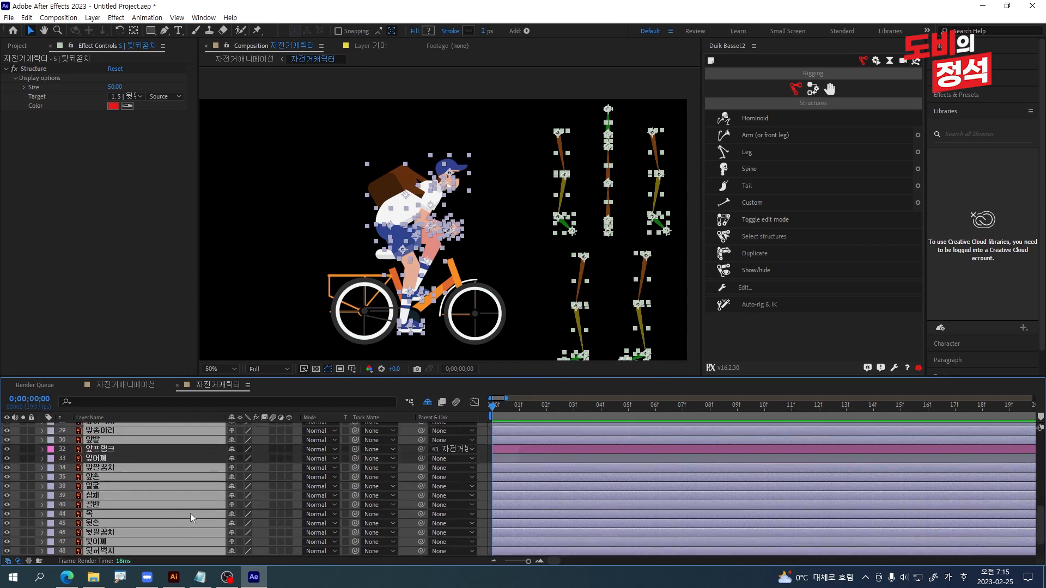
{"action": "scroll", "coordinate": [190, 515], "scroll_direction": "up", "scroll_amount": 7}
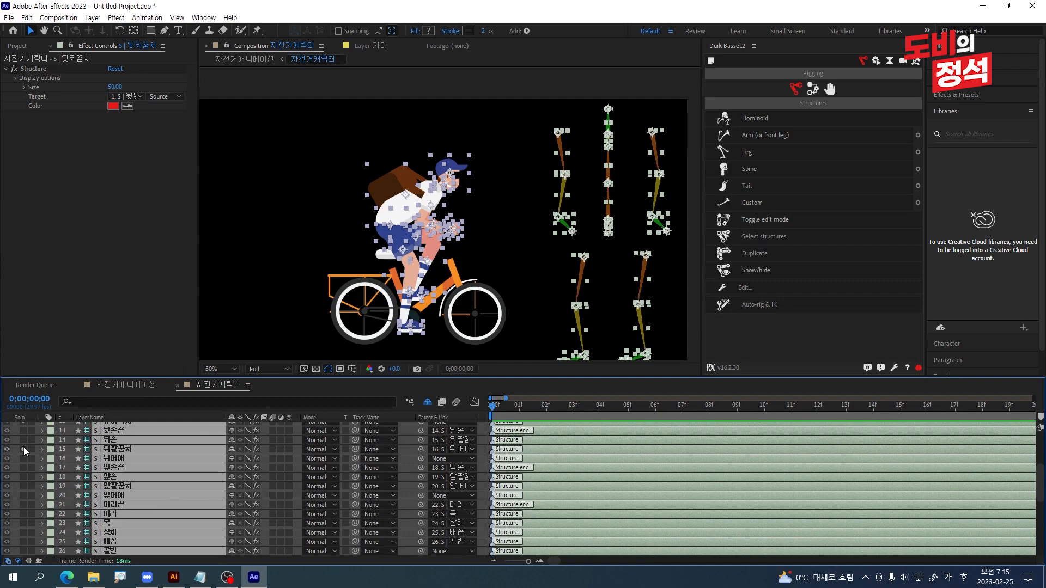
{"action": "left_click", "coordinate": [312, 231]}
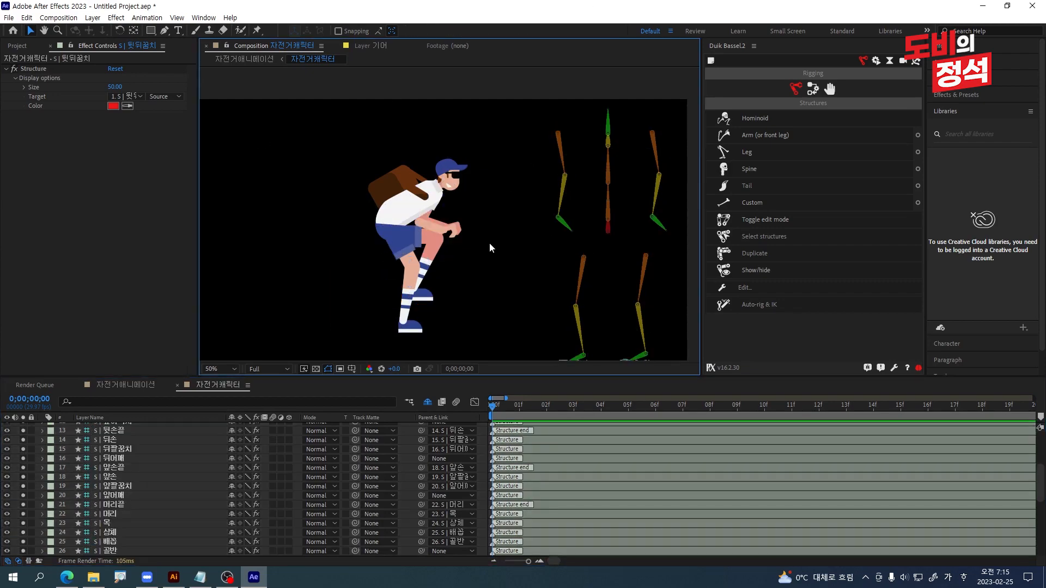
Move the head-to-pelvis structure layers, S | 머리끝 through S | 골반, directly above the 얼굴 artwork layer.
{"action": "key", "text": "grave"}
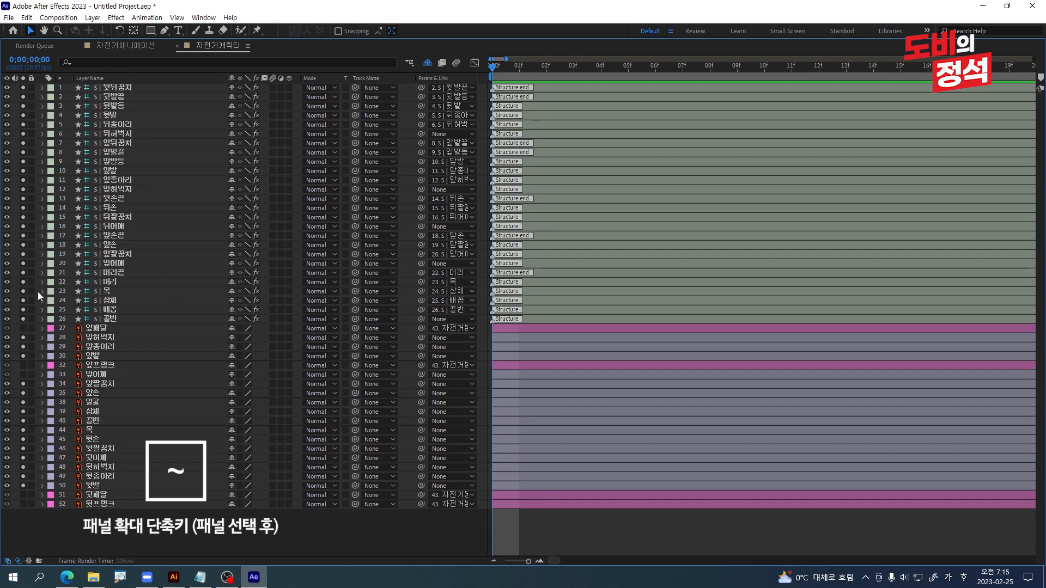
{"action": "left_click", "coordinate": [110, 322]}
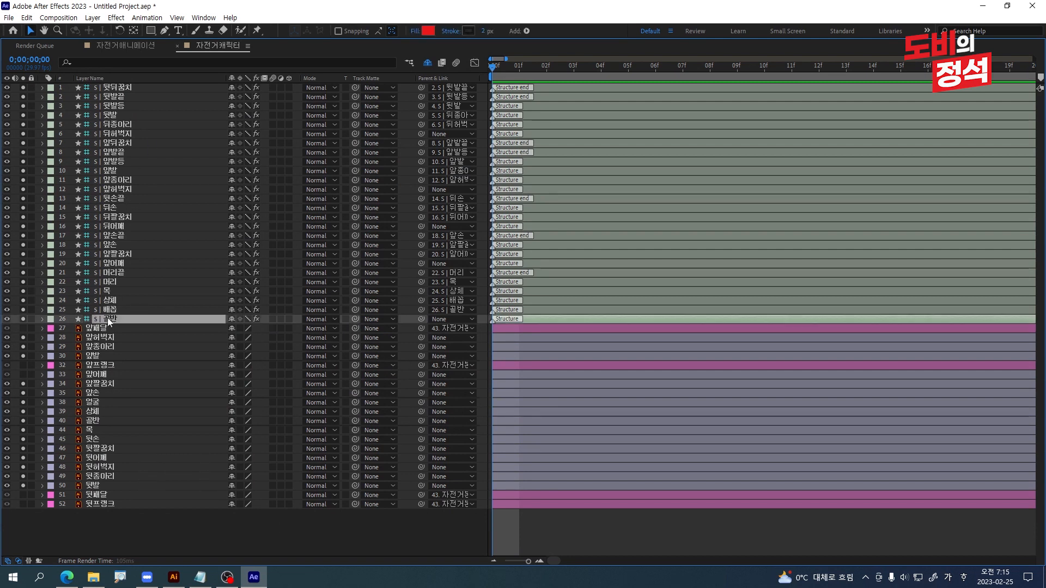
{"action": "left_click", "coordinate": [119, 273], "text": "shift"}
{"action": "left_click_drag", "start_coordinate": [117, 299], "coordinate": [140, 402]}
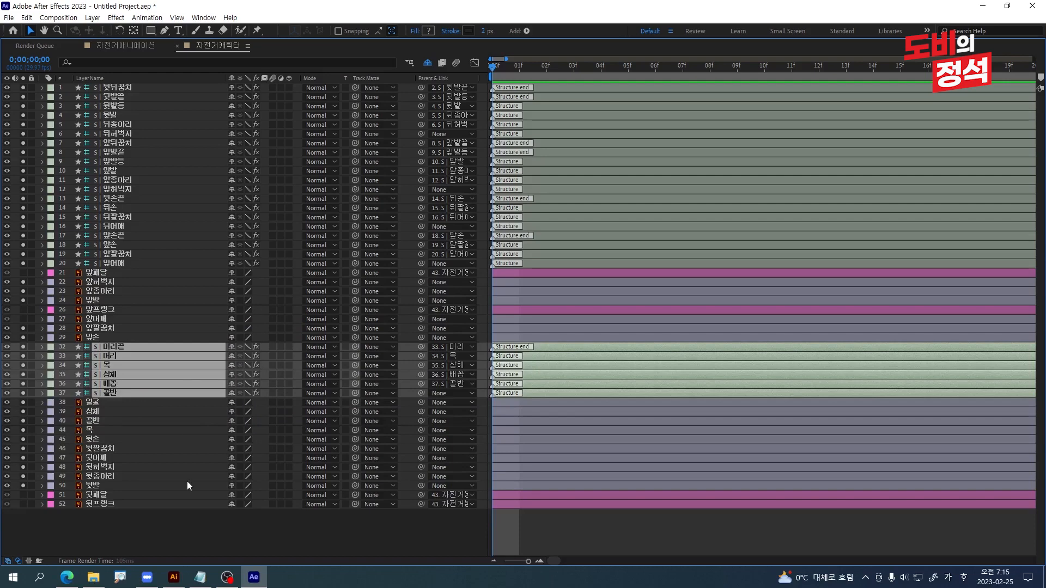
{"action": "left_click", "coordinate": [188, 521]}
Move the front-arm structure layers, S | 앞손끝 through S | 앞어깨, directly above the 앞어깨 artwork layer.
{"action": "left_click", "coordinate": [113, 262]}
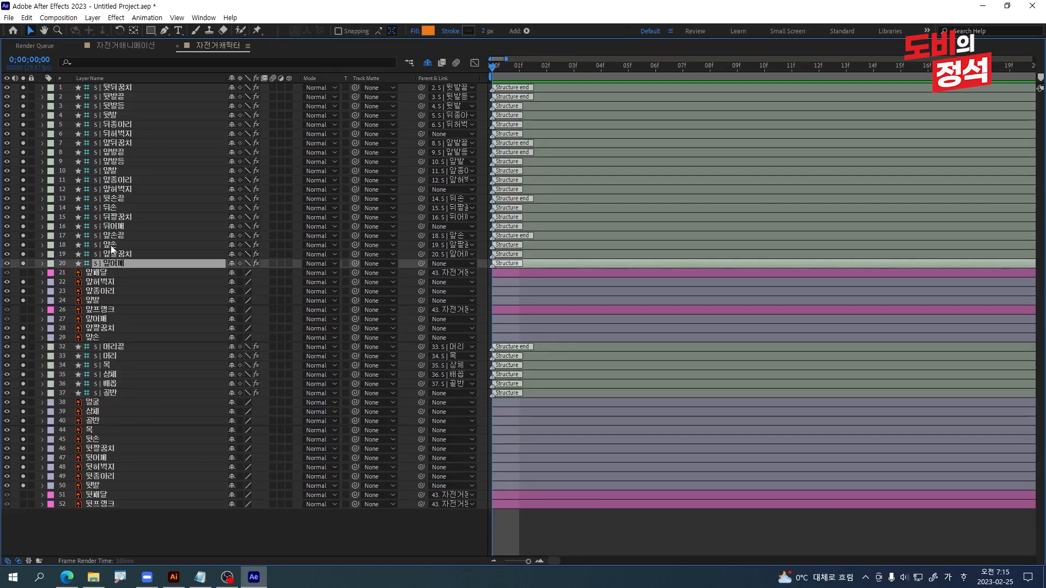
{"action": "left_click", "coordinate": [109, 253], "text": "shift"}
{"action": "left_click", "coordinate": [110, 246], "text": "shift"}
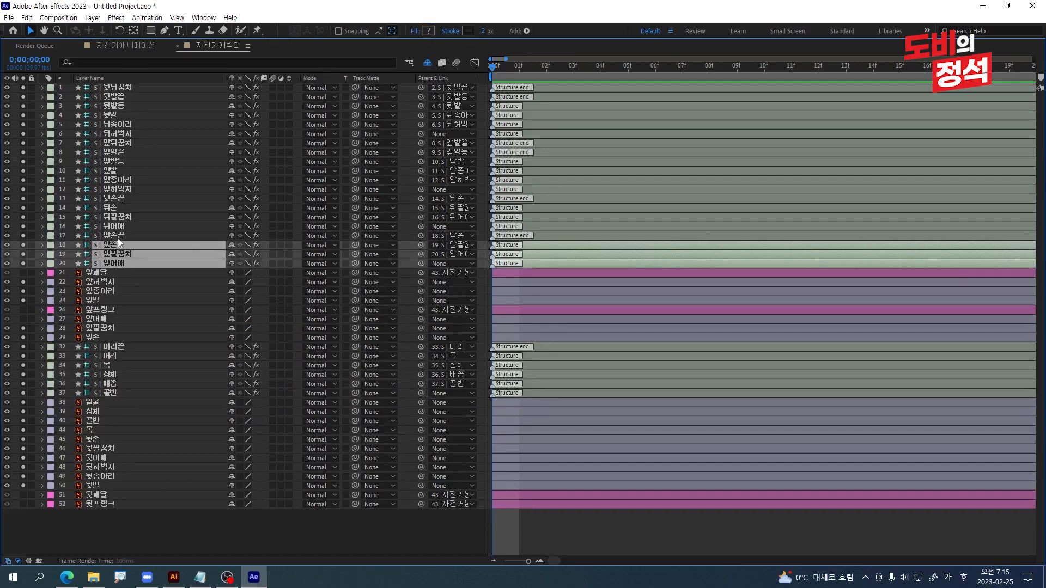
{"action": "left_click", "coordinate": [118, 237], "text": "shift"}
{"action": "left_click_drag", "start_coordinate": [137, 250], "coordinate": [145, 312]}
Move the back-arm structure layers, S | 뒷손끝 through S | 뒤어깨, directly above the 뒷손 artwork layer.
{"action": "left_click", "coordinate": [123, 225]}
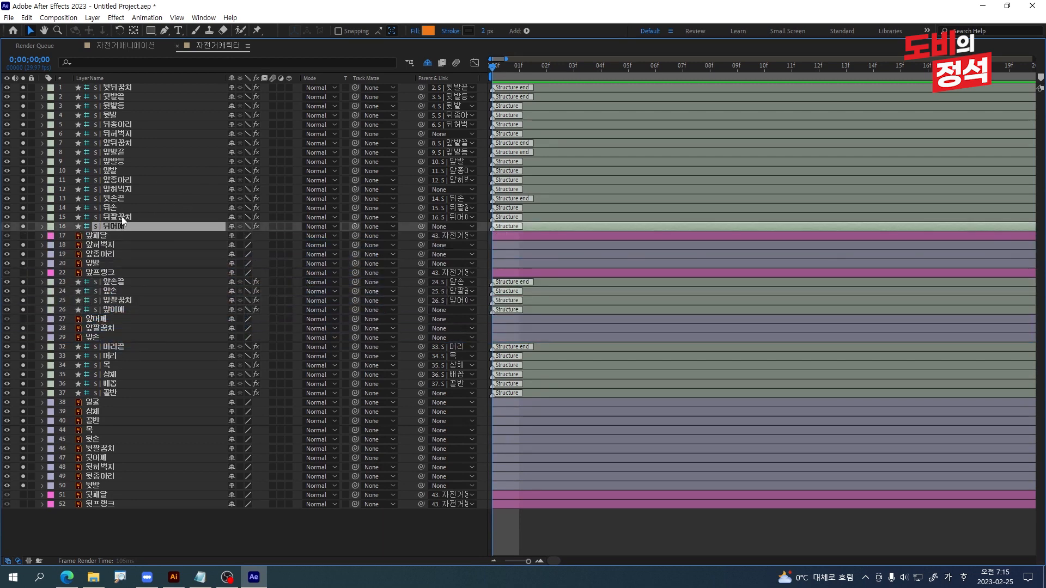
{"action": "left_click", "coordinate": [117, 217], "text": "shift"}
{"action": "left_click", "coordinate": [112, 208], "text": "shift"}
{"action": "left_click", "coordinate": [120, 200], "text": "shift"}
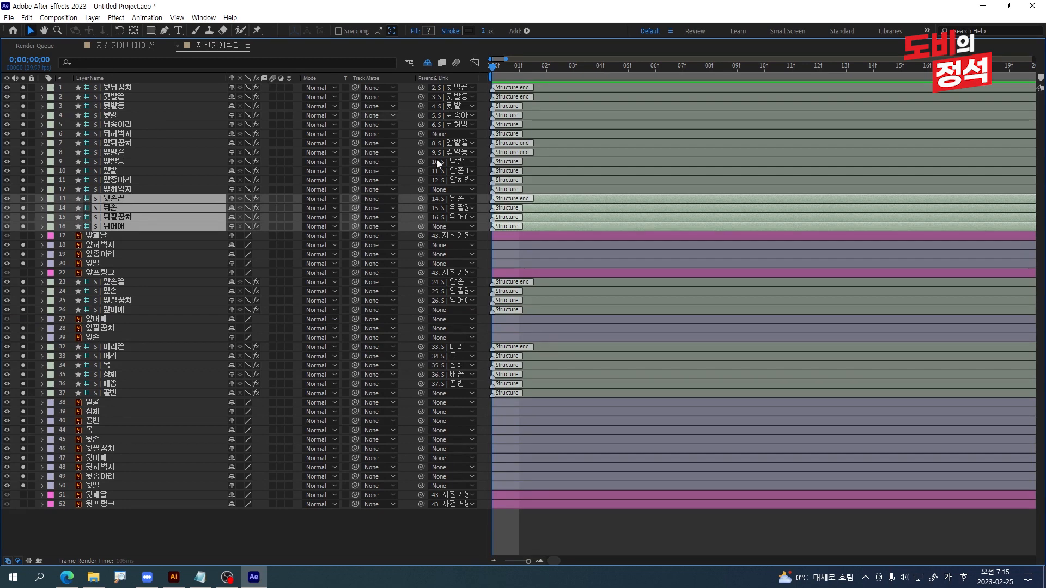
{"action": "left_click_drag", "start_coordinate": [116, 224], "coordinate": [123, 437]}
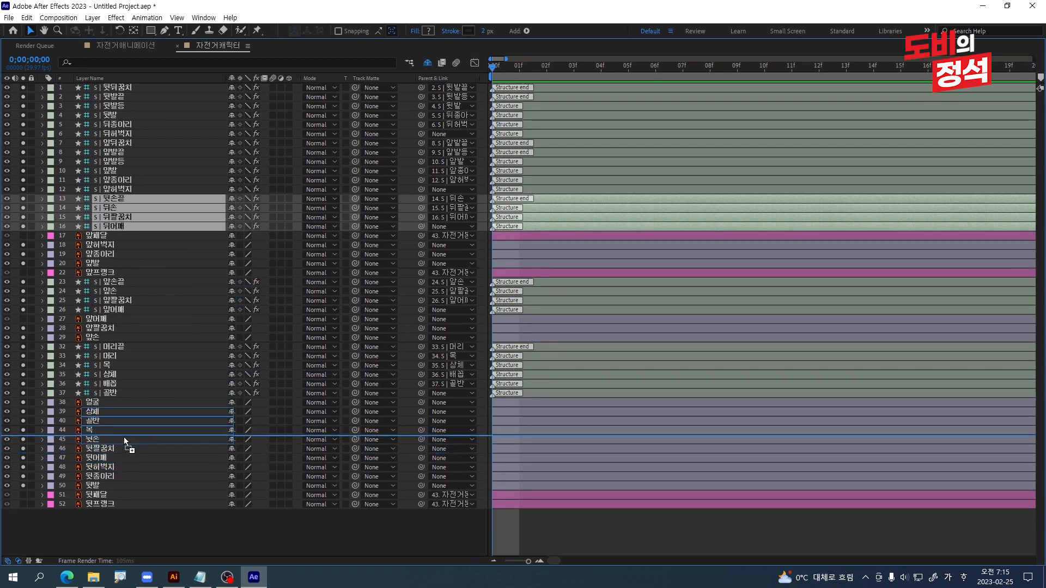
{"action": "left_click_drag", "start_coordinate": [124, 438], "coordinate": [125, 437]}
Move the front-leg structure layers, S | 앞뒤꿈치 through S | 앞허벅지, directly above the 앞허벅지 artwork layer.
{"action": "left_click", "coordinate": [118, 144]}
{"action": "left_click", "coordinate": [122, 190], "text": "shift"}
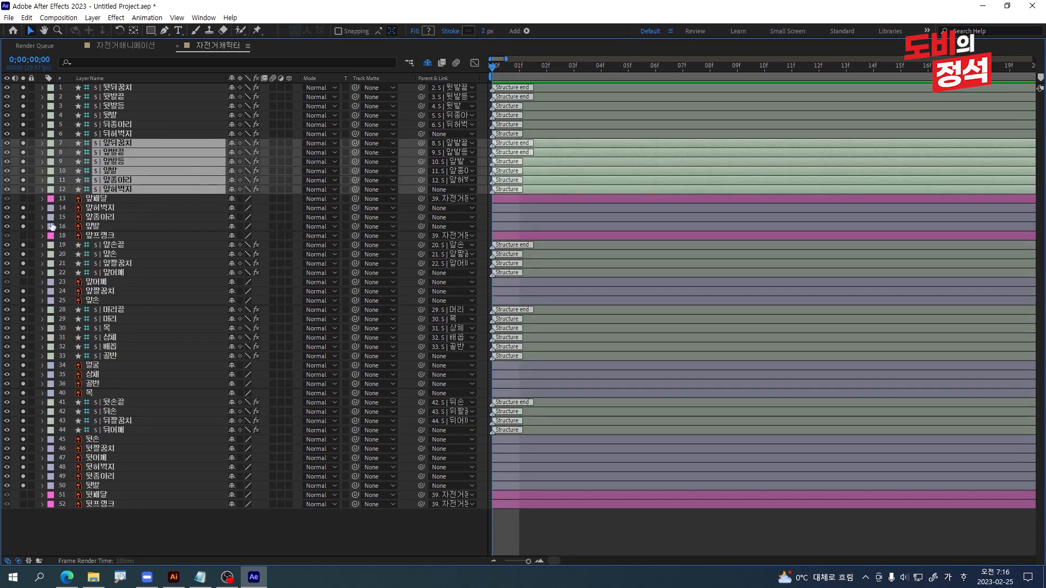
{"action": "left_click_drag", "start_coordinate": [130, 163], "coordinate": [149, 203]}
Move the back-leg structure layers, S | 뒷뒤꿈치 through S | 뒤허벅지, directly above the 뒷허벅지 artwork layer.
{"action": "left_click", "coordinate": [116, 88]}
{"action": "left_click", "coordinate": [116, 130], "text": "shift"}
{"action": "left_click_drag", "start_coordinate": [116, 130], "coordinate": [177, 466]}
{"action": "left_click", "coordinate": [676, 513]}
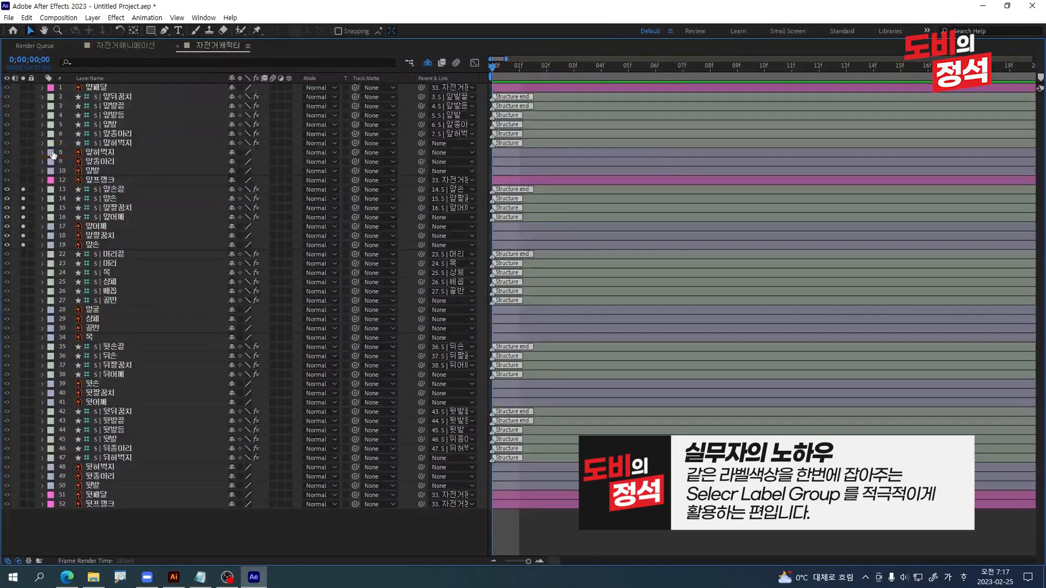
Select the whole Lavender label group of body artwork layers and set their Opacity to 50%.
{"action": "left_click", "coordinate": [52, 152]}
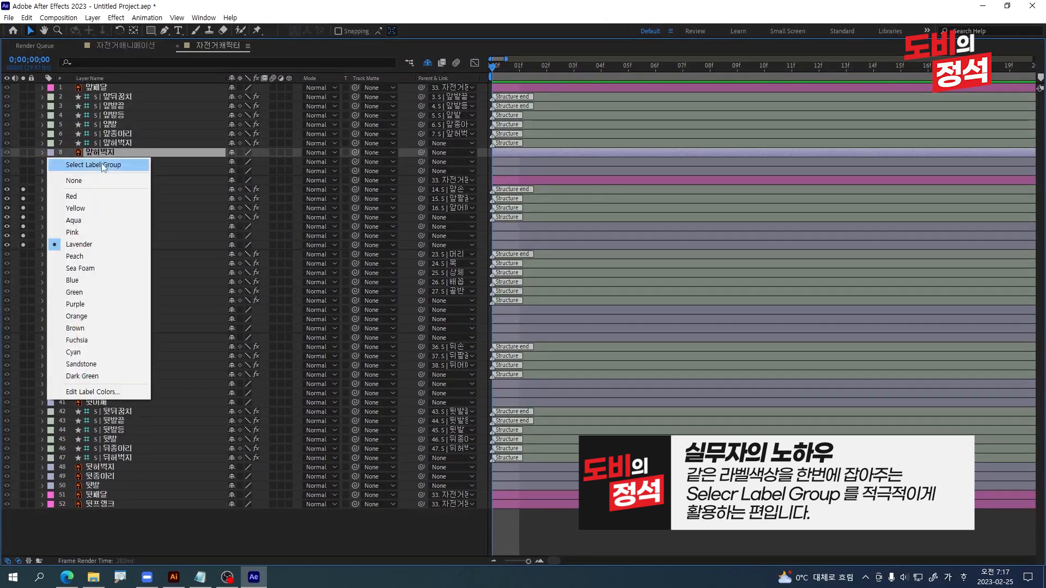
{"action": "left_click", "coordinate": [133, 165]}
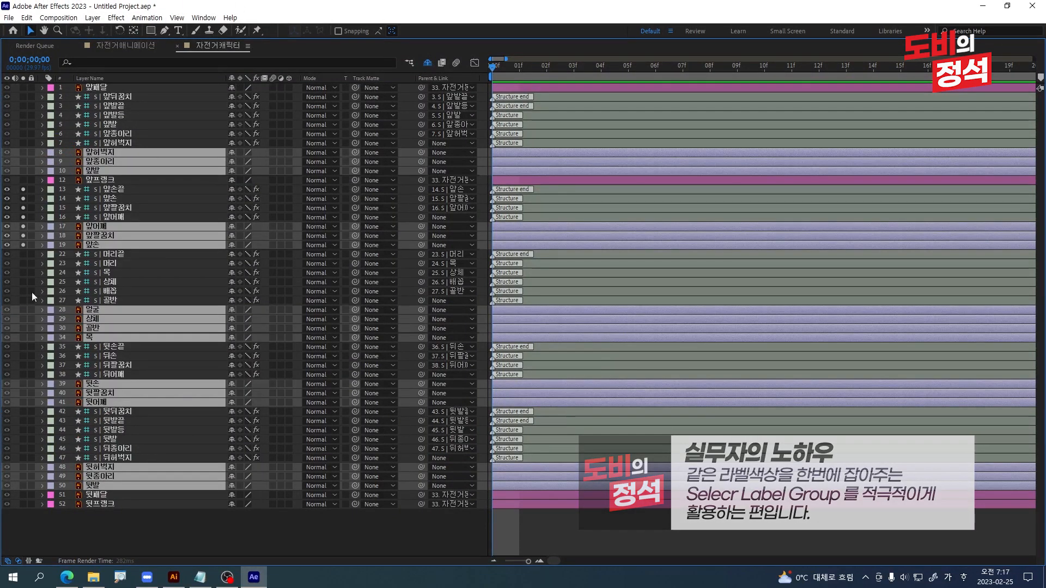
{"action": "key", "text": "t"}
{"action": "left_click", "coordinate": [235, 161]}
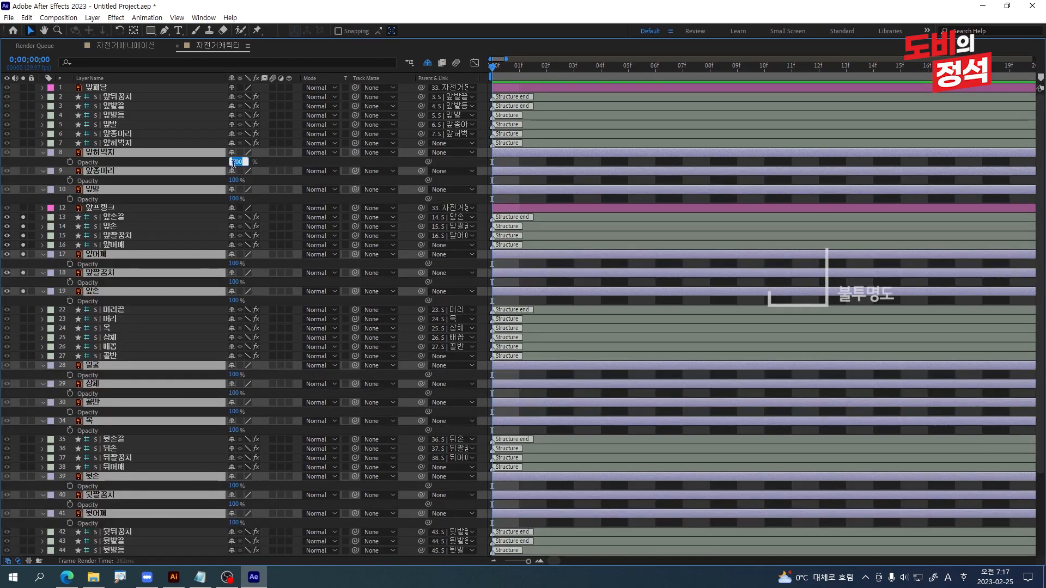
{"action": "type", "text": "50"}
{"action": "key", "text": "Return"}
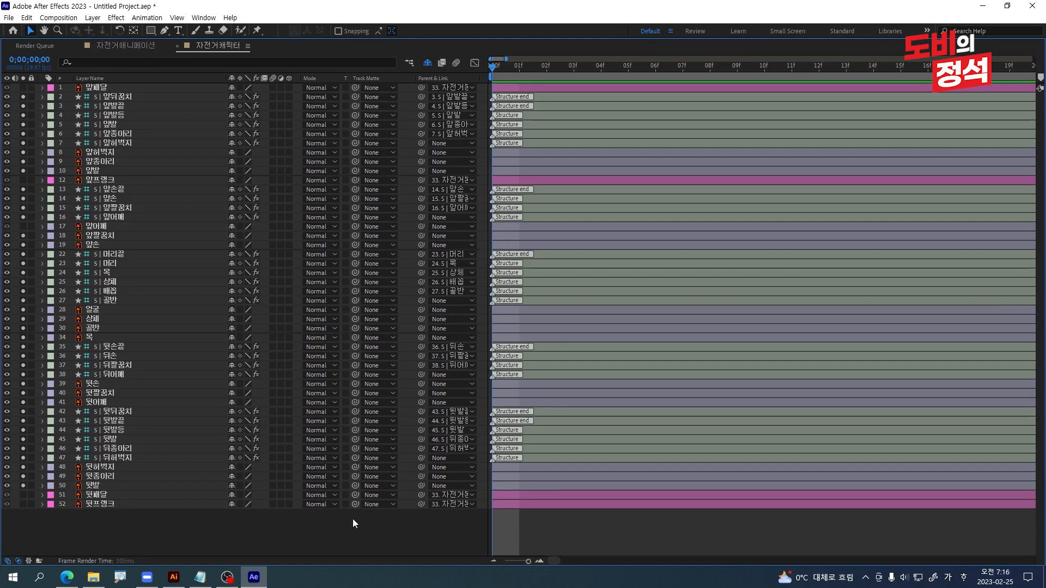
Clear the solo on all layers, then solo only the front-arm structures and the 앞어깨, 앞팔꿈치 and 앞손 artwork.
{"action": "key", "text": "ctrl+a"}
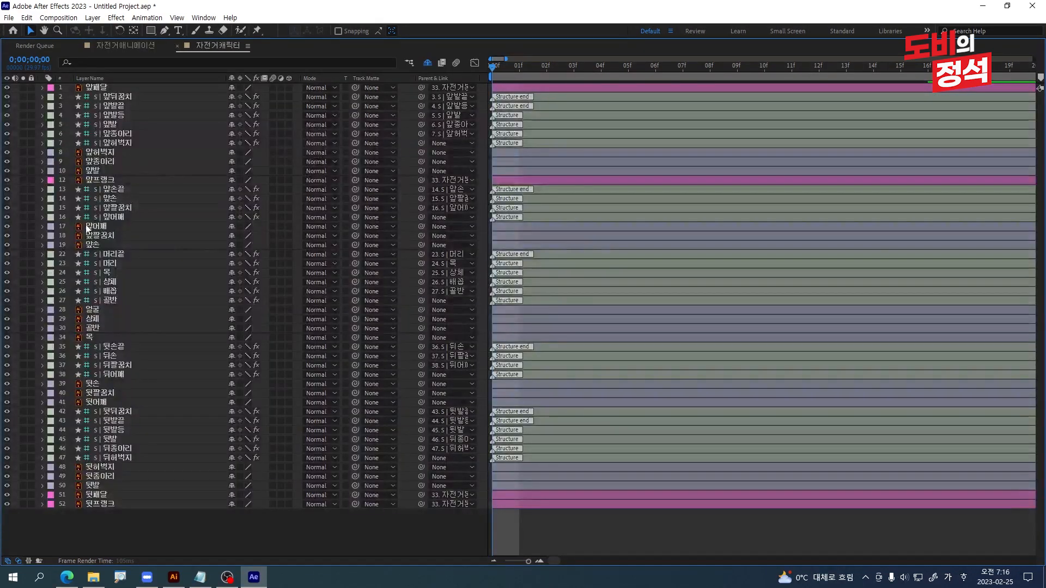
{"action": "left_click", "coordinate": [98, 246]}
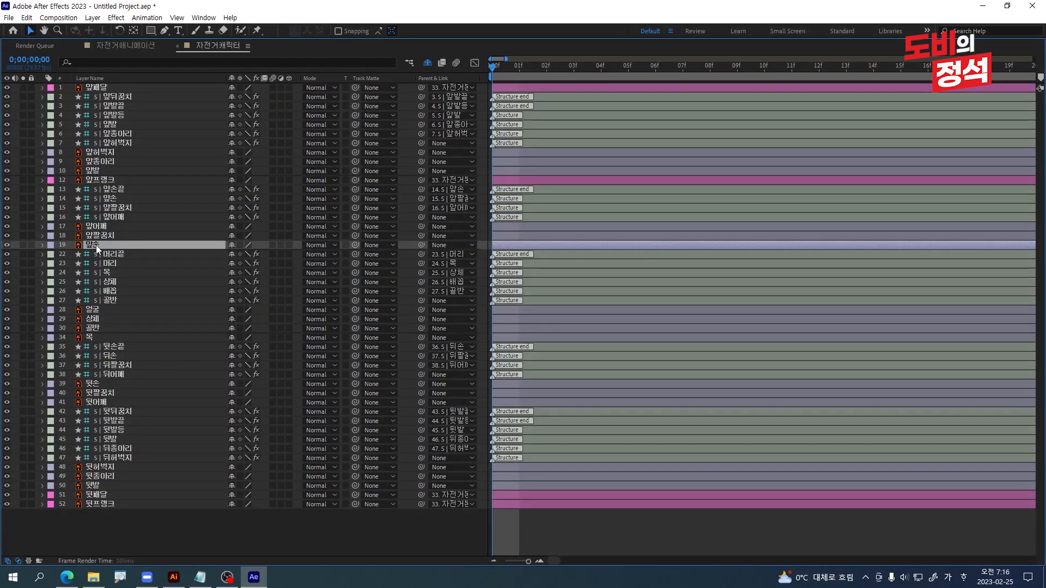
{"action": "left_click", "coordinate": [119, 187], "text": "shift"}
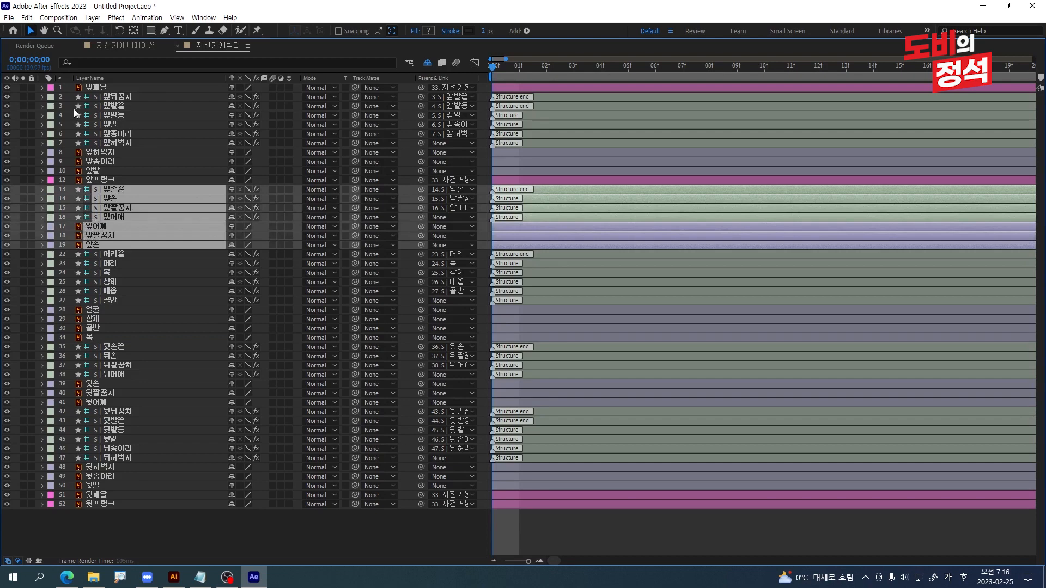
{"action": "left_click", "coordinate": [24, 191]}
{"action": "left_click", "coordinate": [335, 538]}
Place the S | 앞어깨 structure on the front arm's shoulder and the S | 앞팔꿈치 structure on its elbow.
{"action": "key", "text": "grave"}
{"action": "left_click", "coordinate": [475, 278]}
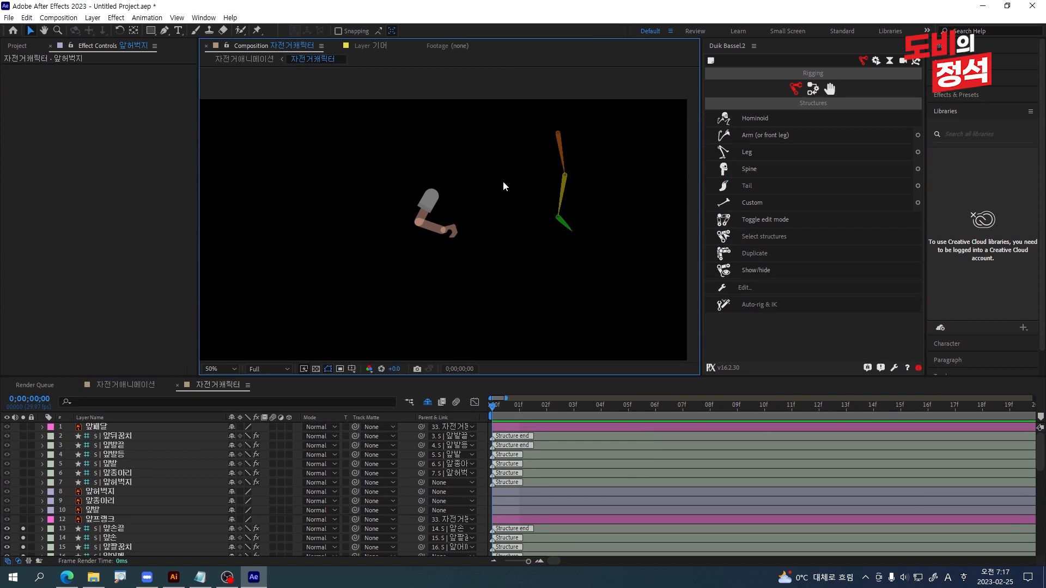
{"action": "scroll", "coordinate": [504, 181], "scroll_direction": "up", "scroll_amount": 1}
{"action": "left_click_drag", "start_coordinate": [604, 95], "coordinate": [450, 216]}
{"action": "left_click", "coordinate": [426, 296]}
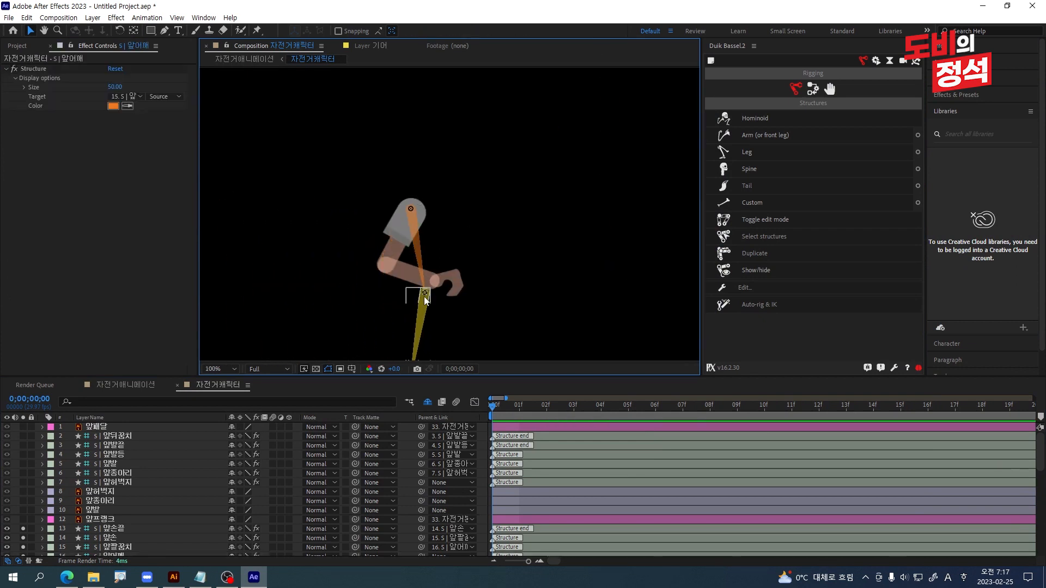
{"action": "left_click_drag", "start_coordinate": [426, 296], "coordinate": [382, 266]}
{"action": "left_click", "coordinate": [327, 277]}
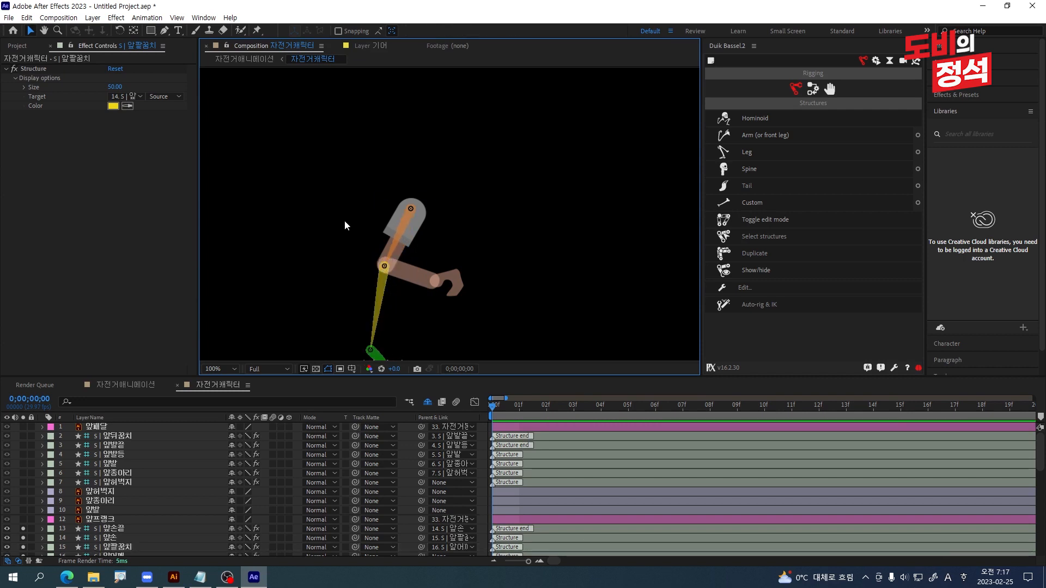
Place the S | 앞손 structure on the front arm's wrist and the S | 앞손끝 structure on the hand's knuckles.
{"action": "scroll", "coordinate": [347, 224], "scroll_direction": "down", "scroll_amount": 1}
{"action": "scroll", "coordinate": [366, 295], "scroll_direction": "up", "scroll_amount": 2}
{"action": "left_click_drag", "start_coordinate": [387, 272], "coordinate": [517, 134]}
{"action": "left_click", "coordinate": [575, 249]}
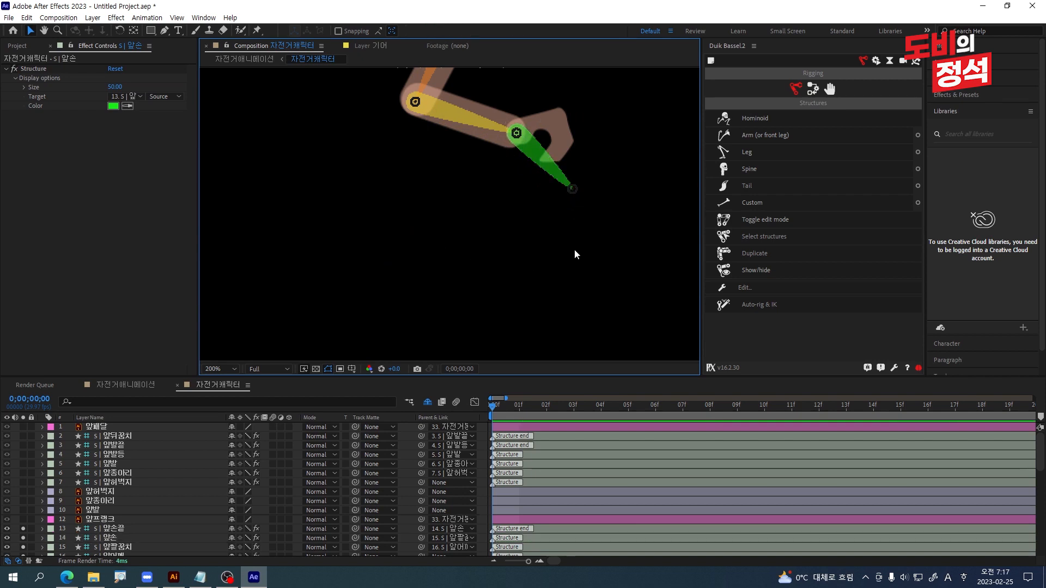
{"action": "left_click", "coordinate": [572, 189]}
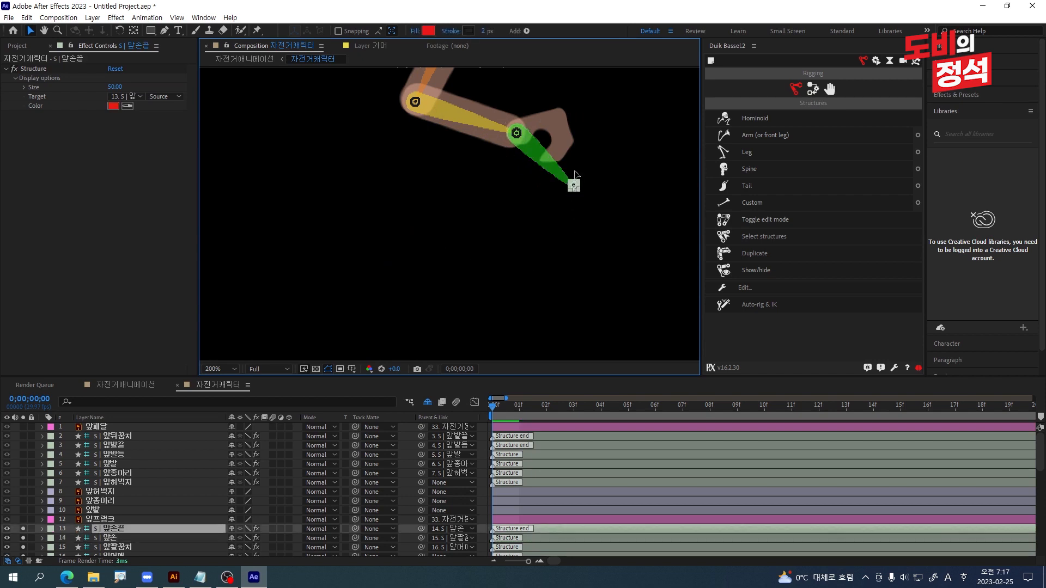
{"action": "left_click_drag", "start_coordinate": [572, 192], "coordinate": [565, 120]}
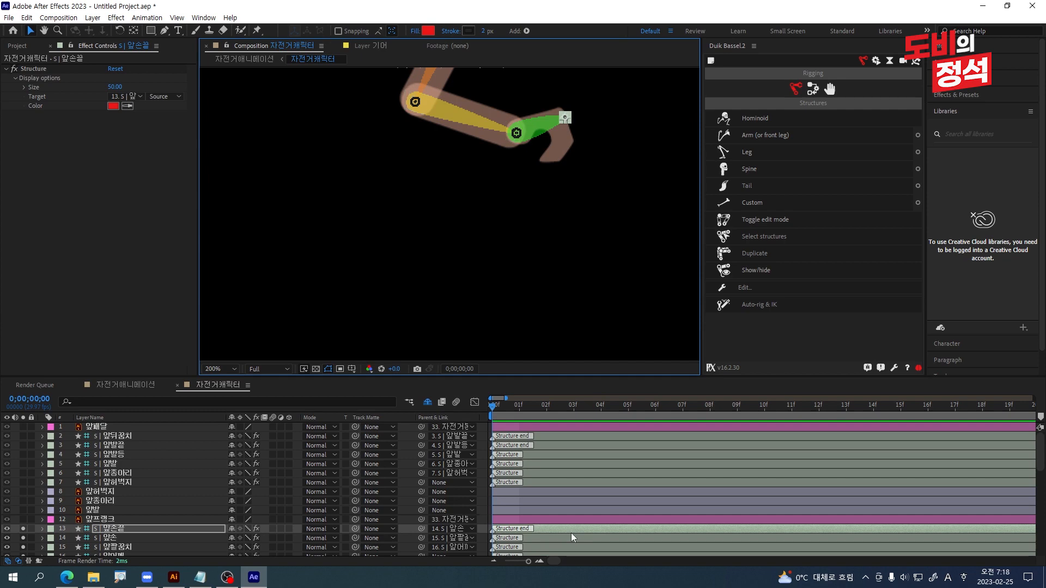
Parent the 앞손, 앞팔꿈치 and 앞어깨 artwork layers to their matching S | 앞손, S | 앞팔꿈치 and S | 앞어깨 structures.
{"action": "left_click", "coordinate": [578, 520]}
{"action": "key", "text": "grave"}
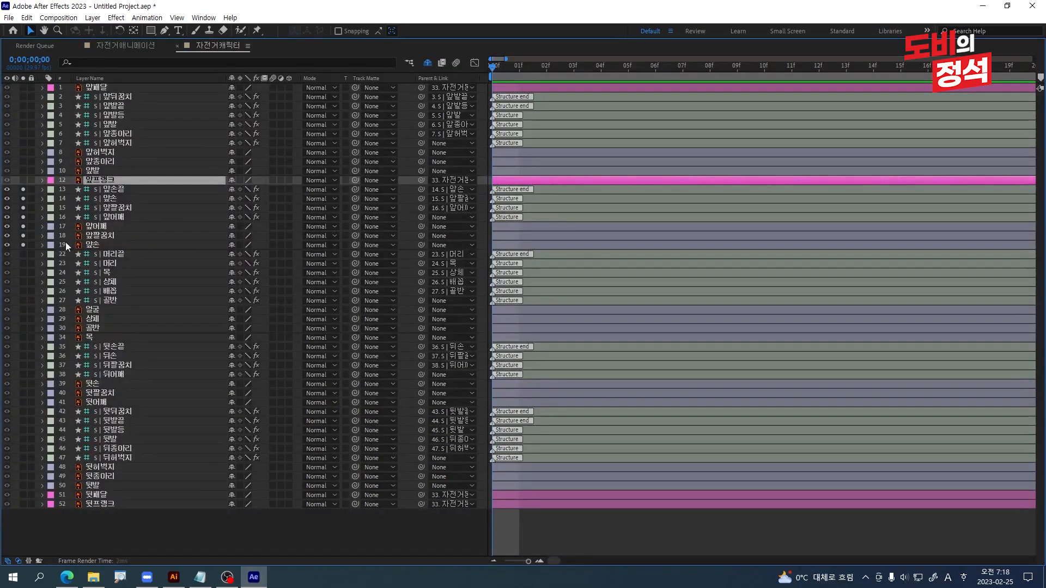
{"action": "left_click", "coordinate": [89, 243]}
{"action": "left_click_drag", "start_coordinate": [421, 246], "coordinate": [115, 206]}
{"action": "left_click", "coordinate": [101, 236]}
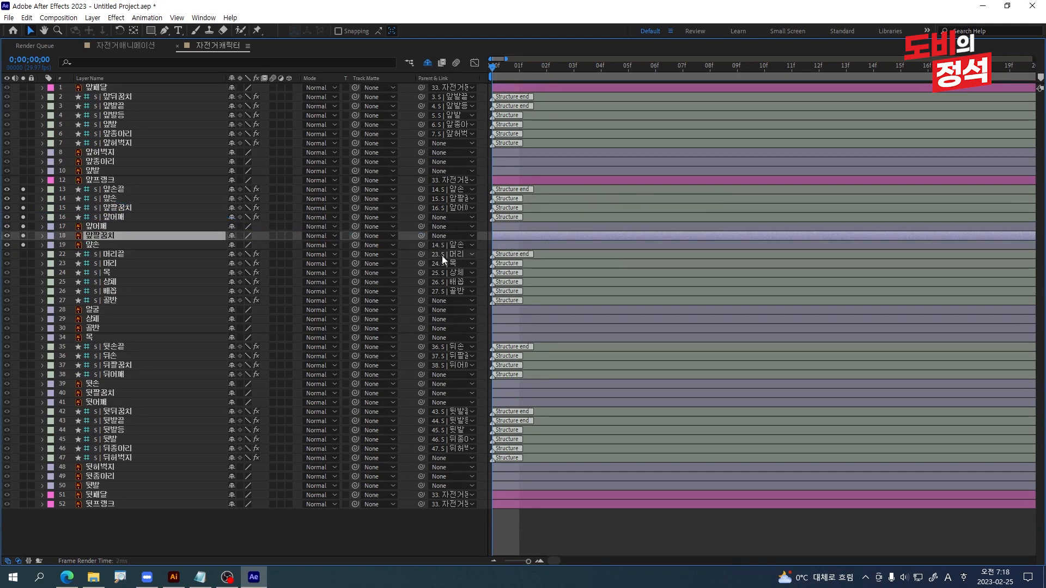
{"action": "left_click_drag", "start_coordinate": [420, 236], "coordinate": [116, 210]}
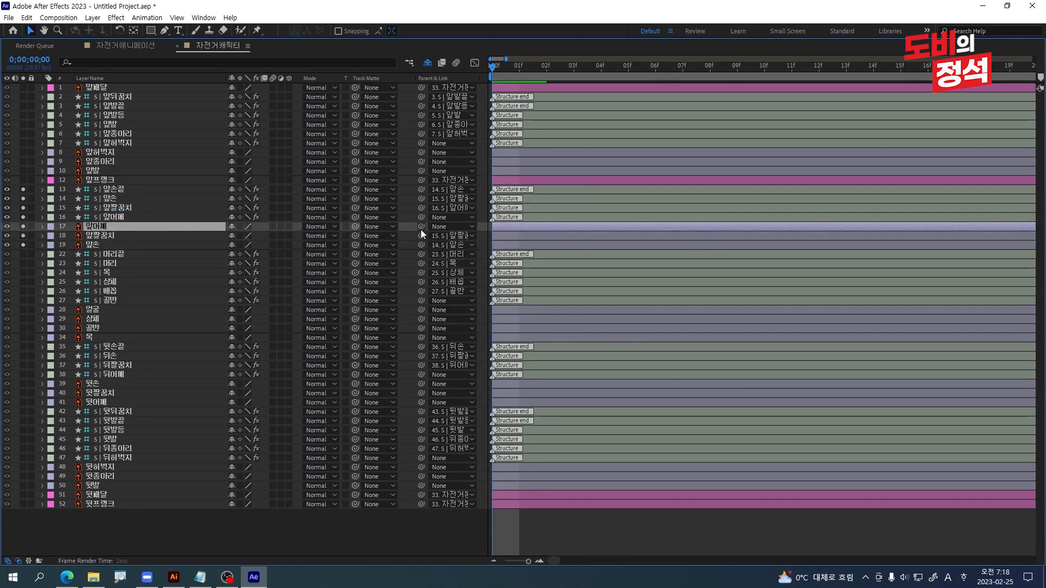
{"action": "left_click_drag", "start_coordinate": [420, 228], "coordinate": [112, 218]}
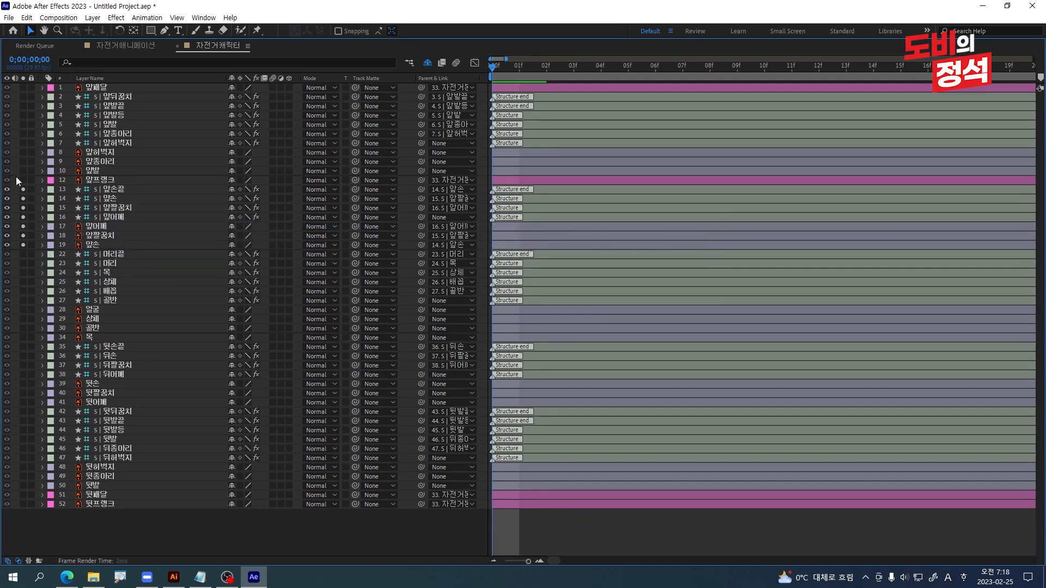
Clear the solo on the front-arm layers, then solo the head-to-pelvis structures and the 얼굴, 상체, 골반 and 목 artwork.
{"action": "left_click_drag", "start_coordinate": [22, 189], "coordinate": [22, 207]}
{"action": "left_click", "coordinate": [116, 256]}
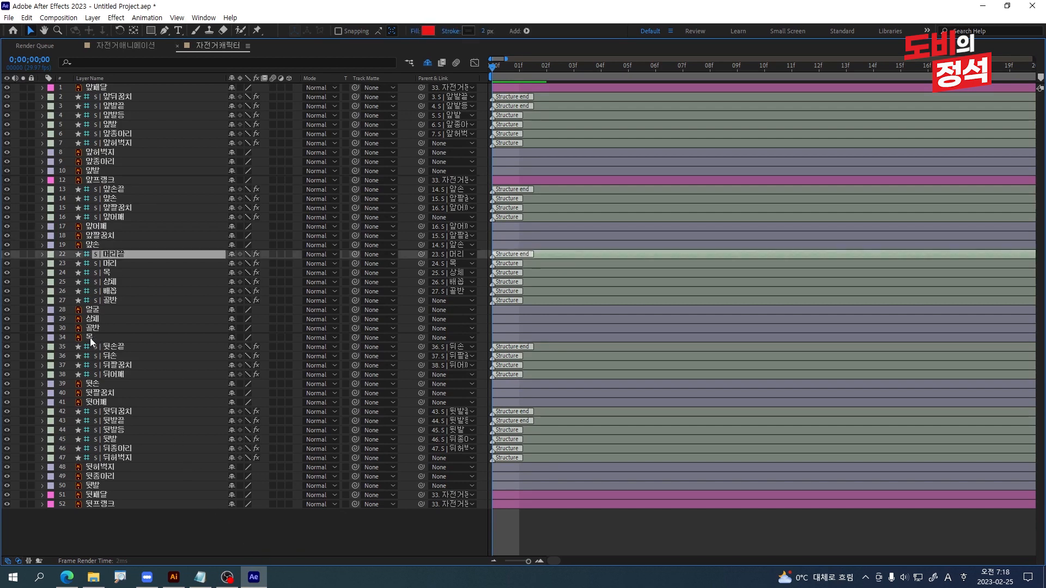
{"action": "left_click", "coordinate": [92, 340], "text": "shift"}
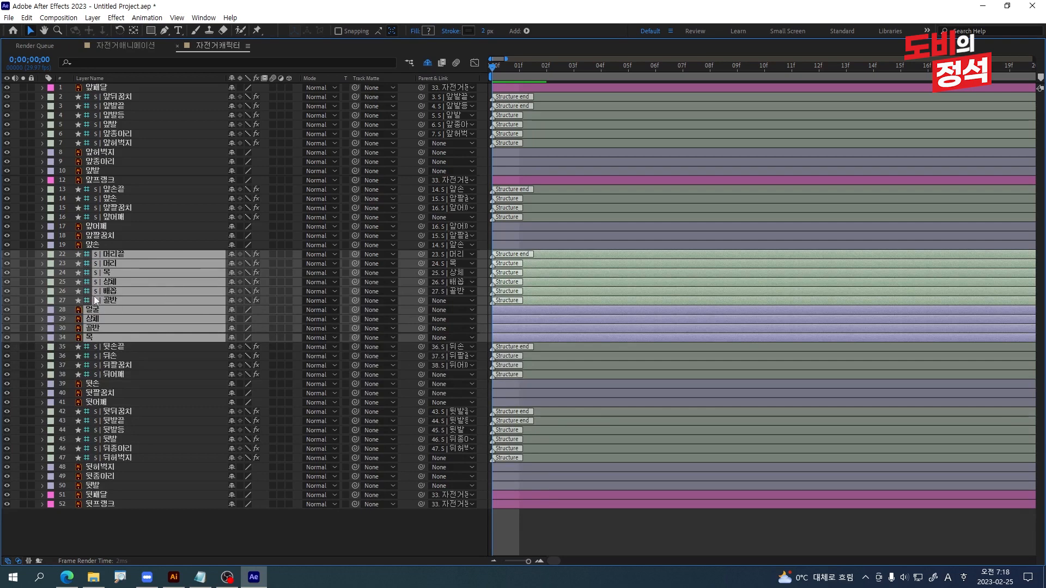
{"action": "left_click_drag", "start_coordinate": [24, 254], "coordinate": [24, 316]}
{"action": "key", "text": "grave"}
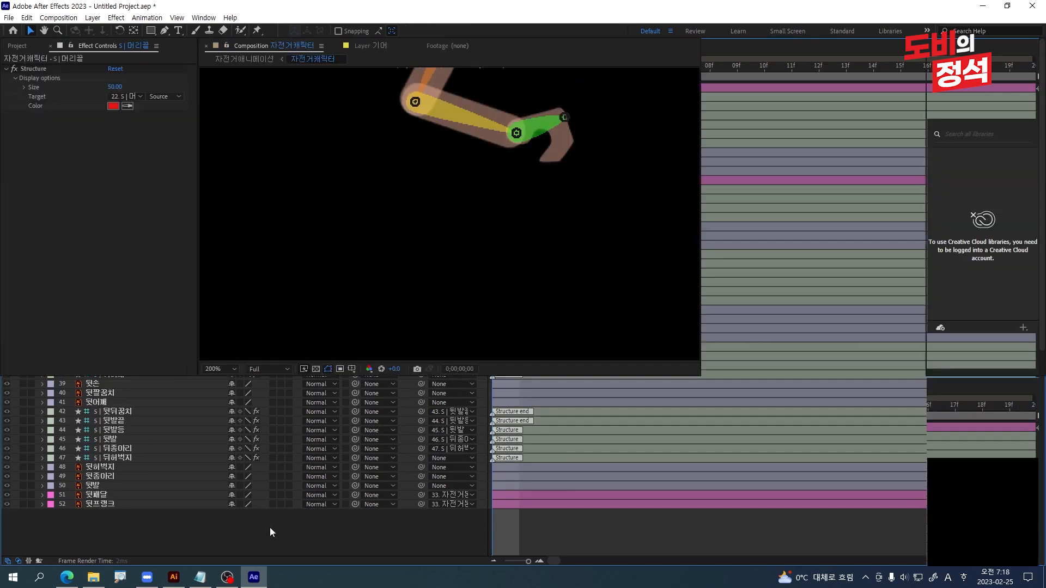
Place the S | 골반 structure at the base of the pelvis and the S | 배꼽 structure at the waist.
{"action": "scroll", "coordinate": [566, 243], "scroll_direction": "down", "scroll_amount": 3}
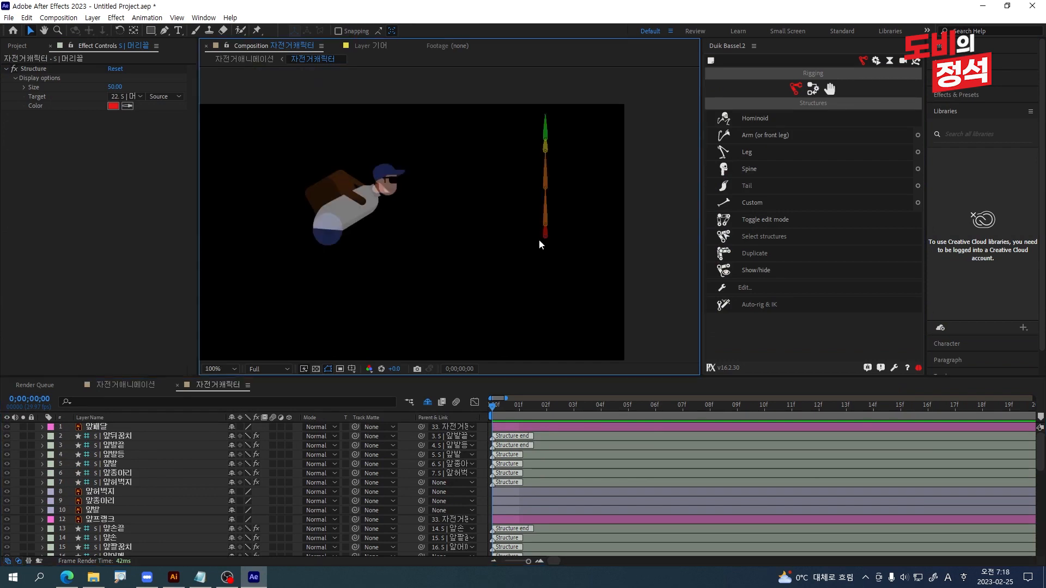
{"action": "scroll", "coordinate": [540, 244], "scroll_direction": "up", "scroll_amount": 2}
{"action": "left_click", "coordinate": [569, 237]}
{"action": "left_click_drag", "start_coordinate": [567, 235], "coordinate": [283, 226]}
{"action": "scroll", "coordinate": [361, 236], "scroll_direction": "down", "scroll_amount": 1}
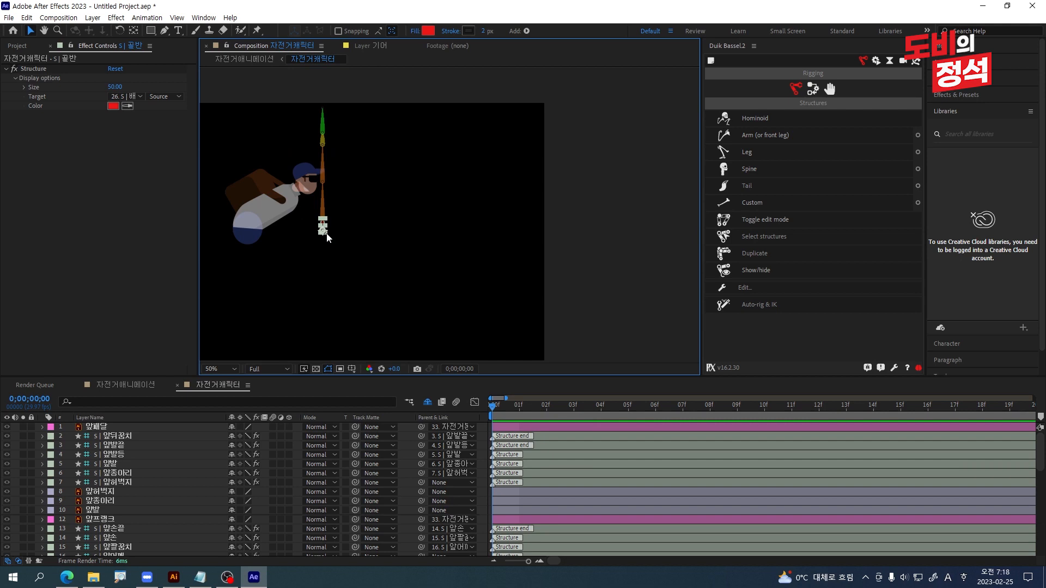
{"action": "left_click_drag", "start_coordinate": [323, 233], "coordinate": [246, 242]}
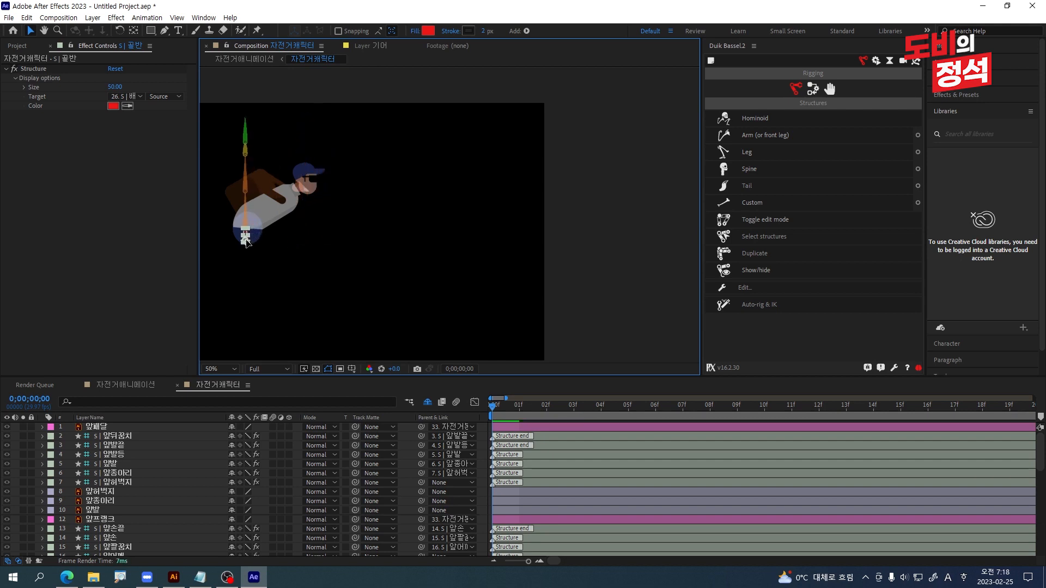
{"action": "scroll", "coordinate": [235, 240], "scroll_direction": "up", "scroll_amount": 2}
{"action": "left_click", "coordinate": [280, 197]}
{"action": "left_click_drag", "start_coordinate": [281, 198], "coordinate": [314, 176]}
{"action": "left_click", "coordinate": [442, 217]}
Place the S | 상체 structure on the middle of the torso and the S | 목 structure at the base of the neck.
{"action": "scroll", "coordinate": [442, 219], "scroll_direction": "down", "scroll_amount": 1}
{"action": "left_click", "coordinate": [385, 156]}
{"action": "left_click_drag", "start_coordinate": [385, 157], "coordinate": [430, 198]}
{"action": "scroll", "coordinate": [469, 115], "scroll_direction": "up", "scroll_amount": 2}
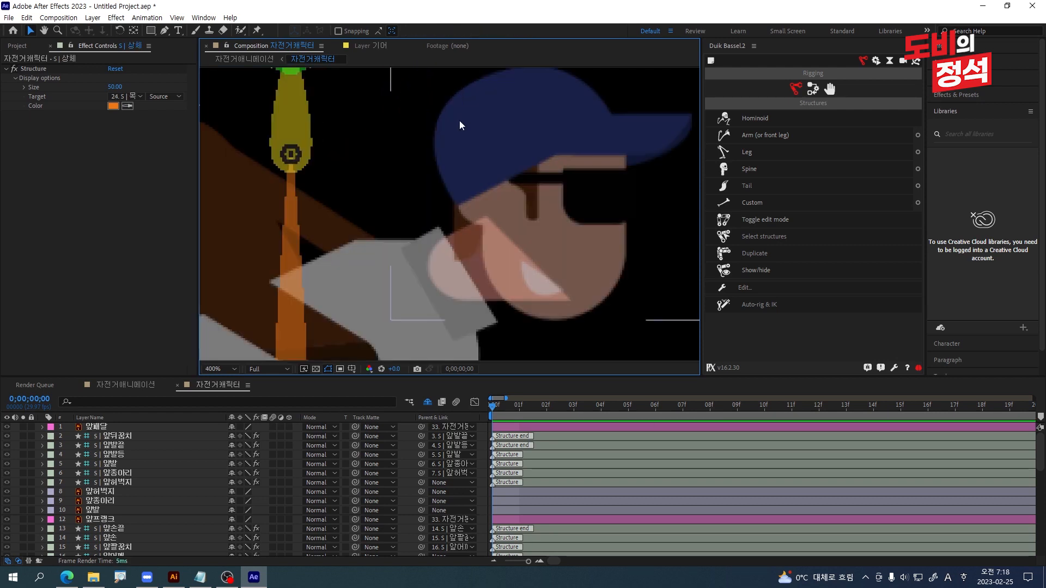
{"action": "mouse_move", "coordinate": [290, 154]}
{"action": "left_mouse_down"}
{"action": "mouse_move", "coordinate": [428, 233]}
{"action": "mouse_move", "coordinate": [455, 299]}
{"action": "mouse_move", "coordinate": [449, 282]}
{"action": "left_mouse_up"}
{"action": "scroll", "coordinate": [402, 285], "scroll_direction": "down", "scroll_amount": 2}
{"action": "scroll", "coordinate": [264, 245], "scroll_direction": "up", "scroll_amount": 2}
Place the S | 머리 structure near the chin and the S | 머리끝 structure on the front of the cap.
{"action": "left_click", "coordinate": [267, 251]}
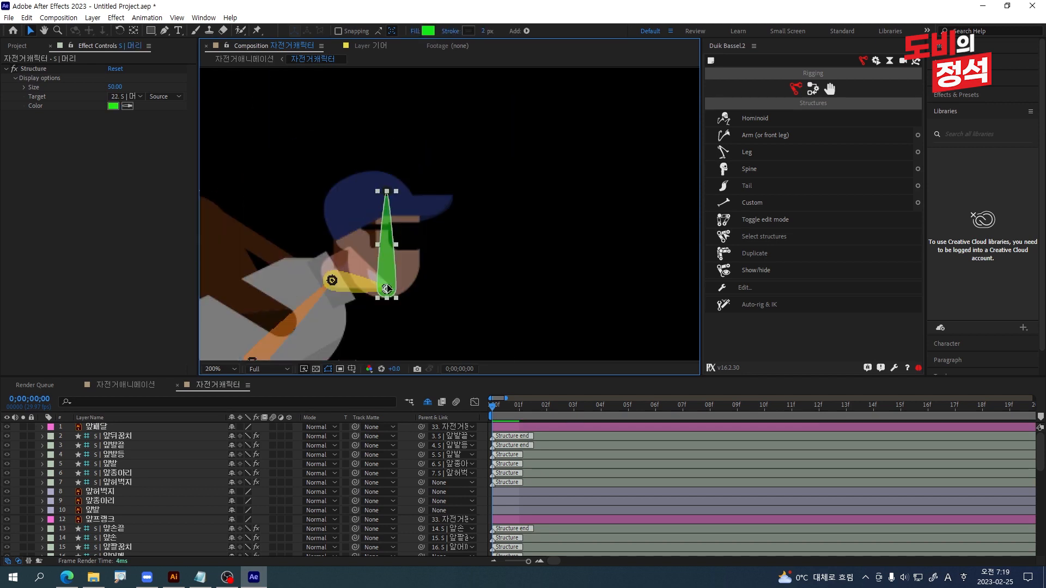
{"action": "left_click_drag", "start_coordinate": [389, 288], "coordinate": [384, 290]}
{"action": "left_click", "coordinate": [382, 193]}
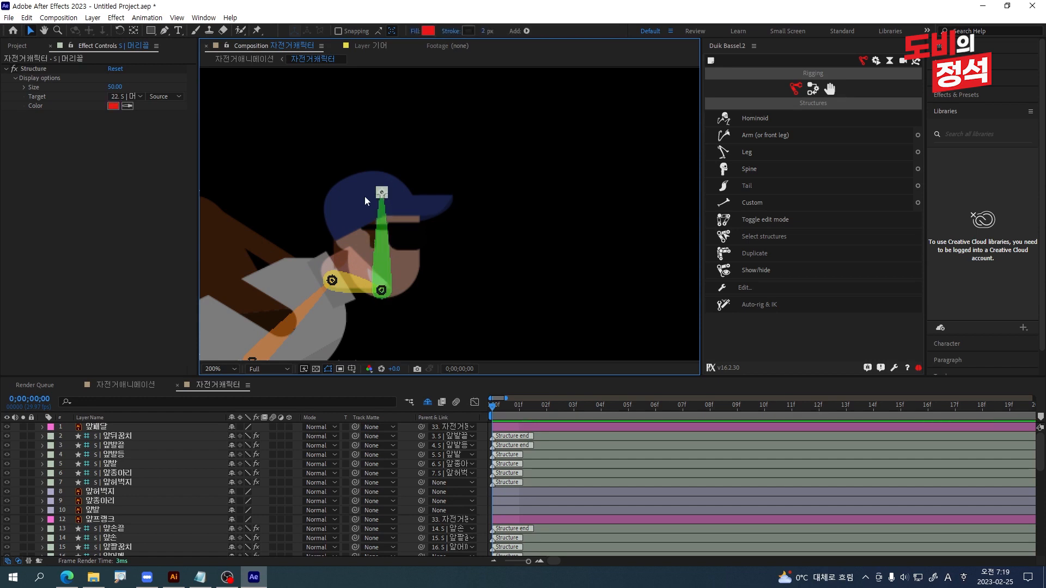
{"action": "left_click_drag", "start_coordinate": [383, 194], "coordinate": [410, 208]}
{"action": "scroll", "coordinate": [518, 238], "scroll_direction": "down", "scroll_amount": 3}
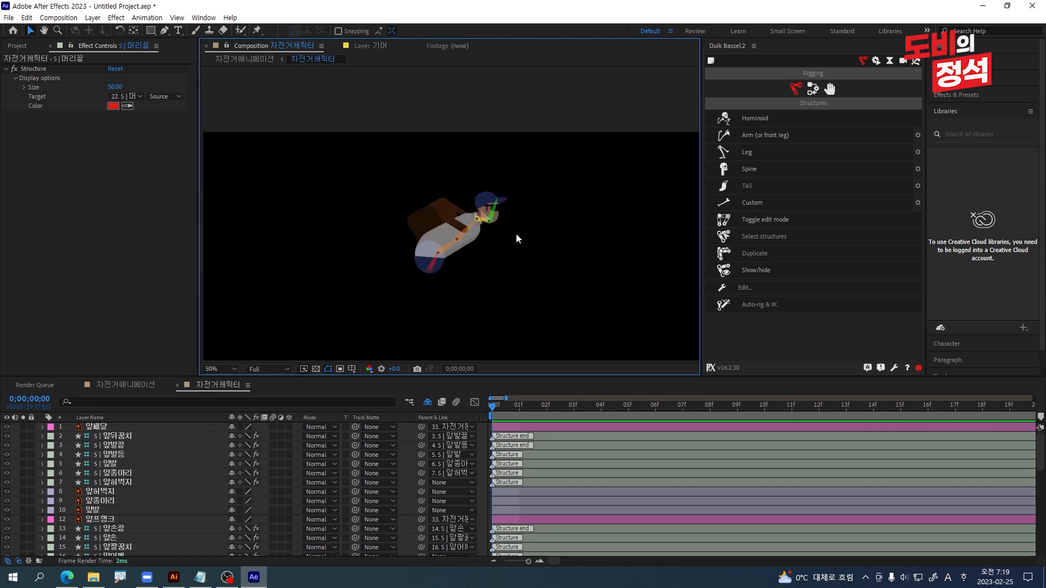
Parent the 목, 골반, 상체 and 얼굴 artwork layers to S | 목, S | 골반, S | 상체 and S | 머리.
{"action": "left_click", "coordinate": [128, 538]}
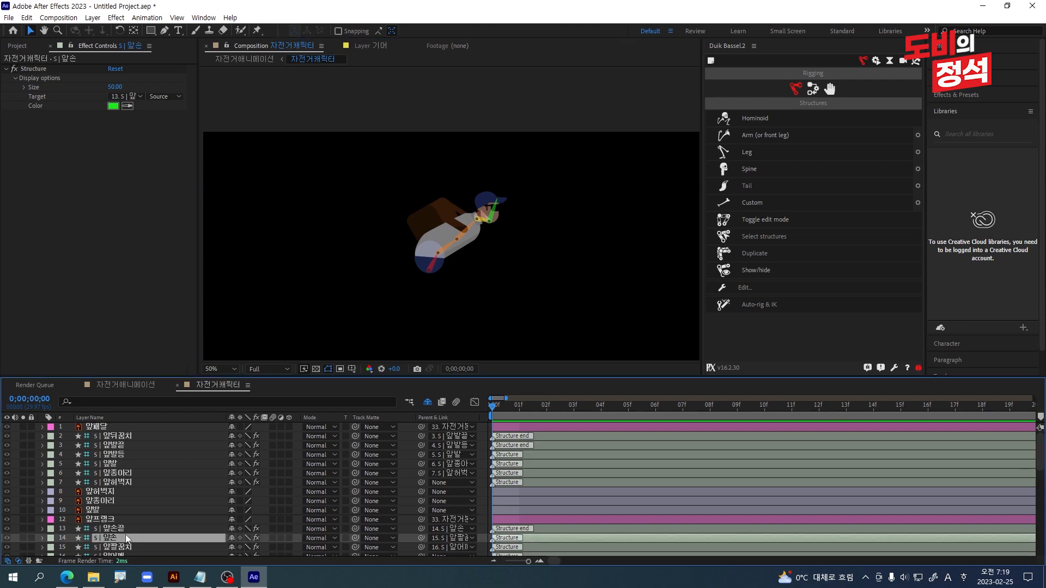
{"action": "key", "text": "grave"}
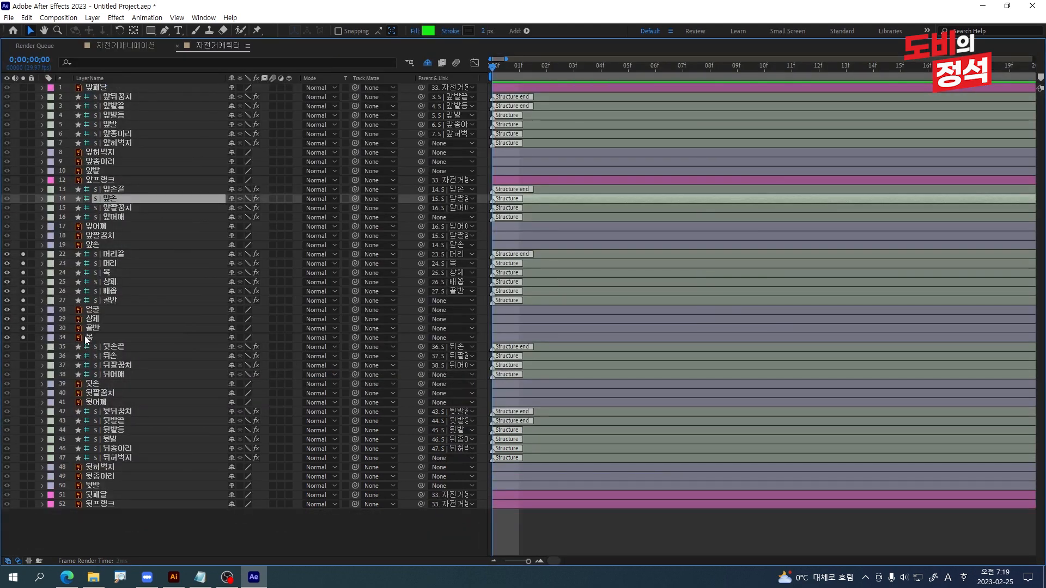
{"action": "left_click", "coordinate": [87, 337]}
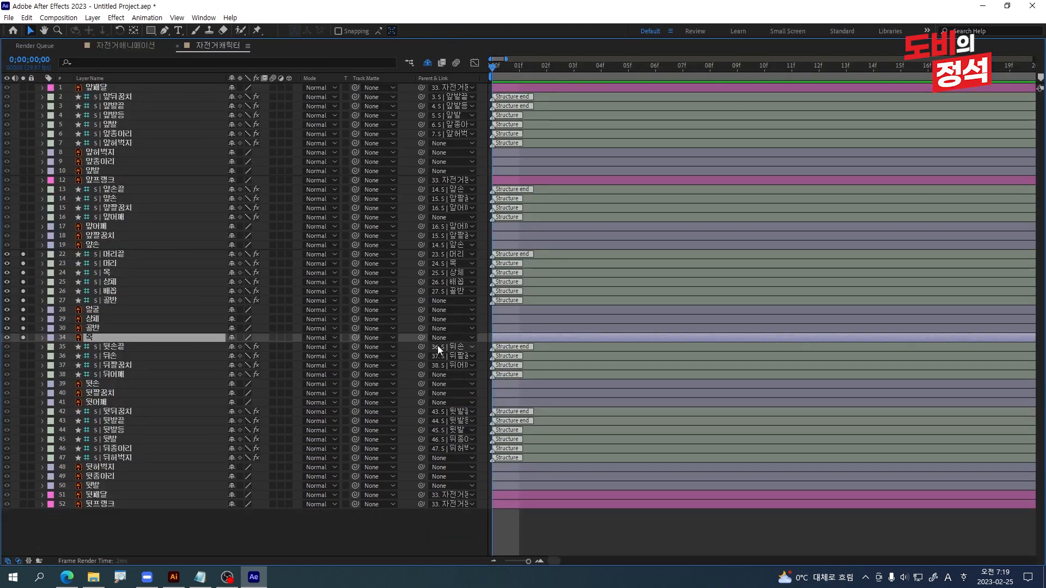
{"action": "left_click_drag", "start_coordinate": [421, 338], "coordinate": [119, 276]}
{"action": "left_click", "coordinate": [130, 329]}
{"action": "left_click_drag", "start_coordinate": [422, 329], "coordinate": [116, 301]}
{"action": "left_click", "coordinate": [200, 320]}
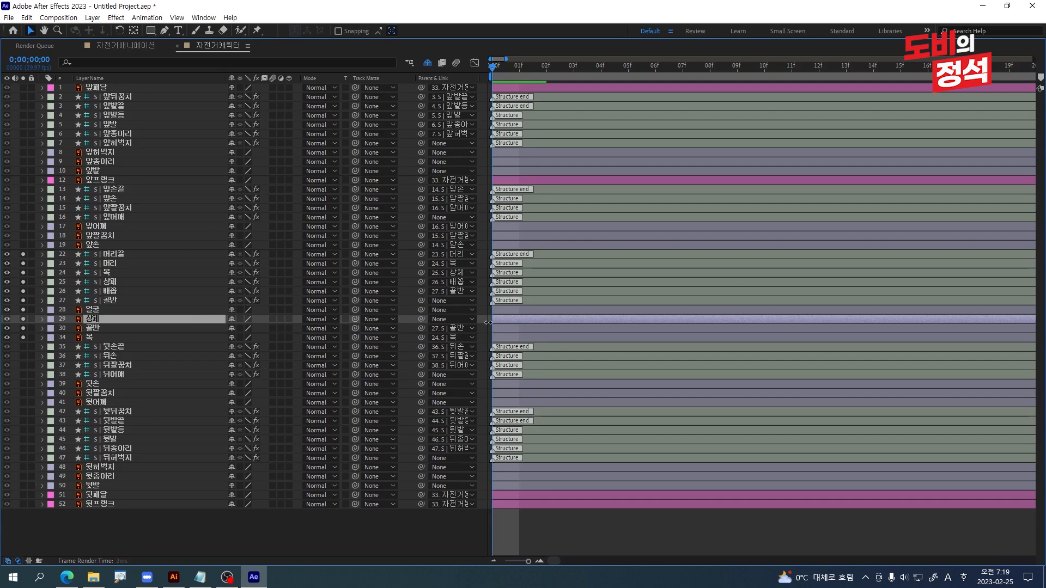
{"action": "left_click_drag", "start_coordinate": [422, 321], "coordinate": [112, 284]}
{"action": "left_click", "coordinate": [200, 310]}
{"action": "left_click_drag", "start_coordinate": [421, 310], "coordinate": [117, 262]}
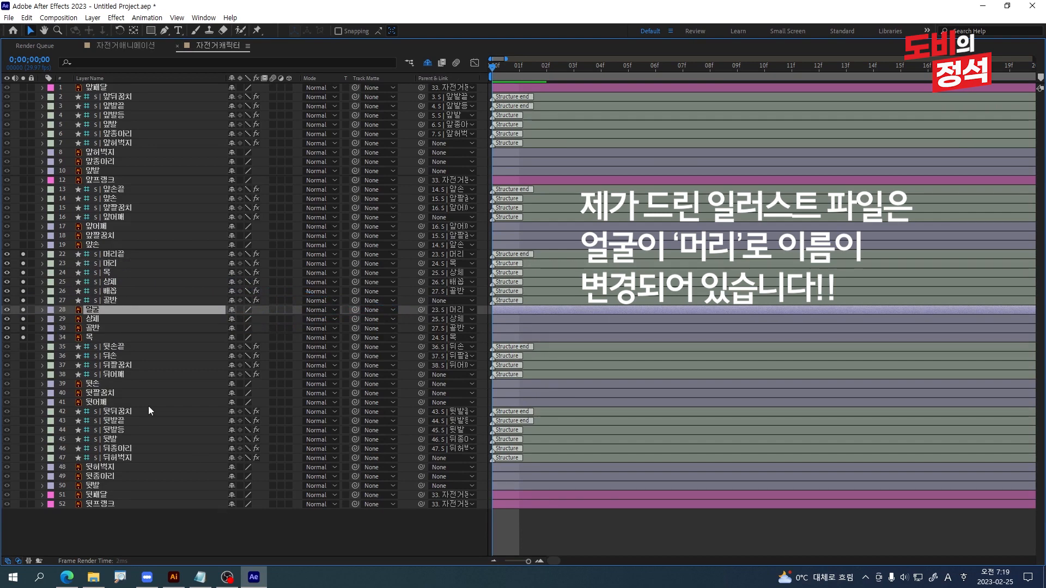
Rename the 얼굴 artwork layer to 머리.
{"action": "key", "text": "Return"}
{"action": "key", "text": "BackSpace"}
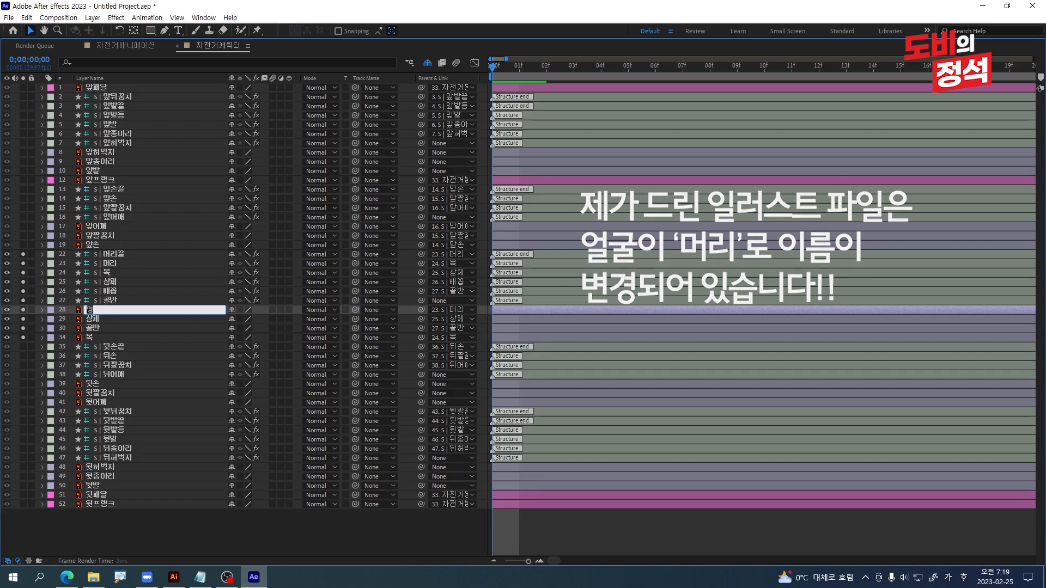
{"action": "type", "text": "머리"}
{"action": "key", "text": "Return"}
{"action": "left_click", "coordinate": [237, 545]}
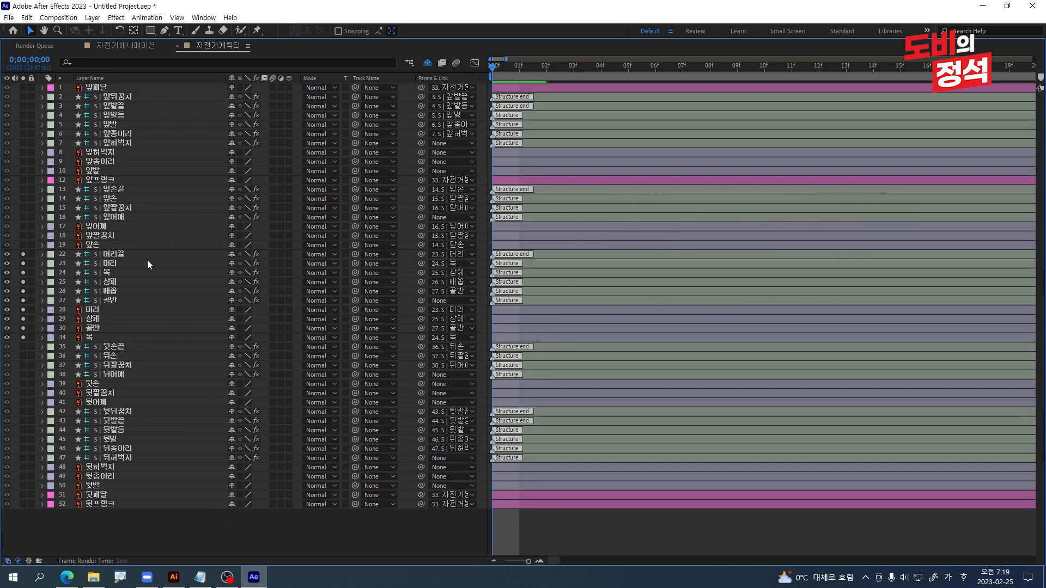
Clear the solo on the head and torso layers, then solo the back-arm structures and the 뒷손, 뒷팔꿈치 and 뒷어깨 artwork.
{"action": "left_click", "coordinate": [122, 255]}
{"action": "left_click", "coordinate": [94, 339], "text": "shift"}
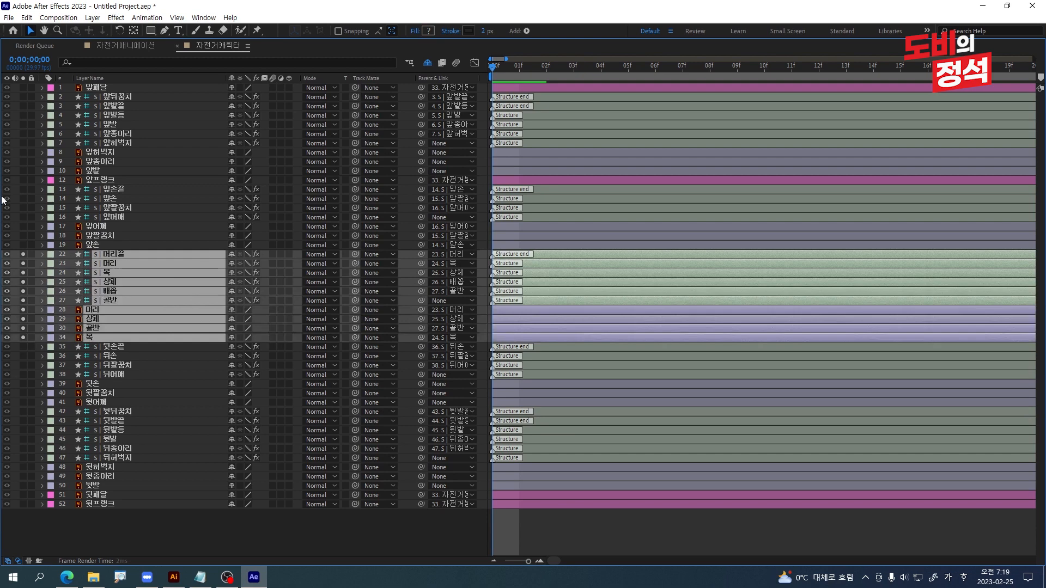
{"action": "left_click", "coordinate": [25, 255]}
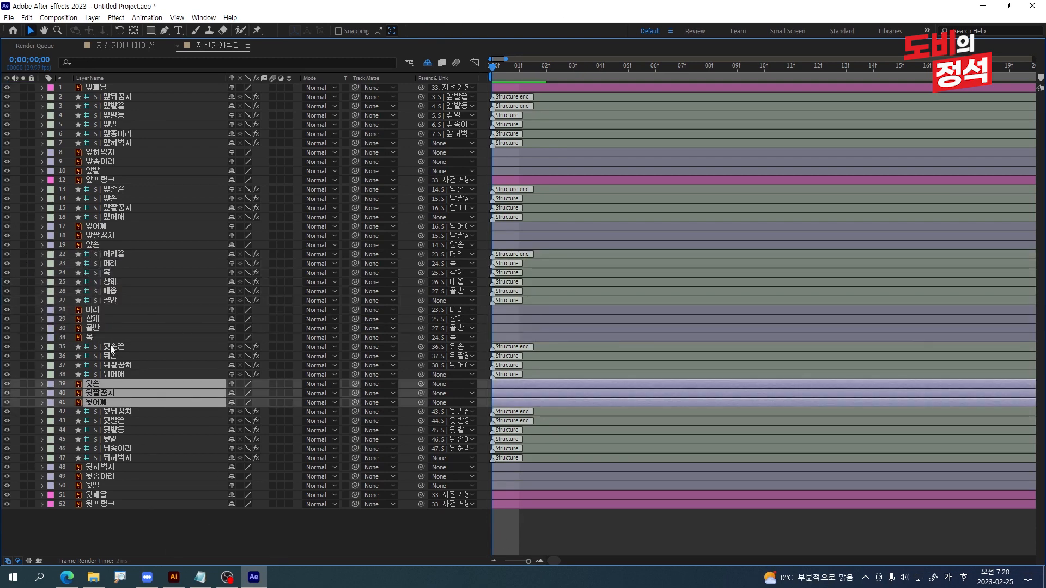
{"action": "left_click", "coordinate": [121, 347], "text": "shift"}
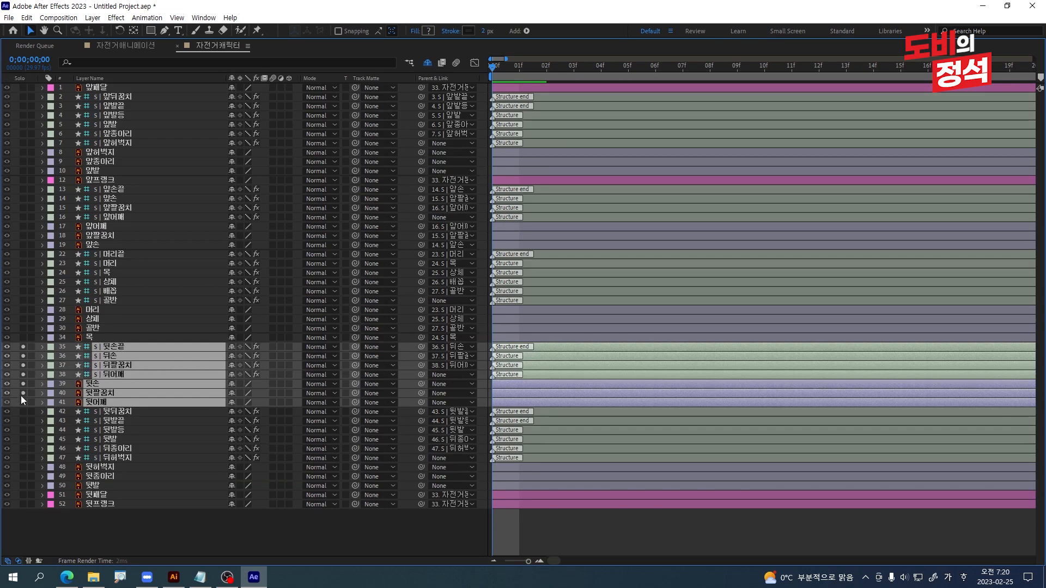
{"action": "key", "text": "grave"}
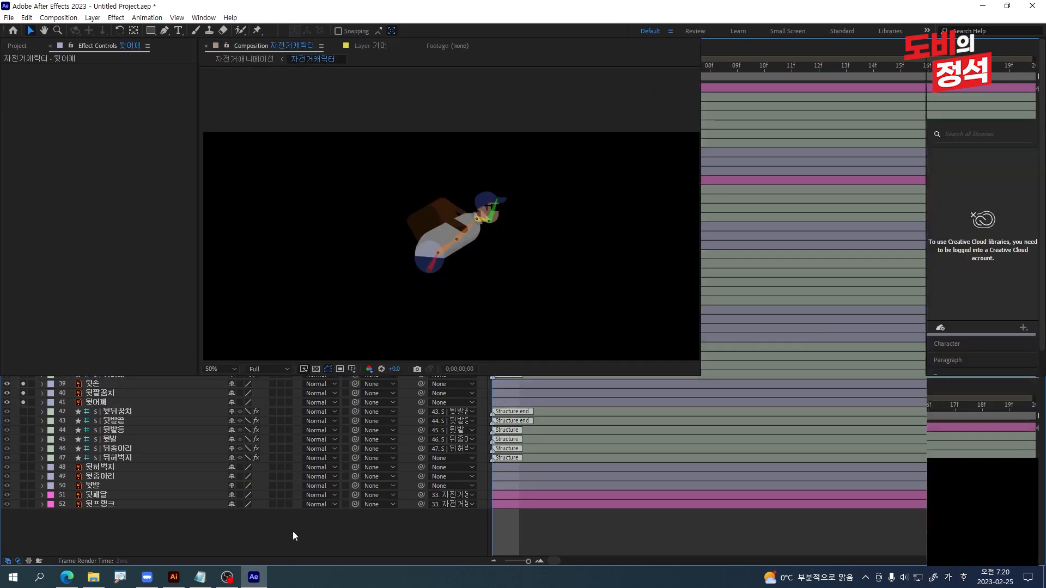
Align the back-arm structures S | 뒤어깨, S | 뒤팔꿈치, S | 뒤손 and S | 뒷손끝 with the shoulder, elbow, wrist and hand.
{"action": "left_click_drag", "start_coordinate": [675, 93], "coordinate": [251, 198]}
{"action": "left_click_drag", "start_coordinate": [265, 282], "coordinate": [223, 255]}
{"action": "left_click", "coordinate": [301, 303]}
{"action": "left_click_drag", "start_coordinate": [210, 340], "coordinate": [295, 266]}
{"action": "scroll", "coordinate": [292, 256], "scroll_direction": "down", "scroll_amount": 3}
{"action": "scroll", "coordinate": [289, 243], "scroll_direction": "up", "scroll_amount": 2}
{"action": "scroll", "coordinate": [432, 270], "scroll_direction": "down", "scroll_amount": 2}
Parent the 뒷어깨, 뒷팔꿈치 and 뒷손 artwork layers to S | 뒤어깨, S | 뒤팔꿈치 and S | 뒤손.
{"action": "left_click", "coordinate": [133, 525]}
{"action": "key", "text": "grave"}
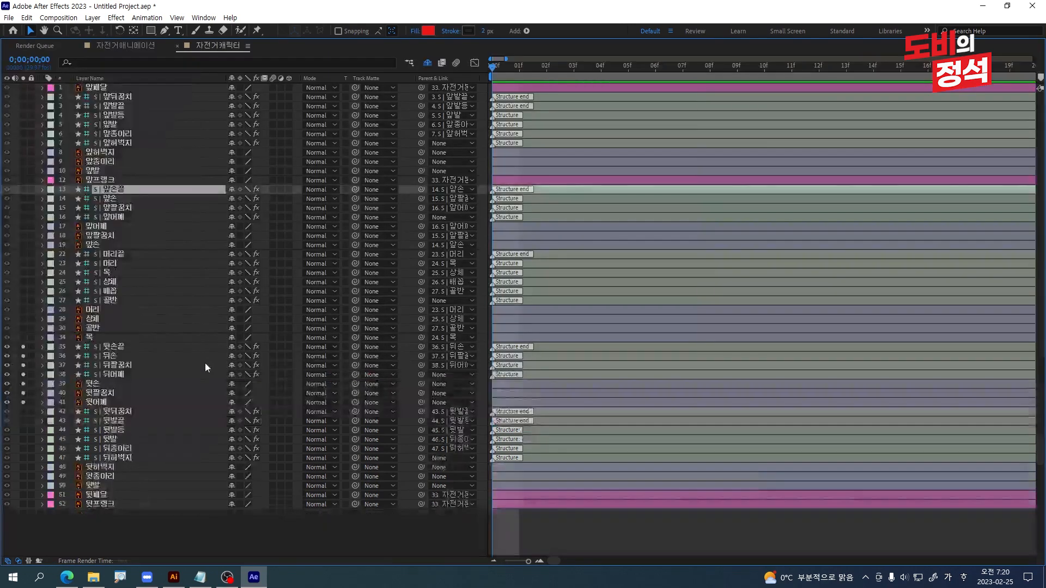
{"action": "left_click", "coordinate": [197, 508]}
{"action": "left_click", "coordinate": [289, 402]}
{"action": "left_click_drag", "start_coordinate": [421, 403], "coordinate": [111, 377]}
{"action": "left_click", "coordinate": [107, 395]}
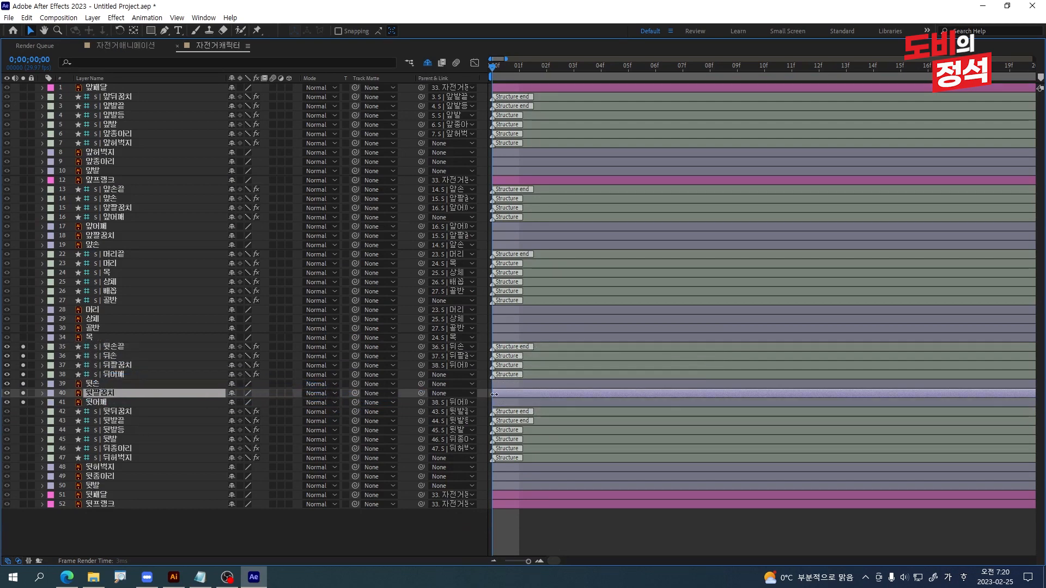
{"action": "left_click_drag", "start_coordinate": [390, 406], "coordinate": [111, 365]}
{"action": "left_click", "coordinate": [91, 383]}
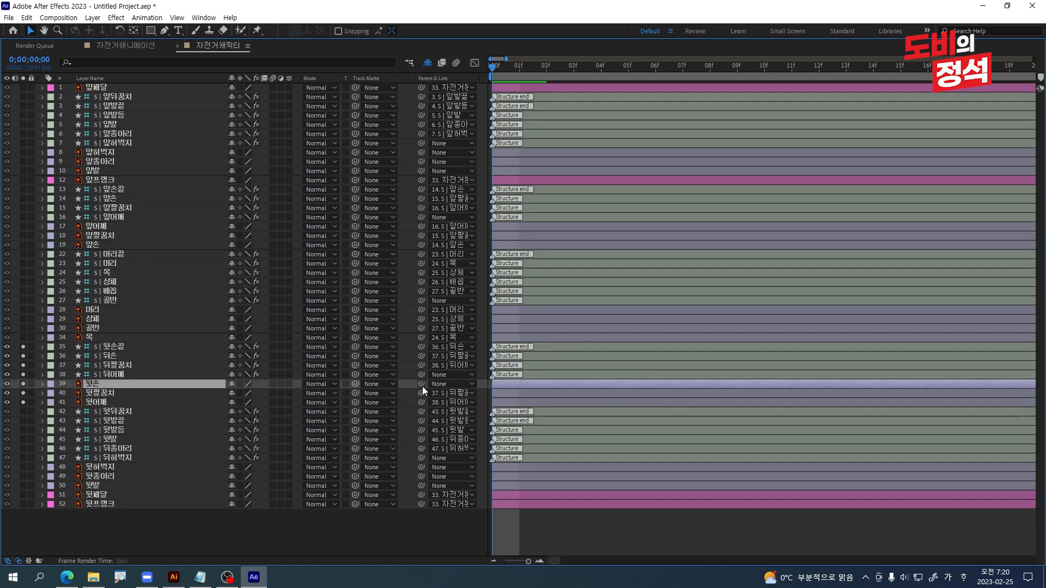
{"action": "left_click_drag", "start_coordinate": [420, 384], "coordinate": [112, 357]}
{"action": "left_click", "coordinate": [175, 516]}
Clear the solo on the back-arm layers, then solo the front-leg structures and the 앞허벅지, 앞종아리 and 앞발 artwork.
{"action": "left_click", "coordinate": [23, 346]}
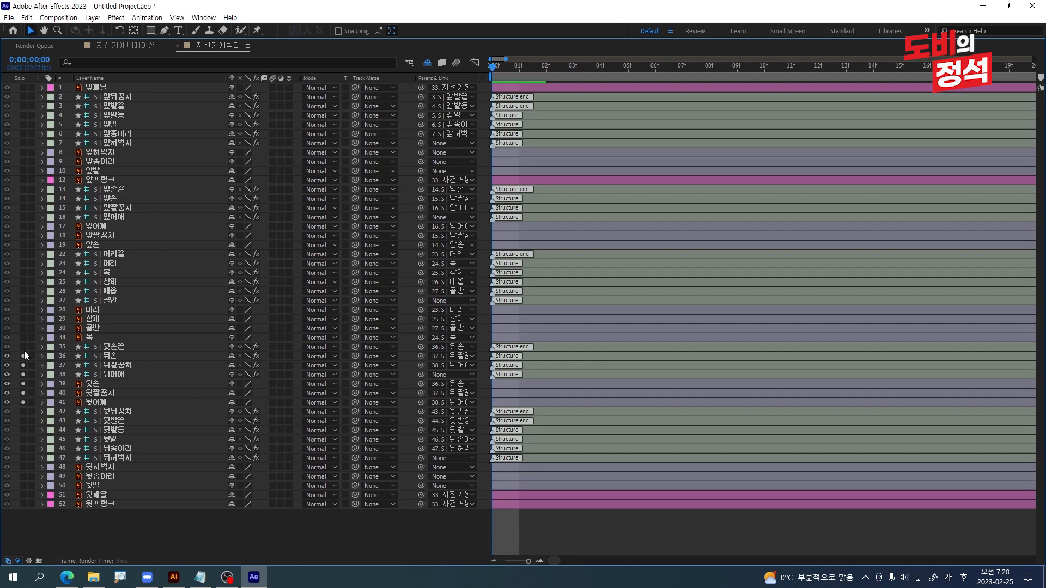
{"action": "key", "text": "grave"}
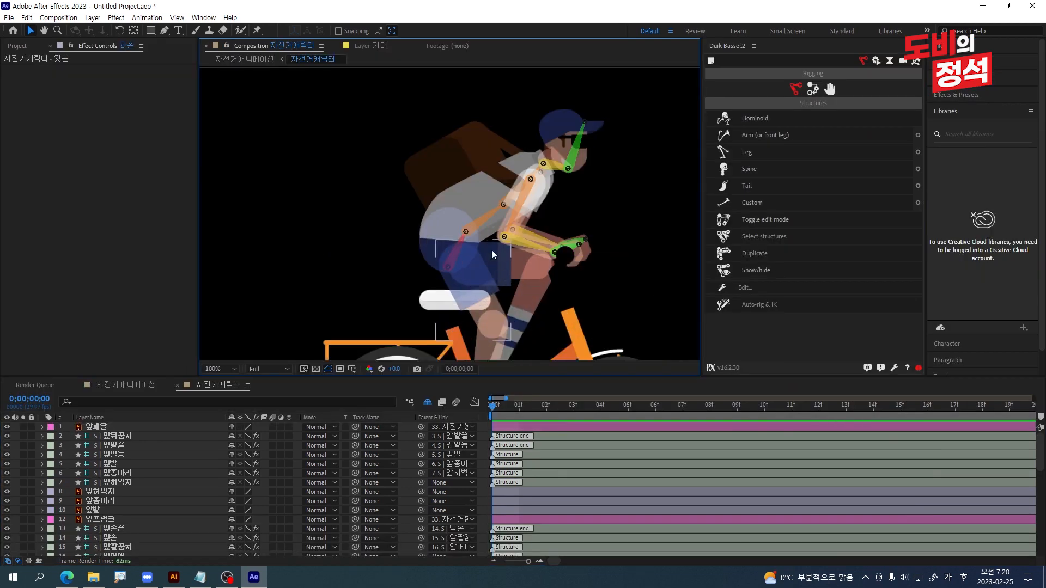
{"action": "left_click", "coordinate": [169, 513]}
{"action": "key", "text": "grave"}
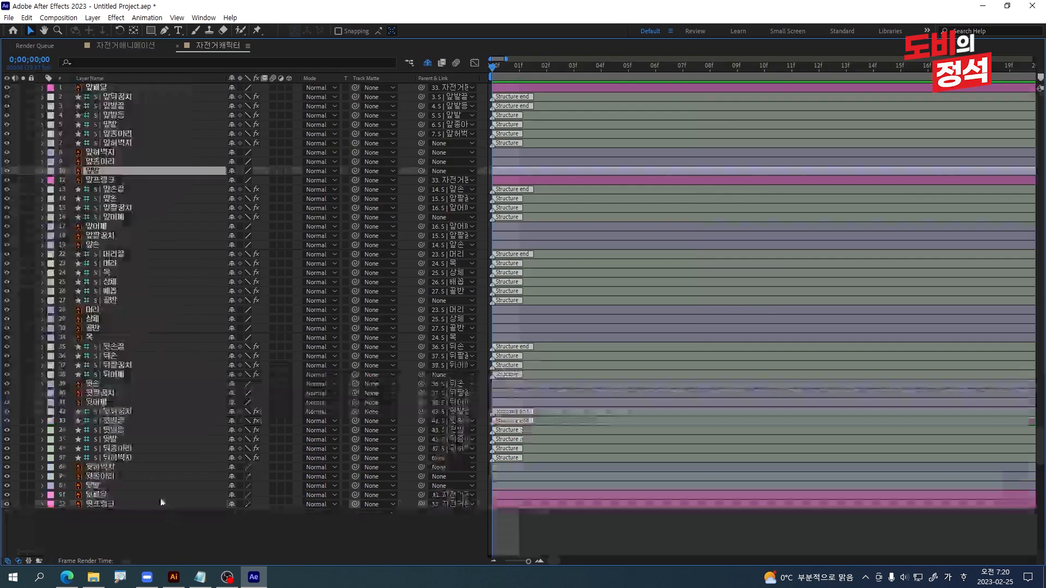
{"action": "left_click", "coordinate": [108, 516]}
{"action": "left_click", "coordinate": [124, 171]}
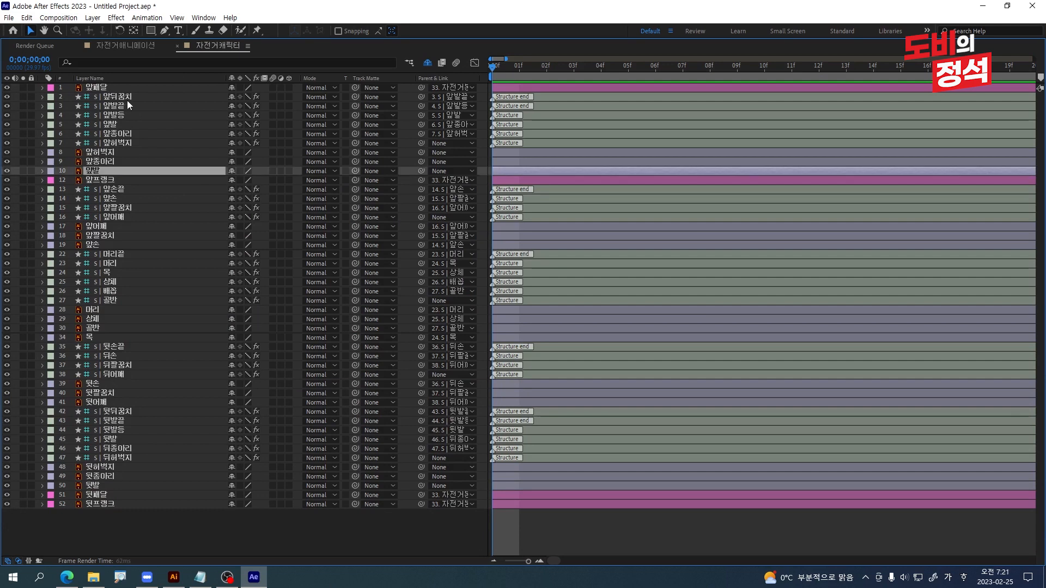
{"action": "left_click", "coordinate": [124, 99], "text": "shift"}
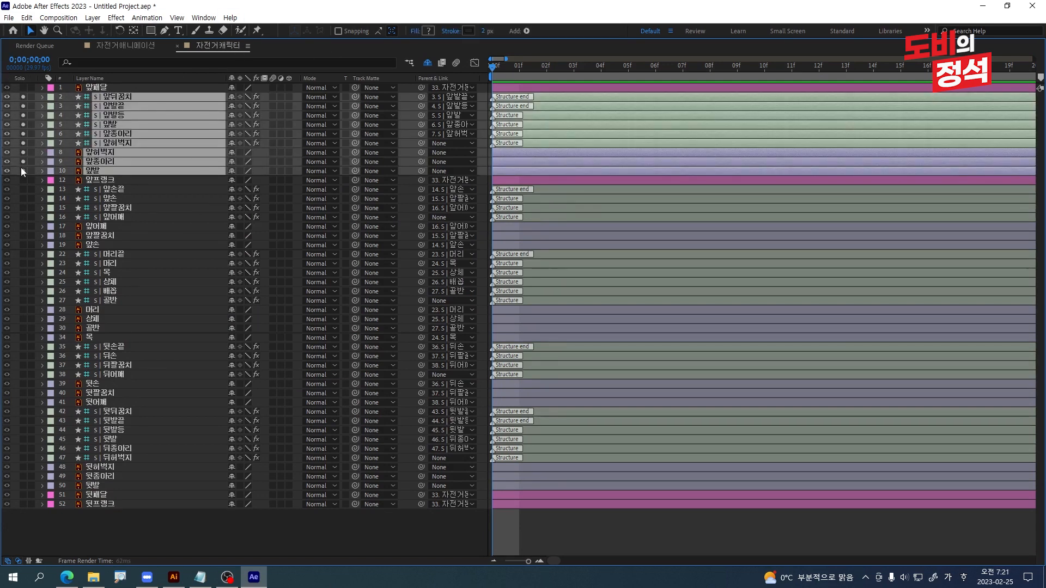
{"action": "key", "text": "grave"}
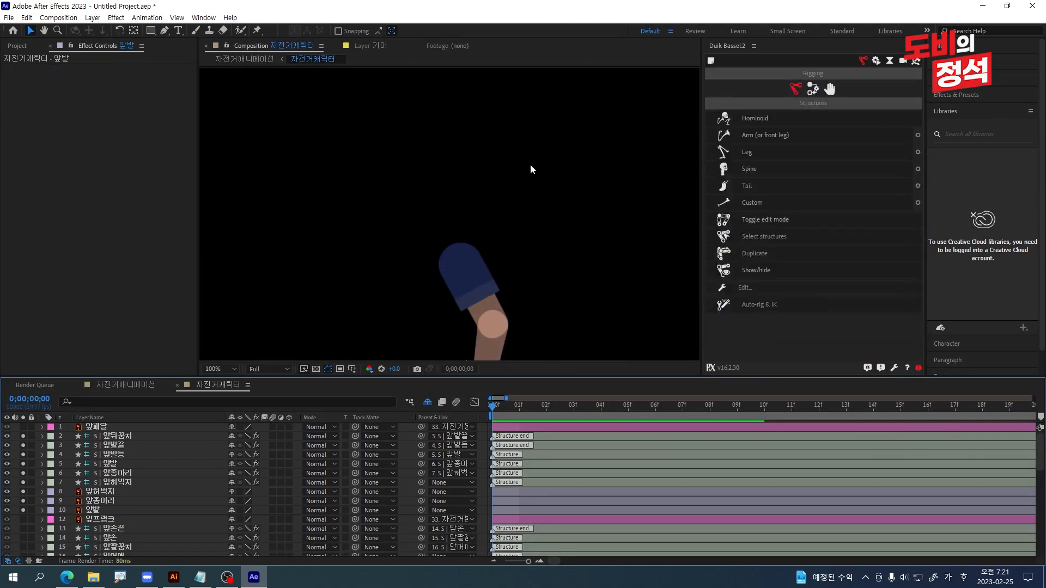
Place the S | 앞허벅지 structure at the top of the front thigh and the S | 앞종아리 structure on the knee.
{"action": "key", "text": "comma"}
{"action": "left_click", "coordinate": [577, 219]}
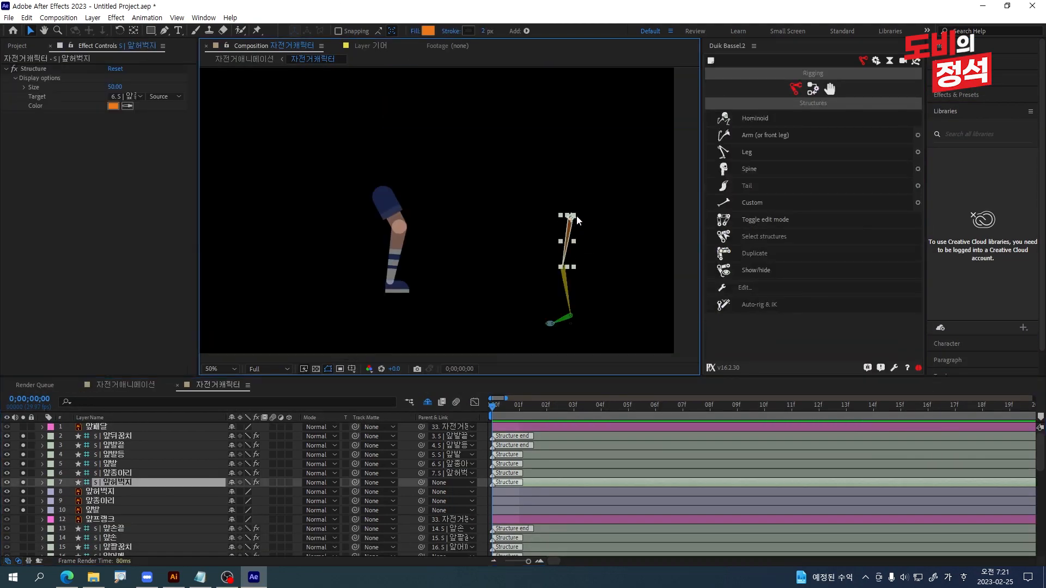
{"action": "left_click_drag", "start_coordinate": [573, 219], "coordinate": [384, 192]}
{"action": "left_click", "coordinate": [416, 201]}
{"action": "scroll", "coordinate": [383, 247], "scroll_direction": "up", "scroll_amount": 1}
{"action": "left_click_drag", "start_coordinate": [361, 235], "coordinate": [416, 204]}
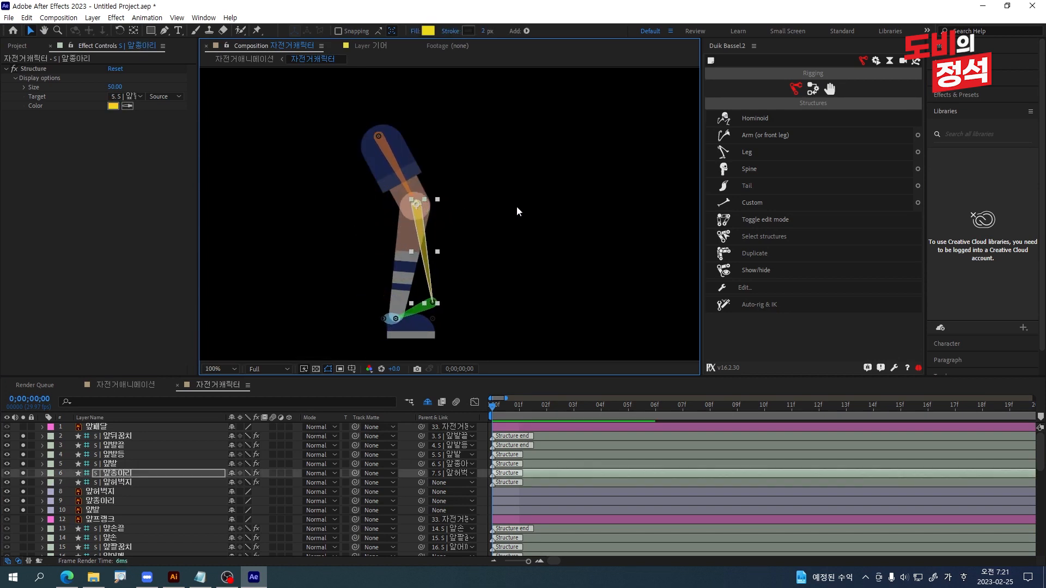
Place the S | 앞발 structure on the front ankle and the S | 앞발등 structure on the instep of the shoe.
{"action": "left_click", "coordinate": [441, 313]}
{"action": "left_click_drag", "start_coordinate": [434, 303], "coordinate": [399, 317]}
{"action": "left_click", "coordinate": [518, 317]}
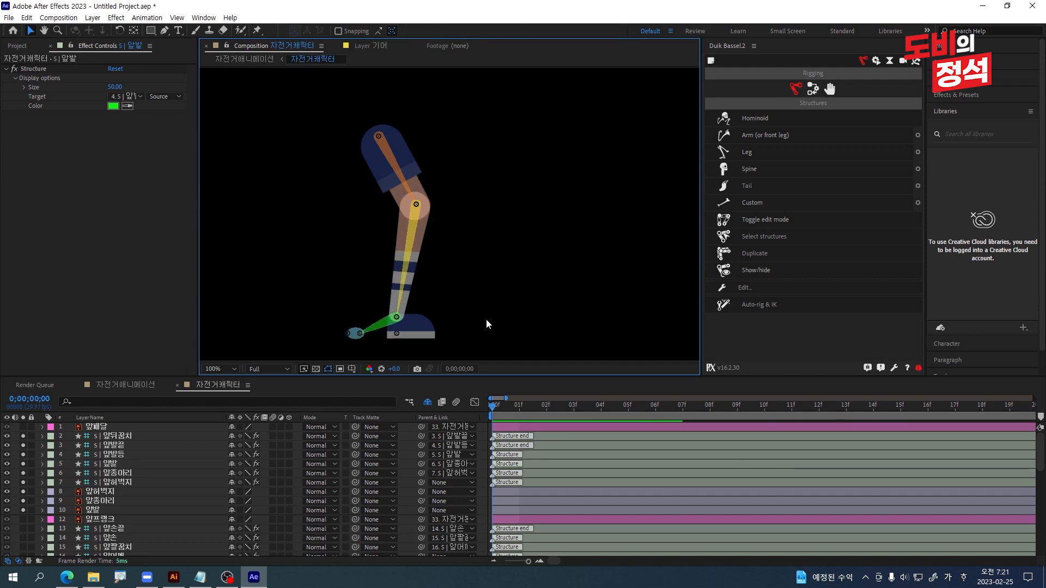
{"action": "scroll", "coordinate": [422, 338], "scroll_direction": "up", "scroll_amount": 1}
{"action": "left_click", "coordinate": [289, 301]}
{"action": "left_click_drag", "start_coordinate": [288, 301], "coordinate": [397, 270]}
Place the S | 앞발끝 structure at the toe of the front shoe.
{"action": "left_click", "coordinate": [469, 297]}
{"action": "left_click", "coordinate": [397, 283]}
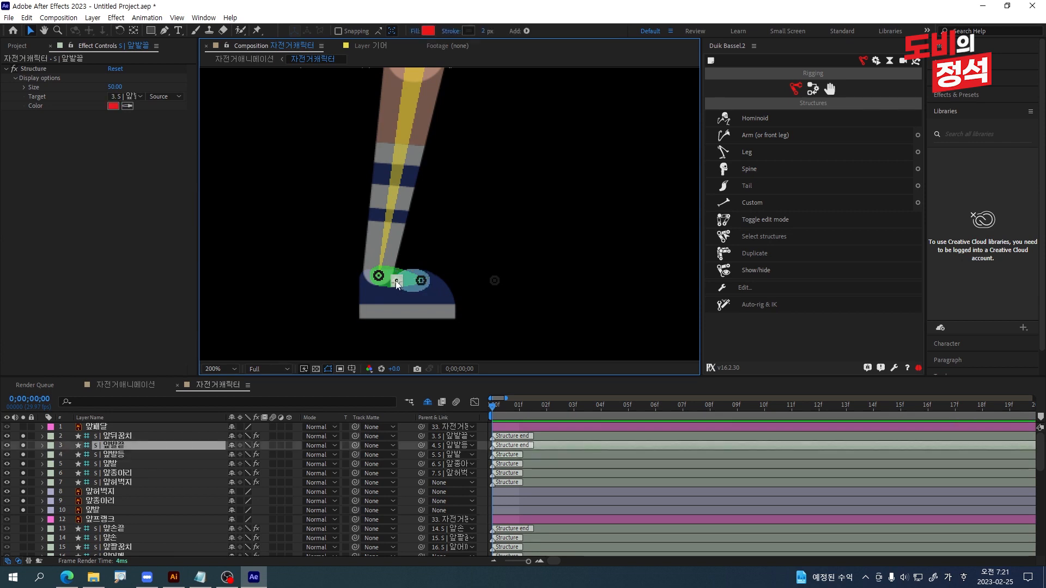
{"action": "left_click_drag", "start_coordinate": [393, 285], "coordinate": [449, 293]}
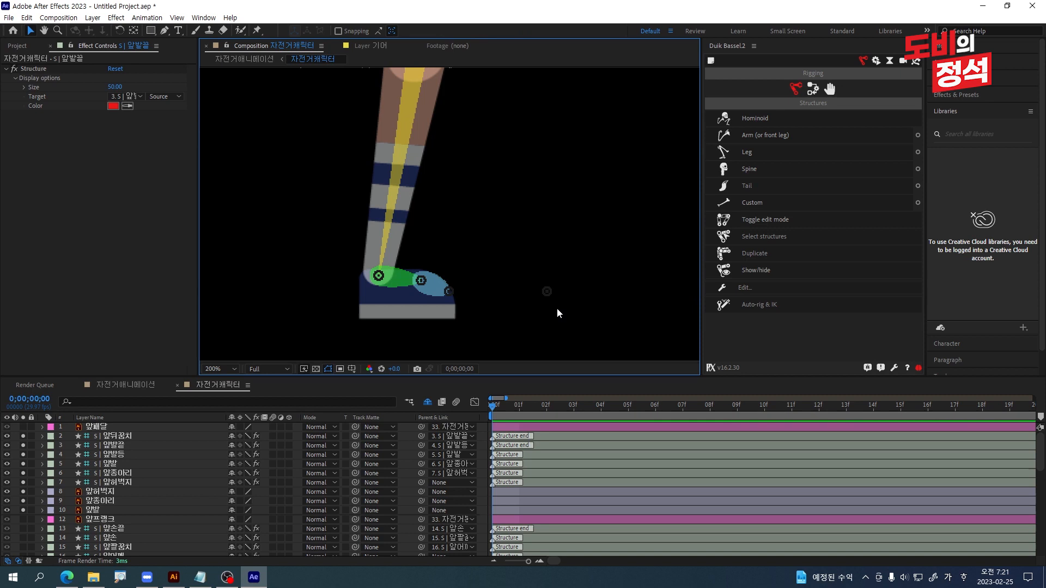
Place the S | 앞뒤꿈치 structure at the heel of the front shoe's sole.
{"action": "left_click", "coordinate": [547, 292]}
{"action": "left_click_drag", "start_coordinate": [547, 293], "coordinate": [368, 310]}
{"action": "left_click", "coordinate": [570, 245]}
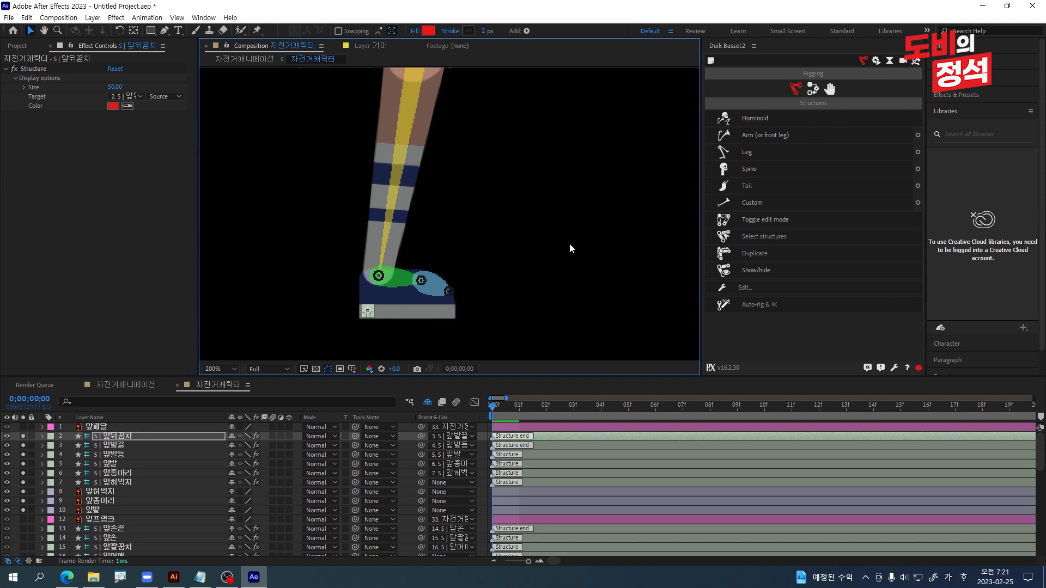
{"action": "scroll", "coordinate": [354, 297], "scroll_direction": "down", "scroll_amount": 2}
{"action": "left_click_drag", "start_coordinate": [448, 188], "coordinate": [444, 269]}
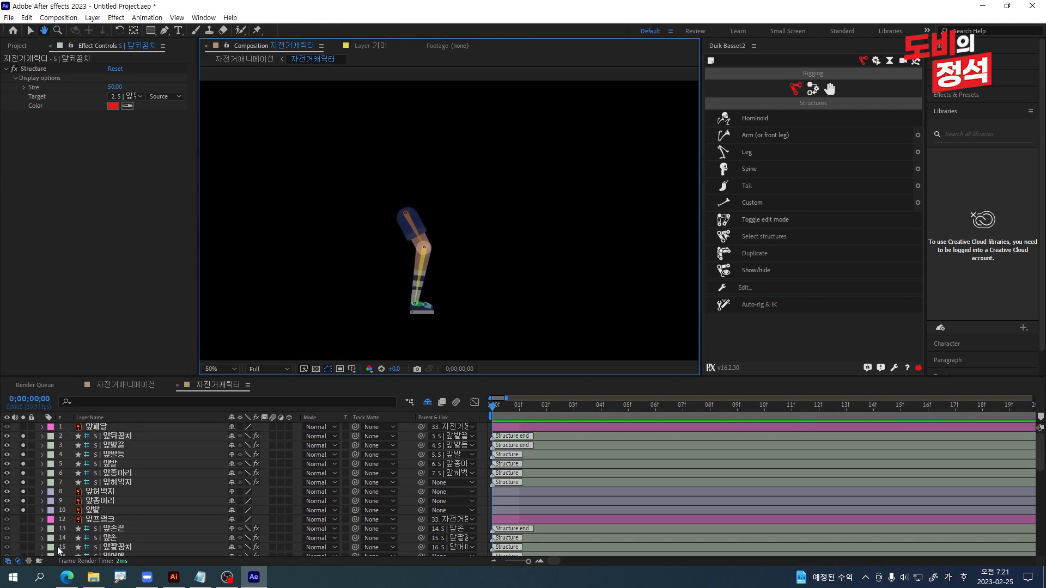
Parent the 앞발, 앞종아리 and 앞허벅지 artwork to the S | 앞발, S | 앞종아리 and S | 앞허벅지 structures.
{"action": "left_click", "coordinate": [107, 511]}
{"action": "key", "text": "grave"}
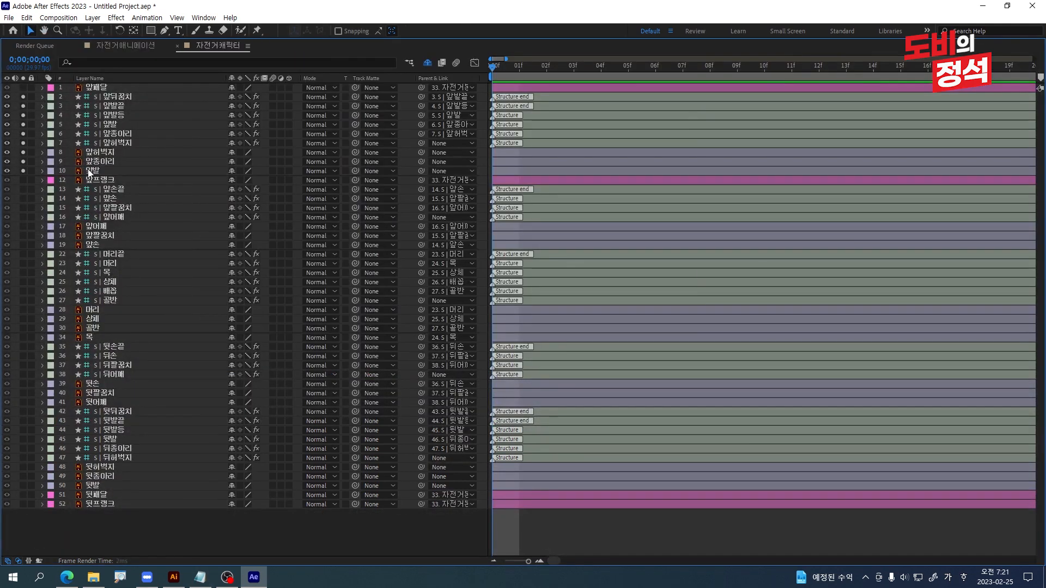
{"action": "left_click_drag", "start_coordinate": [421, 170], "coordinate": [110, 125]}
{"action": "left_click_drag", "start_coordinate": [421, 162], "coordinate": [120, 138]}
{"action": "left_click", "coordinate": [502, 151]}
{"action": "left_click_drag", "start_coordinate": [423, 150], "coordinate": [113, 139]}
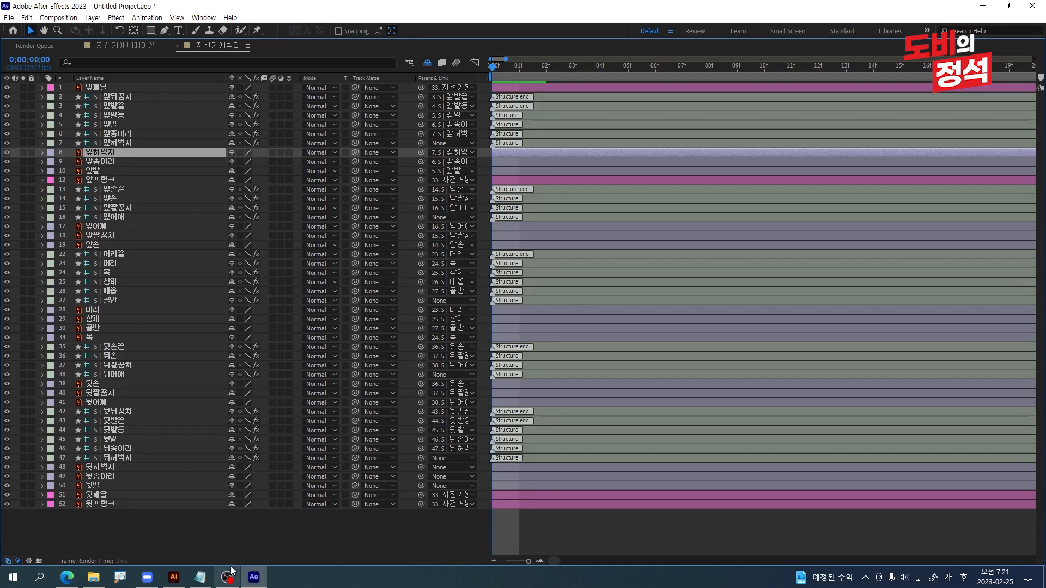
Solo the back-leg structures together with the 뒷허벅지, 뒷종아리 and 뒷발 artwork layers.
{"action": "left_click", "coordinate": [195, 527]}
{"action": "left_click", "coordinate": [96, 487]}
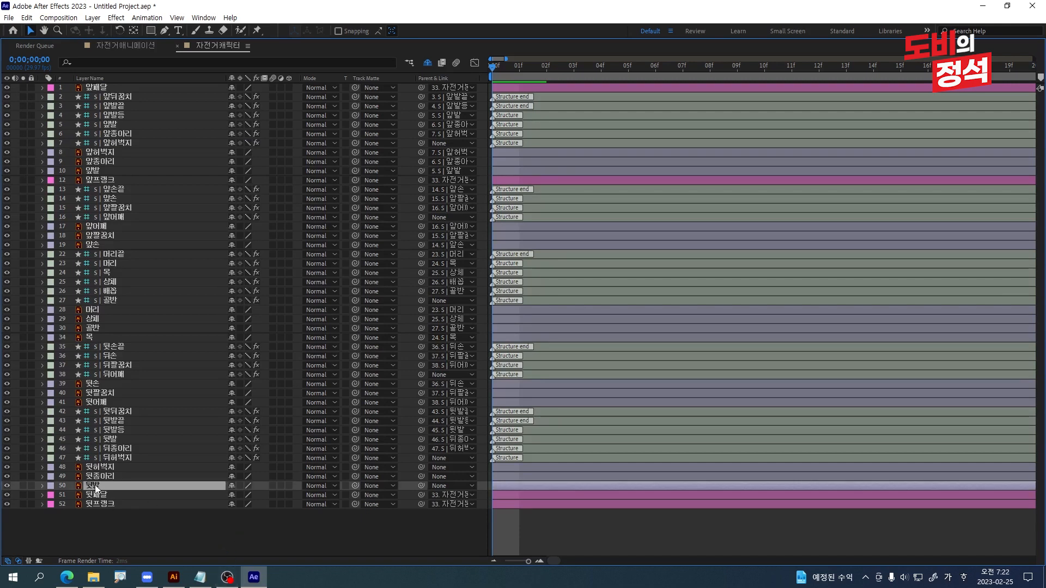
{"action": "left_click", "coordinate": [129, 413], "text": "shift"}
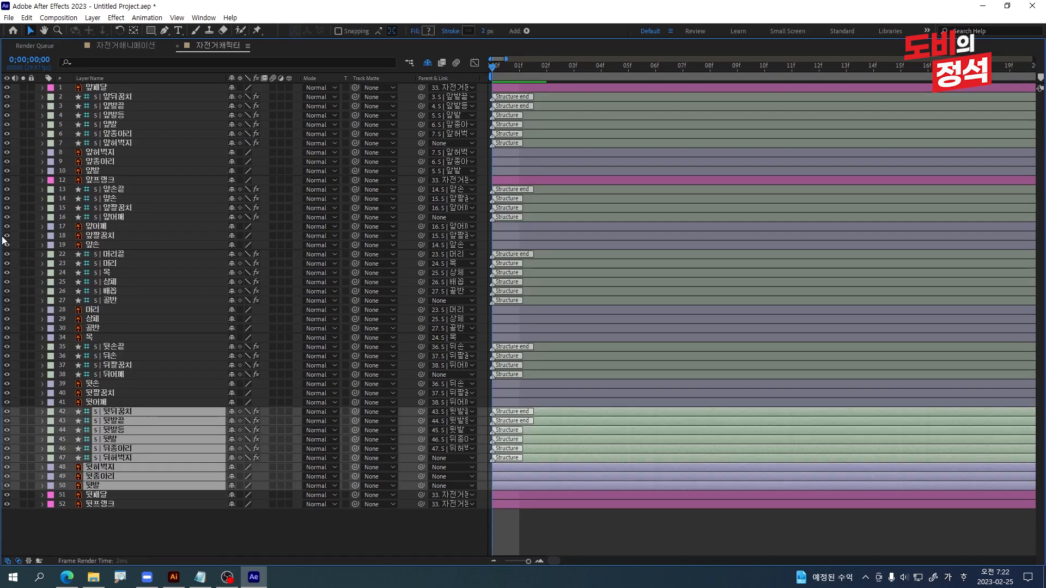
{"action": "left_click_drag", "start_coordinate": [23, 412], "coordinate": [23, 485]}
{"action": "left_click", "coordinate": [289, 527]}
{"action": "key", "text": "grave"}
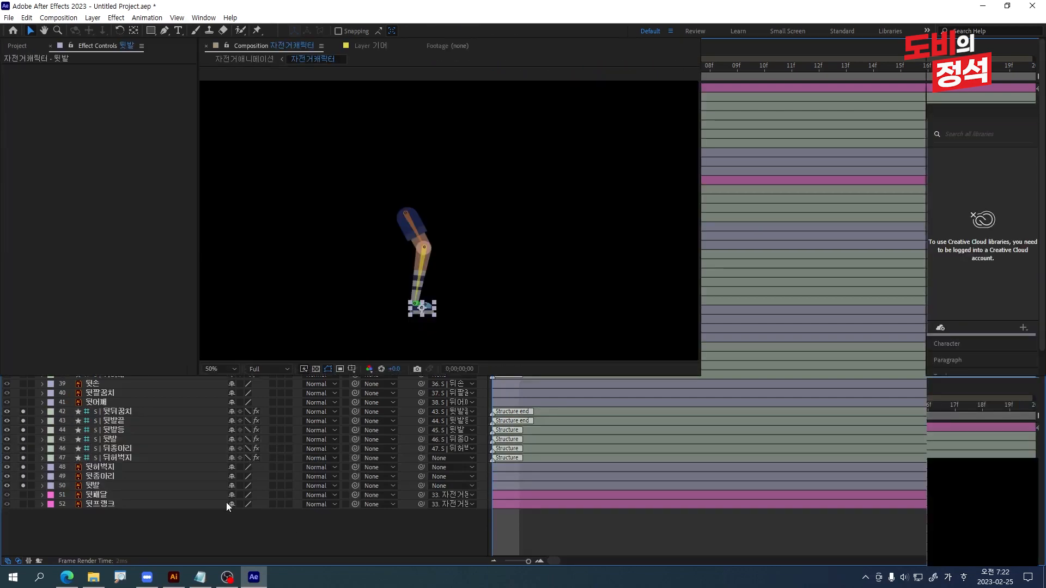
Place the S | 뒤허벅지 structure at the top of the back thigh and the S | 뒤종아리 structure on the knee.
{"action": "scroll", "coordinate": [438, 230], "scroll_direction": "up", "scroll_amount": 3}
{"action": "scroll", "coordinate": [534, 241], "scroll_direction": "down", "scroll_amount": 3}
{"action": "left_click", "coordinate": [516, 231]}
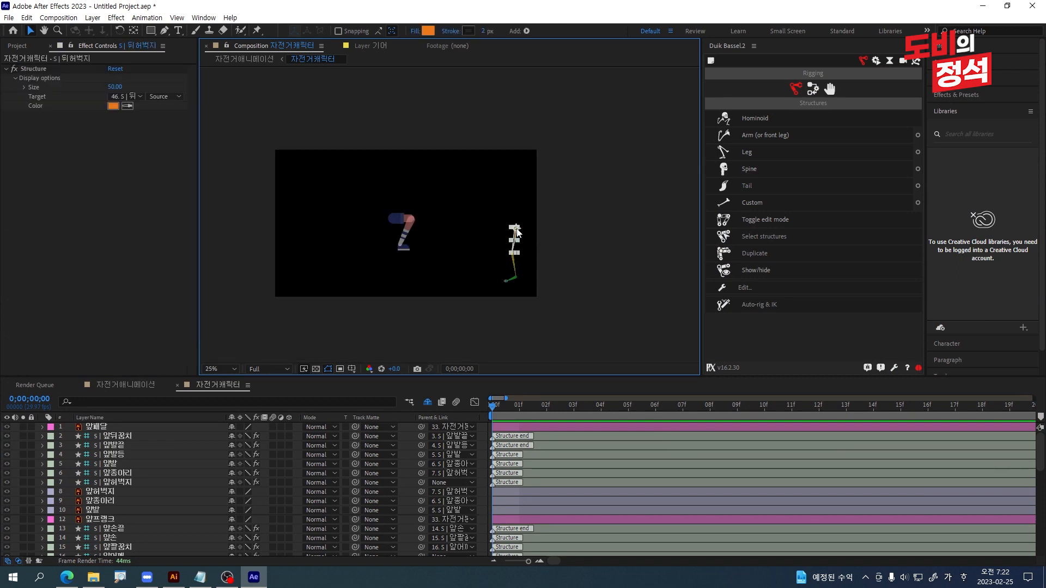
{"action": "left_click_drag", "start_coordinate": [517, 231], "coordinate": [391, 221]}
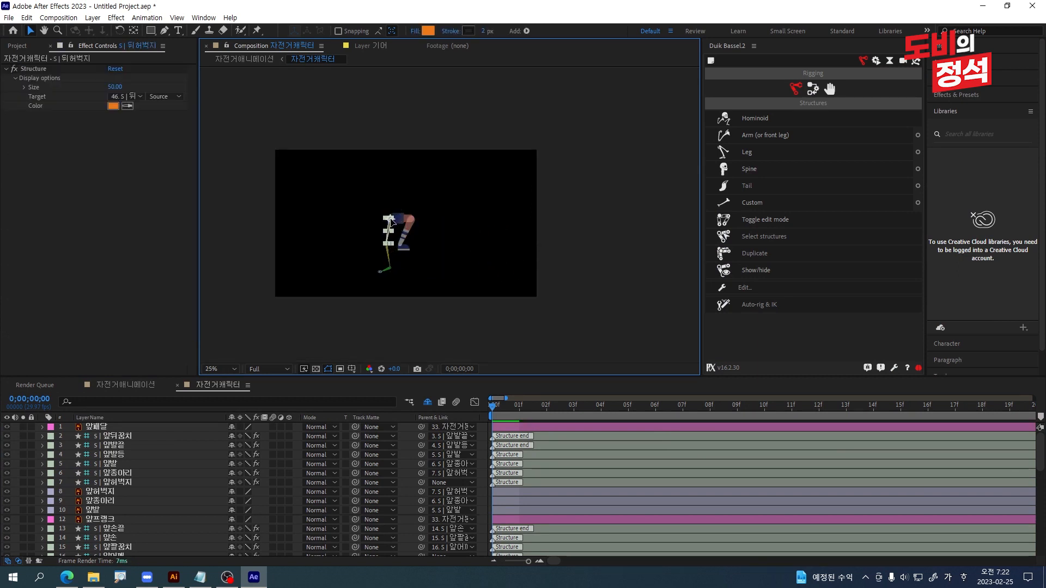
{"action": "left_click", "coordinate": [472, 242]}
{"action": "scroll", "coordinate": [394, 233], "scroll_direction": "up", "scroll_amount": 3}
{"action": "left_click_drag", "start_coordinate": [375, 176], "coordinate": [384, 178]}
{"action": "left_click_drag", "start_coordinate": [375, 276], "coordinate": [467, 182]}
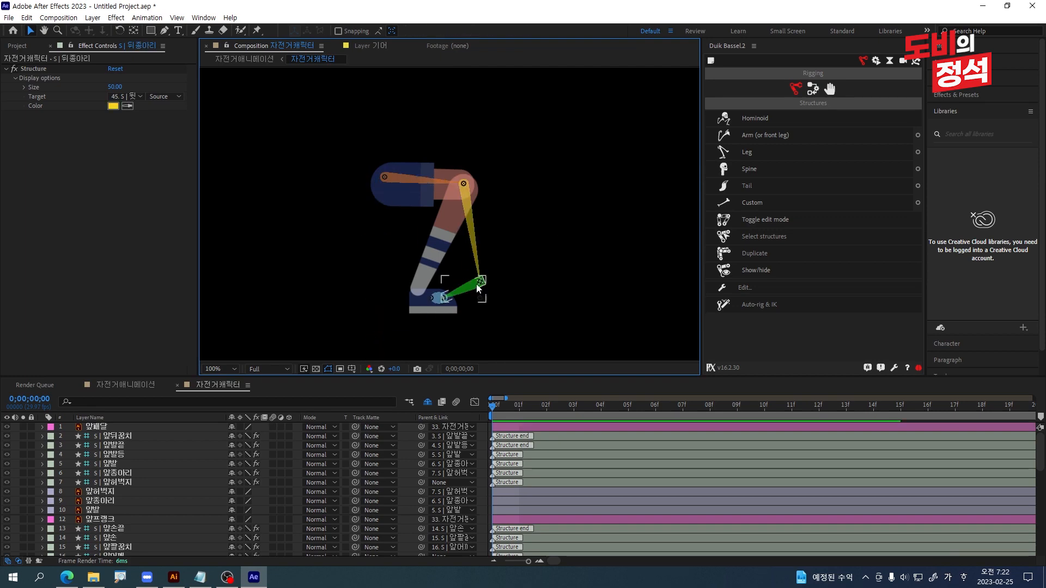
Place the S | 뒷발 structure on the back ankle and fit the remaining foot structures to the back shoe.
{"action": "left_click_drag", "start_coordinate": [479, 281], "coordinate": [417, 295]}
{"action": "left_click", "coordinate": [397, 313]}
{"action": "scroll", "coordinate": [397, 313], "scroll_direction": "up", "scroll_amount": 2}
{"action": "left_click_drag", "start_coordinate": [331, 305], "coordinate": [556, 252]}
{"action": "left_click_drag", "start_coordinate": [508, 252], "coordinate": [282, 280]}
{"action": "scroll", "coordinate": [318, 239], "scroll_direction": "down", "scroll_amount": 1}
{"action": "scroll", "coordinate": [383, 207], "scroll_direction": "up", "scroll_amount": 1}
{"action": "left_click", "coordinate": [591, 312]}
{"action": "scroll", "coordinate": [590, 312], "scroll_direction": "down", "scroll_amount": 4}
Parent the 뒷허벅지, 뒷종아리 and 뒷발 artwork to the S | 뒤허벅지, S | 뒤종아리 and S | 뒷발 structures and clear the back-leg solo.
{"action": "left_click", "coordinate": [593, 496]}
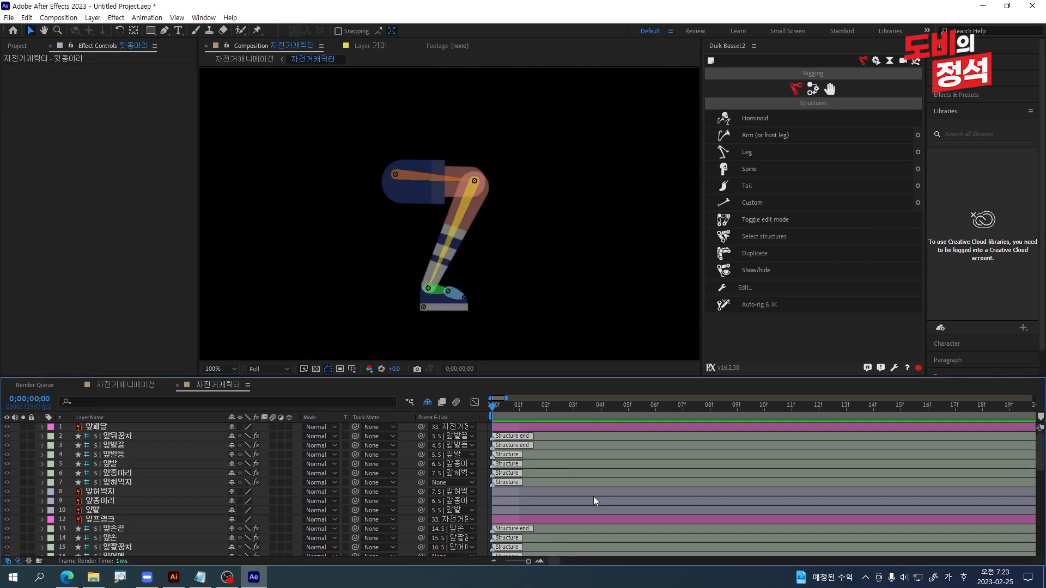
{"action": "key", "text": "grave"}
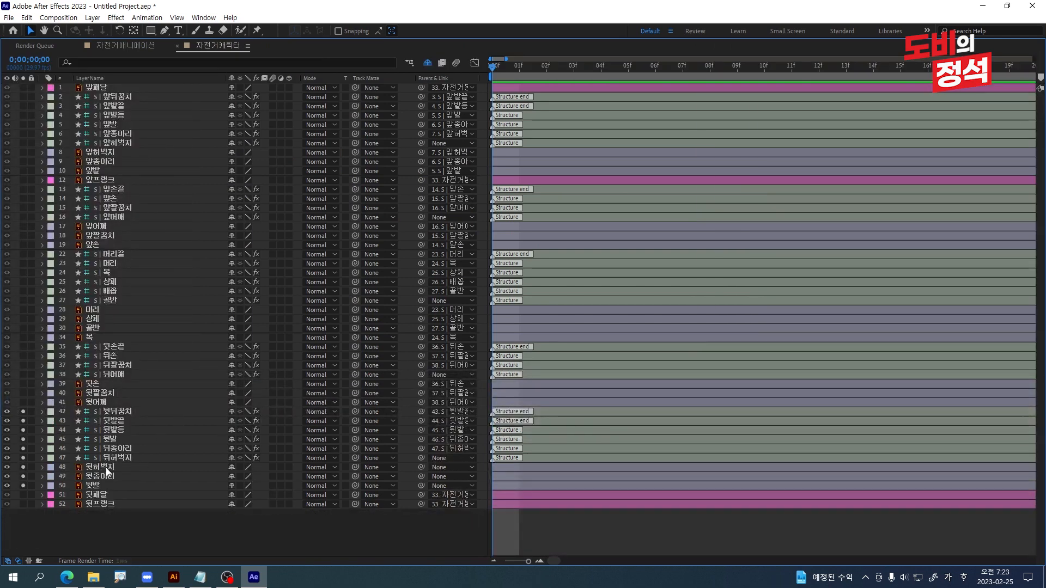
{"action": "left_click", "coordinate": [107, 468]}
{"action": "left_click_drag", "start_coordinate": [421, 468], "coordinate": [125, 457]}
{"action": "left_click", "coordinate": [113, 475]}
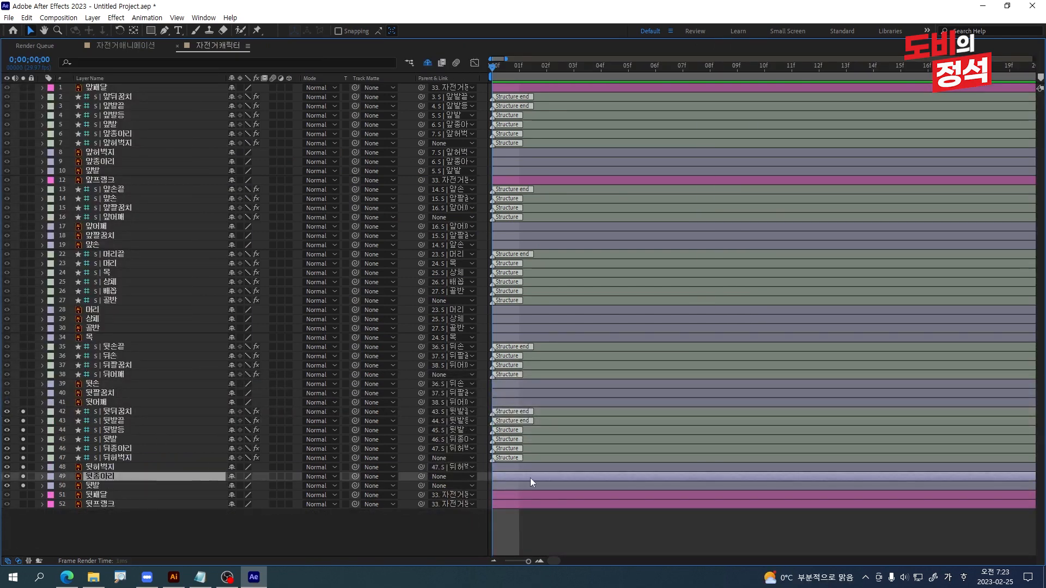
{"action": "left_click_drag", "start_coordinate": [422, 477], "coordinate": [129, 451]}
{"action": "left_click", "coordinate": [158, 518]}
{"action": "left_click", "coordinate": [94, 486]}
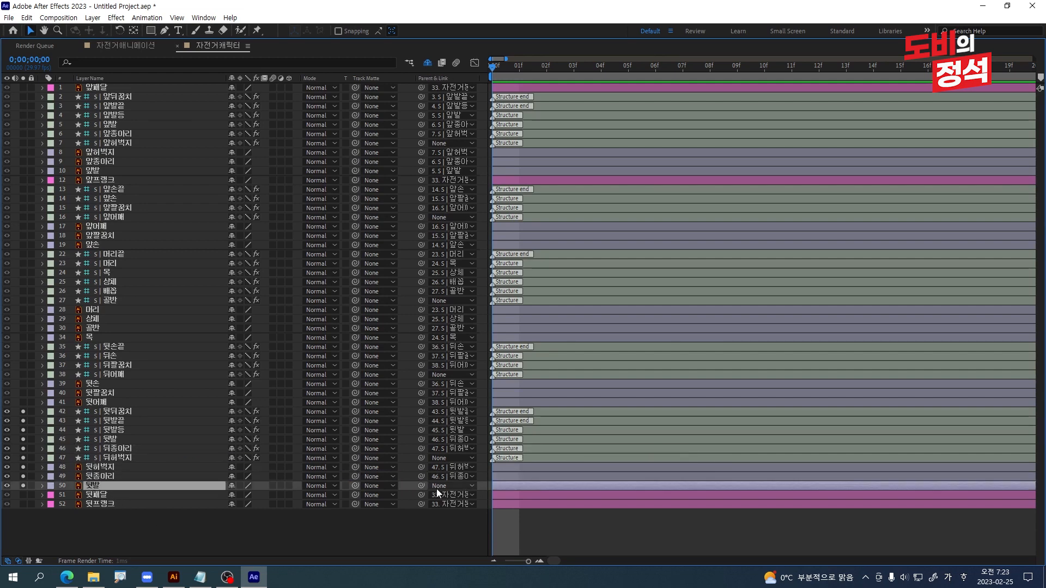
{"action": "left_click_drag", "start_coordinate": [421, 486], "coordinate": [113, 441]}
{"action": "left_click", "coordinate": [249, 538]}
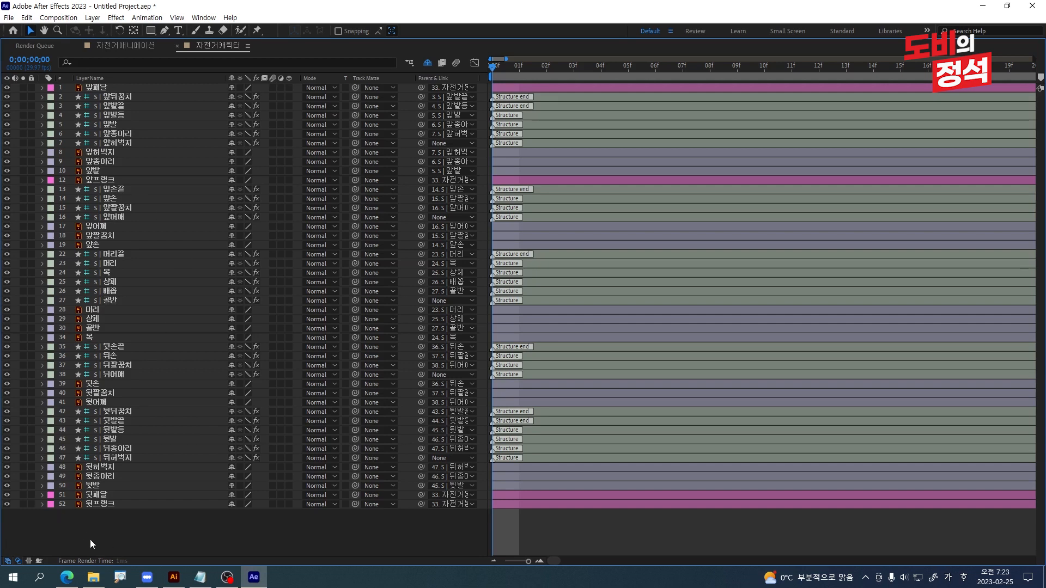
Set the opacity of all artwork layers in the Lavender label group to 100%.
{"action": "left_click", "coordinate": [49, 486]}
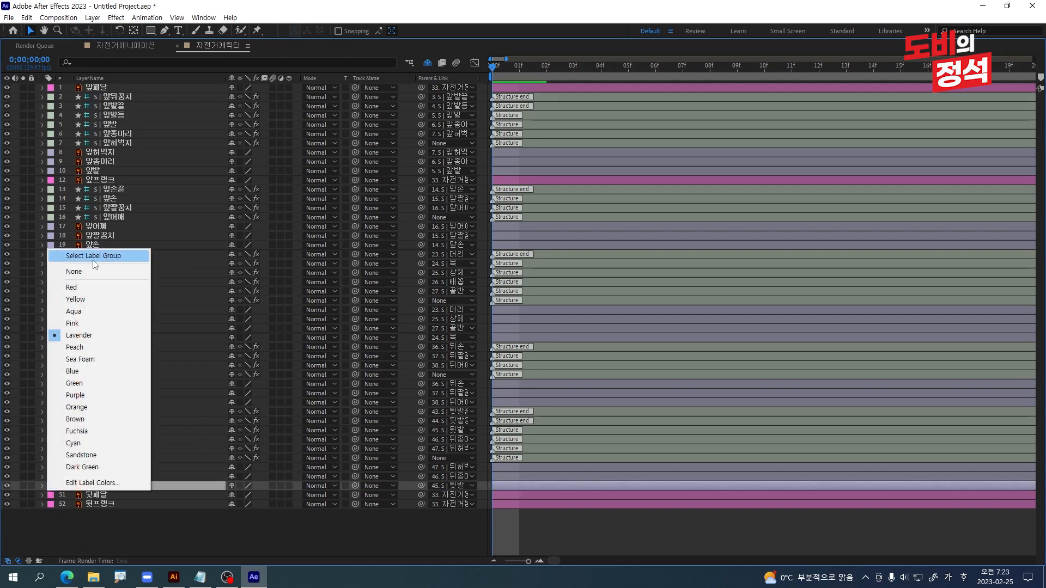
{"action": "left_click", "coordinate": [128, 260]}
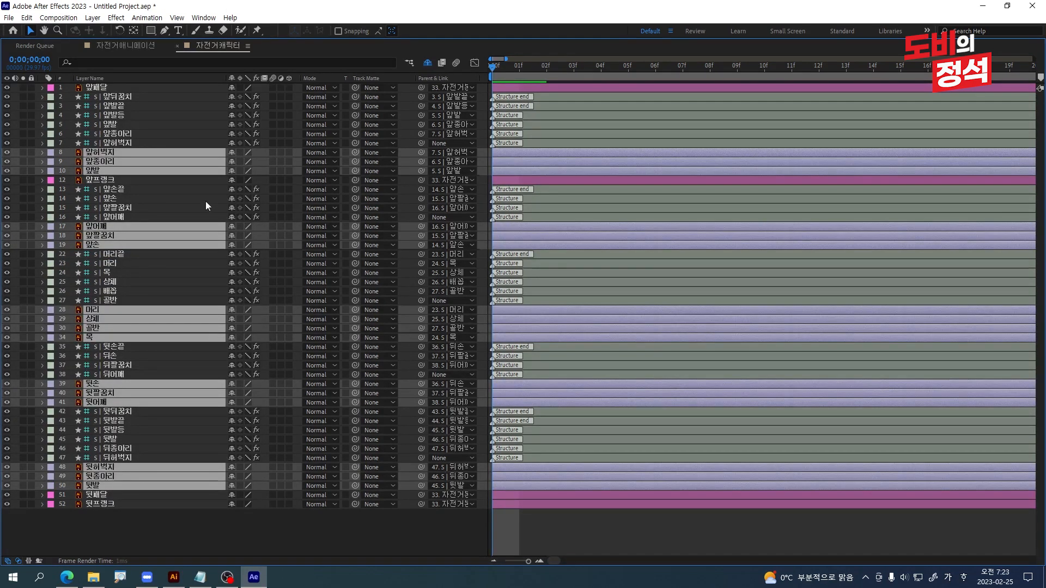
{"action": "key", "text": "t"}
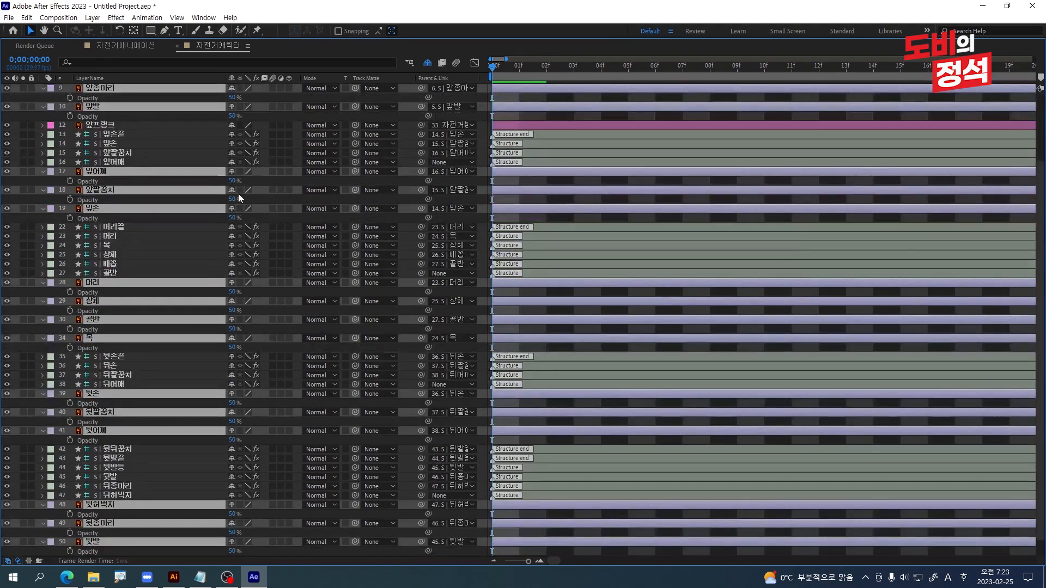
{"action": "left_click", "coordinate": [231, 181]}
{"action": "type", "text": "100"}
{"action": "key", "text": "Return"}
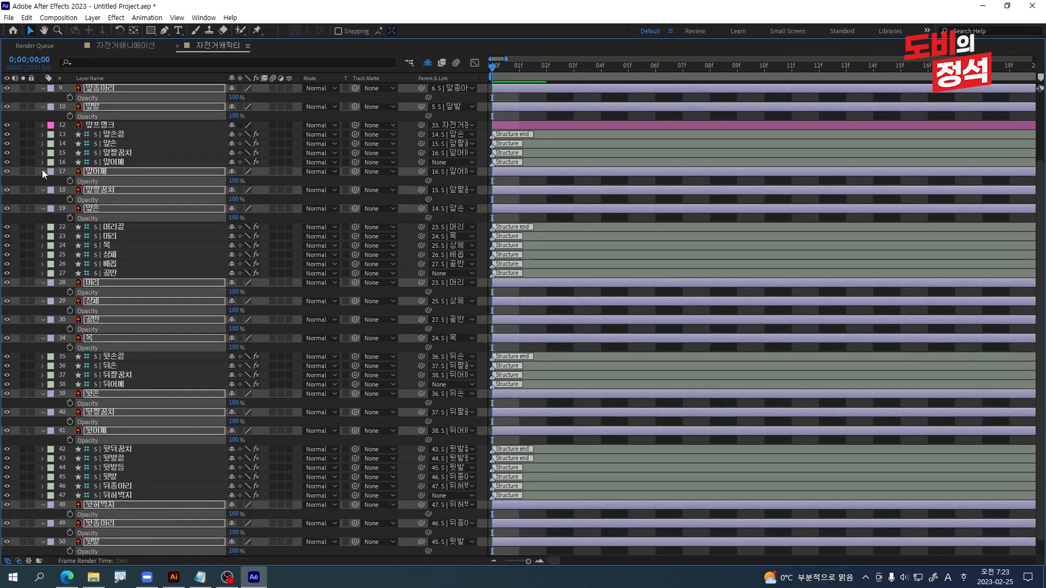
{"action": "key", "text": "t"}
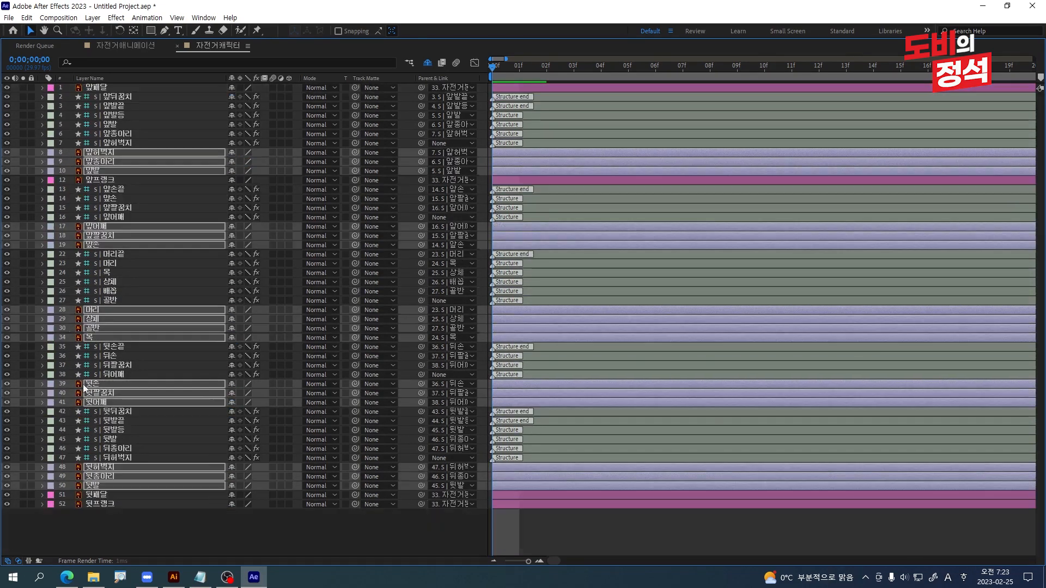
Hide all the Lavender artwork layers except 머리 from the timeline by marking them shy.
{"action": "left_click", "coordinate": [94, 311], "text": "ctrl"}
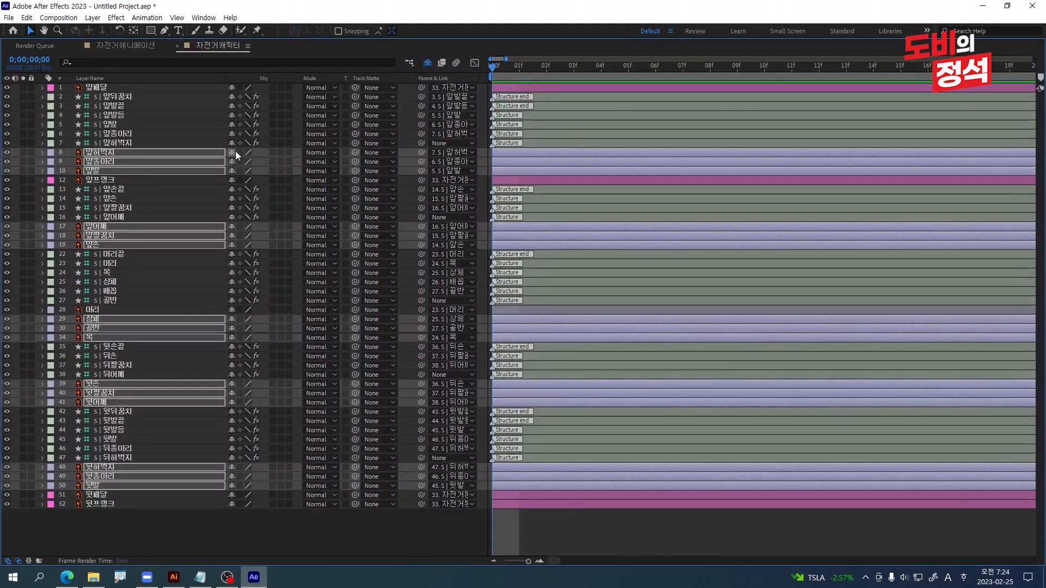
{"action": "left_click", "coordinate": [232, 153]}
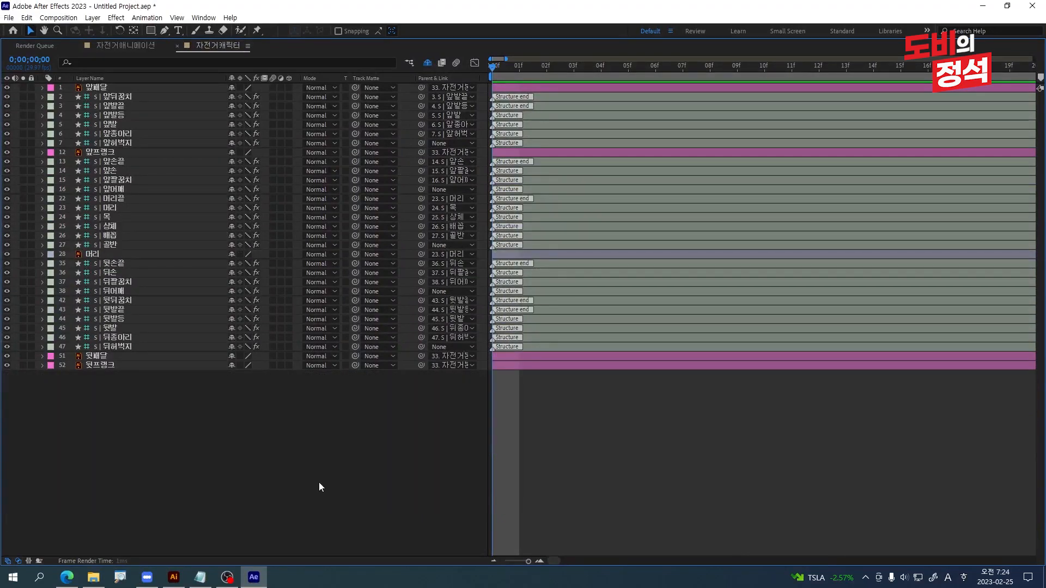
{"action": "key", "text": "grave"}
{"action": "scroll", "coordinate": [479, 224], "scroll_direction": "up", "scroll_amount": 5}
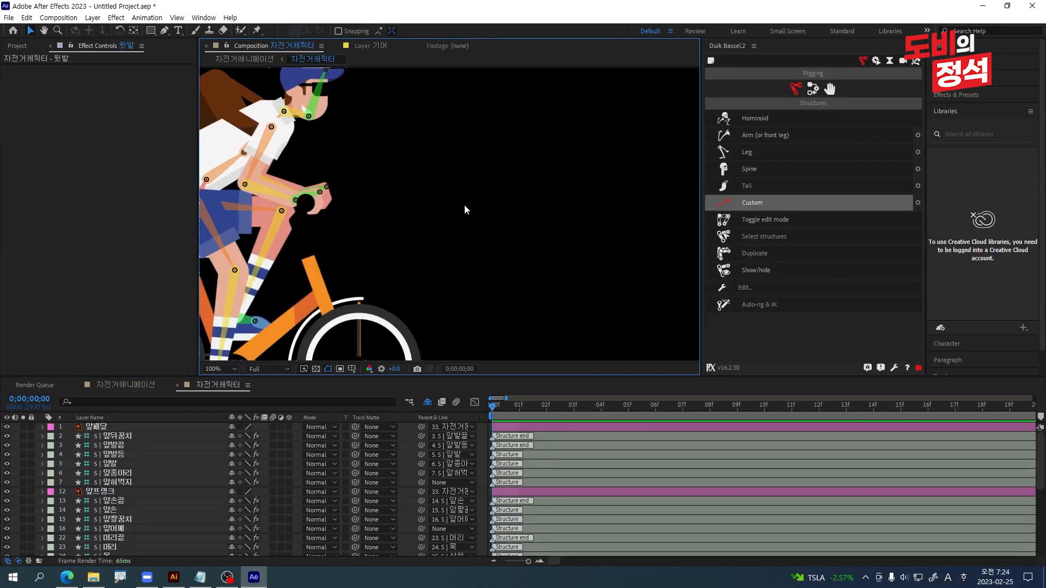
{"action": "scroll", "coordinate": [353, 249], "scroll_direction": "down", "scroll_amount": 2}
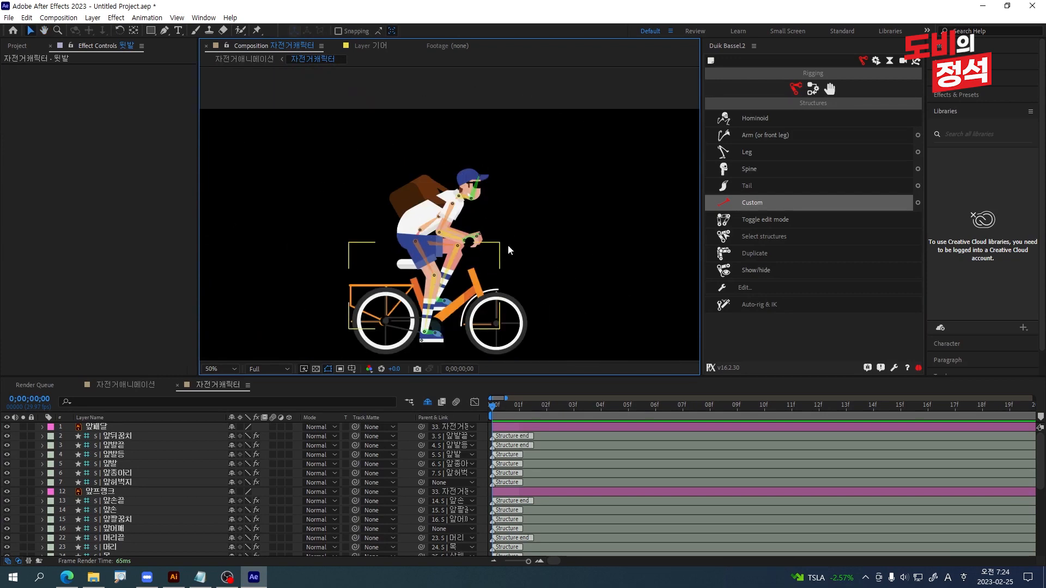
Apply Duik's Auto-rig & IK to all structures in the Sea Foam label group.
{"action": "left_click", "coordinate": [594, 518]}
{"action": "key", "text": "grave"}
{"action": "left_click", "coordinate": [227, 459]}
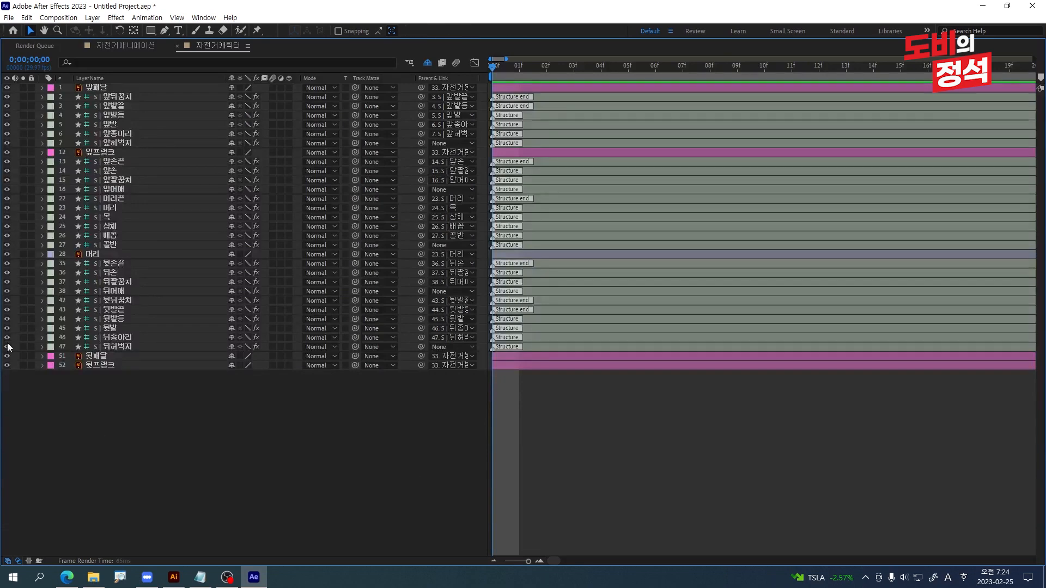
{"action": "left_click", "coordinate": [50, 352]}
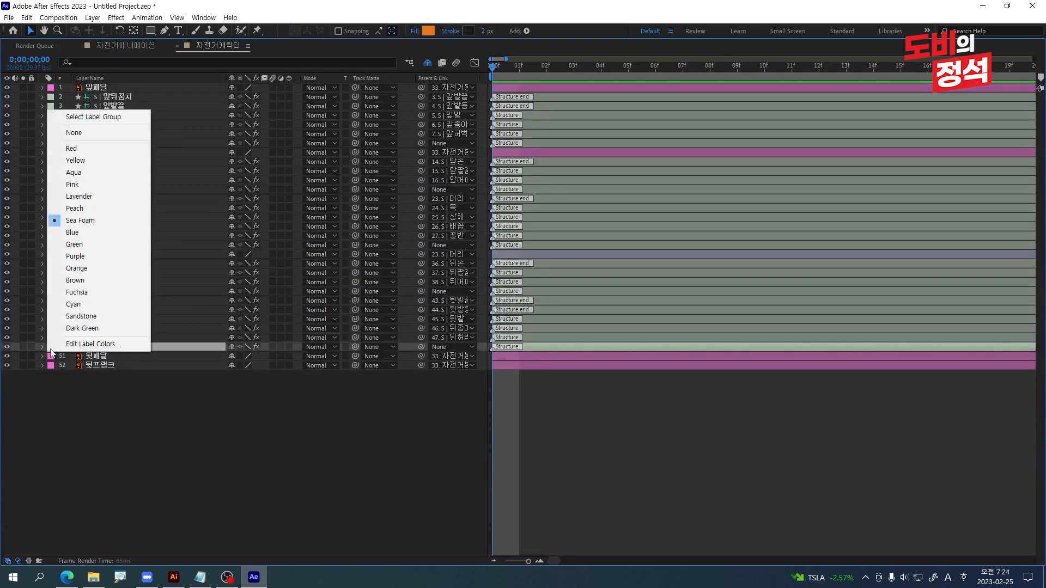
{"action": "left_click", "coordinate": [111, 115]}
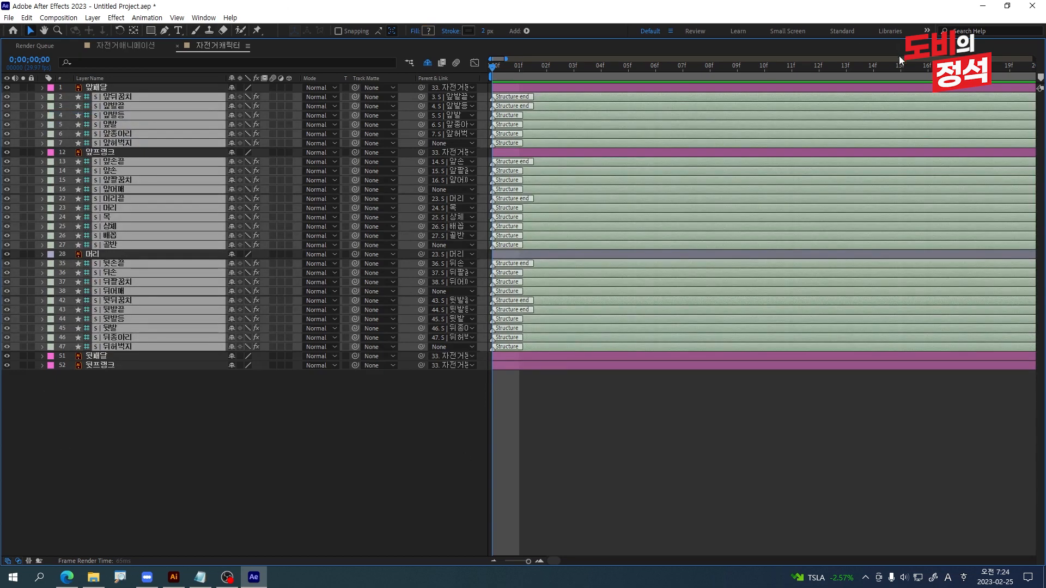
{"action": "double_click", "coordinate": [367, 46]}
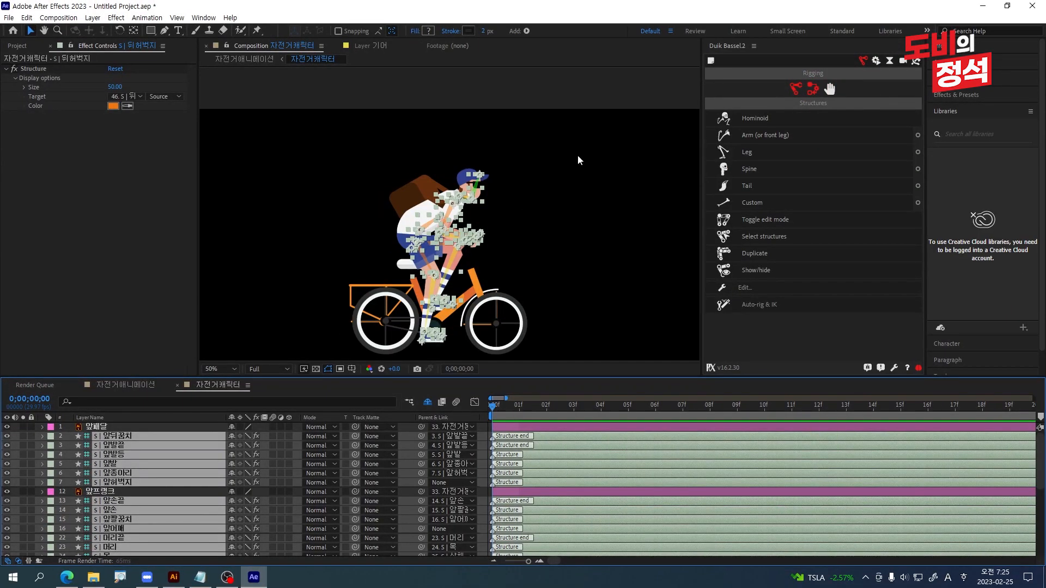
{"action": "left_click", "coordinate": [809, 88]}
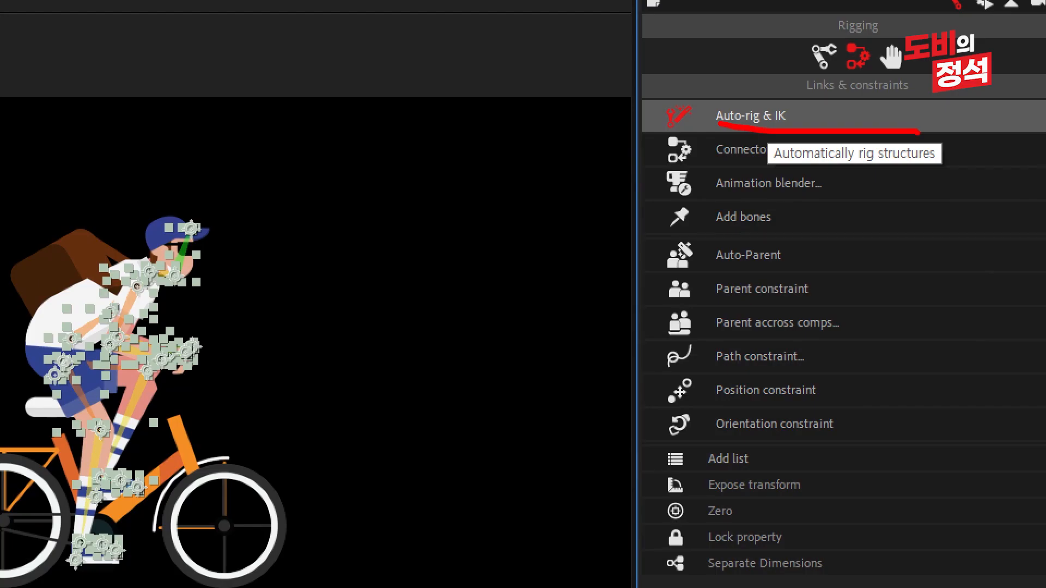
{"action": "left_click", "coordinate": [768, 122]}
{"action": "left_click", "coordinate": [558, 241]}
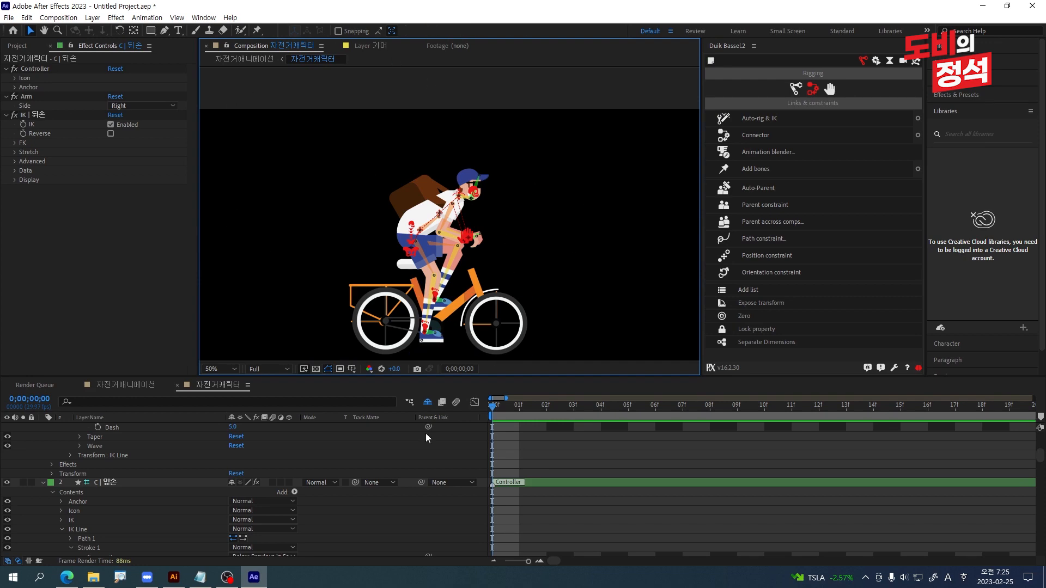
Collapse the expanded properties of all layers in the timeline, leaving no layer selected.
{"action": "key", "text": "ctrl+a"}
{"action": "key", "text": "e"}
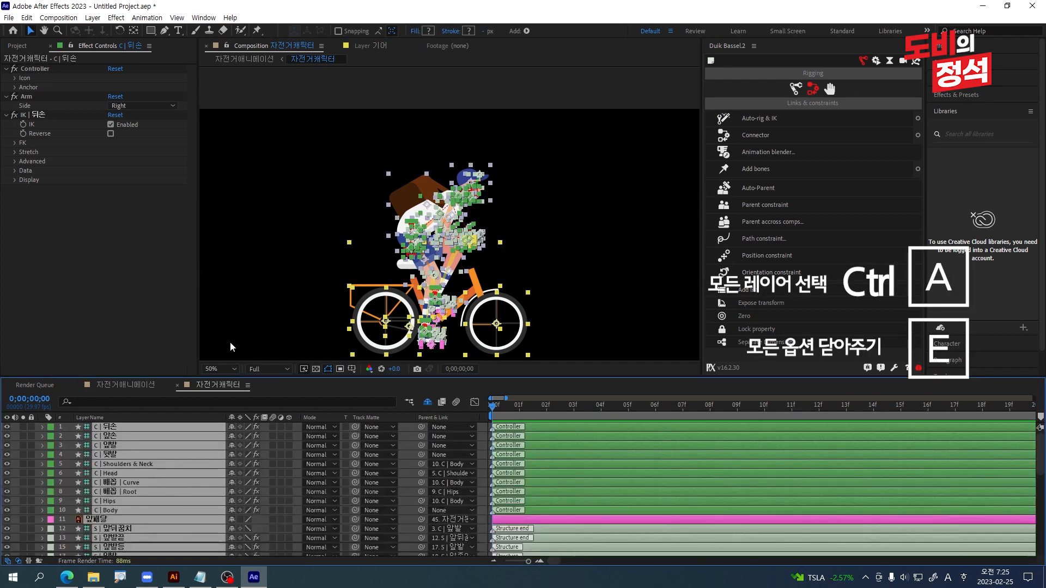
{"action": "left_click", "coordinate": [284, 185]}
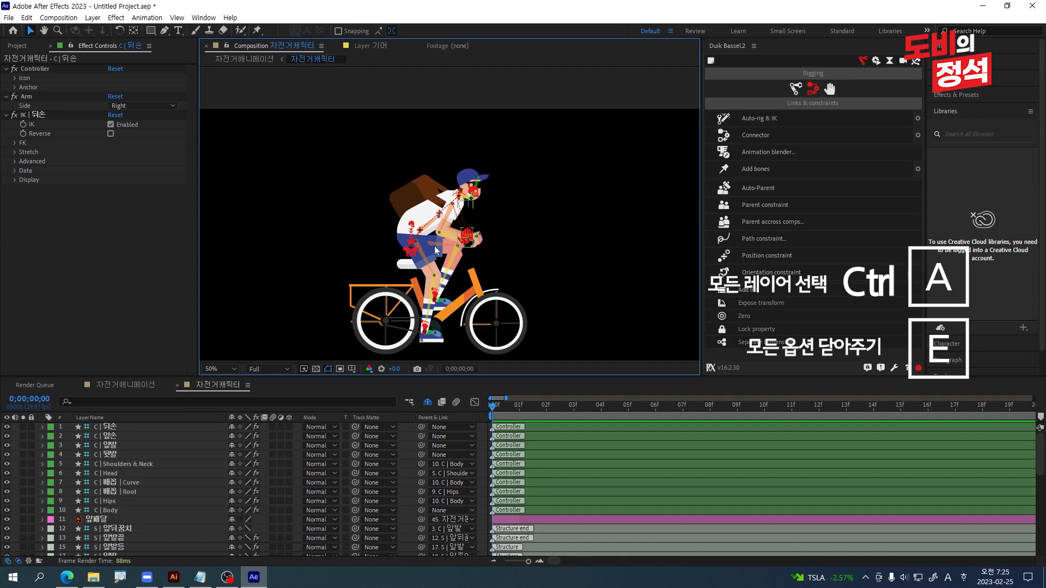
Test the rig's joints by moving controllers such as C | 앞손 in the composition, restoring the original pose.
{"action": "scroll", "coordinate": [452, 242], "scroll_direction": "up", "scroll_amount": 4}
{"action": "left_click", "coordinate": [419, 240]}
{"action": "mouse_move", "coordinate": [466, 132]}
{"action": "left_mouse_down"}
{"action": "mouse_move", "coordinate": [480, 107]}
{"action": "mouse_move", "coordinate": [528, 219]}
{"action": "mouse_move", "coordinate": [480, 119]}
{"action": "left_mouse_up"}
{"action": "left_click", "coordinate": [401, 250]}
{"action": "key", "text": "ctrl+z"}
{"action": "left_click", "coordinate": [111, 437]}
{"action": "left_click", "coordinate": [427, 210]}
{"action": "left_click_drag", "start_coordinate": [394, 248], "coordinate": [304, 126]}
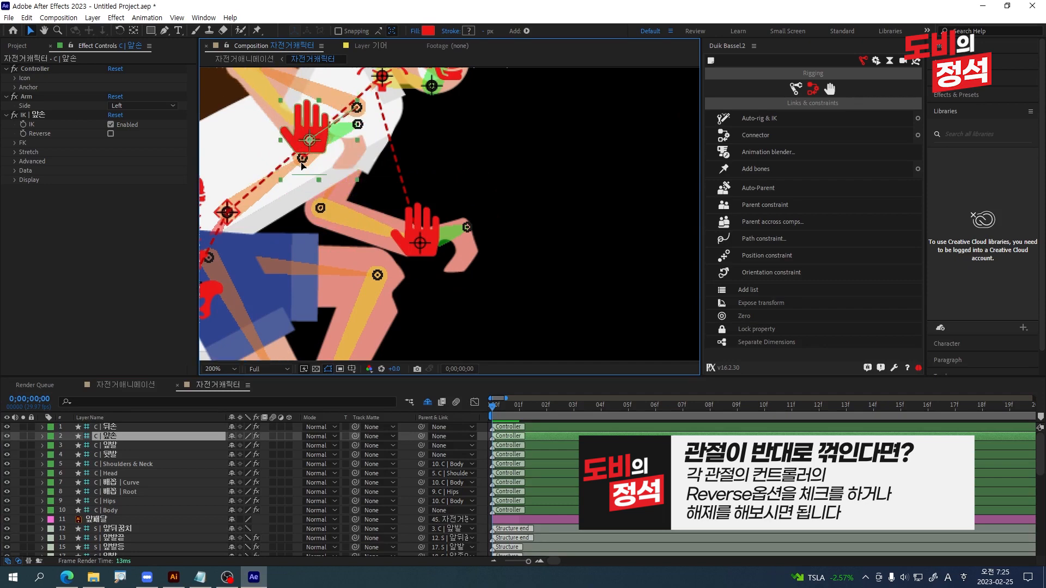
{"action": "left_click_drag", "start_coordinate": [423, 300], "coordinate": [352, 264]}
{"action": "left_click_drag", "start_coordinate": [352, 265], "coordinate": [417, 265]}
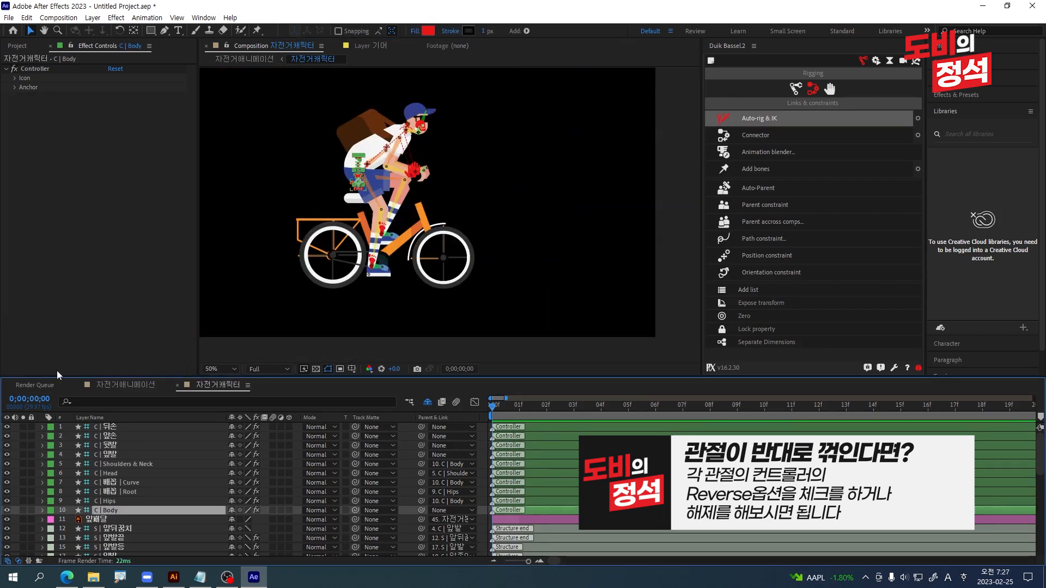
{"action": "left_click", "coordinate": [517, 174]}
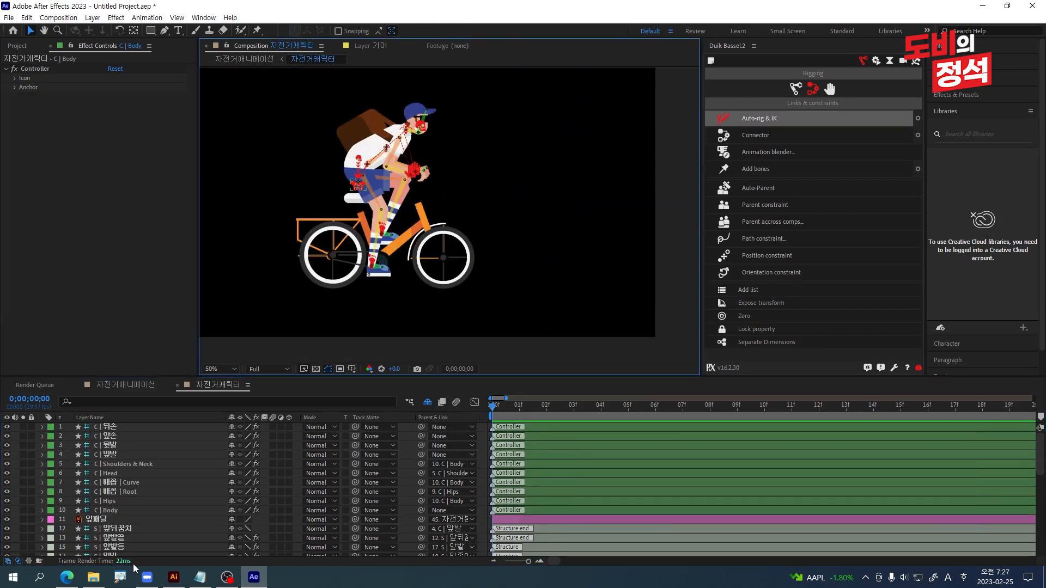
Test the C | Body controller by nudging the character and bike up and down, returning it to its original position.
{"action": "left_click", "coordinate": [112, 512]}
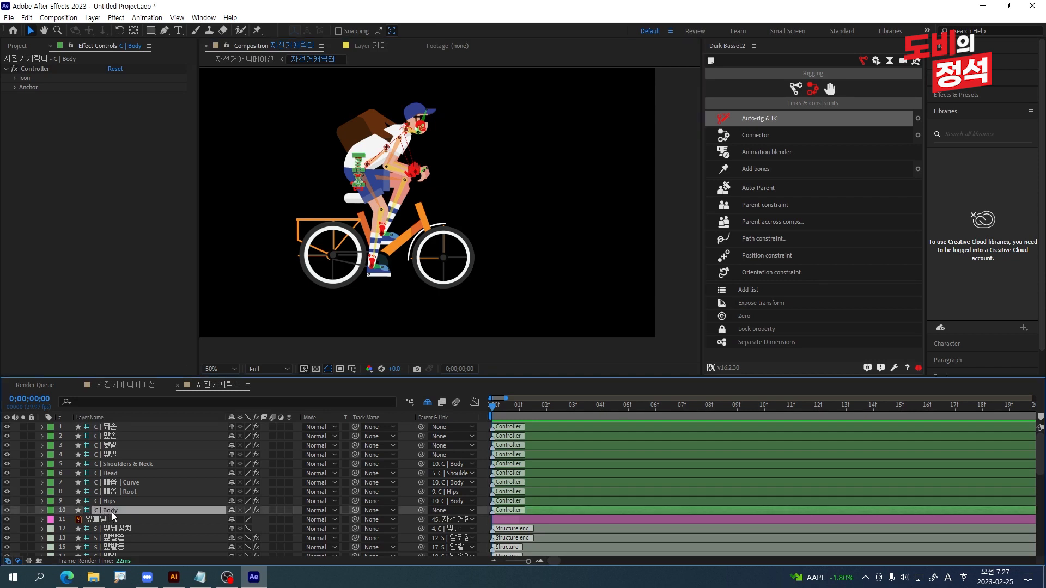
{"action": "key", "text": "Up"}
{"action": "key", "text": "Up"}
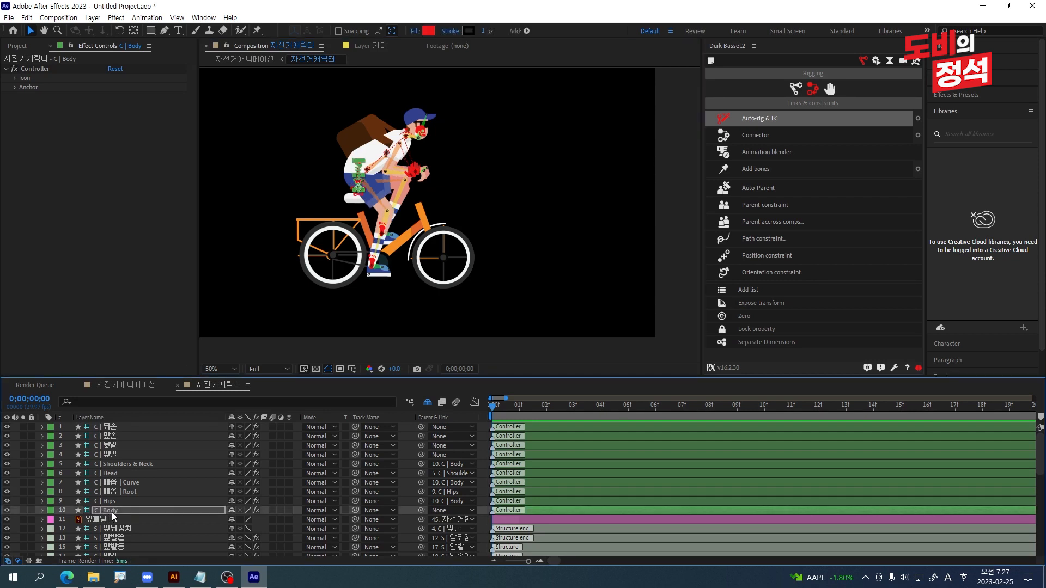
{"action": "key", "text": "shift+Down"}
{"action": "key", "text": "shift+Up"}
{"action": "key", "text": "shift+Down"}
{"action": "key", "text": "shift+Up"}
Select the front pedal artwork 앞페달 in the composition and turn on the transparency grid.
{"action": "left_click", "coordinate": [403, 233]}
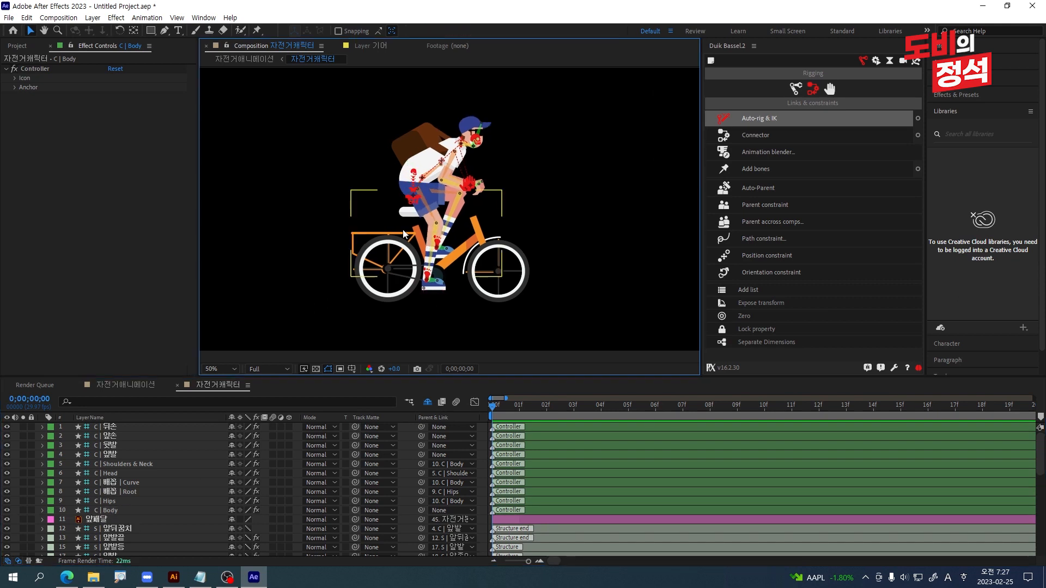
{"action": "scroll", "coordinate": [432, 288], "scroll_direction": "up", "scroll_amount": 2}
{"action": "left_click_drag", "start_coordinate": [438, 294], "coordinate": [387, 201]}
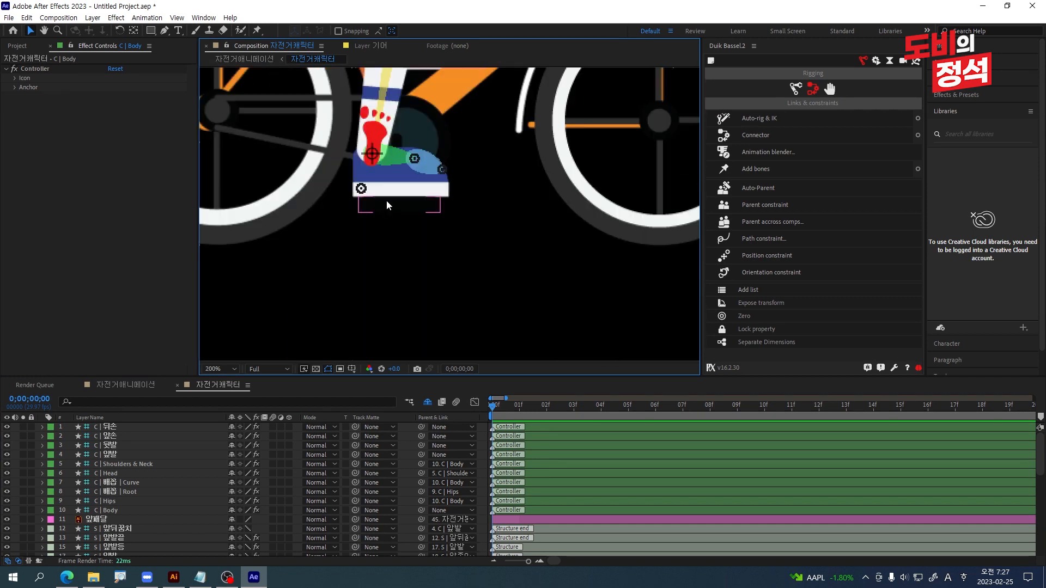
{"action": "key", "text": "ctrl+z"}
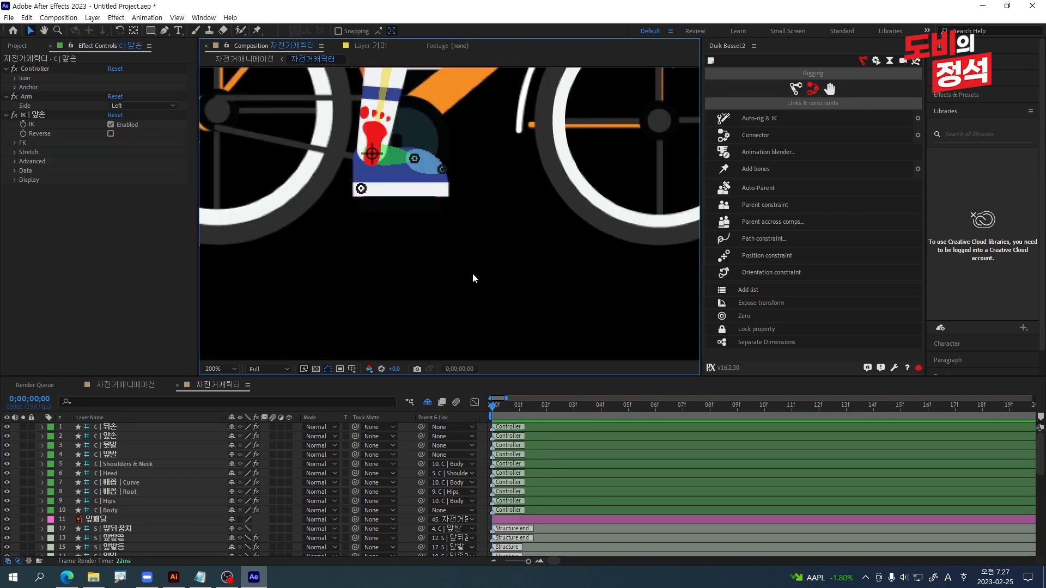
{"action": "left_click", "coordinate": [109, 455]}
{"action": "left_click", "coordinate": [112, 446], "text": "shift"}
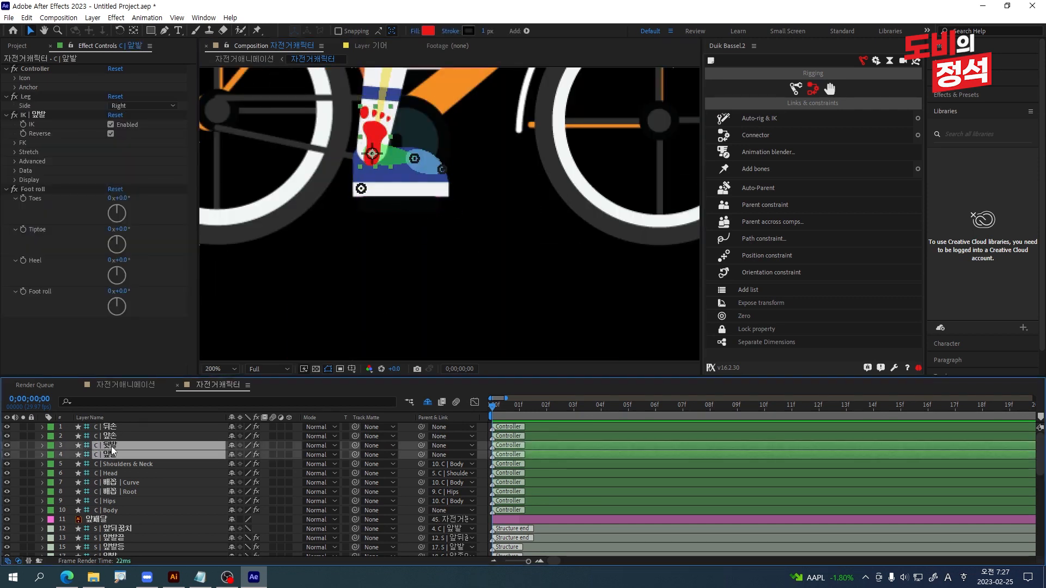
{"action": "left_click", "coordinate": [427, 242]}
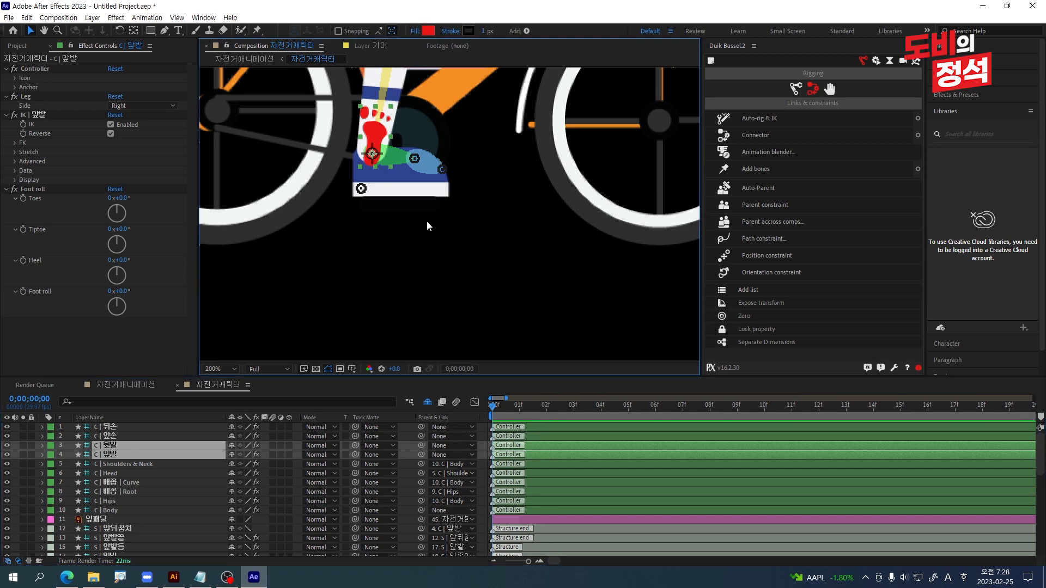
{"action": "left_click", "coordinate": [418, 209]}
{"action": "left_click", "coordinate": [316, 370]}
{"action": "left_click", "coordinate": [315, 369]}
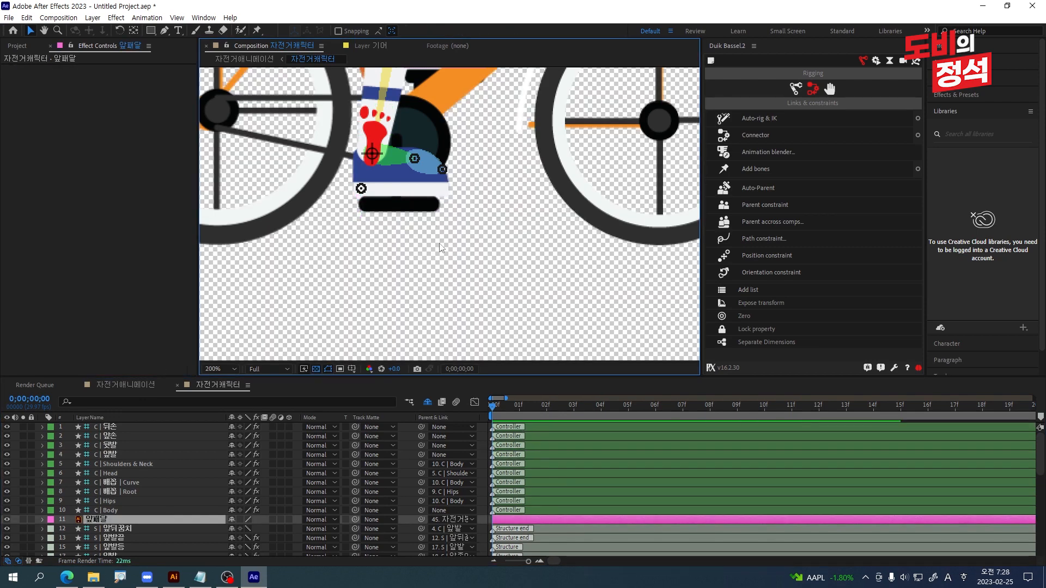
Test moving the front pedal 앞페달 away from the foot, and undo the move.
{"action": "left_click_drag", "start_coordinate": [374, 244], "coordinate": [281, 252]}
{"action": "left_click", "coordinate": [526, 275]}
{"action": "key", "text": "ctrl+z"}
{"action": "left_click", "coordinate": [446, 263]}
{"action": "left_click_drag", "start_coordinate": [419, 188], "coordinate": [434, 230]}
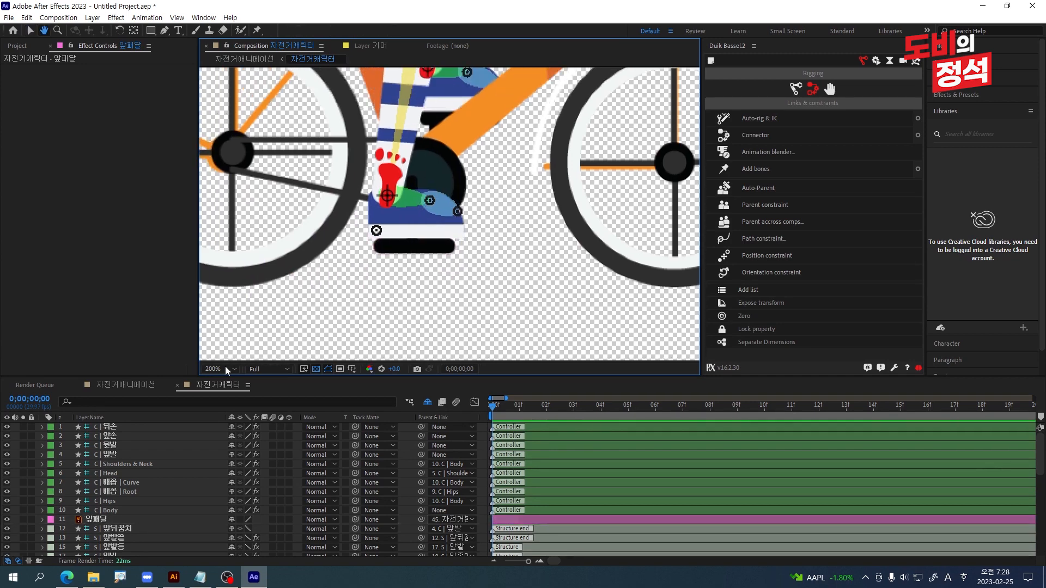
Rename the two foot controllers C | 앞발컨트롤러 and C | 뒷발컨트롤러.
{"action": "left_click", "coordinate": [109, 454]}
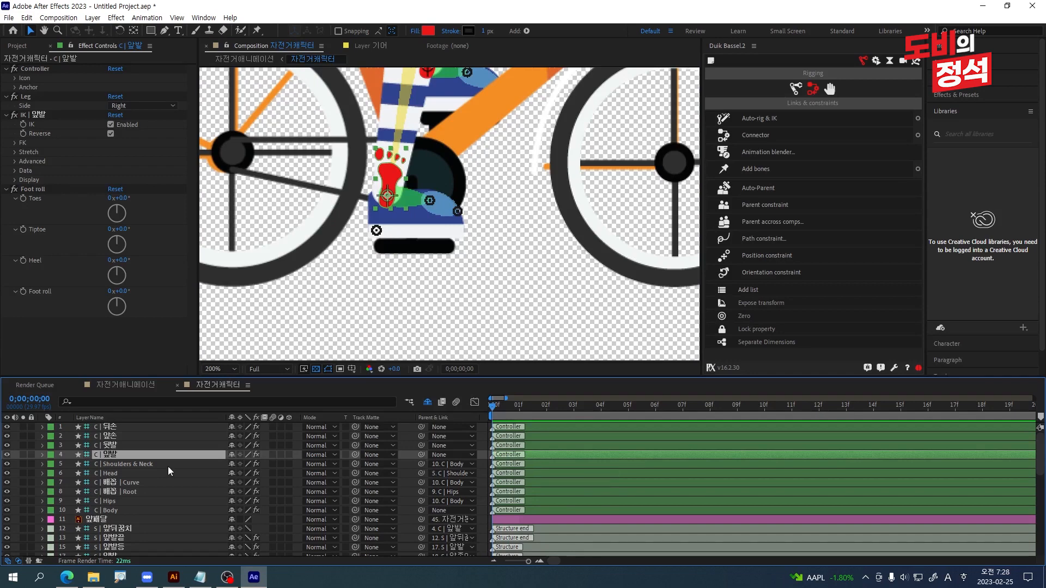
{"action": "left_click", "coordinate": [121, 461]}
{"action": "left_click", "coordinate": [114, 455]}
{"action": "key", "text": "Return"}
{"action": "type", "text": "컨트롤러"}
{"action": "key", "text": "Return"}
{"action": "key", "text": "ctrl+Up"}
{"action": "key", "text": "Return"}
{"action": "type", "text": "커ㄴ트롤러"}
{"action": "key", "text": "Return"}
Rename the two hand controllers C | 앞손컨트롤러 and C | 뒤손컨트롤러.
{"action": "key", "text": "ctrl+Up"}
{"action": "key", "text": "Return"}
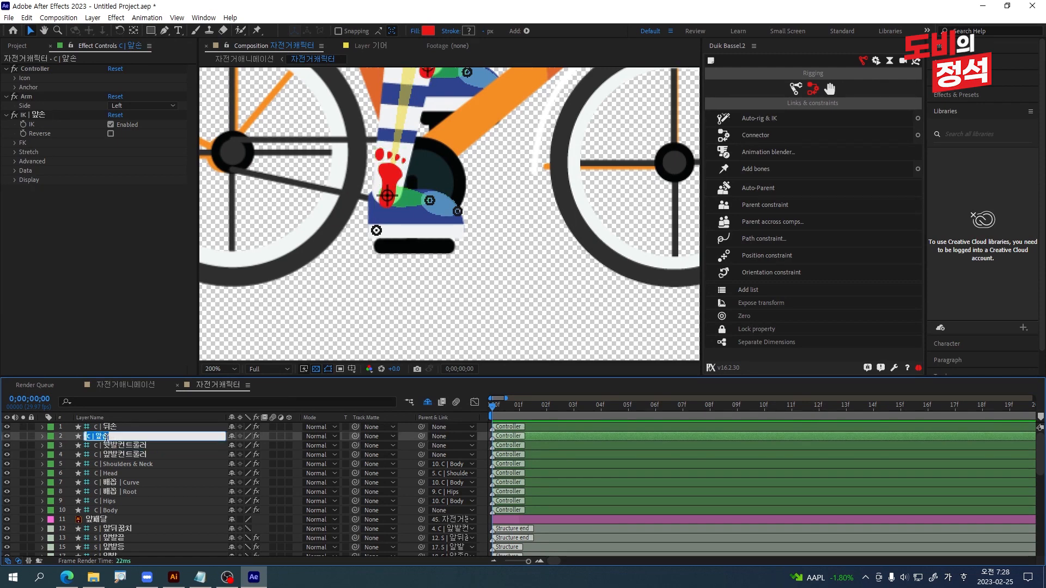
{"action": "type", "text": "컨트롤러"}
{"action": "key", "text": "Return"}
{"action": "key", "text": "ctrl+Up"}
{"action": "key", "text": "Return"}
{"action": "type", "text": "컨트롤러"}
{"action": "key", "text": "Return"}
Parent C | 앞발컨트롤러 to the 앞페달 layer and C | 뒷발컨트롤러 to the 뒷페달 layer.
{"action": "left_click", "coordinate": [125, 455]}
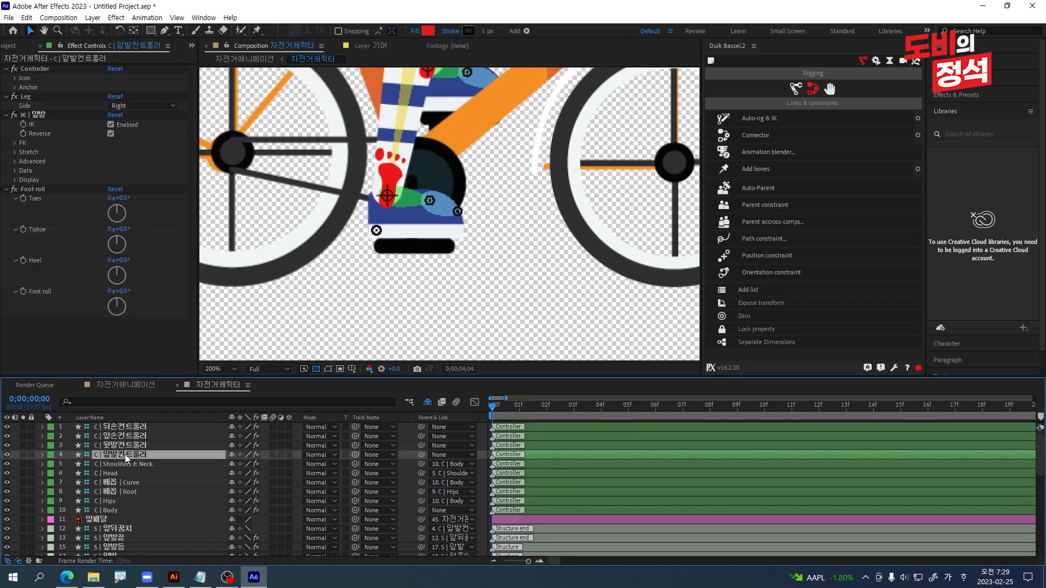
{"action": "key", "text": "grave"}
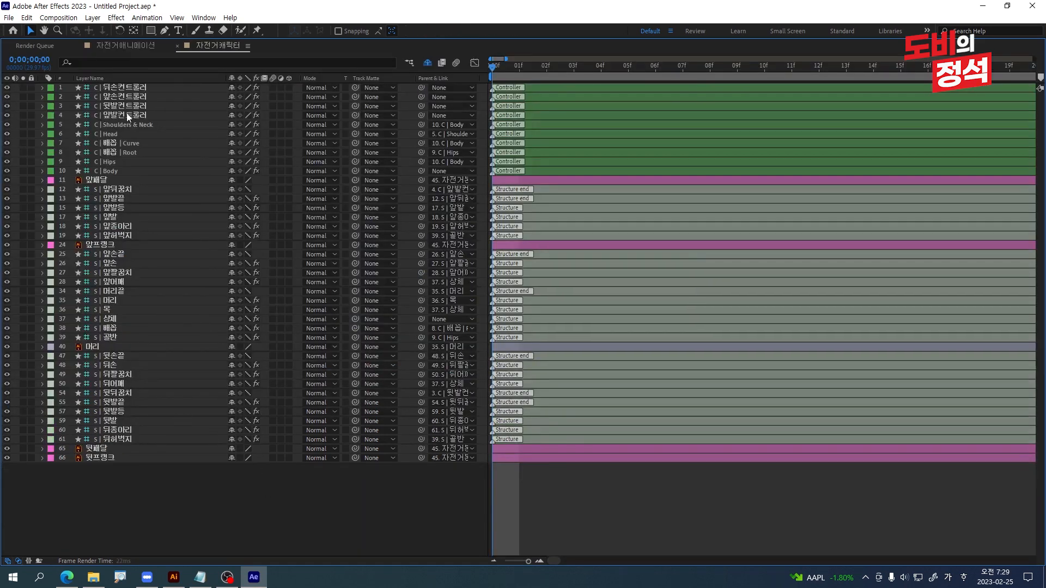
{"action": "left_click_drag", "start_coordinate": [421, 115], "coordinate": [104, 185]}
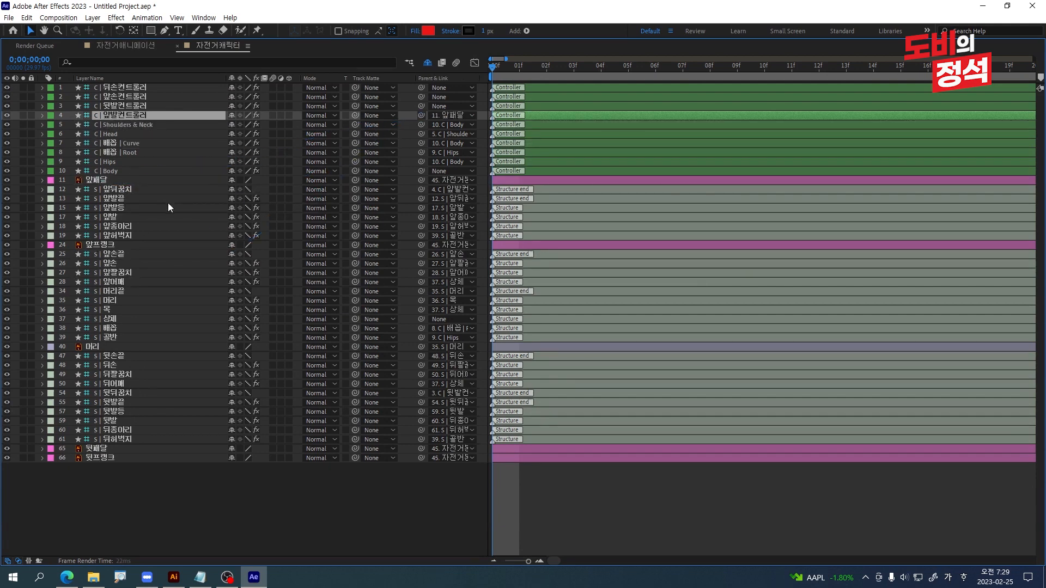
{"action": "left_click", "coordinate": [113, 106]}
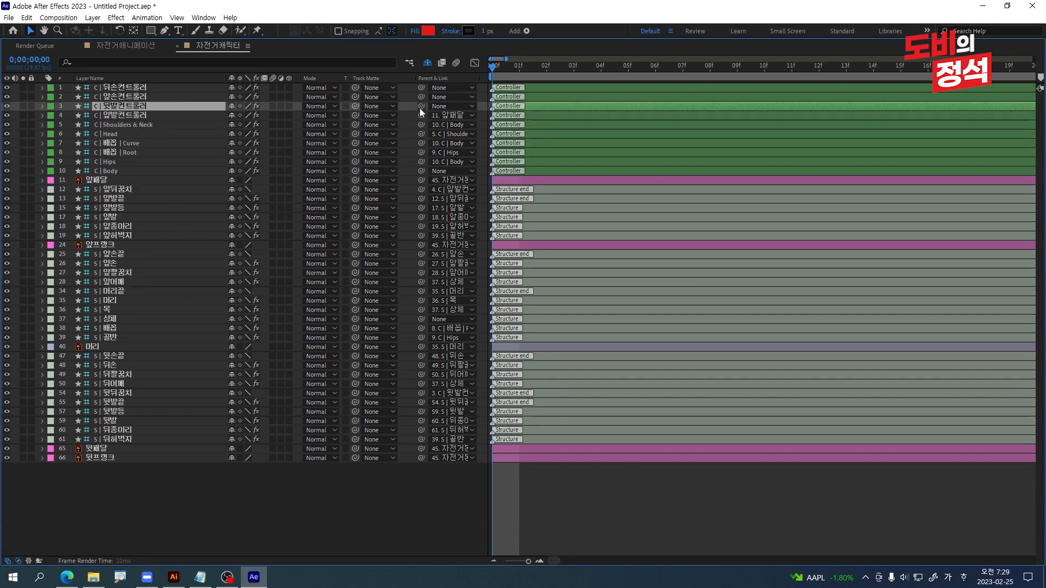
{"action": "left_click_drag", "start_coordinate": [421, 106], "coordinate": [101, 448]}
{"action": "left_click", "coordinate": [283, 517]}
{"action": "key", "text": "grave"}
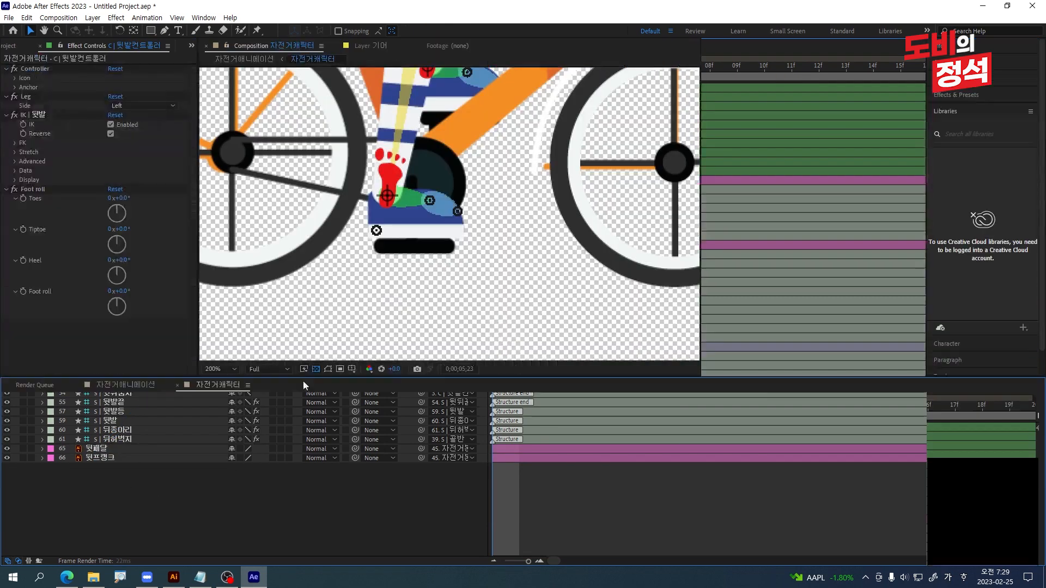
Test the front foot's link by moving the 앞페달 layer backwards along the bike, and undo the move.
{"action": "left_click", "coordinate": [398, 243]}
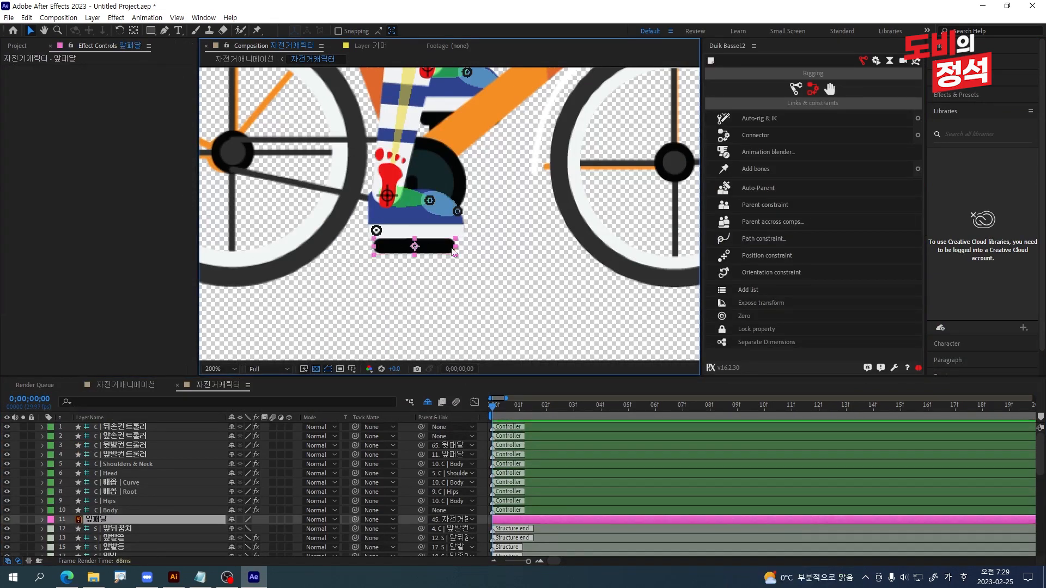
{"action": "left_click_drag", "start_coordinate": [439, 250], "coordinate": [344, 259]}
{"action": "key", "text": "ctrl+z"}
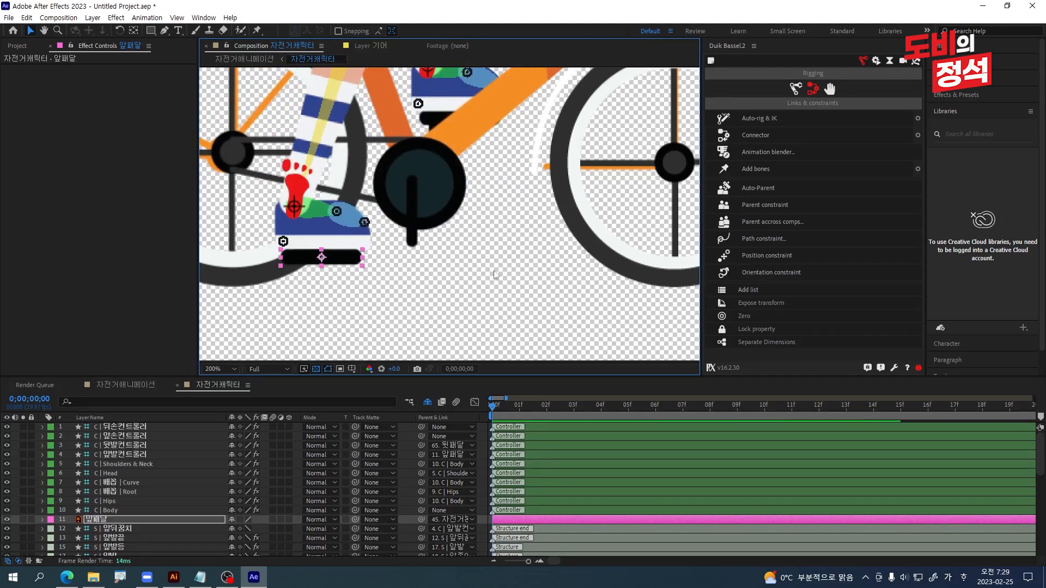
{"action": "left_click", "coordinate": [523, 282]}
Test the rear foot's link by moving the 뒷페달 layer up and forward, and undo the move.
{"action": "scroll", "coordinate": [252, 499], "scroll_direction": "down", "scroll_amount": 10}
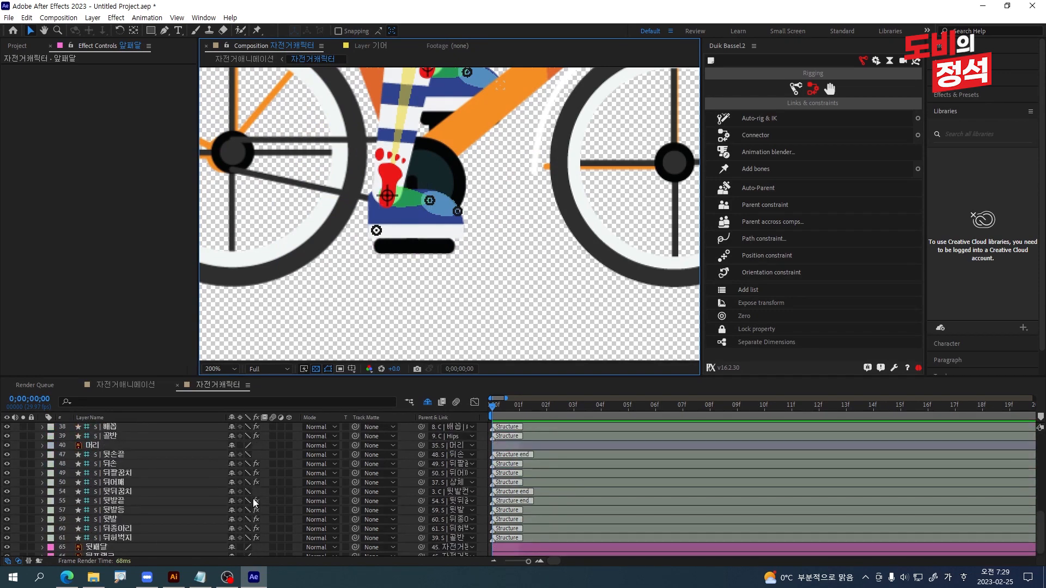
{"action": "left_click", "coordinate": [106, 540]}
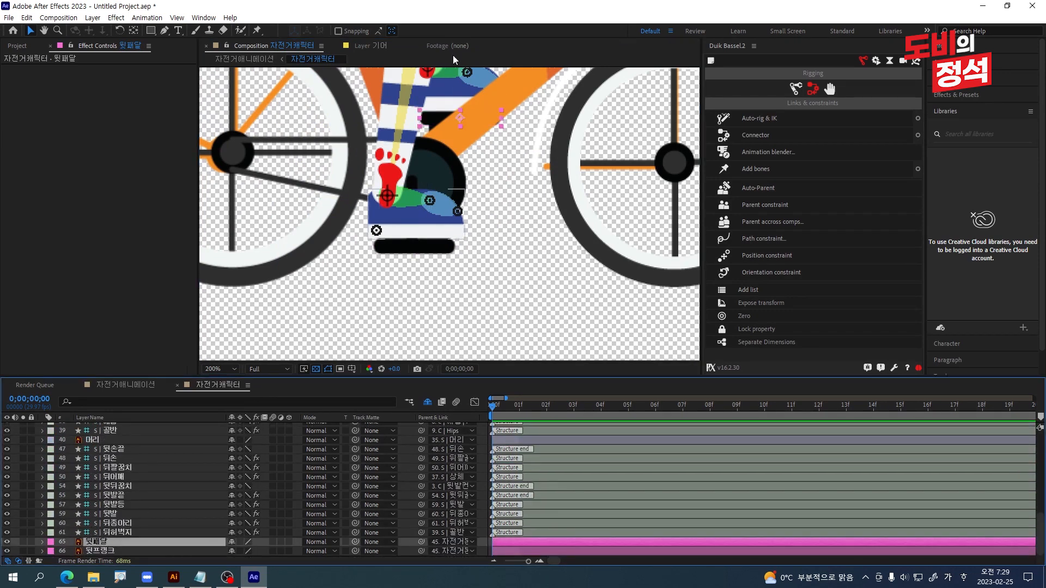
{"action": "left_click_drag", "start_coordinate": [435, 121], "coordinate": [495, 80]}
{"action": "key", "text": "Return"}
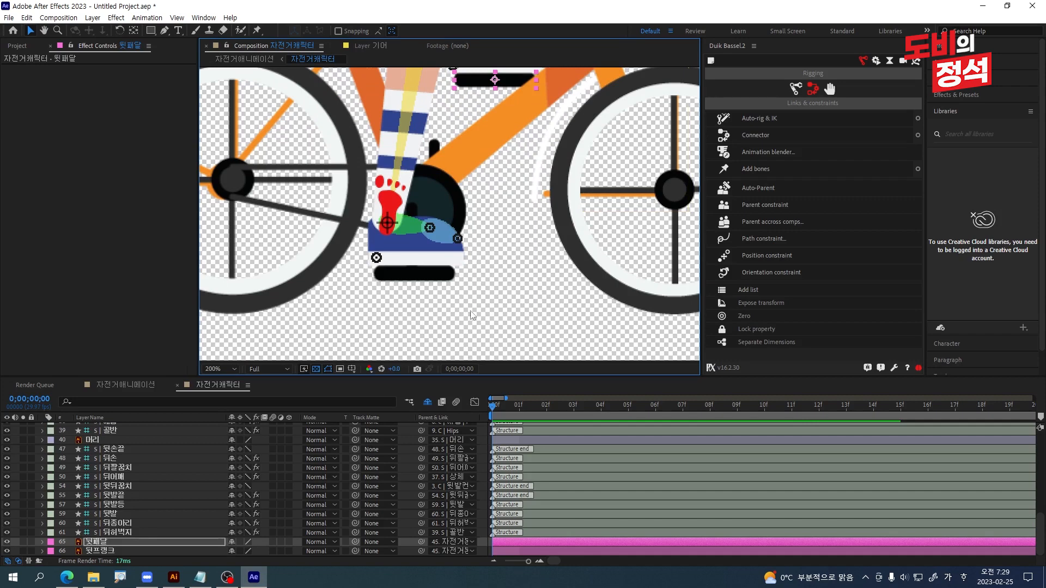
{"action": "key", "text": "Return"}
Test the front leg's bend by moving the 앞페달 layer up above the chainring, and undo the move.
{"action": "left_click", "coordinate": [424, 274]}
{"action": "left_click_drag", "start_coordinate": [455, 275], "coordinate": [421, 156]}
{"action": "left_click", "coordinate": [413, 267]}
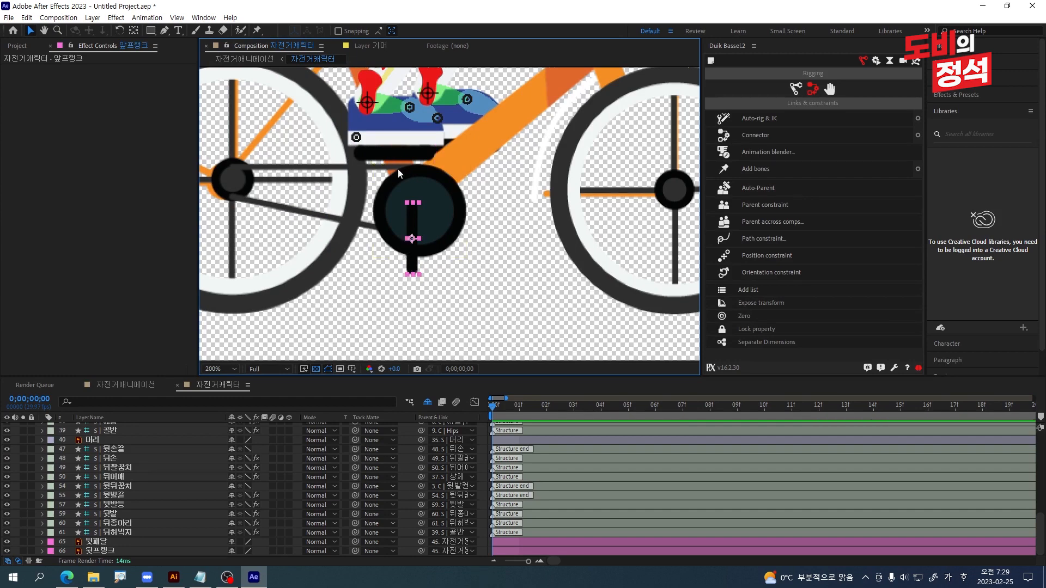
{"action": "left_click", "coordinate": [375, 159]}
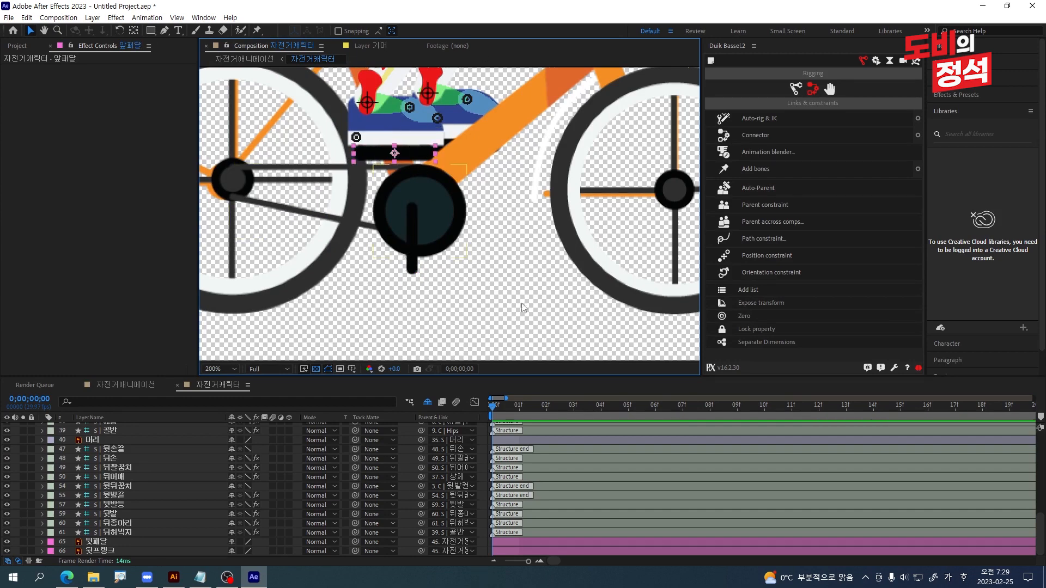
{"action": "key", "text": "ctrl+z"}
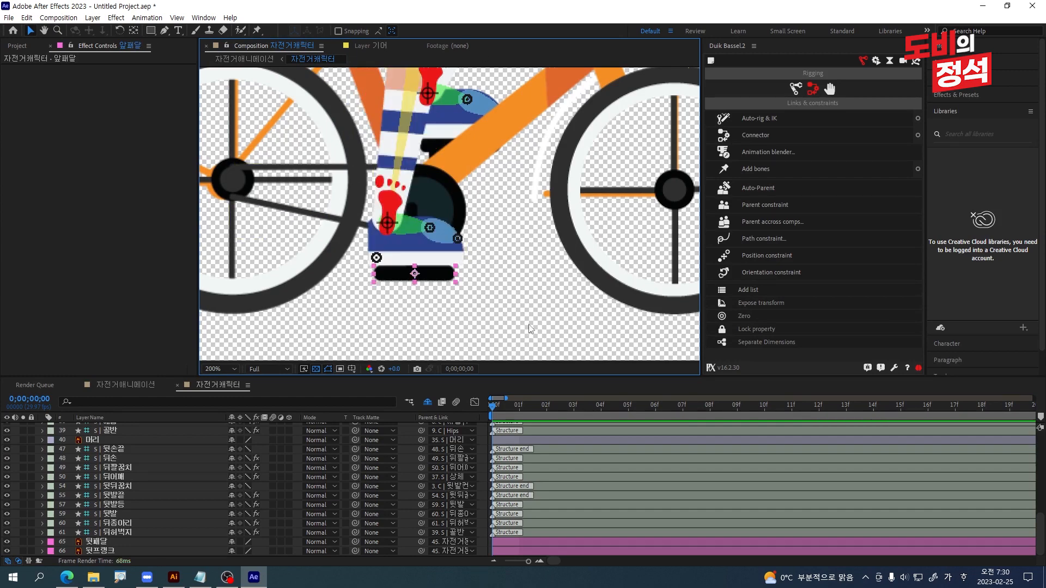
Select the front crank layer 앞프랭크 and solo it so only the crank shows in the composition.
{"action": "scroll", "coordinate": [101, 513], "scroll_direction": "up", "scroll_amount": 1}
{"action": "scroll", "coordinate": [101, 513], "scroll_direction": "up", "scroll_amount": 6}
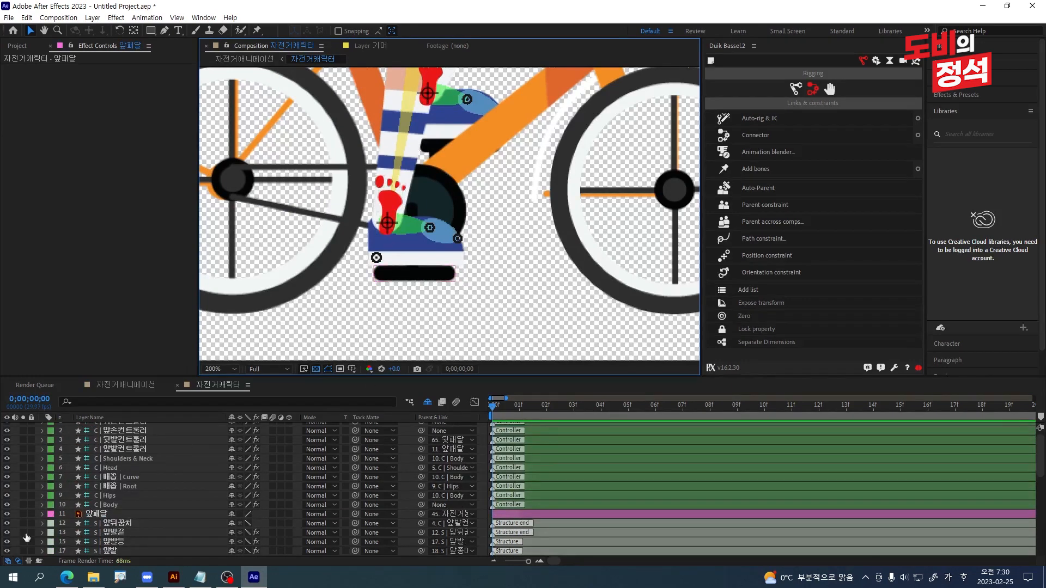
{"action": "left_click", "coordinate": [182, 505]}
{"action": "scroll", "coordinate": [73, 428], "scroll_direction": "down", "scroll_amount": 2}
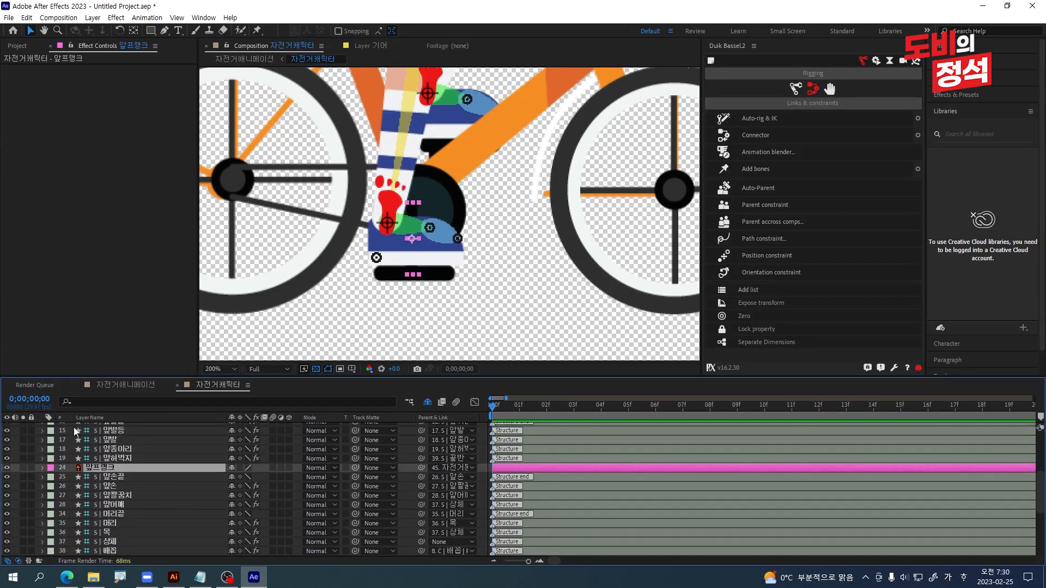
{"action": "left_click", "coordinate": [23, 467]}
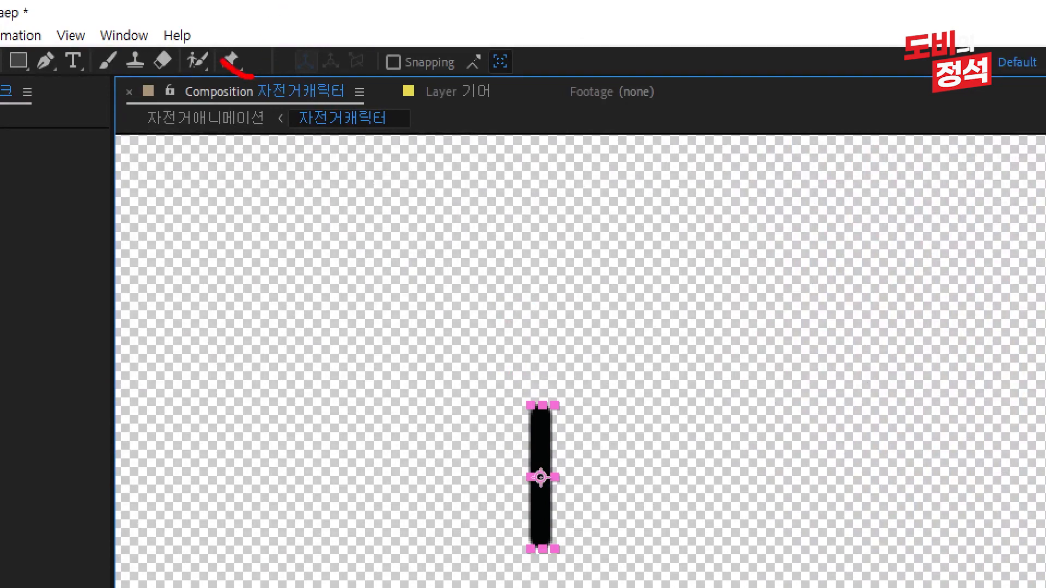
{"action": "key", "text": "Escape"}
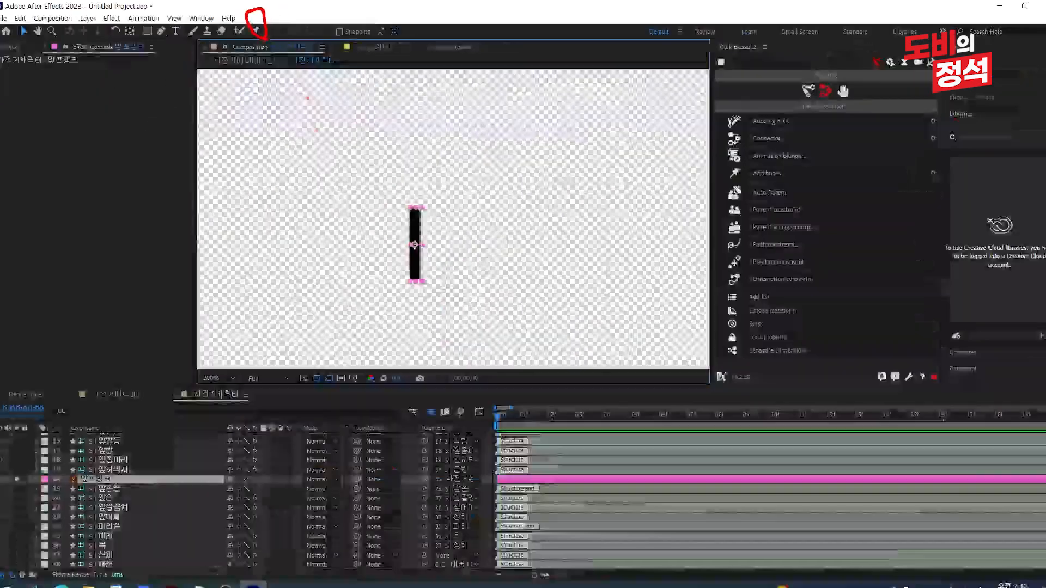
Place two puppet pins on the 앞프랭크 layer, the first near the crank's lower end and the second near its upper end.
{"action": "left_click", "coordinate": [231, 60]}
{"action": "scroll", "coordinate": [576, 528], "scroll_direction": "up", "scroll_amount": 3}
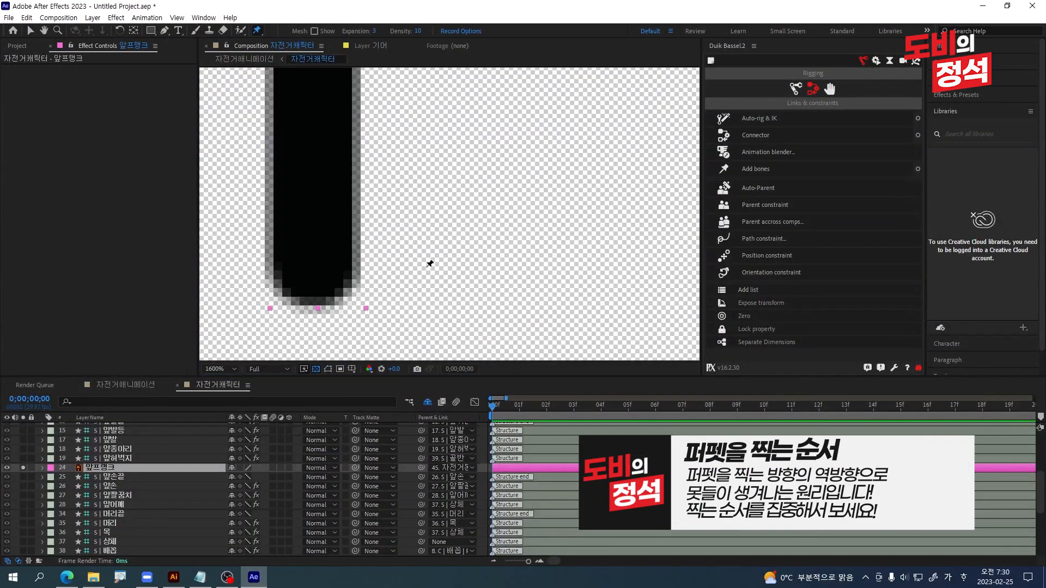
{"action": "left_click", "coordinate": [320, 261]}
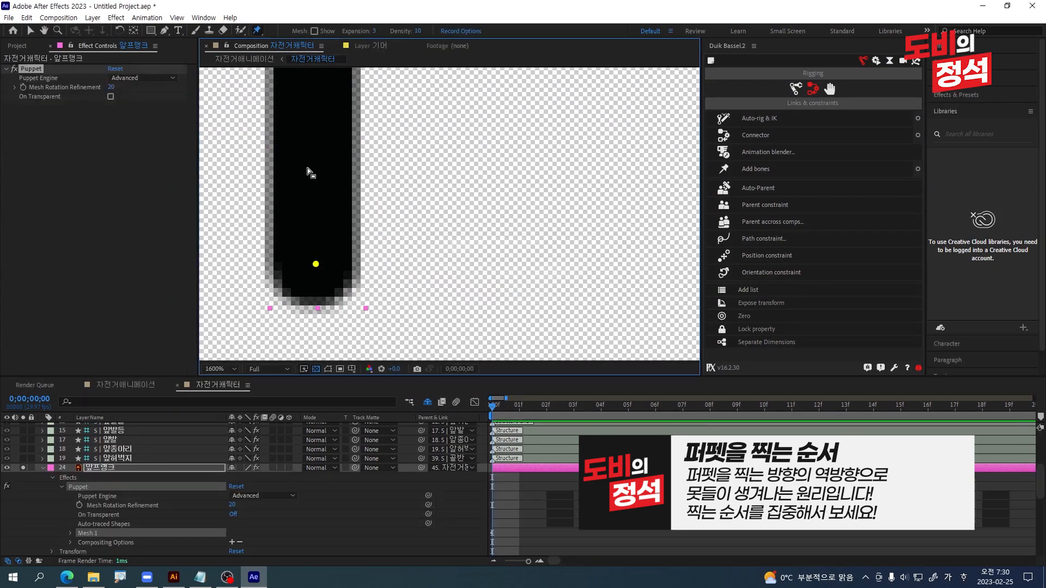
{"action": "scroll", "coordinate": [302, 141], "scroll_direction": "down", "scroll_amount": 1}
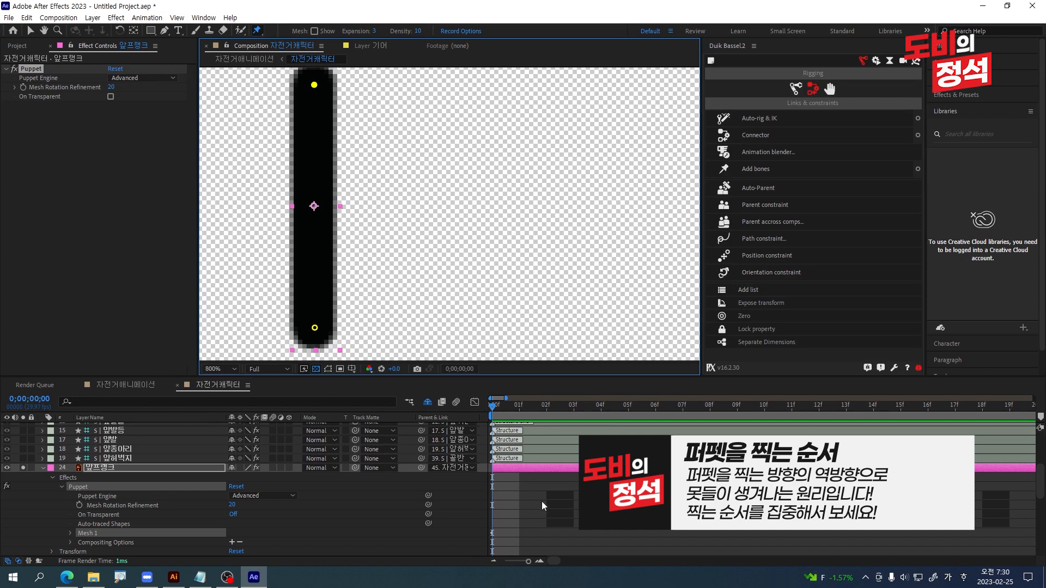
Reveal the 앞프랭크 layer's keyframed puppet pins, select both pin positions and add Duik bones to them.
{"action": "left_click", "coordinate": [520, 470]}
{"action": "key", "text": "u"}
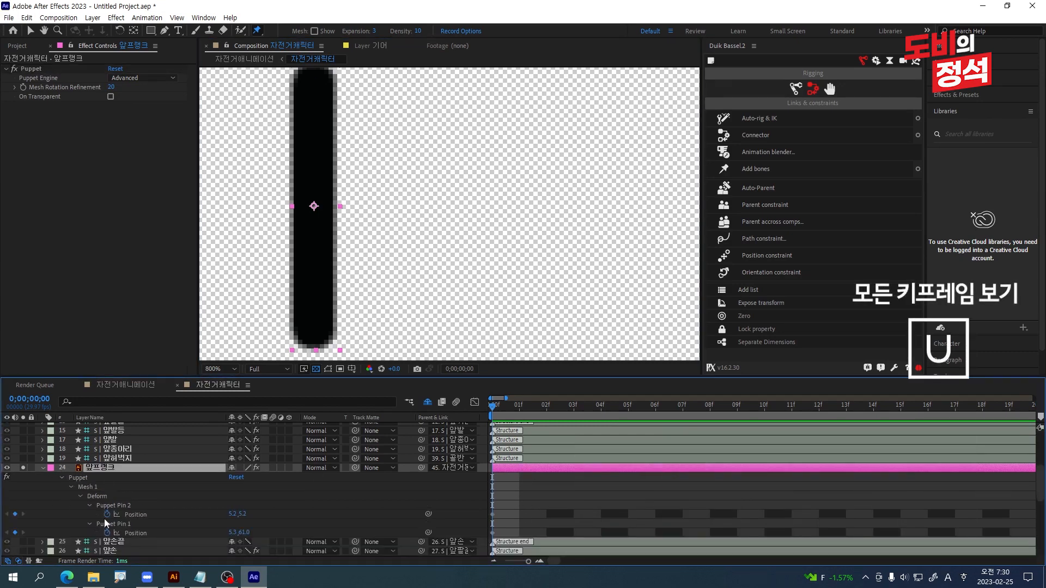
{"action": "left_click", "coordinate": [142, 533]}
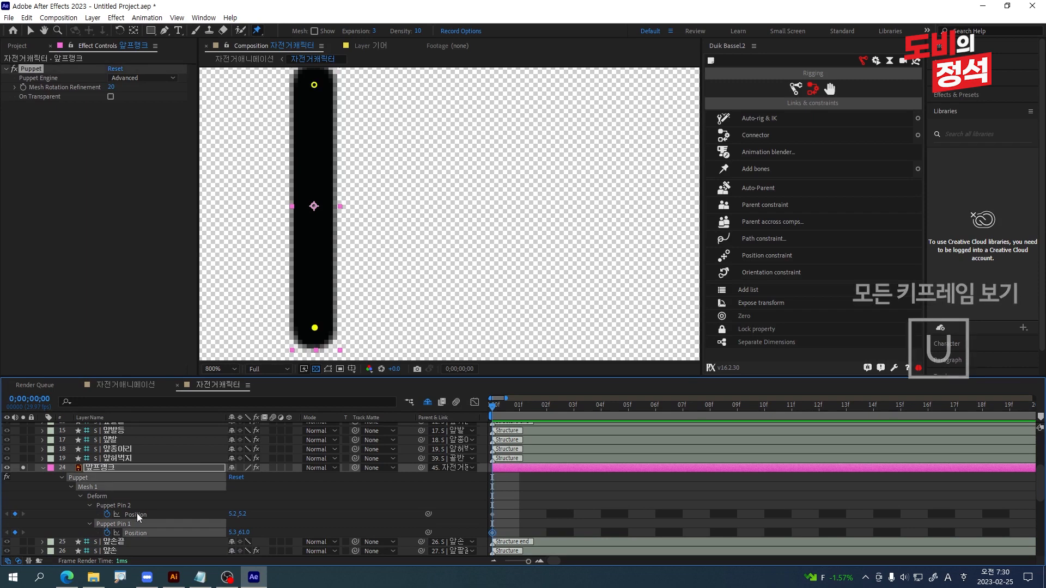
{"action": "left_click", "coordinate": [136, 514], "text": "shift"}
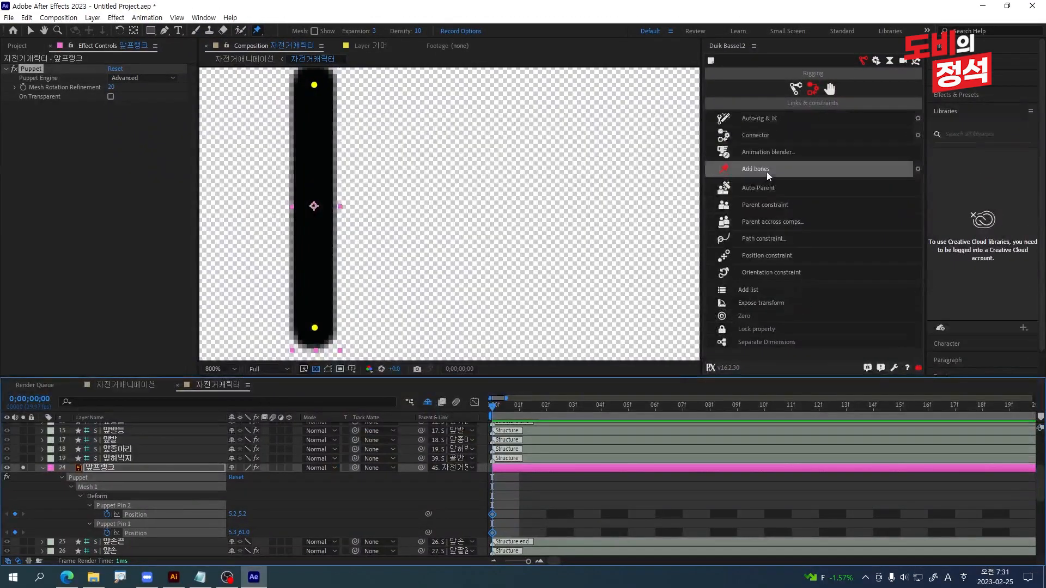
{"action": "left_click", "coordinate": [768, 173]}
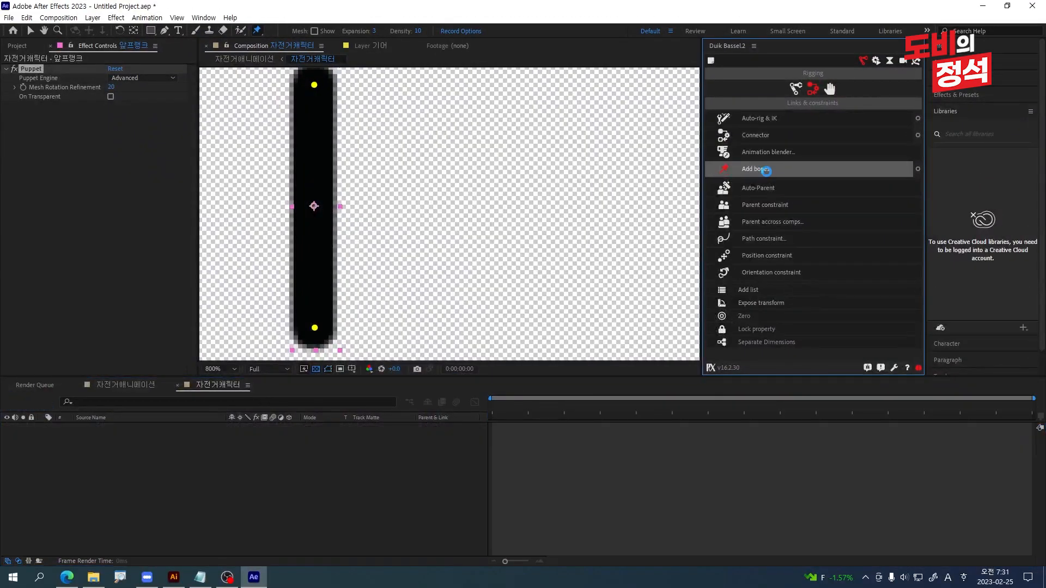
Try moving the upper and lower bones of the front crank, and undo the test moves.
{"action": "scroll", "coordinate": [462, 228], "scroll_direction": "down", "scroll_amount": 2}
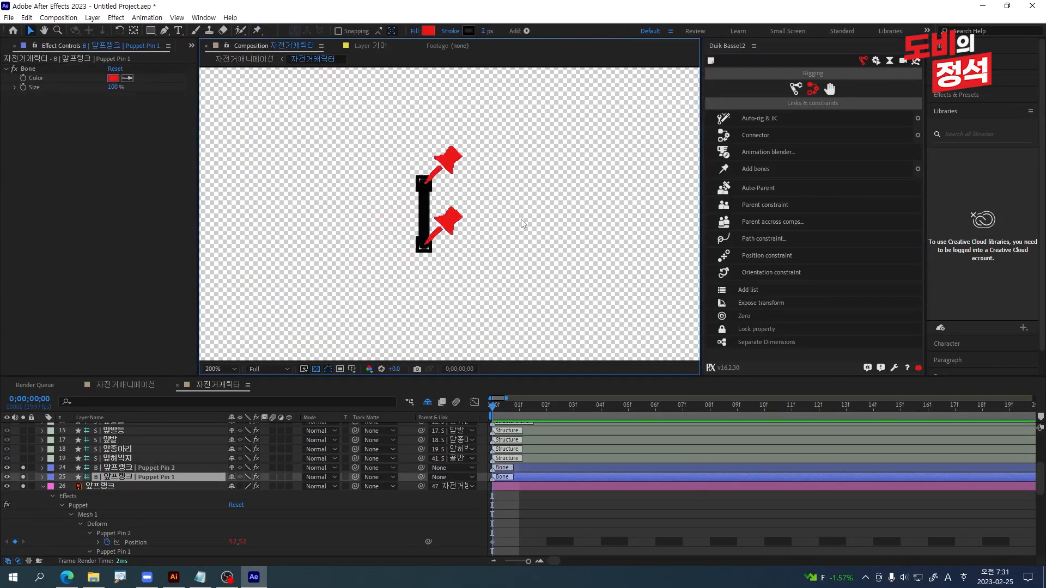
{"action": "scroll", "coordinate": [474, 229], "scroll_direction": "up", "scroll_amount": 1}
{"action": "left_click_drag", "start_coordinate": [487, 224], "coordinate": [325, 210]}
{"action": "left_click", "coordinate": [591, 216]}
{"action": "left_click_drag", "start_coordinate": [428, 143], "coordinate": [462, 139]}
{"action": "left_click", "coordinate": [580, 159]}
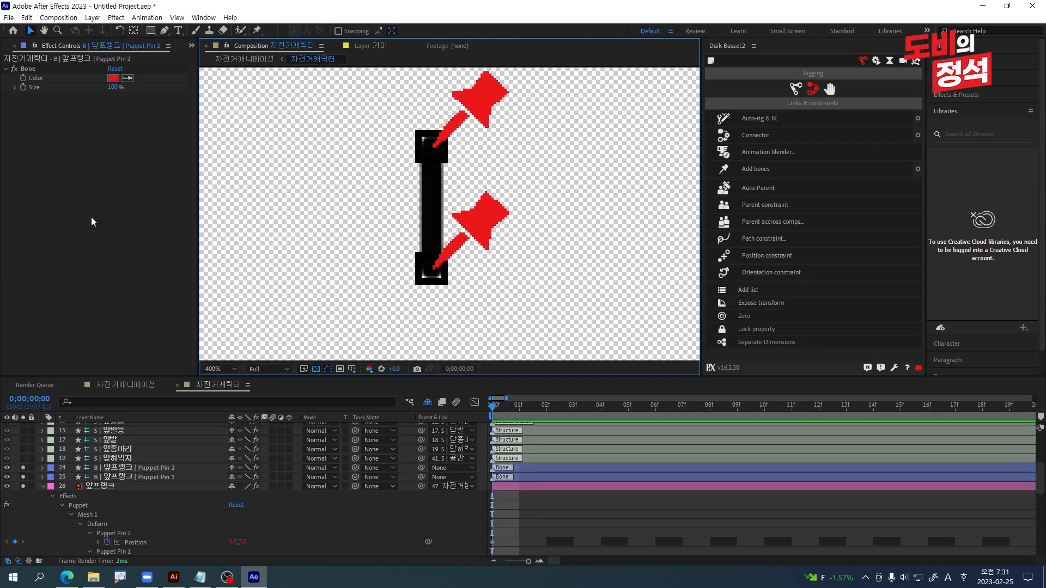
{"action": "left_click", "coordinate": [141, 469]}
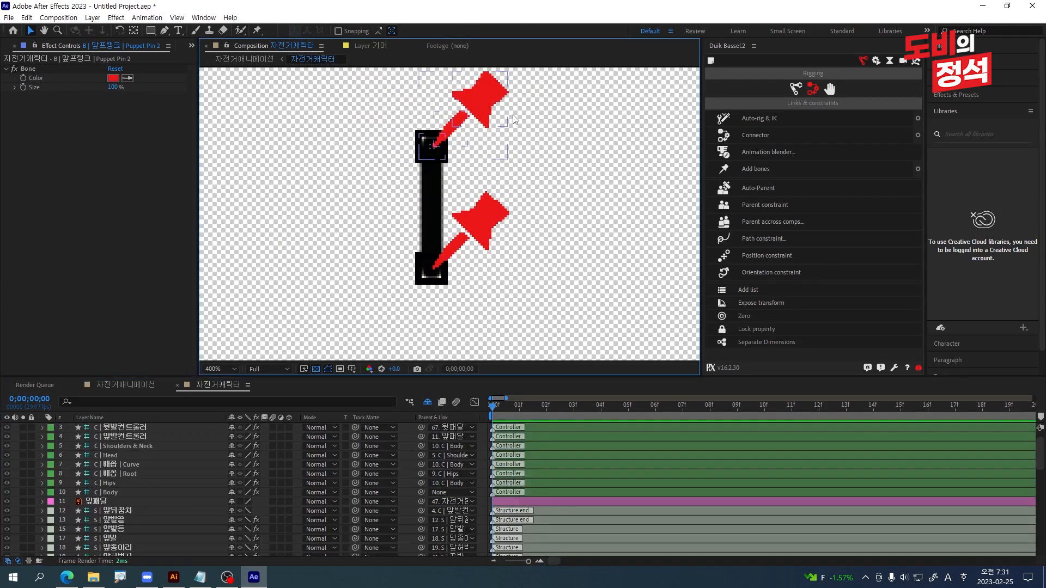
{"action": "mouse_move", "coordinate": [502, 112]}
{"action": "left_mouse_down"}
{"action": "mouse_move", "coordinate": [618, 122]}
{"action": "mouse_move", "coordinate": [453, 103]}
{"action": "mouse_move", "coordinate": [545, 106]}
{"action": "mouse_move", "coordinate": [445, 113]}
{"action": "mouse_move", "coordinate": [523, 107]}
{"action": "mouse_move", "coordinate": [453, 112]}
{"action": "mouse_move", "coordinate": [483, 114]}
{"action": "left_mouse_up"}
{"action": "key", "text": "ctrl+z"}
{"action": "left_click", "coordinate": [595, 239]}
{"action": "left_click_drag", "start_coordinate": [488, 231], "coordinate": [430, 191]}
{"action": "key", "text": "ctrl+z"}
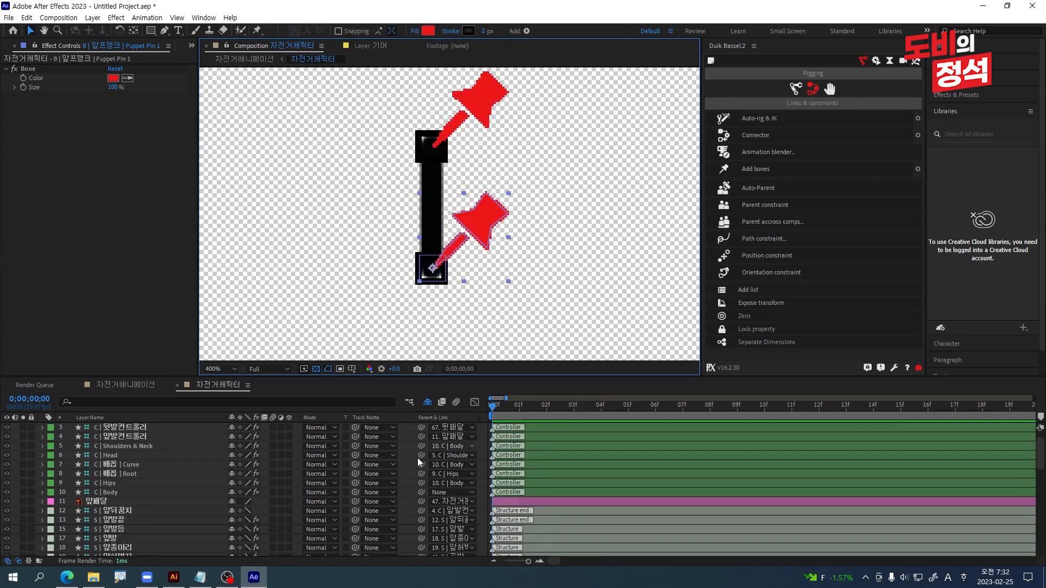
Show the shy layers and parent the 앞프랭크 Puppet Pin 2 bone to 중앙기어 and its Puppet Pin 1 bone to 앞패달.
{"action": "left_click", "coordinate": [428, 403]}
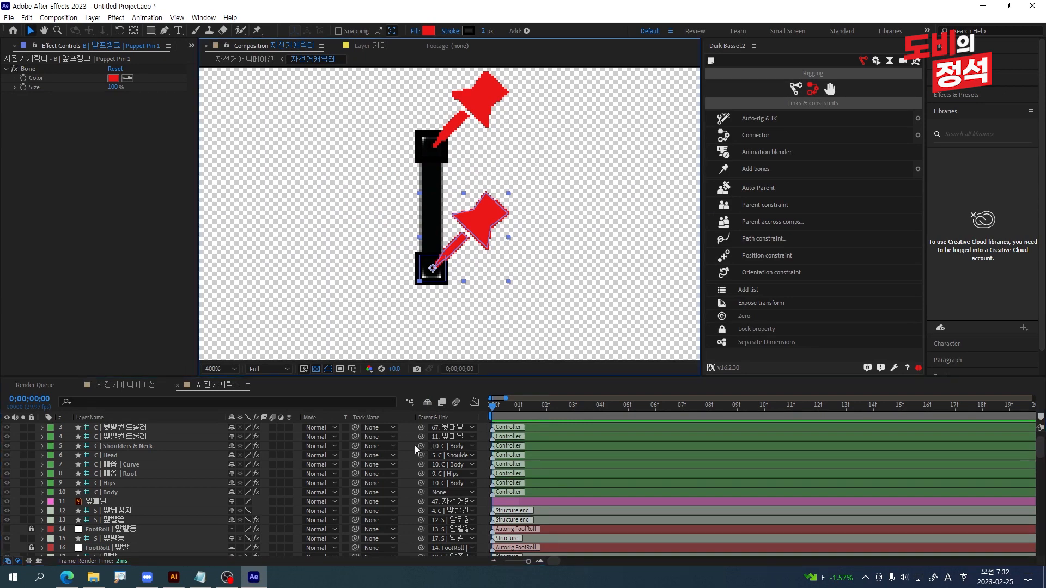
{"action": "key", "text": "grave"}
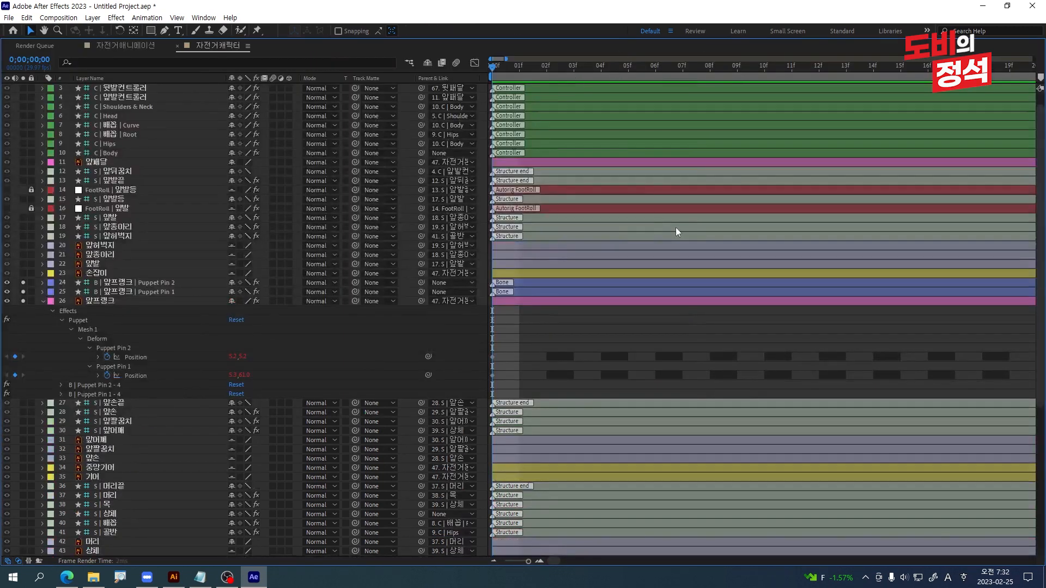
{"action": "left_click", "coordinate": [99, 301]}
{"action": "left_click", "coordinate": [144, 292]}
{"action": "left_click", "coordinate": [152, 284]}
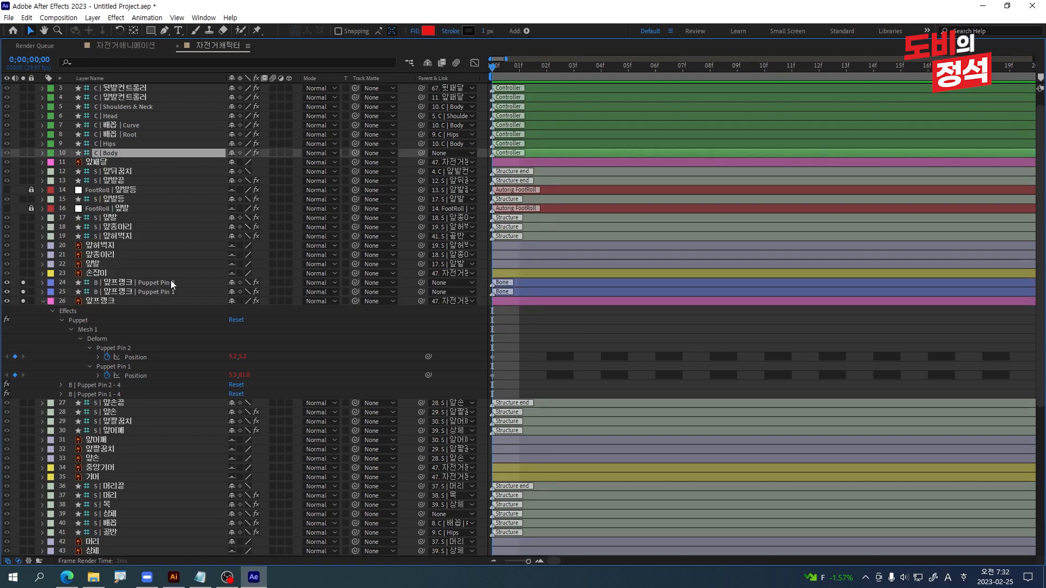
{"action": "left_click", "coordinate": [171, 282]}
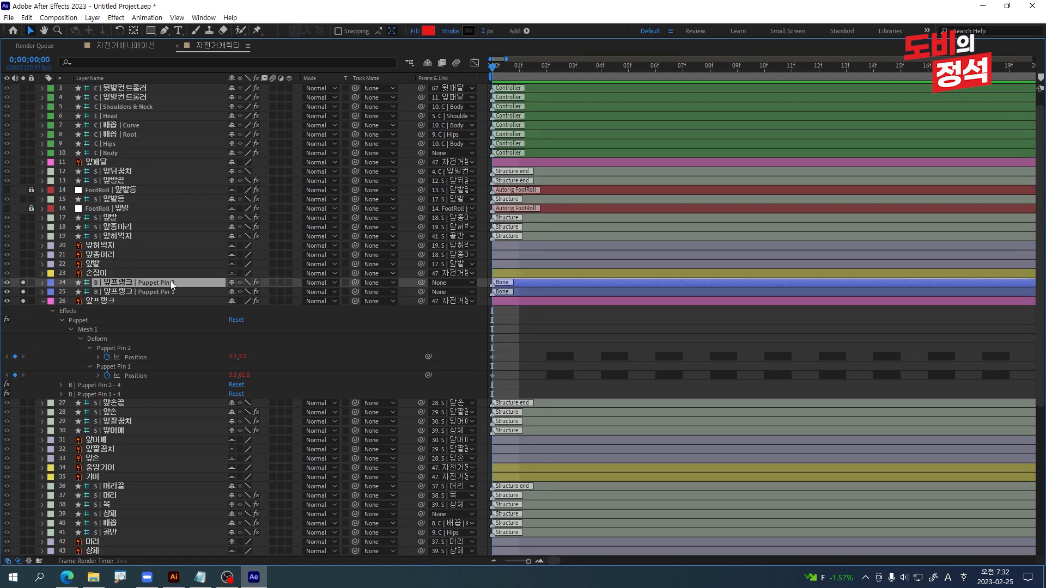
{"action": "scroll", "coordinate": [109, 452], "scroll_direction": "down", "scroll_amount": 2}
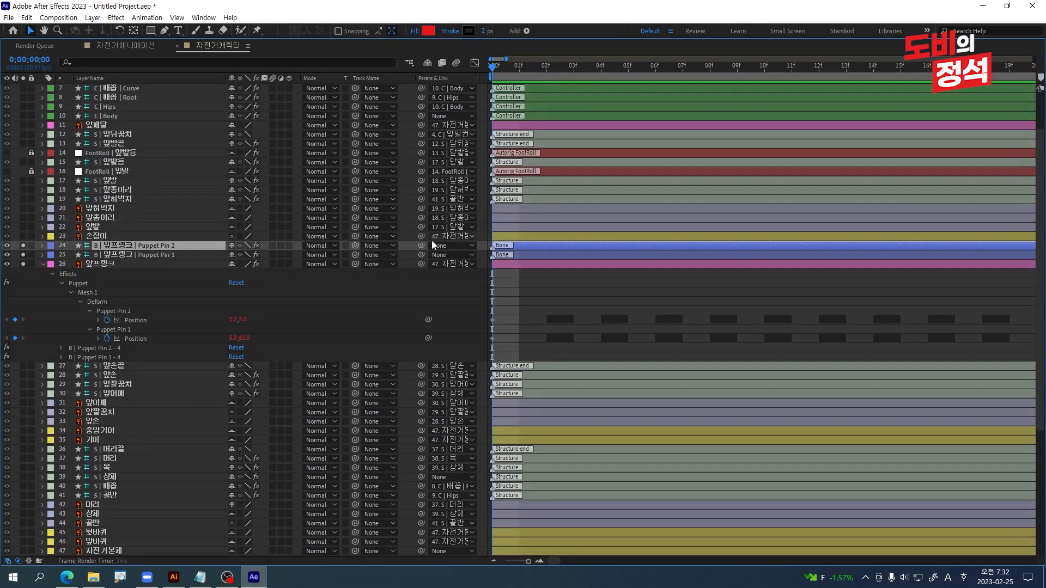
{"action": "left_click_drag", "start_coordinate": [422, 246], "coordinate": [115, 431]}
{"action": "left_click", "coordinate": [136, 253]}
{"action": "left_click_drag", "start_coordinate": [421, 255], "coordinate": [96, 130]}
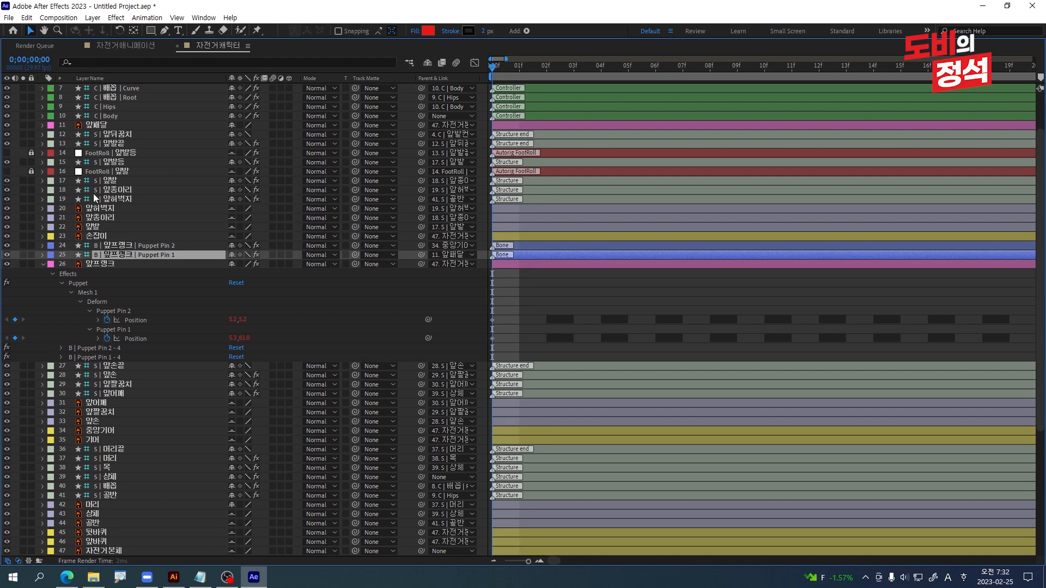
Bring the full character back into view and test the front crank rig by moving the 앞패달 pedal.
{"action": "left_click", "coordinate": [42, 265]}
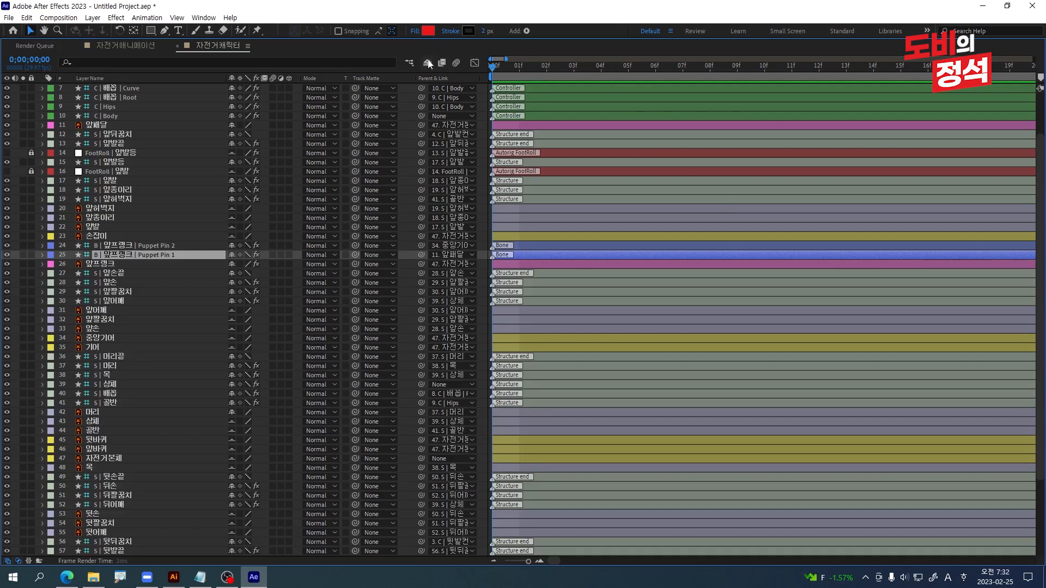
{"action": "key", "text": "grave"}
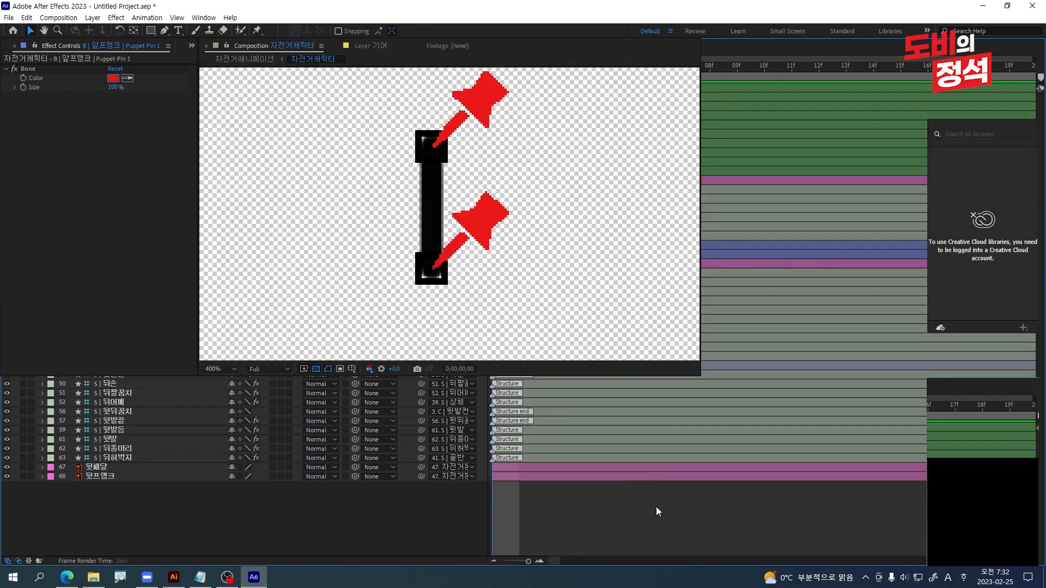
{"action": "scroll", "coordinate": [424, 282], "scroll_direction": "down", "scroll_amount": 2}
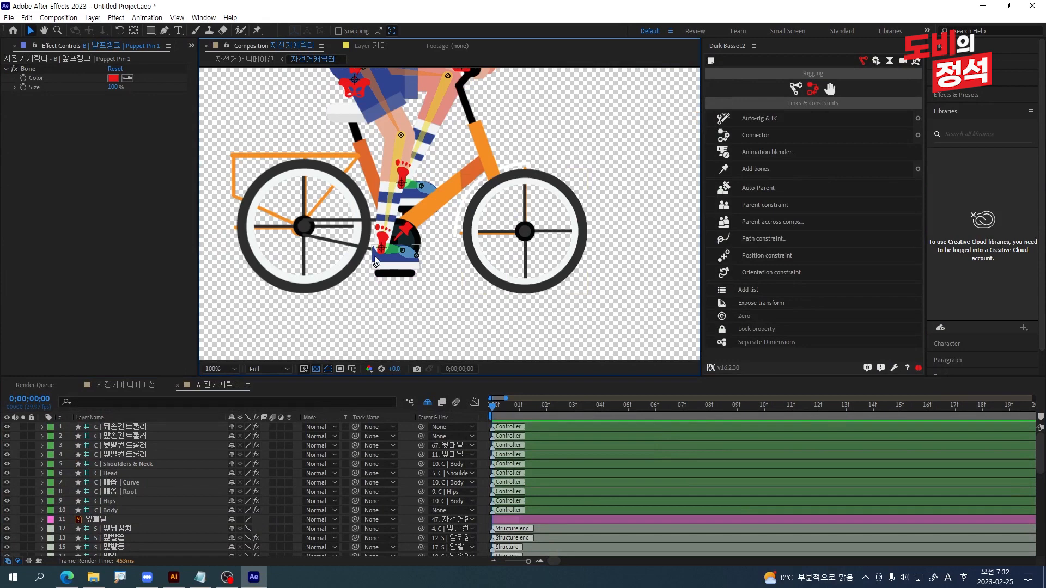
{"action": "scroll", "coordinate": [389, 273], "scroll_direction": "up", "scroll_amount": 1}
{"action": "left_click", "coordinate": [409, 280]}
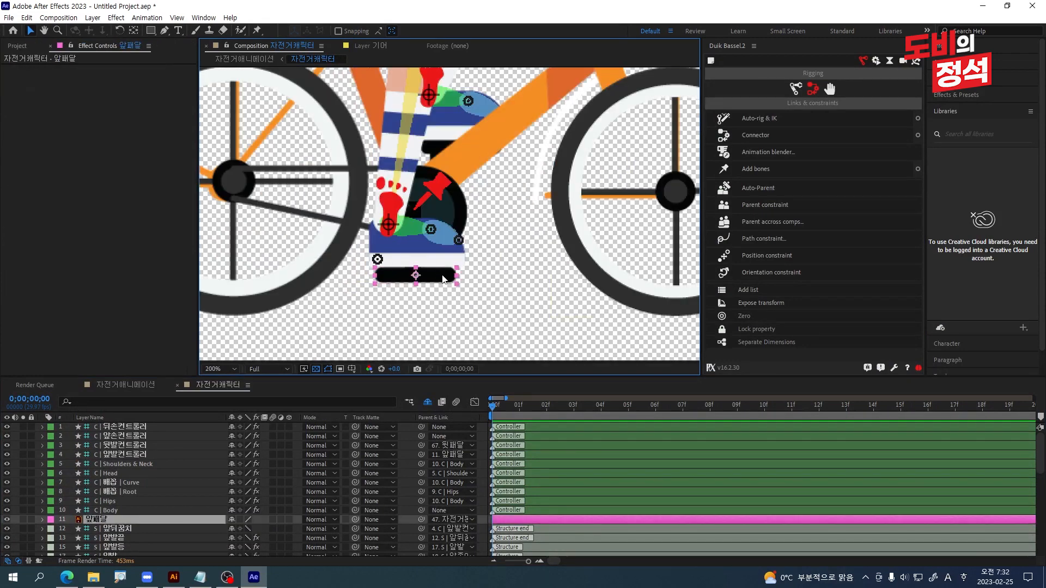
{"action": "left_click_drag", "start_coordinate": [434, 268], "coordinate": [505, 159]}
Solo the 뒷프랭크 layer and place two puppet pins on it, the first near its upper end and the second near its lower end.
{"action": "key", "text": "grave"}
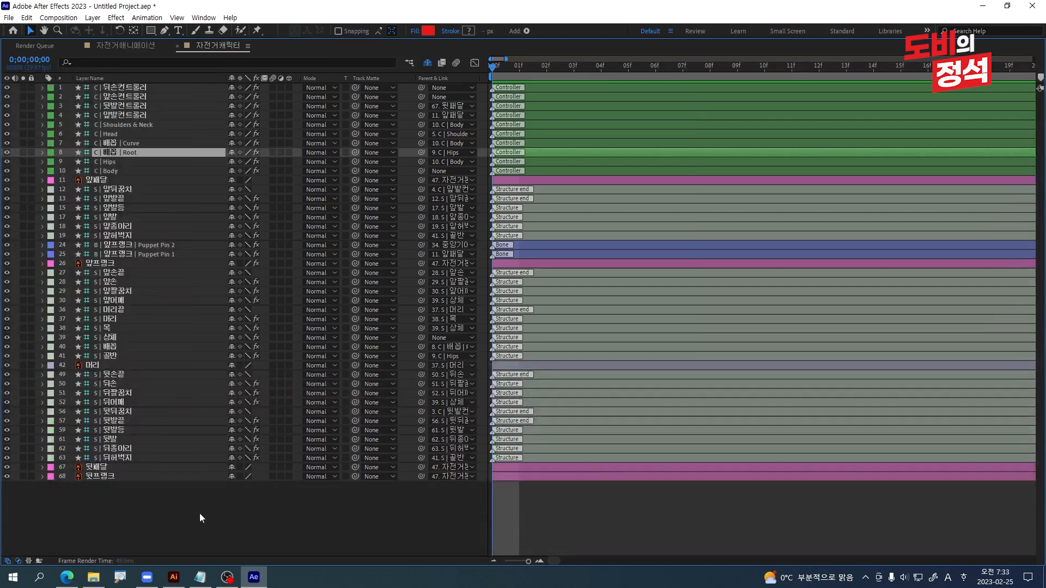
{"action": "left_click", "coordinate": [68, 477]}
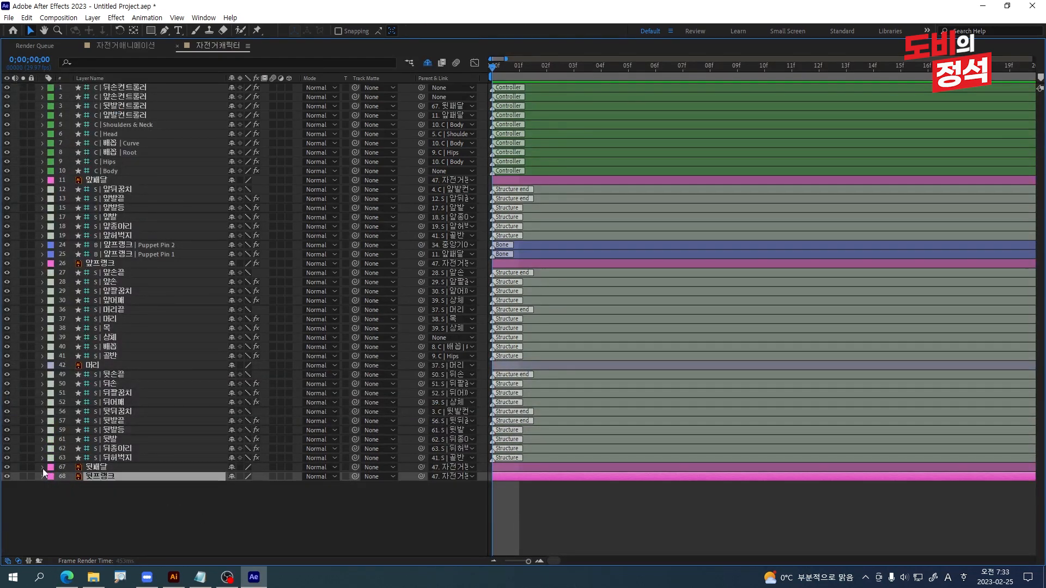
{"action": "left_click", "coordinate": [24, 477]}
{"action": "key", "text": "grave"}
{"action": "left_click", "coordinate": [442, 217]}
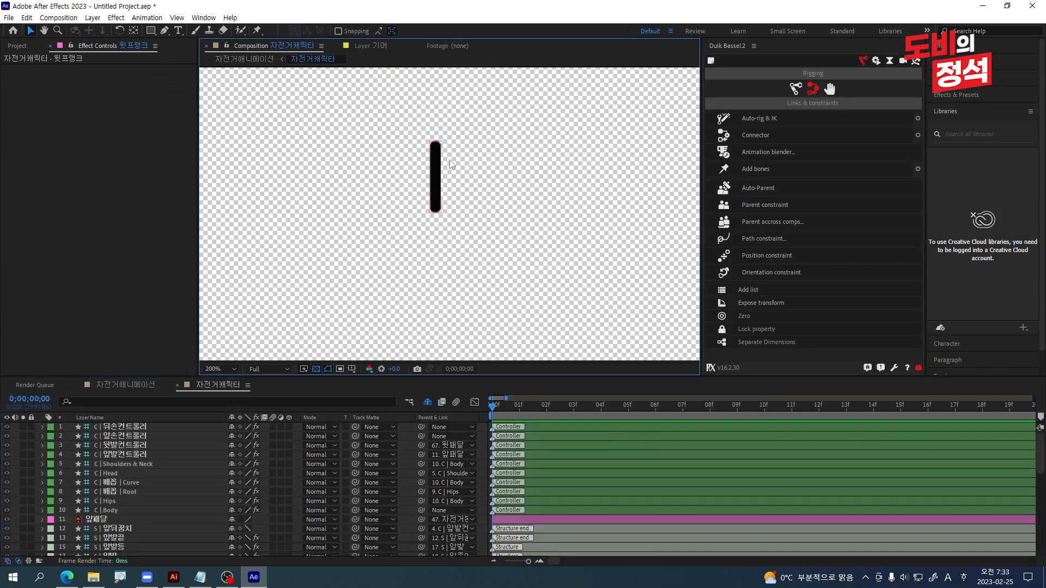
{"action": "scroll", "coordinate": [436, 159], "scroll_direction": "up", "scroll_amount": 2}
{"action": "left_click", "coordinate": [436, 159]}
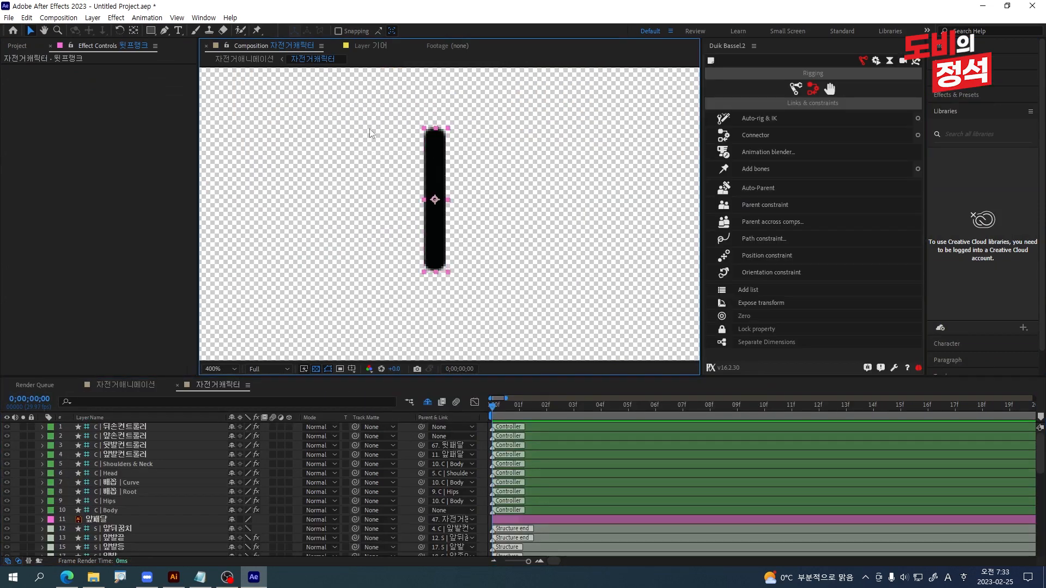
{"action": "key", "text": "ctrl+p"}
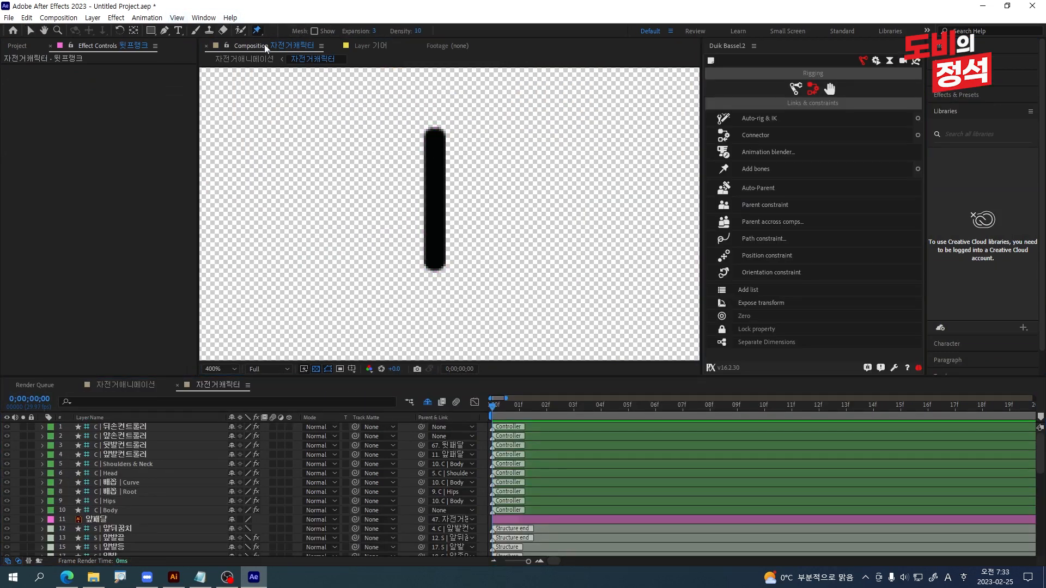
{"action": "left_click", "coordinate": [435, 137]}
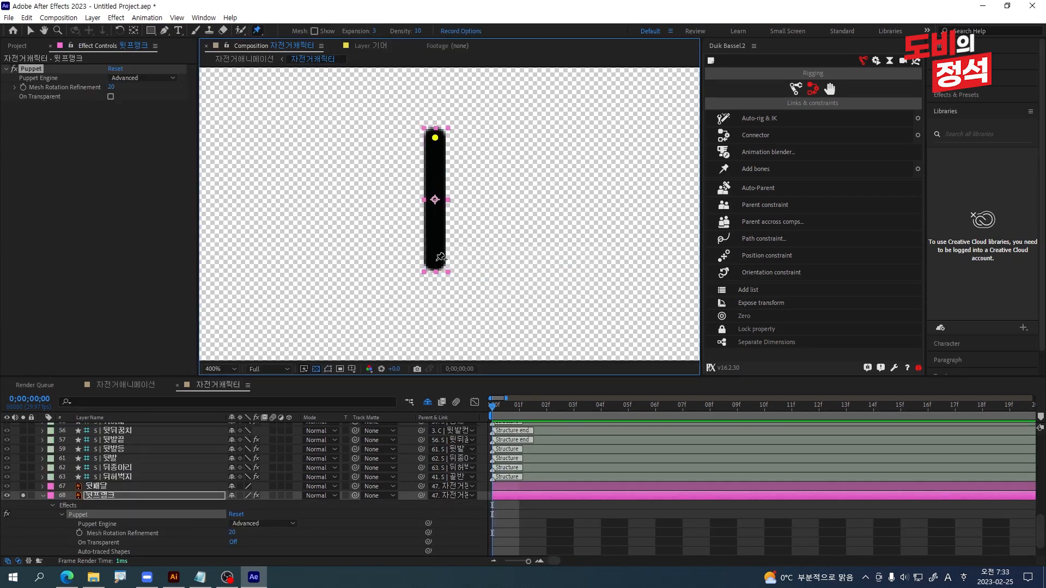
{"action": "left_click", "coordinate": [440, 257]}
Reveal the 뒷프랭크 layer's puppet pins, select both Puppet Pin 1 and Puppet Pin 2, and add Duik bones to them.
{"action": "left_click", "coordinate": [104, 496]}
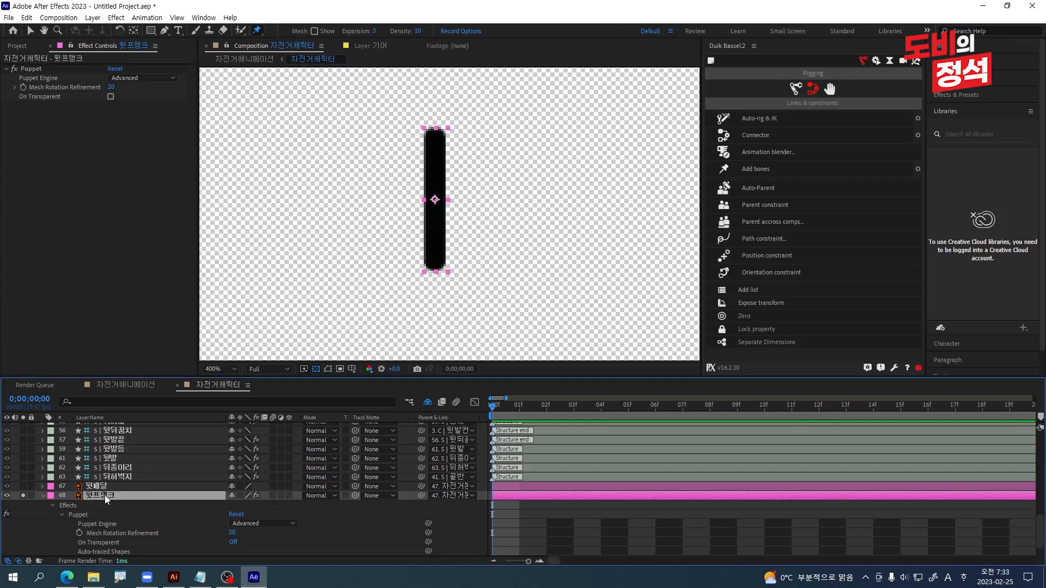
{"action": "key", "text": "u"}
{"action": "scroll", "coordinate": [147, 529], "scroll_direction": "down", "scroll_amount": 1}
{"action": "left_click", "coordinate": [117, 543]}
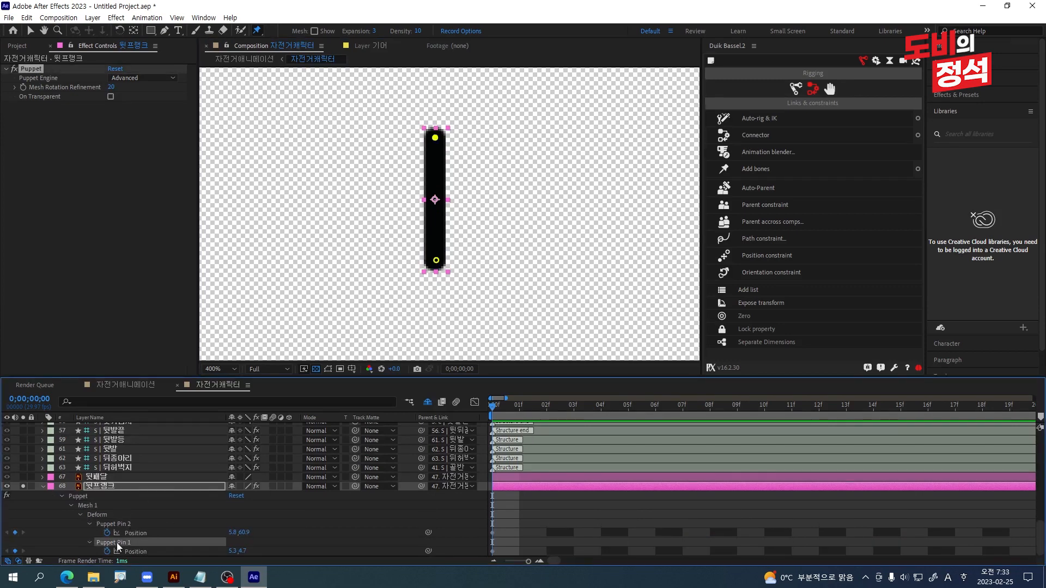
{"action": "left_click", "coordinate": [126, 525], "text": "ctrl"}
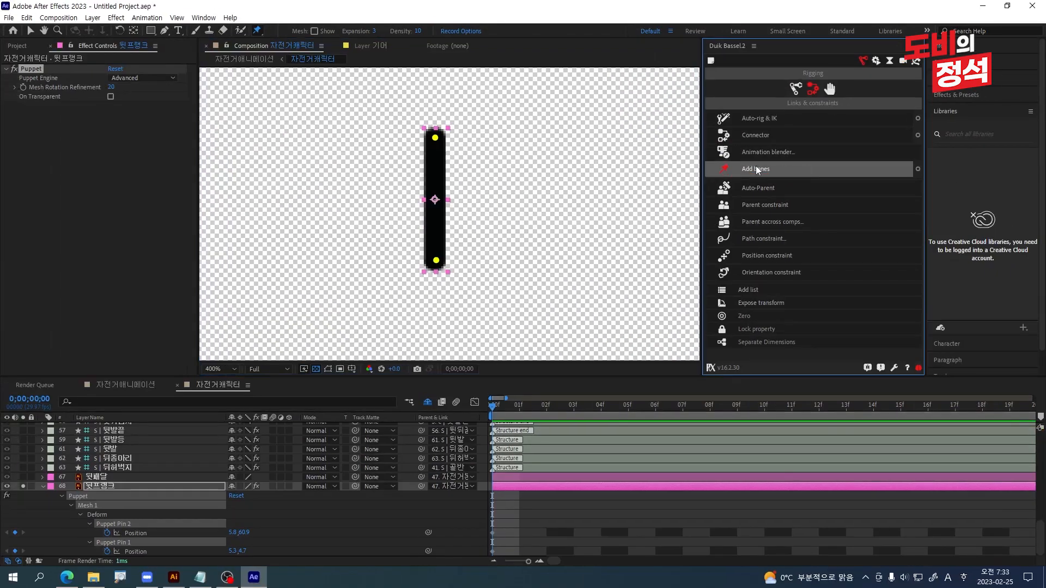
{"action": "left_click", "coordinate": [756, 169]}
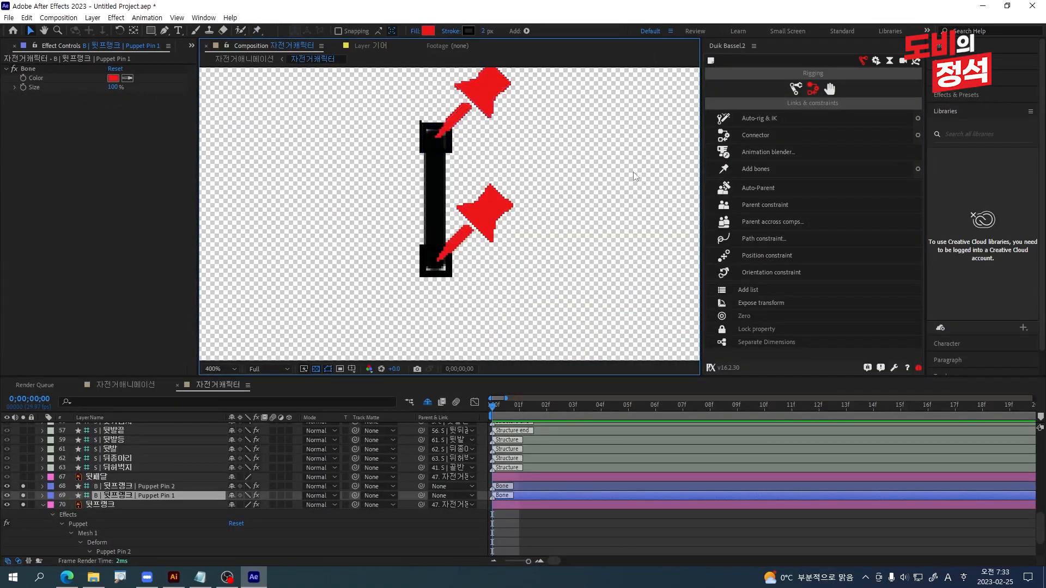
Try moving each of the rear crank's two bones, and undo the test moves.
{"action": "left_click_drag", "start_coordinate": [492, 88], "coordinate": [387, 120]}
{"action": "left_click", "coordinate": [616, 181]}
{"action": "key", "text": "ctrl+z"}
{"action": "mouse_move", "coordinate": [507, 214]}
{"action": "left_mouse_down"}
{"action": "mouse_move", "coordinate": [305, 180]}
{"action": "mouse_move", "coordinate": [281, 191]}
{"action": "mouse_move", "coordinate": [506, 230]}
{"action": "left_mouse_up"}
{"action": "left_click", "coordinate": [642, 225]}
{"action": "key", "text": "ctrl+z"}
{"action": "left_click", "coordinate": [581, 525]}
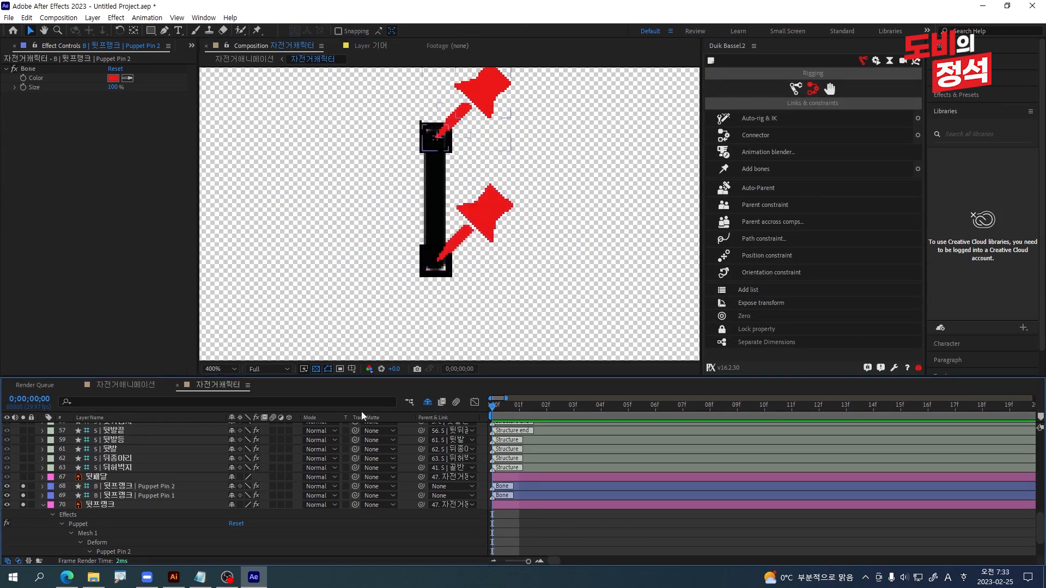
Show the shy layers and parent the 뒷프랭크 Puppet Pin 1 bone to 뒷패달 and its Puppet Pin 2 bone to 중앙기어.
{"action": "left_click", "coordinate": [428, 402]}
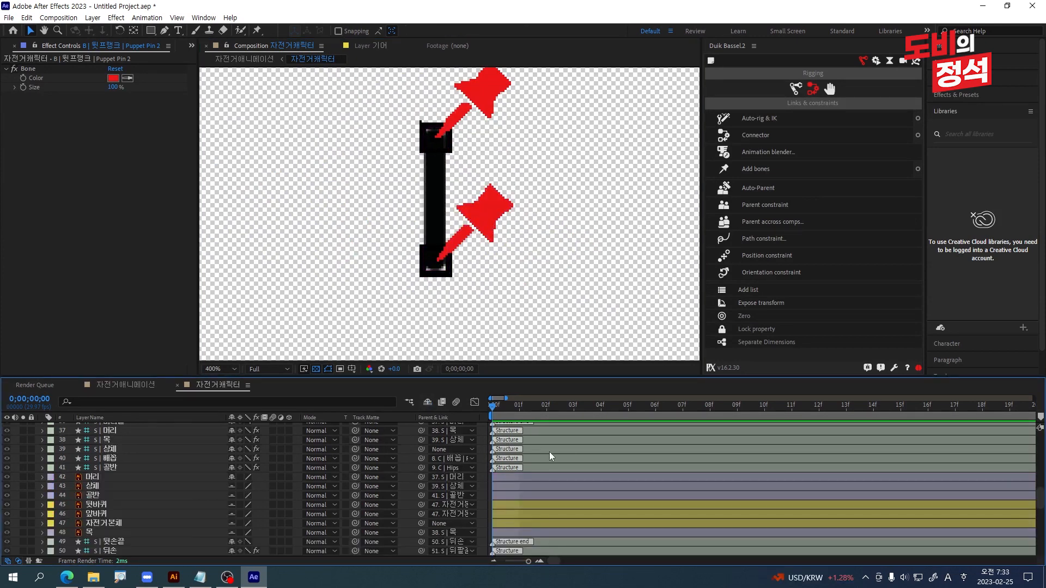
{"action": "key", "text": "grave"}
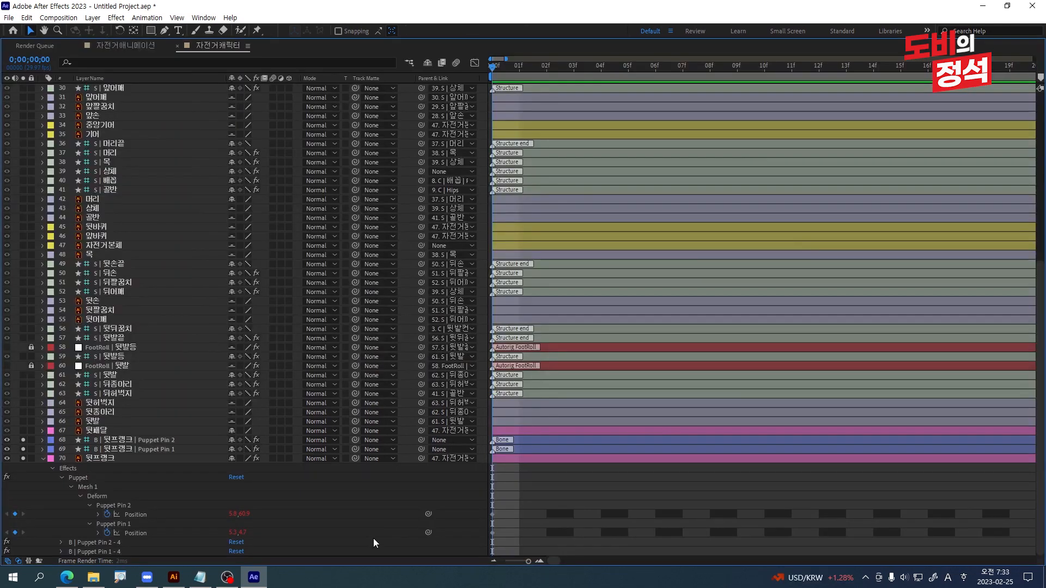
{"action": "left_click", "coordinate": [163, 448]}
{"action": "left_click_drag", "start_coordinate": [421, 450], "coordinate": [95, 434]}
{"action": "left_click", "coordinate": [158, 440]}
{"action": "left_click_drag", "start_coordinate": [421, 440], "coordinate": [107, 126]}
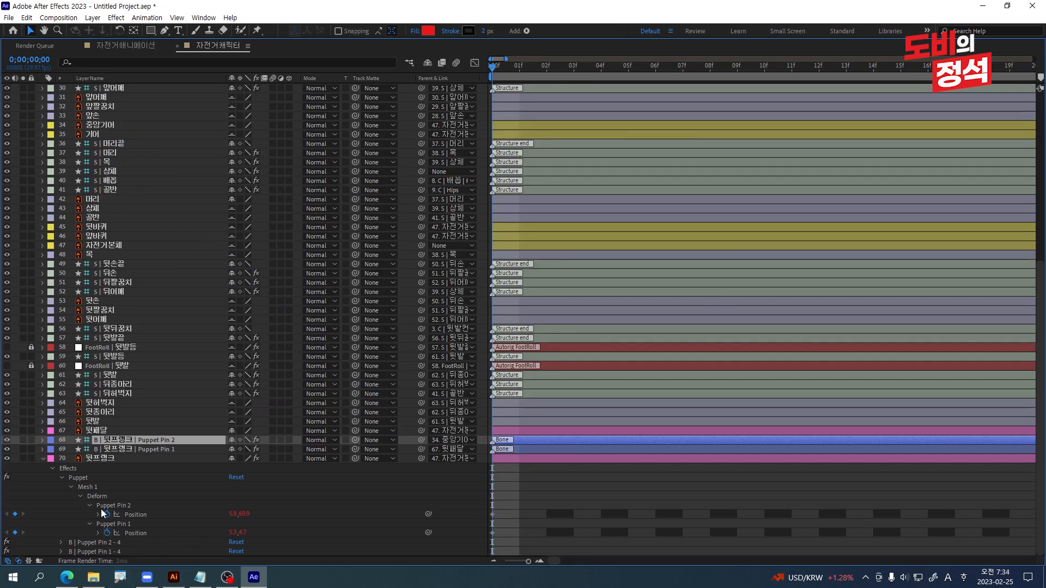
Try moving the rear pedal 뒷패달 to test the crank, and undo the test move.
{"action": "key", "text": "grave"}
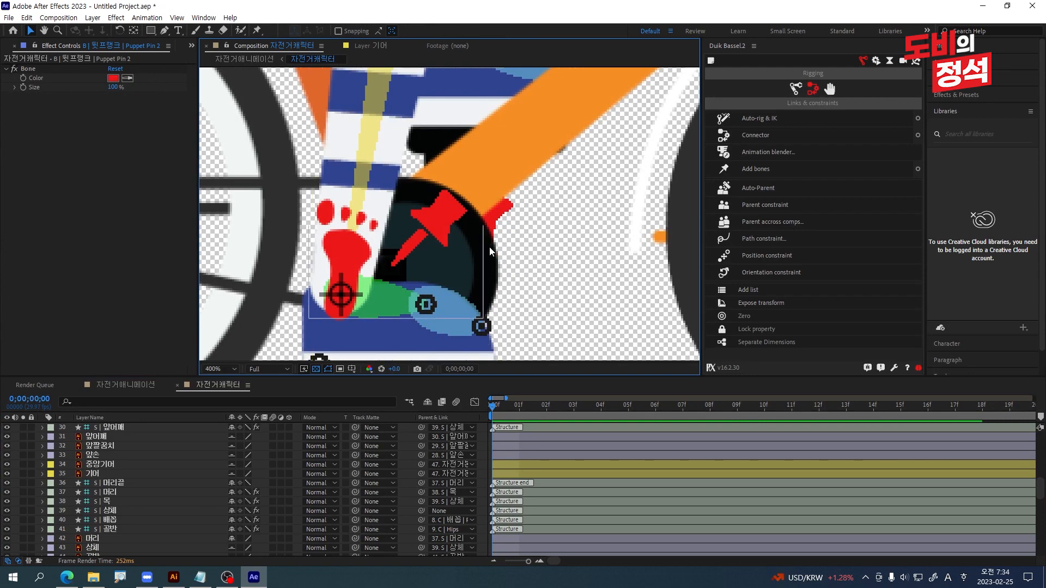
{"action": "scroll", "coordinate": [179, 501], "scroll_direction": "down", "scroll_amount": 12}
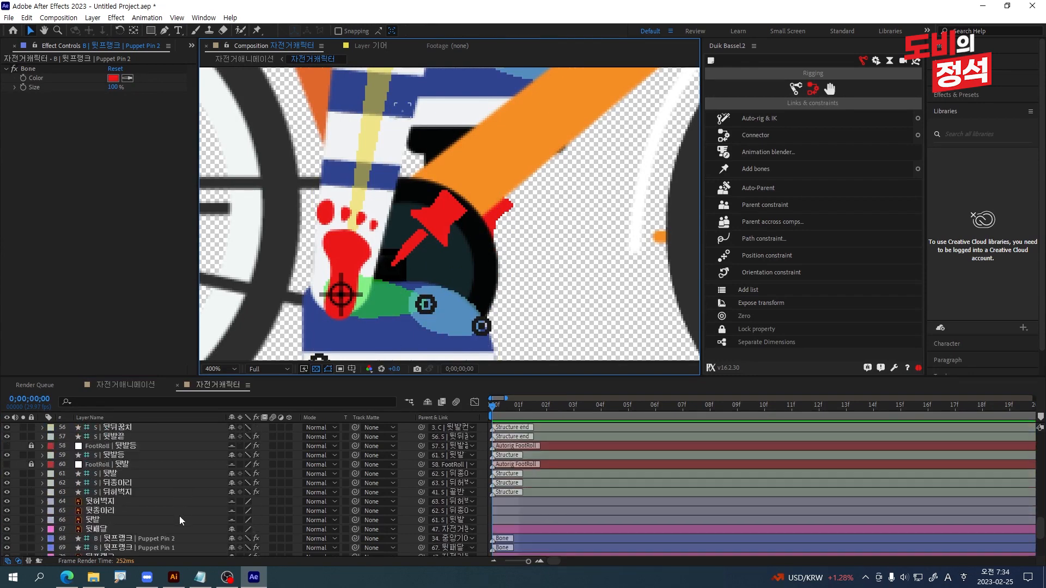
{"action": "left_click", "coordinate": [433, 141]}
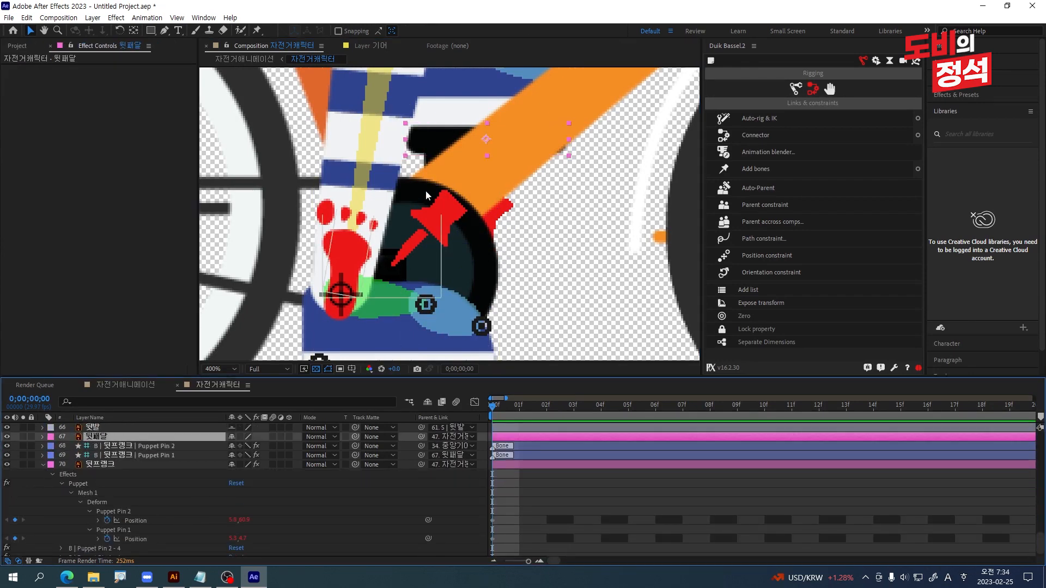
{"action": "left_click_drag", "start_coordinate": [432, 143], "coordinate": [583, 270]}
{"action": "key", "text": "ctrl+z"}
{"action": "scroll", "coordinate": [323, 211], "scroll_direction": "down", "scroll_amount": 3}
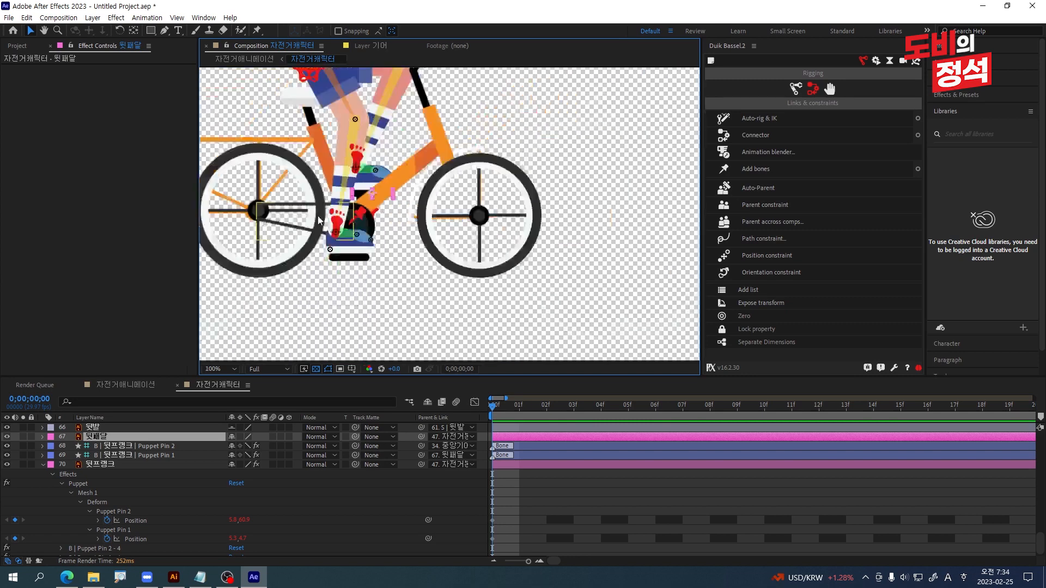
Parent the C | 뒤손컨트롤러 and C | 앞손컨트롤러 hand controllers to the 손잡이 layer, and select 손잡이.
{"action": "scroll", "coordinate": [372, 90], "scroll_direction": "up", "scroll_amount": 2}
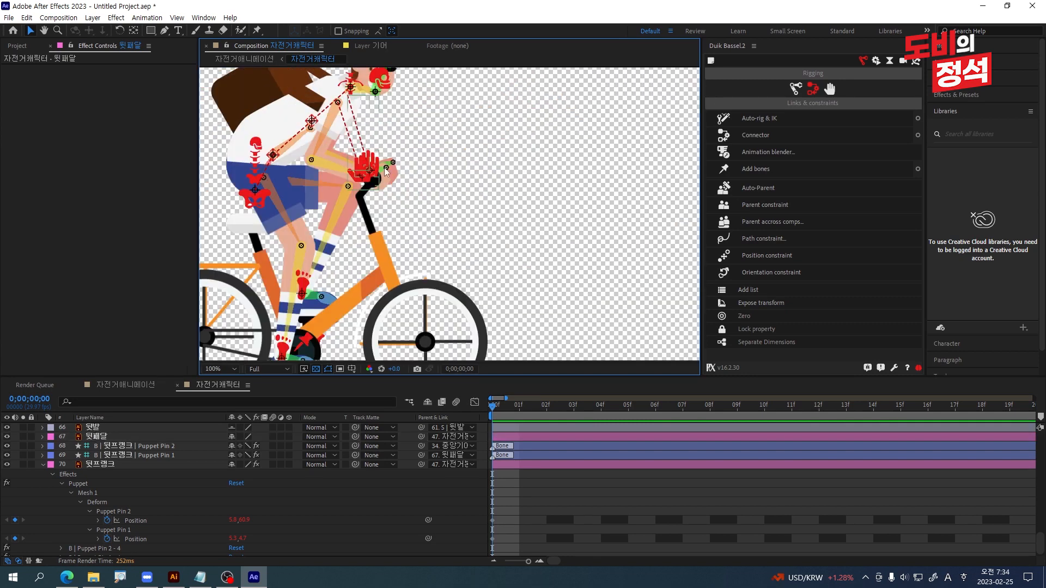
{"action": "scroll", "coordinate": [393, 158], "scroll_direction": "up", "scroll_amount": 4}
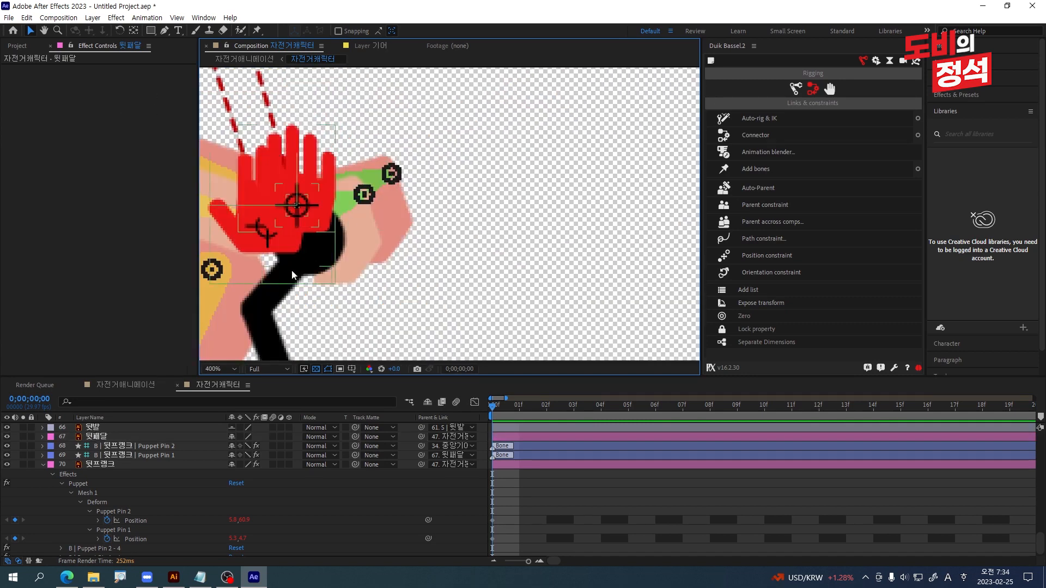
{"action": "left_click", "coordinate": [342, 265]}
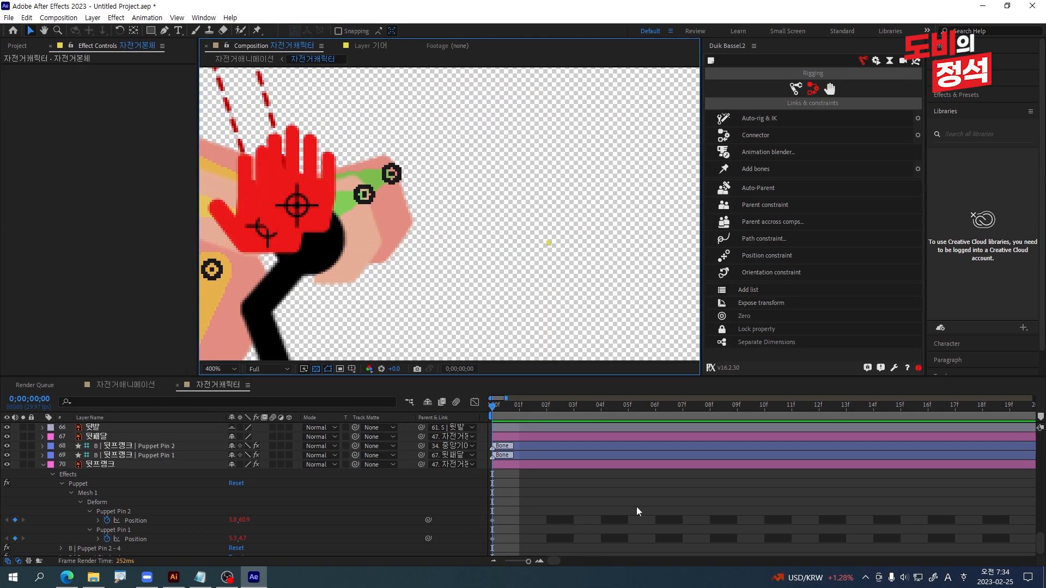
{"action": "key", "text": "grave"}
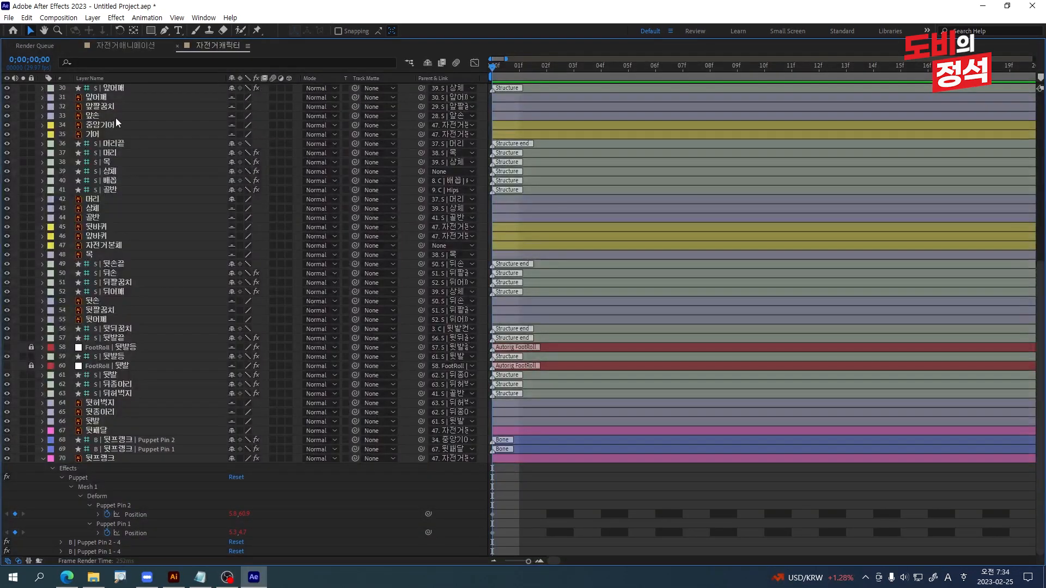
{"action": "scroll", "coordinate": [121, 109], "scroll_direction": "up", "scroll_amount": 10}
{"action": "left_click", "coordinate": [127, 98]}
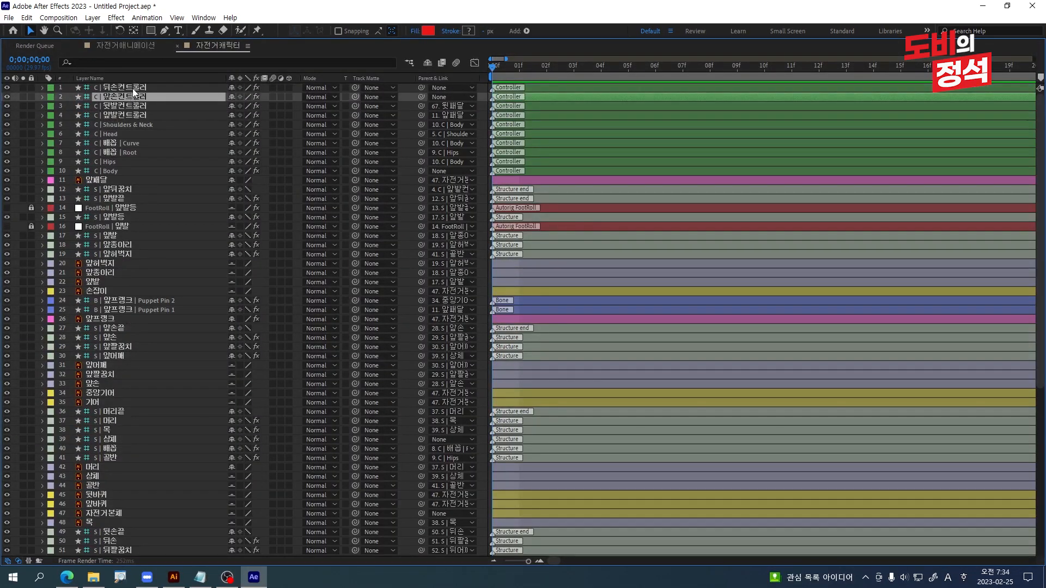
{"action": "left_click", "coordinate": [134, 89], "text": "shift"}
{"action": "left_click_drag", "start_coordinate": [421, 87], "coordinate": [125, 290]}
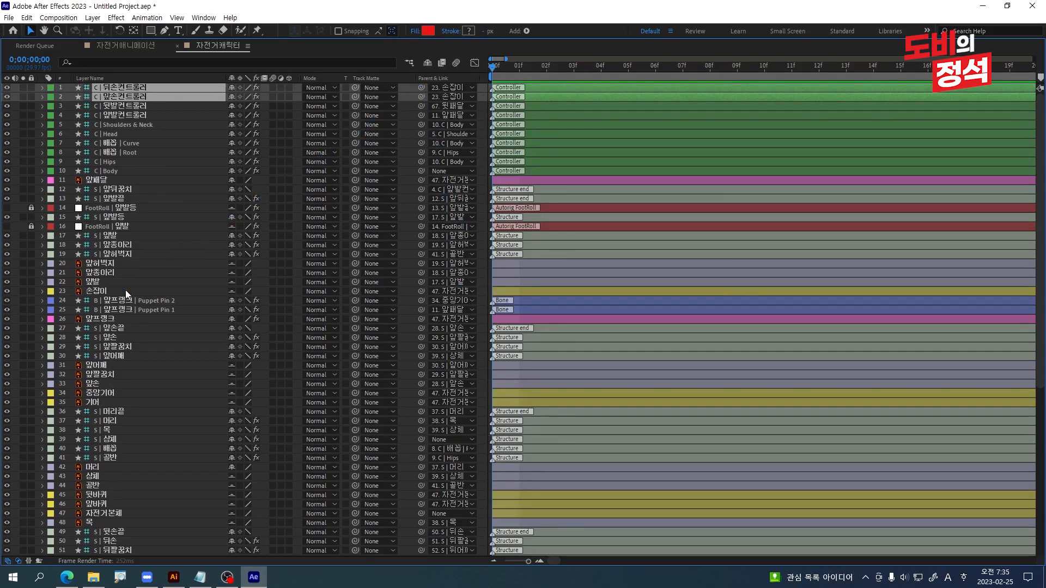
{"action": "left_click", "coordinate": [96, 290]}
{"action": "key", "text": "grave"}
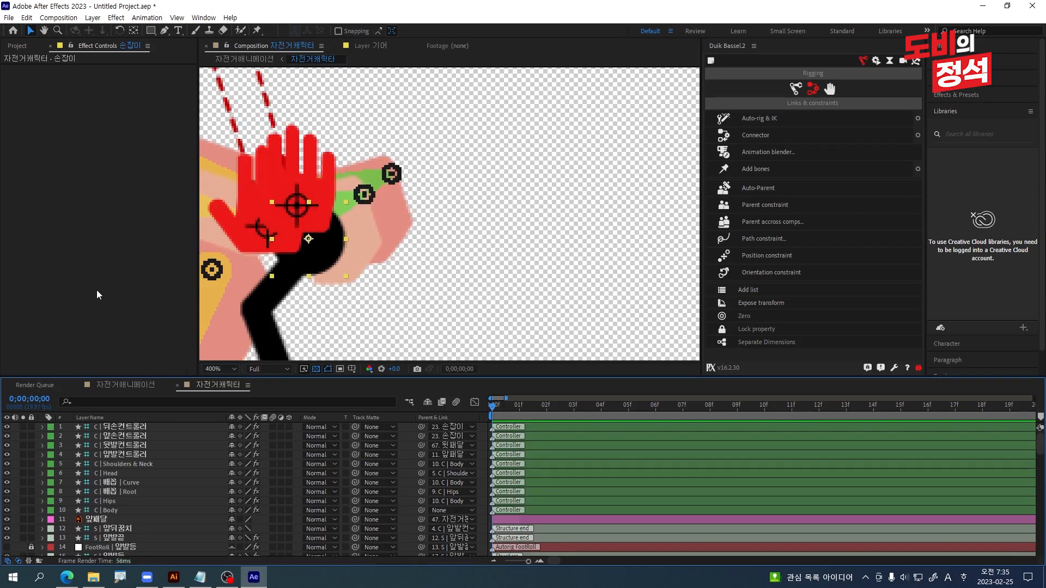
Rename the C | Body controller layer as C | 바디컨트롤러.
{"action": "scroll", "coordinate": [495, 145], "scroll_direction": "down", "scroll_amount": 6}
{"action": "left_click", "coordinate": [114, 510]}
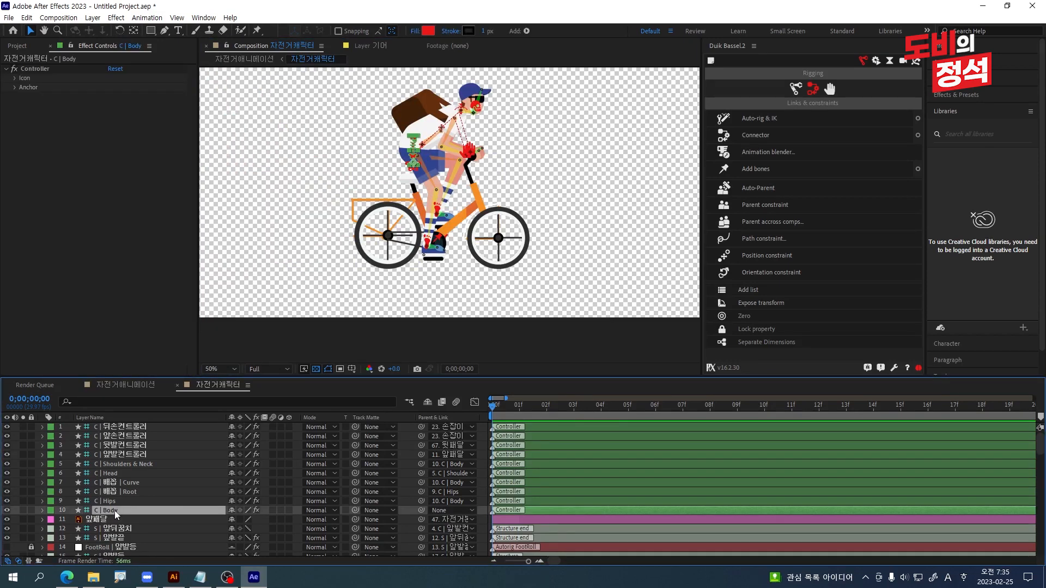
{"action": "key", "text": "Return"}
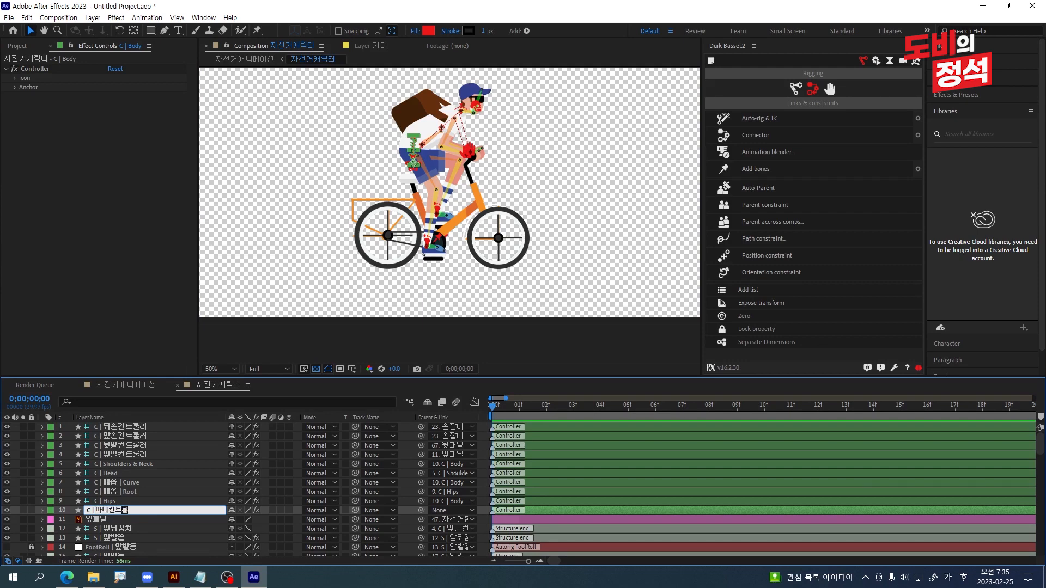
{"action": "type", "text": "C | 바디컨트롤러"}
{"action": "key", "text": "Return"}
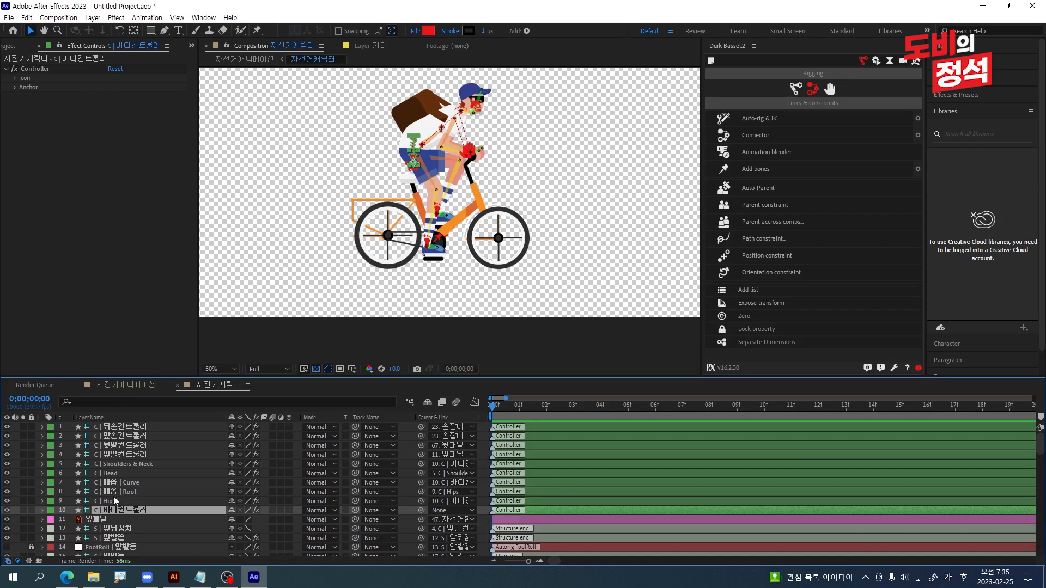
Parent the C | 바디컨트롤러 layer to the 자전거본체 layer.
{"action": "left_click", "coordinate": [96, 523]}
{"action": "left_click", "coordinate": [119, 511]}
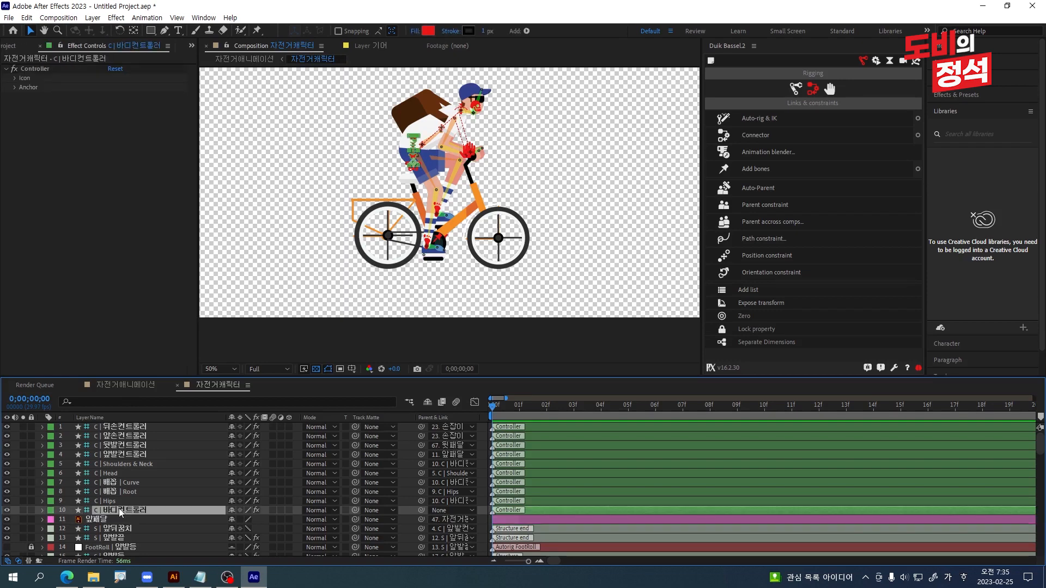
{"action": "key", "text": "grave"}
{"action": "left_click_drag", "start_coordinate": [422, 171], "coordinate": [115, 517]}
Select 자전거본체 and try nudging it down in large increments, and nudge it back up.
{"action": "scroll", "coordinate": [112, 491], "scroll_direction": "down", "scroll_amount": 5}
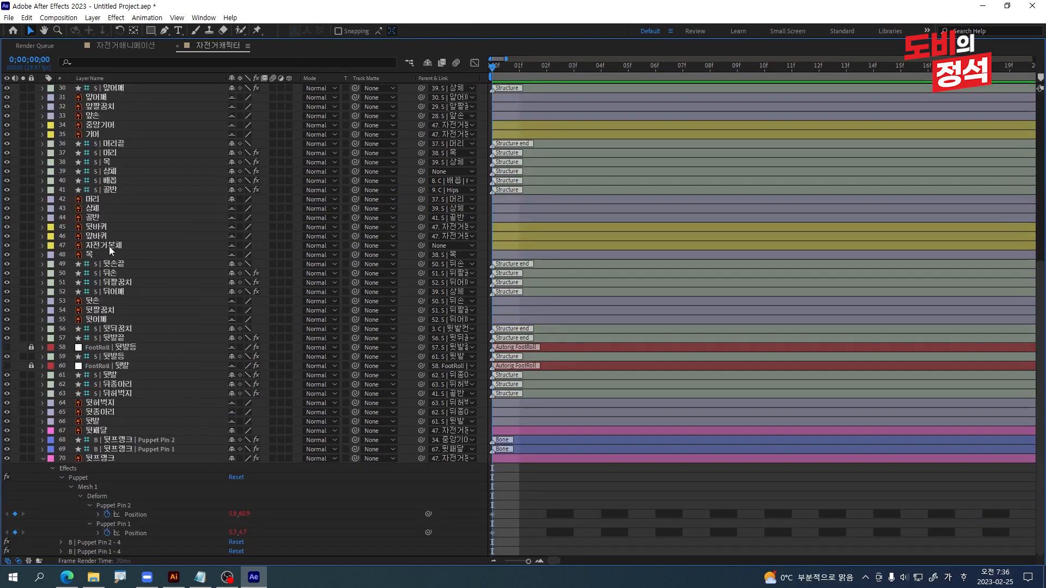
{"action": "left_click", "coordinate": [109, 246]}
{"action": "key", "text": "grave"}
{"action": "key", "text": "shift+Down"}
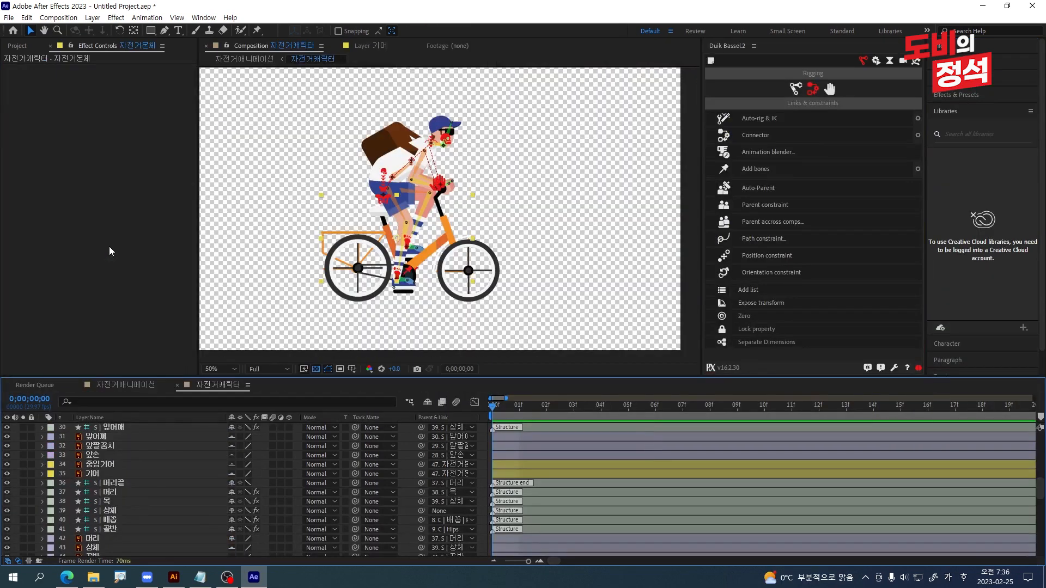
{"action": "key", "text": "shift+Down"}
{"action": "key", "text": "shift+Up"}
{"action": "key", "text": "shift+Up"}
{"action": "left_click_drag", "start_coordinate": [328, 209], "coordinate": [376, 218]}
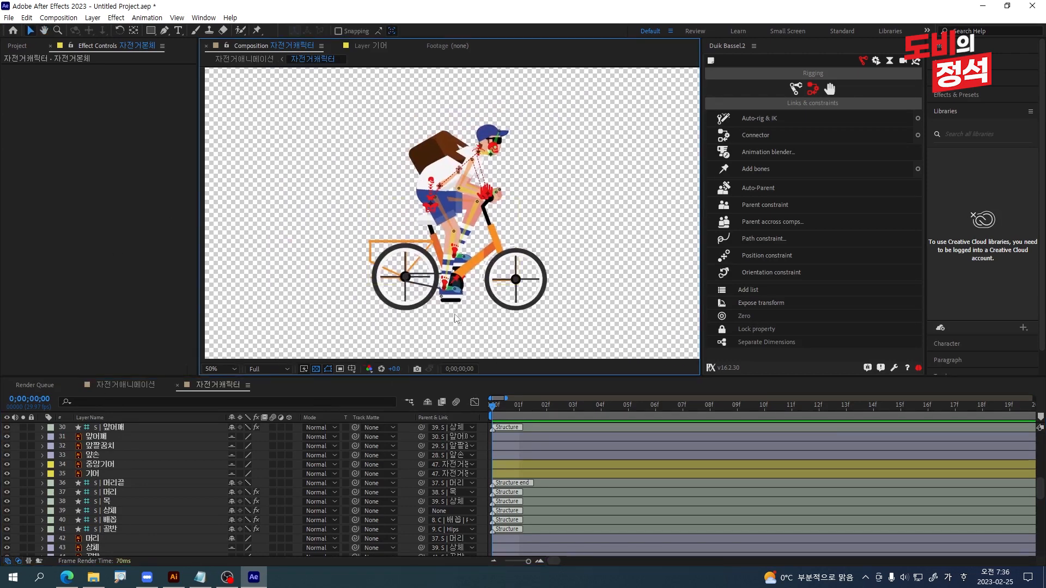
Hide the shy layers, select every Structure layer by its Sea Foam label group, and mark them all as shy.
{"action": "left_click", "coordinate": [428, 405]}
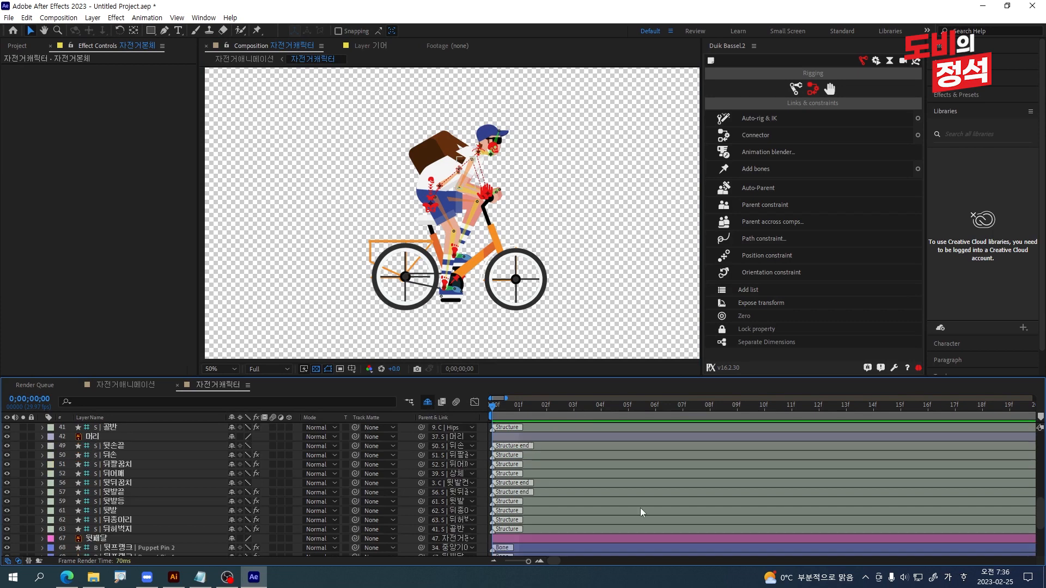
{"action": "scroll", "coordinate": [624, 489], "scroll_direction": "down", "scroll_amount": 4}
{"action": "scroll", "coordinate": [622, 490], "scroll_direction": "up", "scroll_amount": 5}
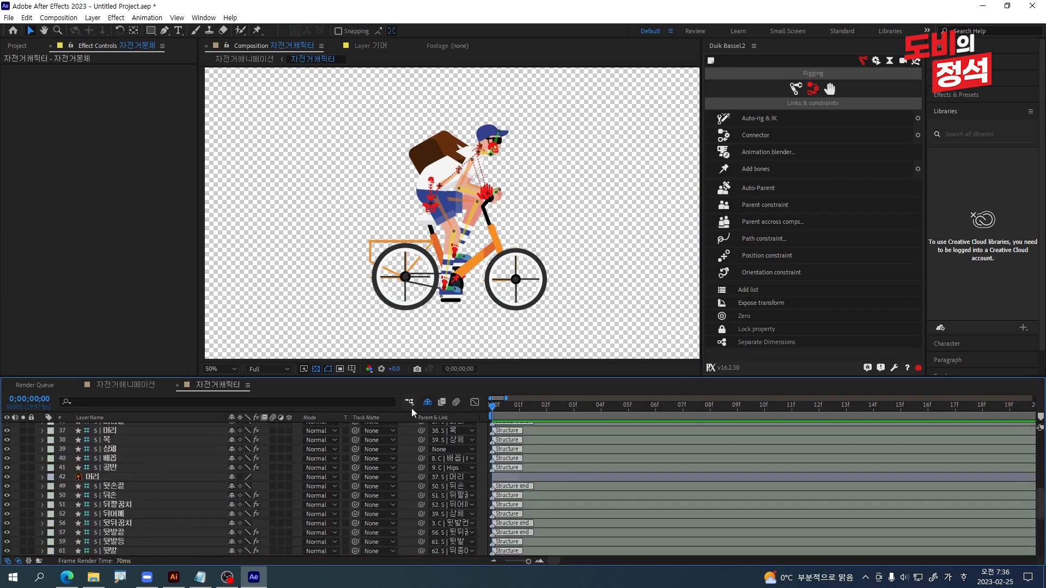
{"action": "key", "text": "grave"}
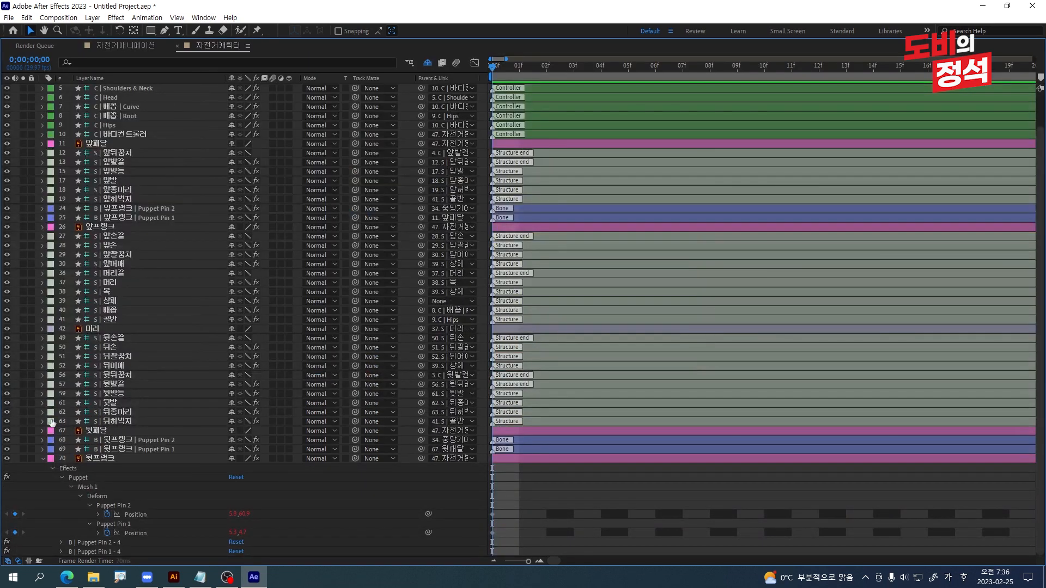
{"action": "left_click", "coordinate": [51, 154]}
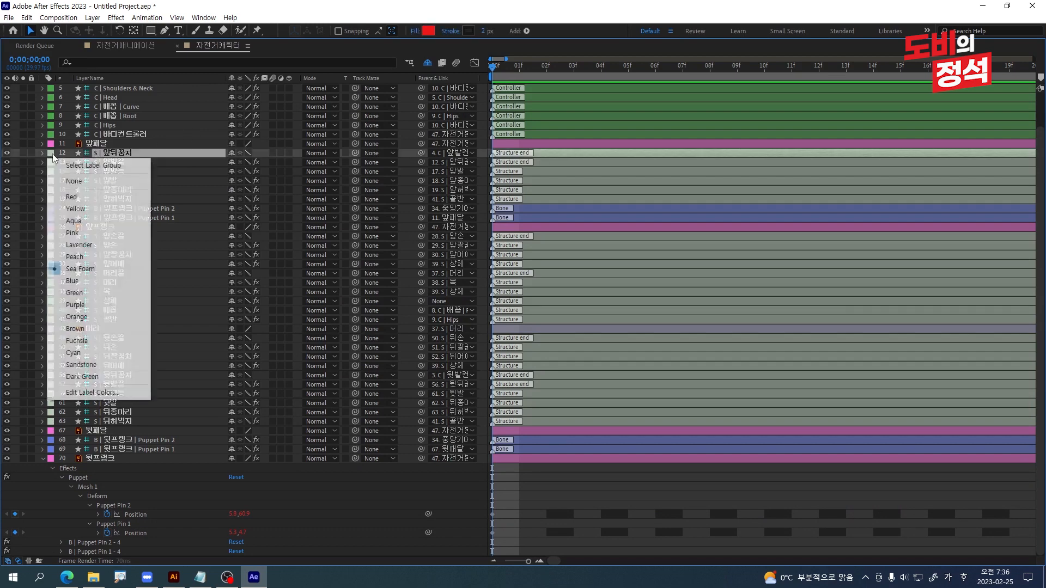
{"action": "left_click", "coordinate": [93, 165]}
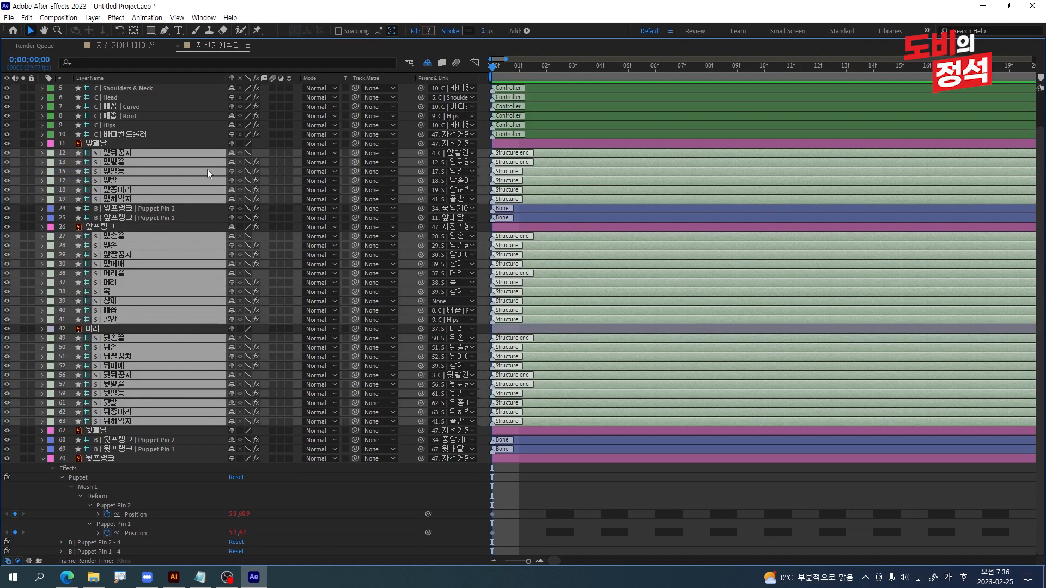
{"action": "left_click", "coordinate": [232, 153]}
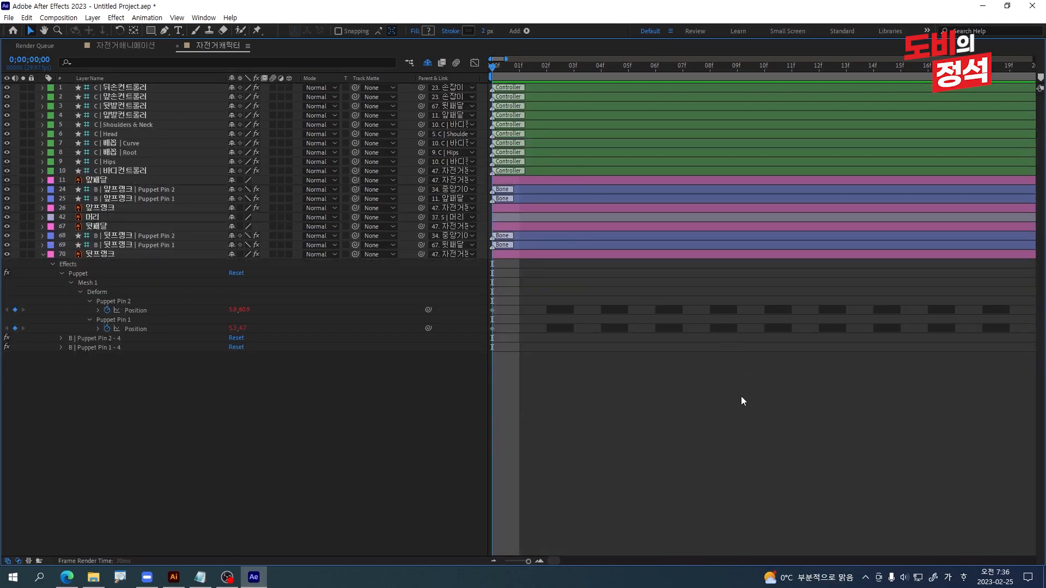
Collapse the 뒷프랭크 layer's properties and mark the four Puppet Pin bone layers of 앞프랭크 and 뒷프랭크 as shy.
{"action": "left_click", "coordinate": [43, 255]}
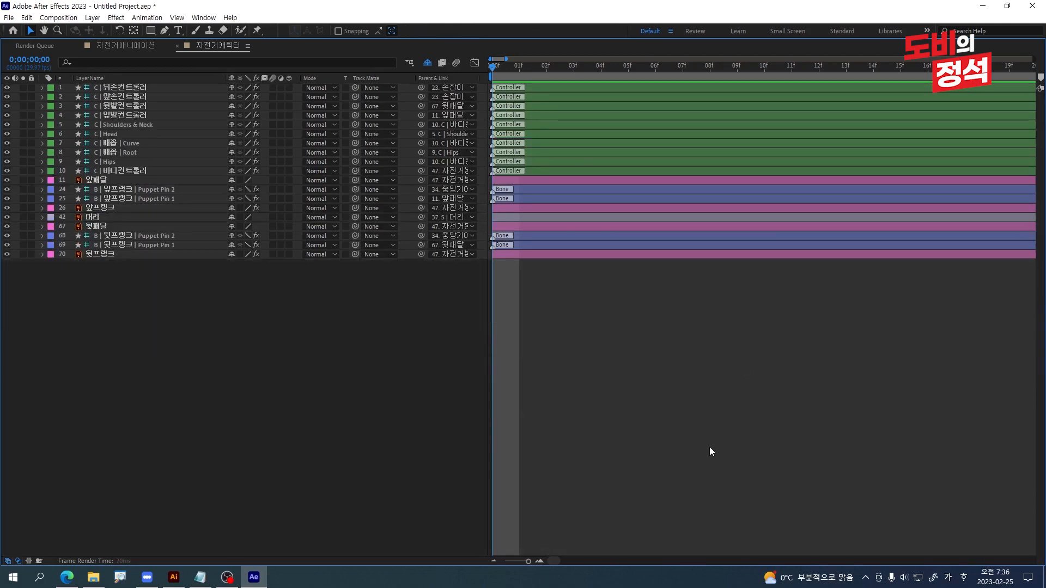
{"action": "left_click", "coordinate": [129, 245]}
{"action": "left_click", "coordinate": [149, 236], "text": "ctrl"}
{"action": "left_click", "coordinate": [157, 199], "text": "ctrl"}
{"action": "left_click", "coordinate": [158, 189], "text": "ctrl"}
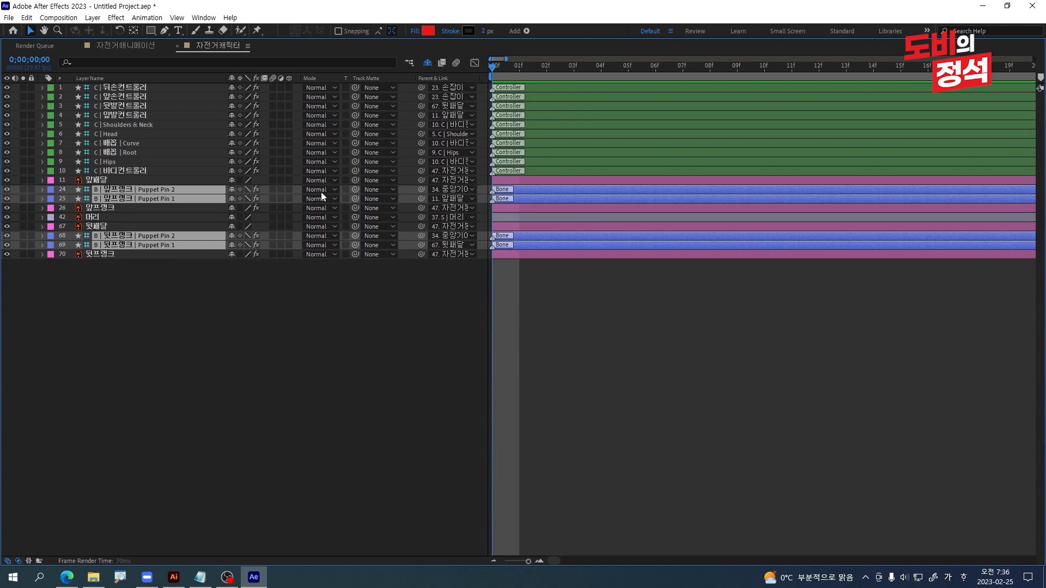
{"action": "left_click", "coordinate": [232, 189]}
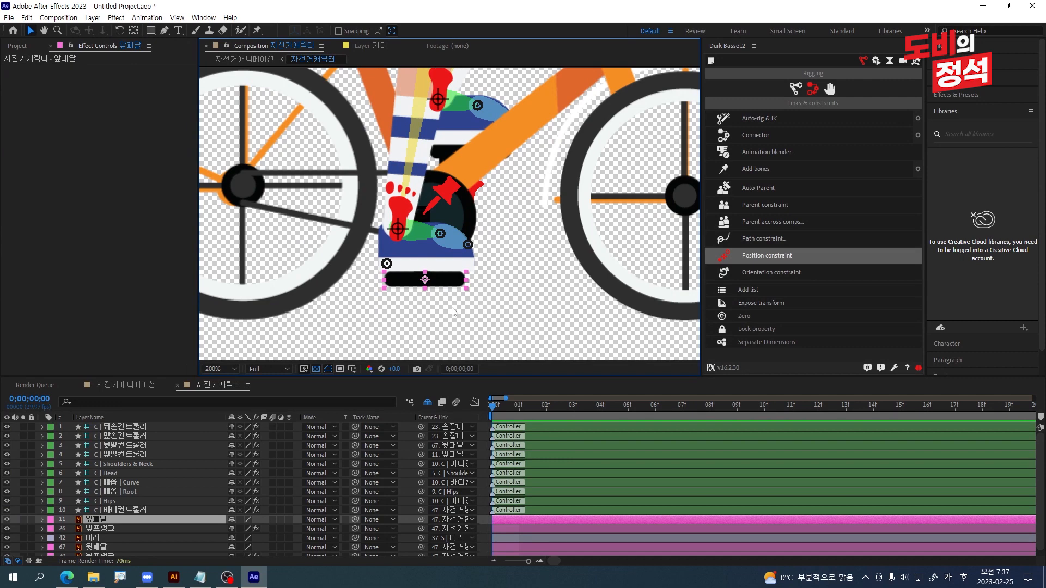
Set a Position keyframe on 앞패달 at frame 0, and at frame 10 move the pedal behind the central gear to about 205, 316.
{"action": "key", "text": "alt+shift+p"}
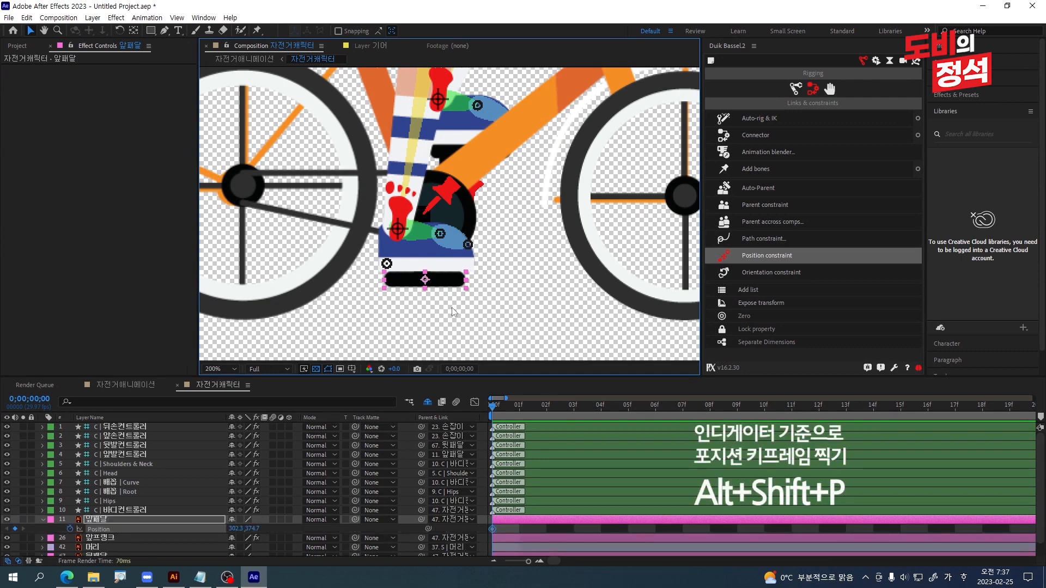
{"action": "key", "text": "shift+Page_Down"}
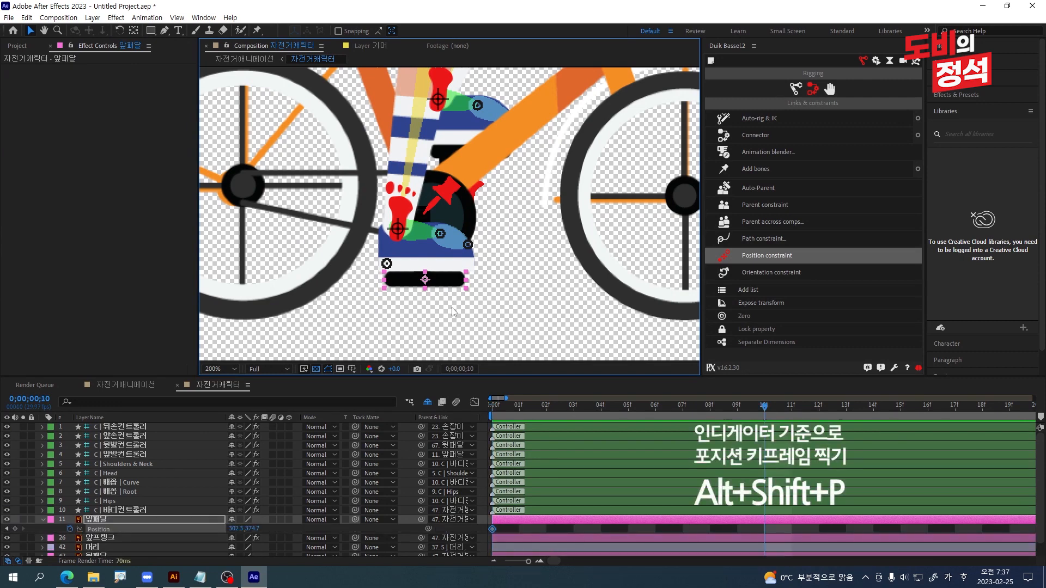
{"action": "scroll", "coordinate": [685, 466], "scroll_direction": "down", "scroll_amount": 3}
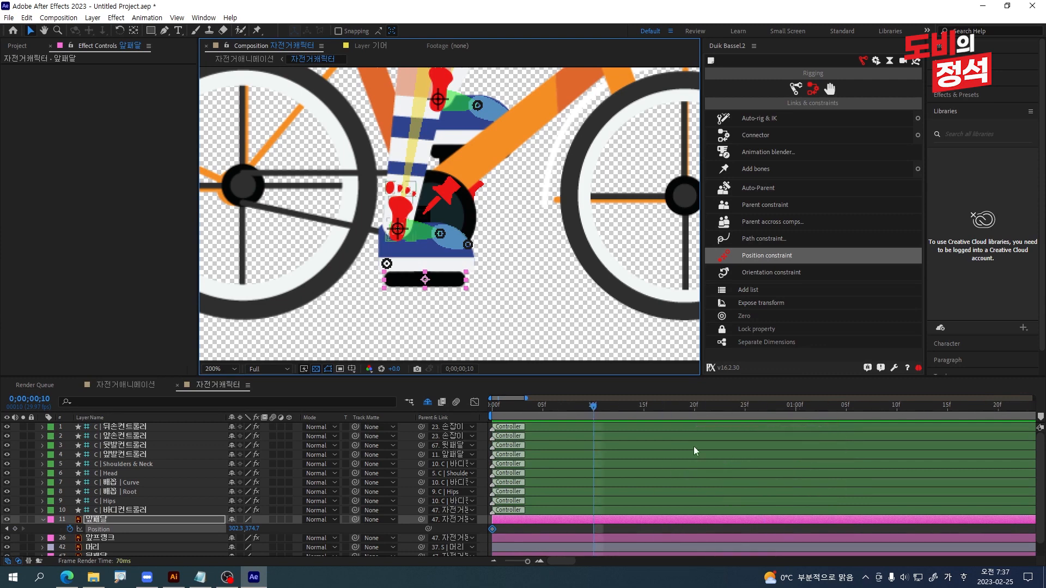
{"action": "left_click_drag", "start_coordinate": [450, 281], "coordinate": [345, 216]}
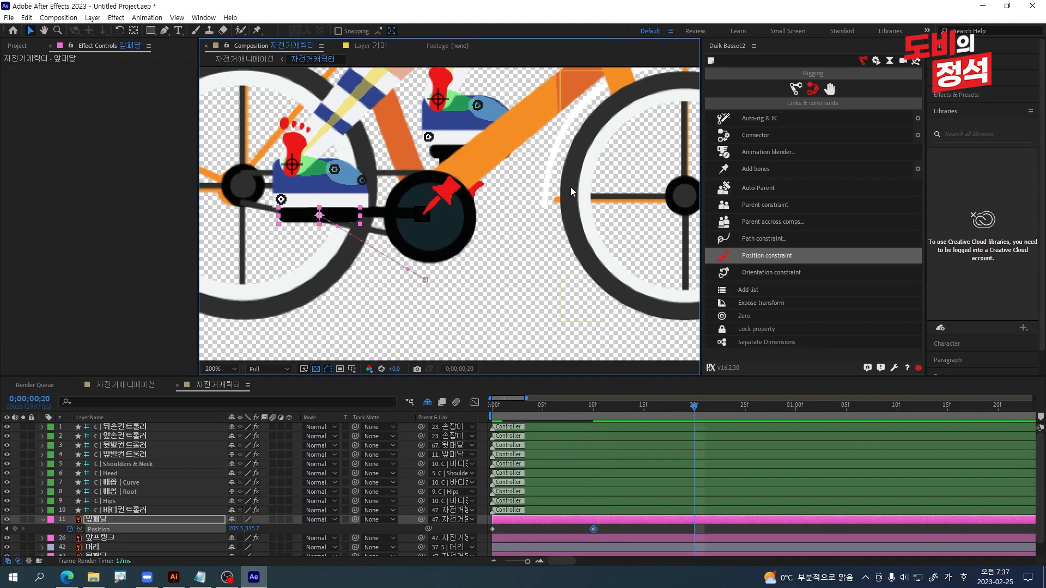
Circle 앞패달 clockwise over the central gear with Position keyframes at frame 20, 1;00 (about 348, 248) and 1;10 (about 405, 315).
{"action": "left_click_drag", "start_coordinate": [339, 218], "coordinate": [357, 163]}
{"action": "key", "text": "shift+Page_Down"}
{"action": "left_click_drag", "start_coordinate": [387, 145], "coordinate": [475, 145]}
{"action": "left_click_drag", "start_coordinate": [485, 141], "coordinate": [486, 142]}
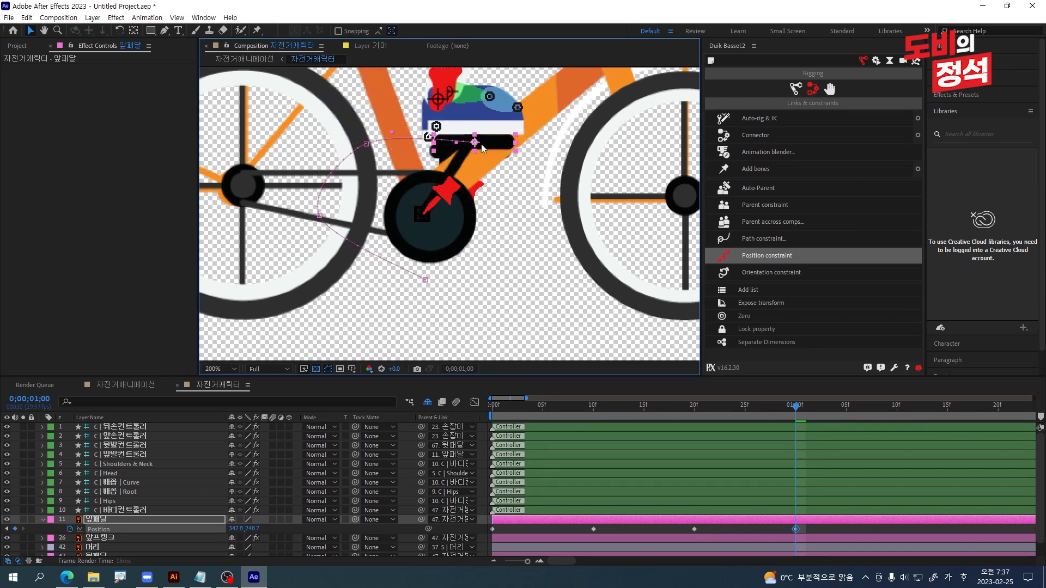
{"action": "key", "text": "shift+Page_Down"}
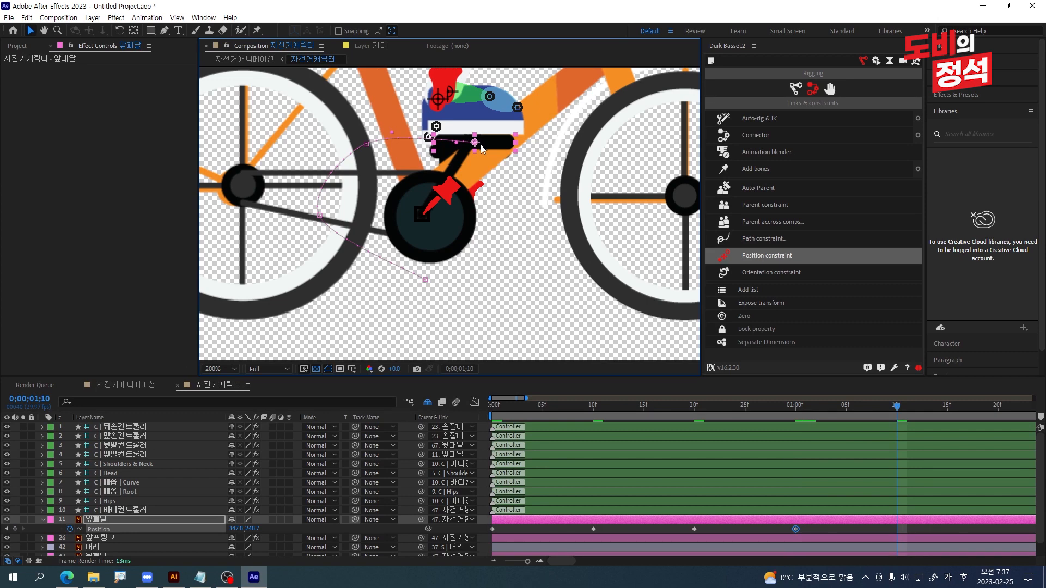
{"action": "left_click_drag", "start_coordinate": [481, 148], "coordinate": [543, 218]}
Copy the frame 0 Position keyframe of 앞패달 to 1;20 to close the pedal's circle.
{"action": "key", "text": "shift+Page_Down"}
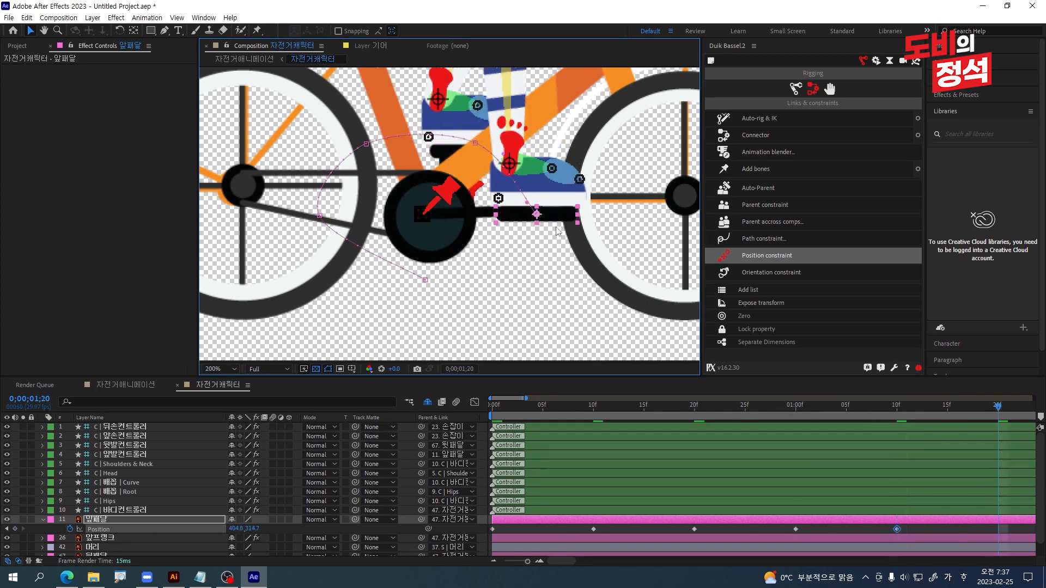
{"action": "left_click_drag", "start_coordinate": [506, 530], "coordinate": [486, 537]}
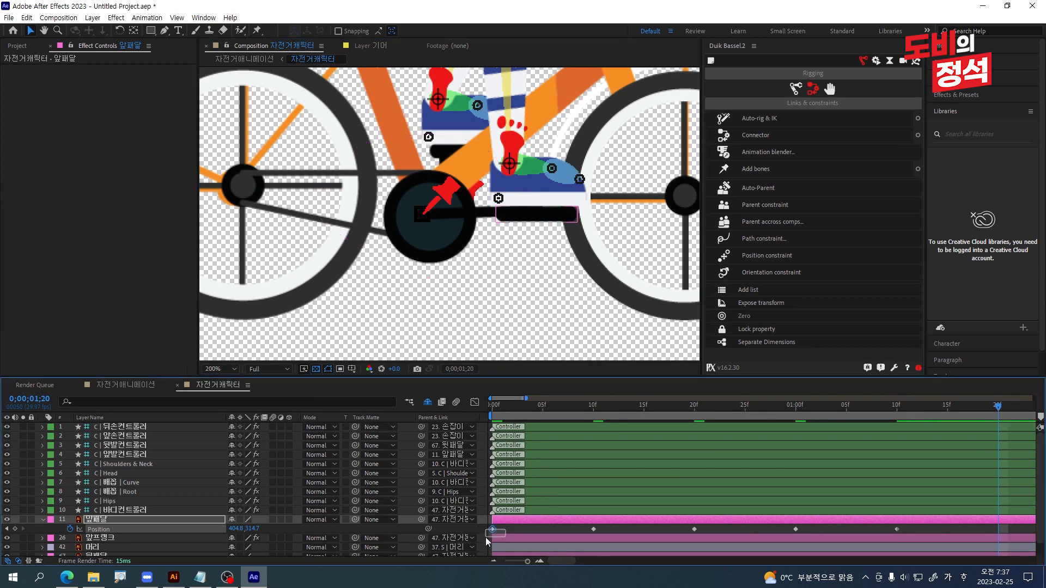
{"action": "key", "text": "ctrl+c"}
{"action": "key", "text": "ctrl+v"}
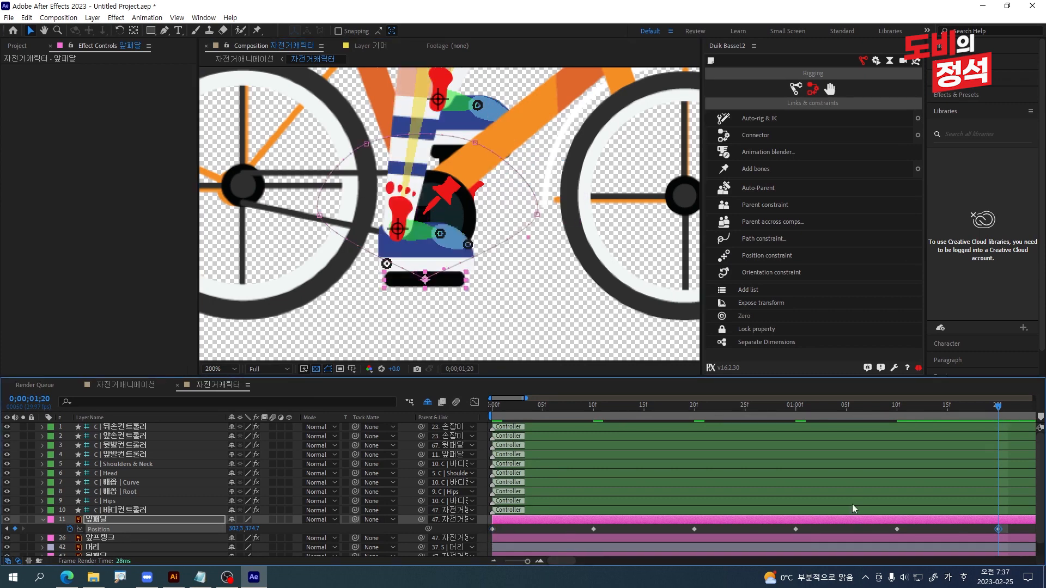
Play the animation from the start to check the front pedal's path around the central gear.
{"action": "key", "text": "Home"}
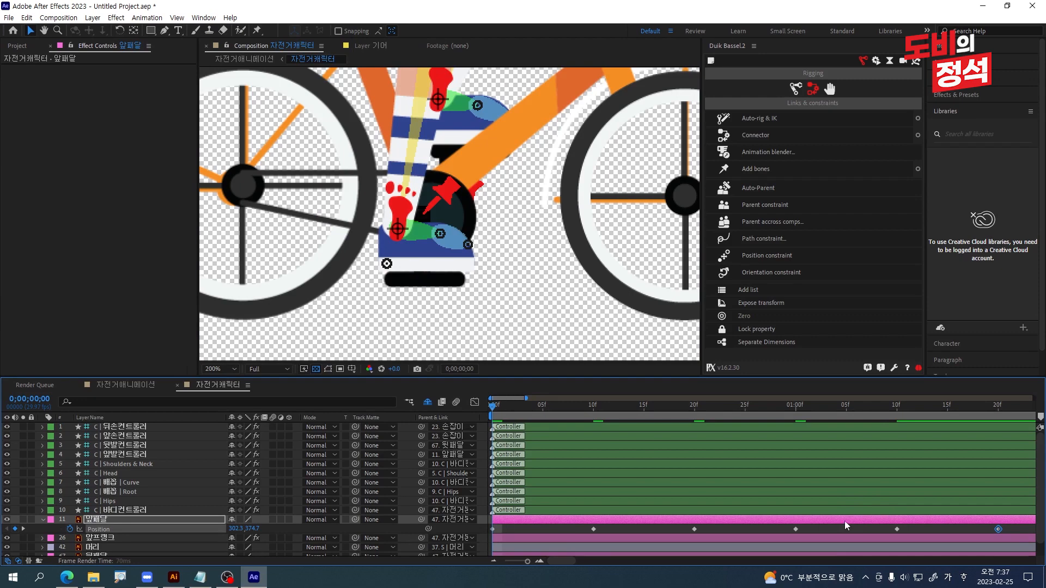
{"action": "key", "text": "space"}
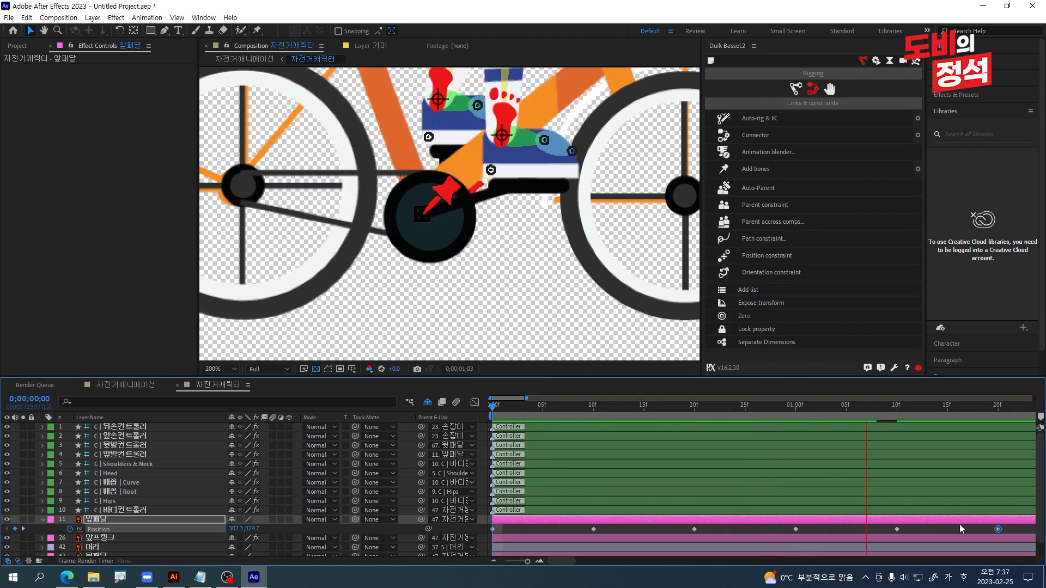
{"action": "key", "text": "space"}
{"action": "key", "text": "space"}
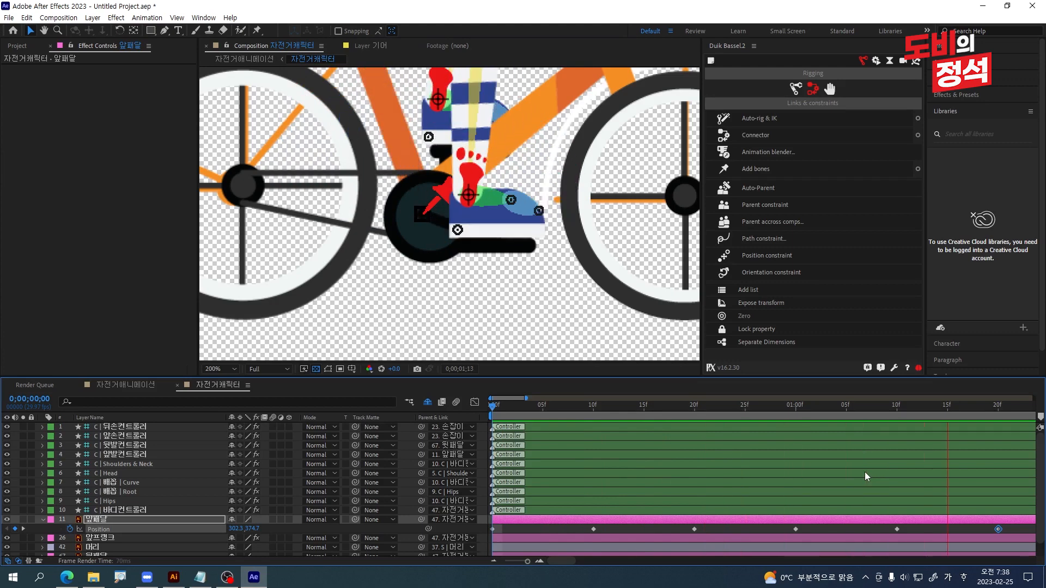
{"action": "key", "text": "space"}
{"action": "key", "text": "space"}
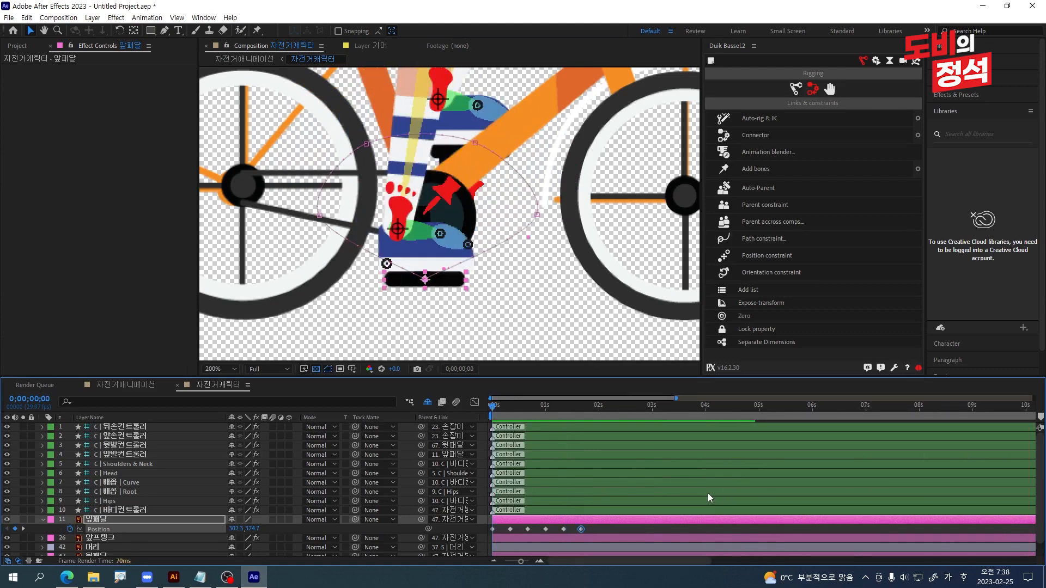
Set a Position keyframe on 뒷패달 at frame 0, and at frame 10 move the pedal to about 419, 309.
{"action": "scroll", "coordinate": [708, 493], "scroll_direction": "down", "scroll_amount": 1}
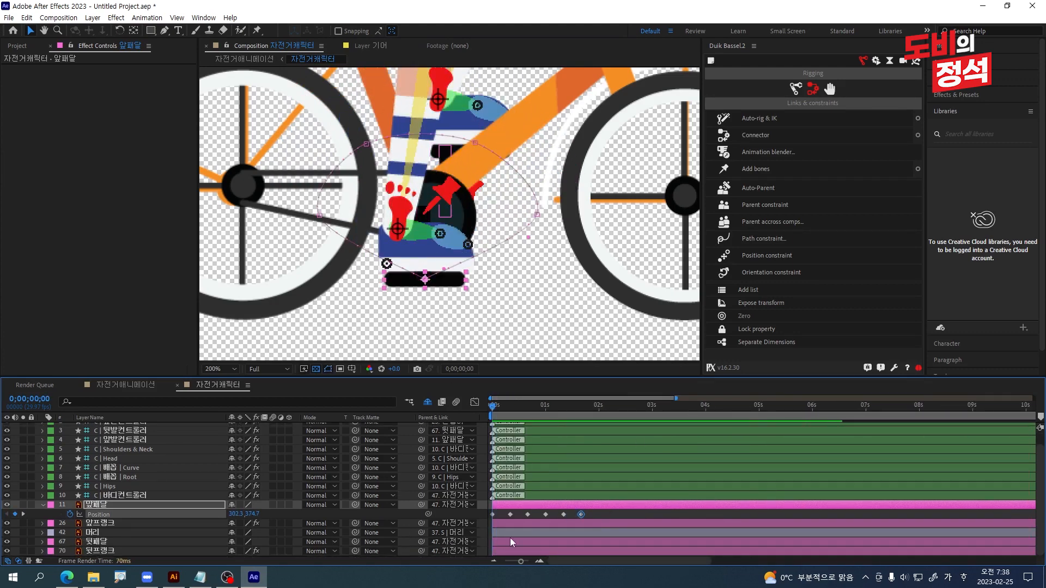
{"action": "left_click", "coordinate": [99, 542]}
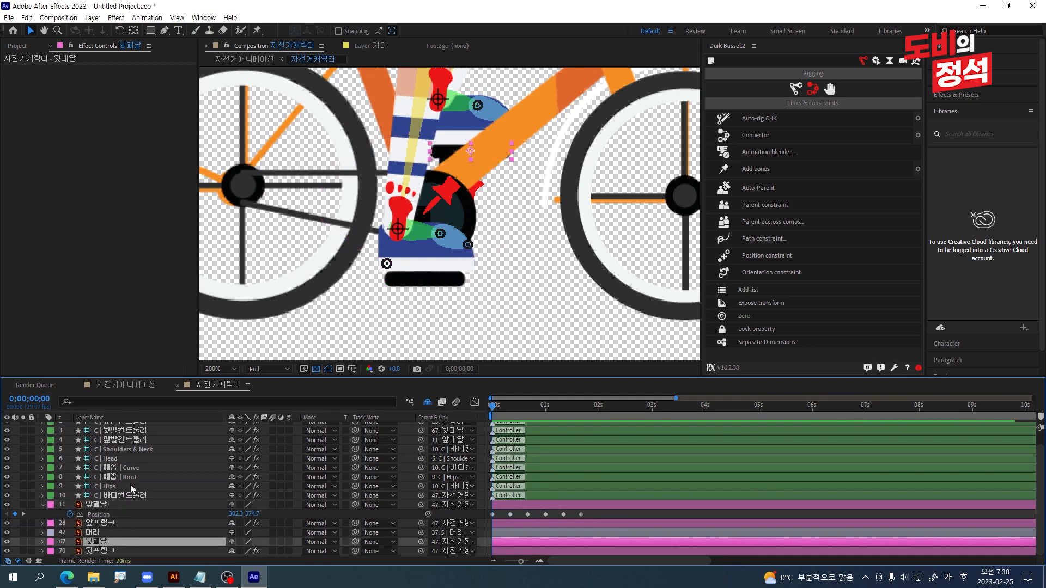
{"action": "key", "text": "alt+shift+p"}
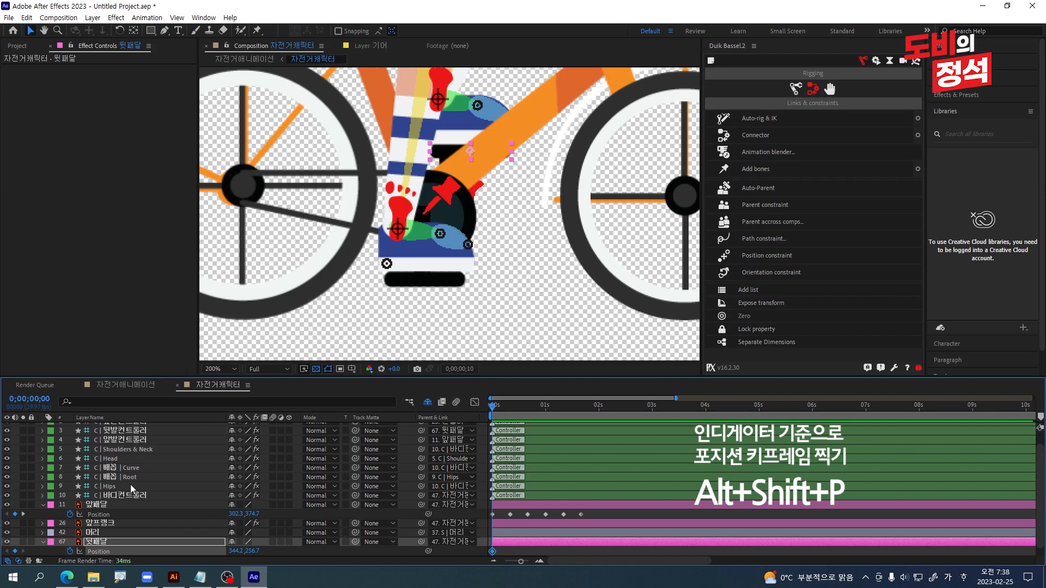
{"action": "key", "text": "shift+Page_Down"}
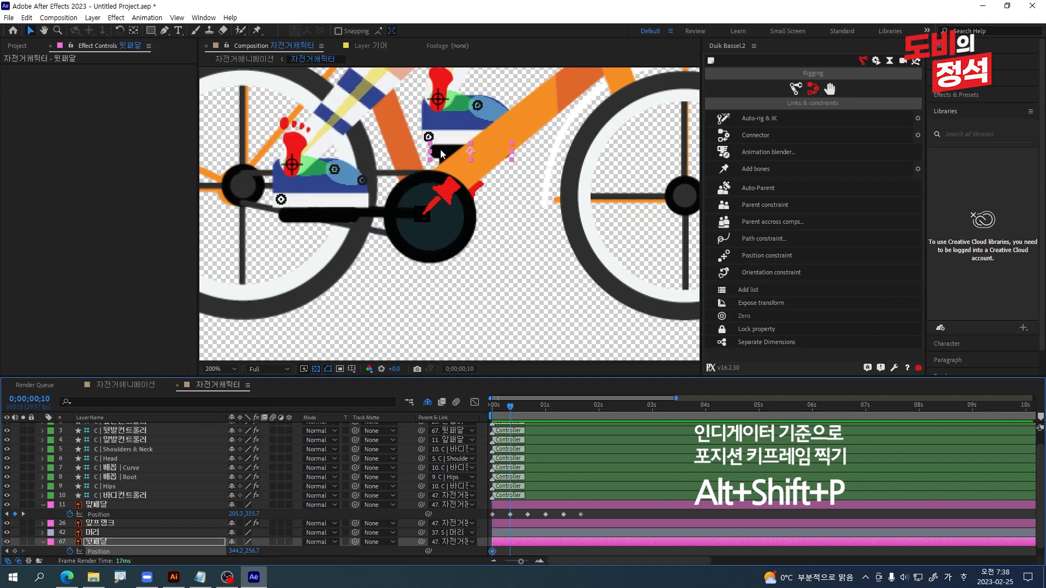
{"action": "left_click_drag", "start_coordinate": [440, 154], "coordinate": [522, 209]}
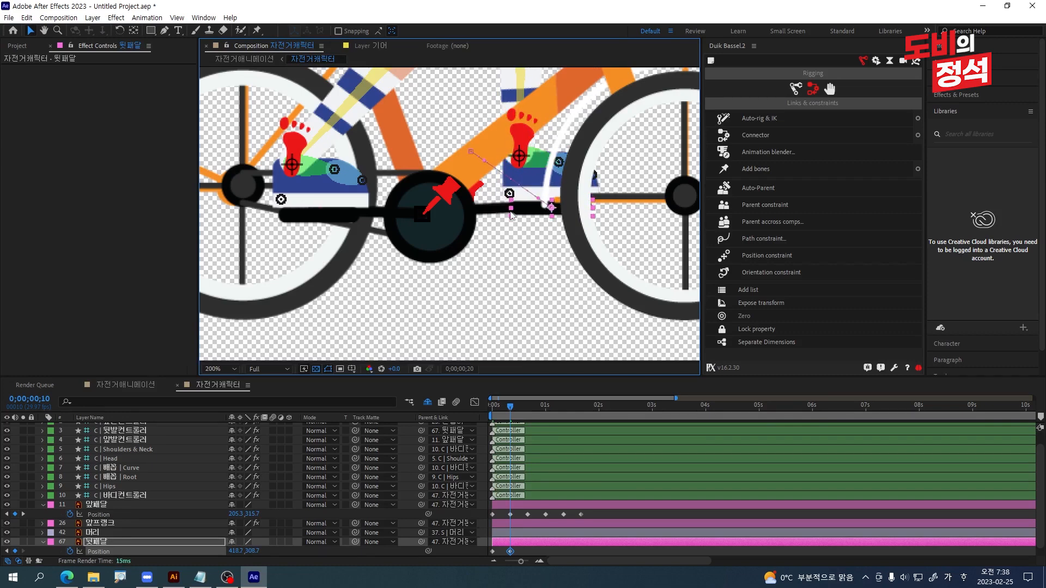
Circle 뒷패달 clockwise beneath the gear with Position keyframes at frame 20 (about 407, 378), 1;00 and 1;10 (about 221, 307).
{"action": "key", "text": "shift+Page_Down"}
{"action": "left_click_drag", "start_coordinate": [529, 218], "coordinate": [513, 293]}
{"action": "key", "text": "shift+Page_Down"}
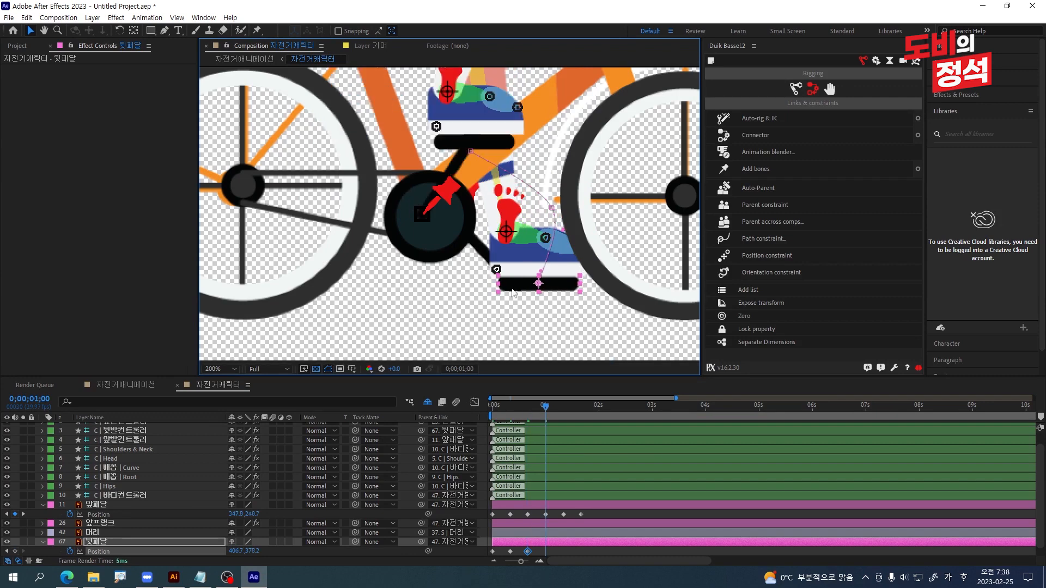
{"action": "left_click_drag", "start_coordinate": [522, 293], "coordinate": [318, 210]}
{"action": "key", "text": "shift+Page_Down"}
Copy the frame 0 Position keyframe of 뒷패달 to 1;20 so the rear pedal completes its circle.
{"action": "key", "text": "shift+Page_Down"}
{"action": "left_click", "coordinate": [487, 559]}
{"action": "left_click_drag", "start_coordinate": [498, 550], "coordinate": [485, 556]}
{"action": "key", "text": "ctrl+c"}
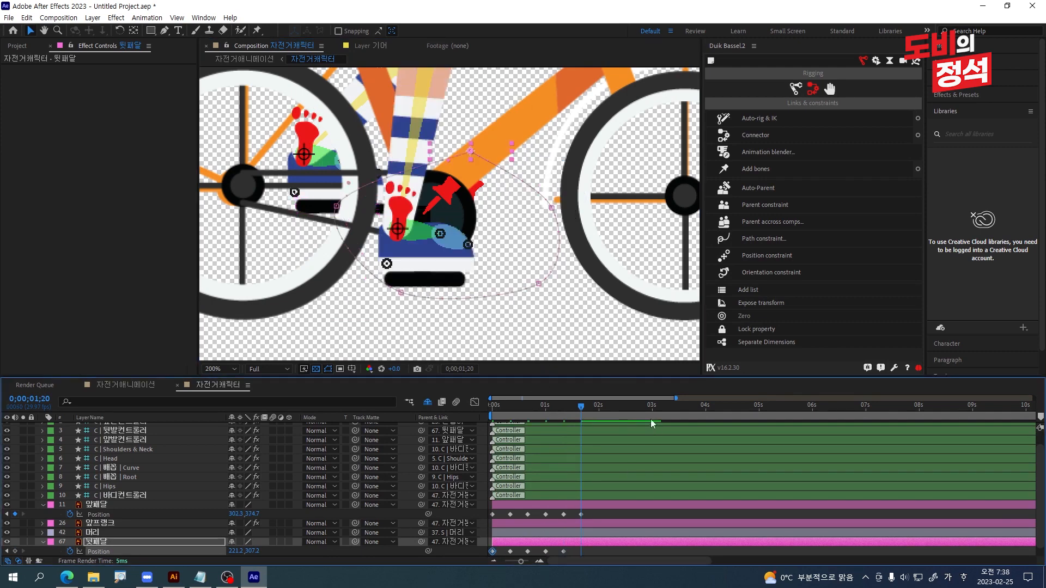
{"action": "key", "text": "ctrl+v"}
Play the animation from the start with the whole cyclist in view to check both pedals and legs.
{"action": "key", "text": "Home"}
{"action": "scroll", "coordinate": [515, 136], "scroll_direction": "down", "scroll_amount": 6}
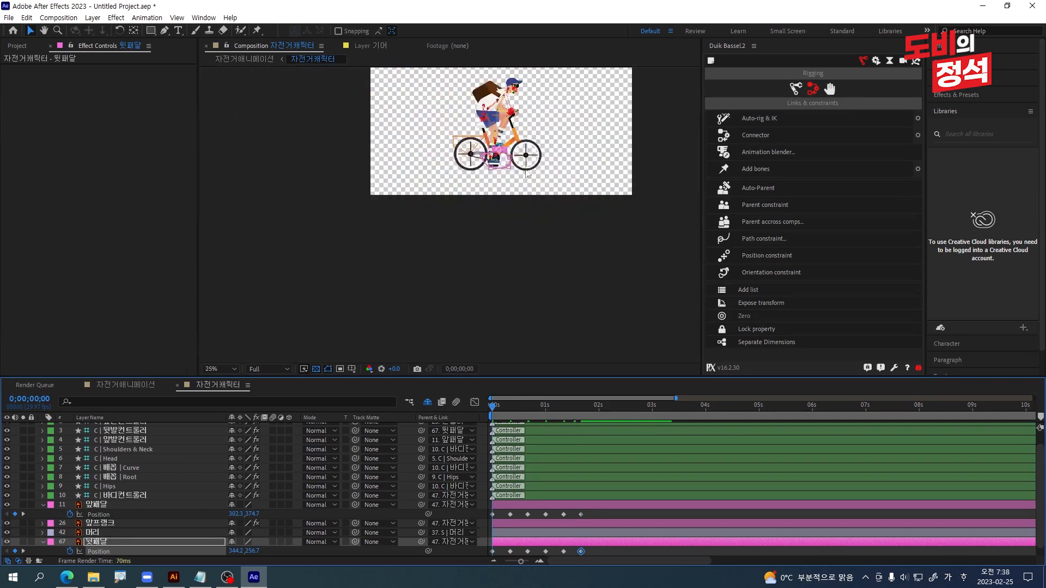
{"action": "key", "text": "space"}
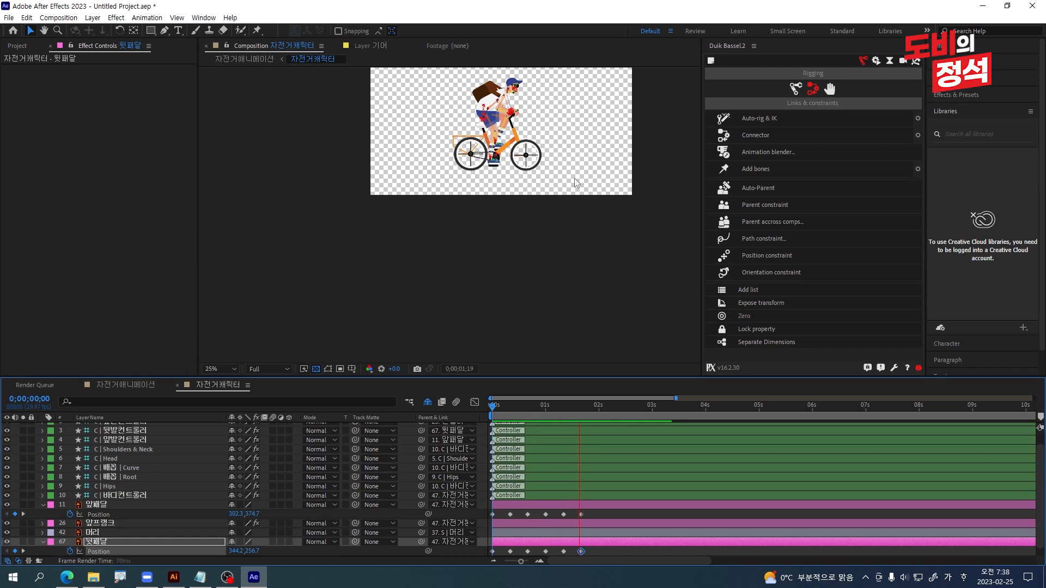
{"action": "key", "text": "space"}
{"action": "key", "text": "Home"}
{"action": "key", "text": "space"}
{"action": "key", "text": "space"}
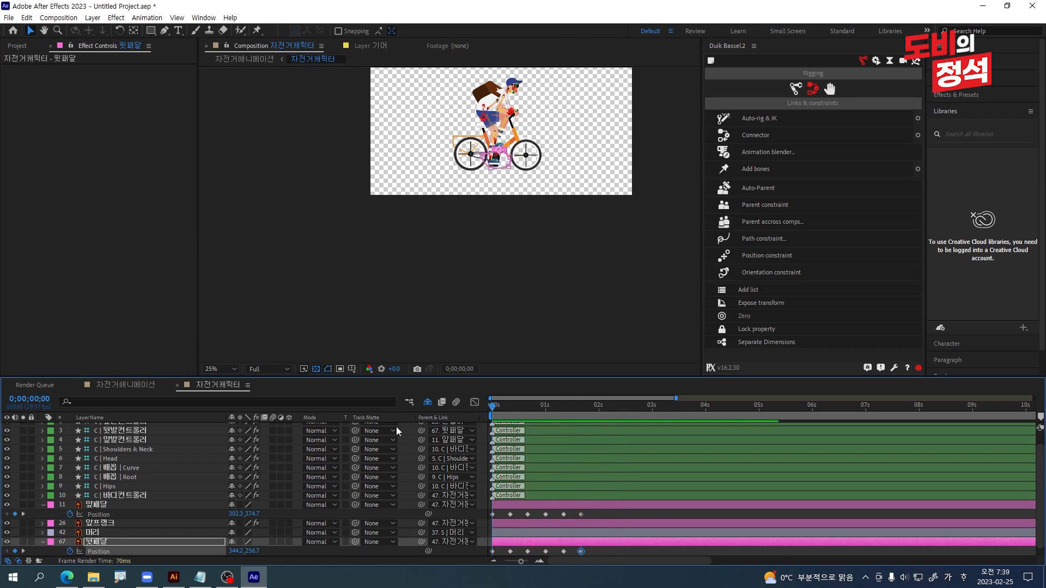
Add the expression loopIn()+loopOut()-value to the Position of 앞패달 and play the looping pedal.
{"action": "left_click", "coordinate": [636, 517]}
{"action": "scroll", "coordinate": [480, 111], "scroll_direction": "up", "scroll_amount": 4}
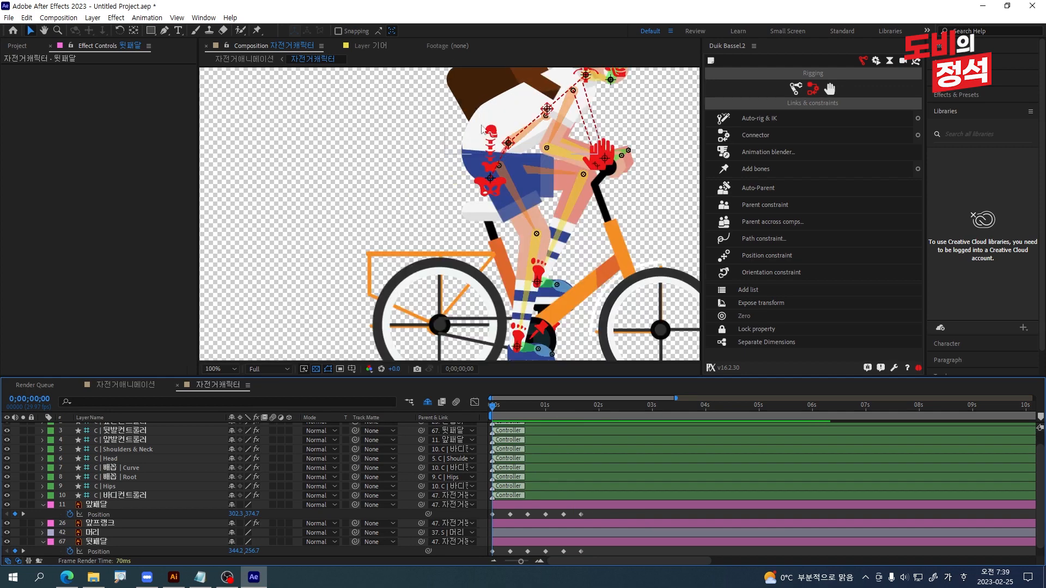
{"action": "scroll", "coordinate": [554, 498], "scroll_direction": "down", "scroll_amount": 1}
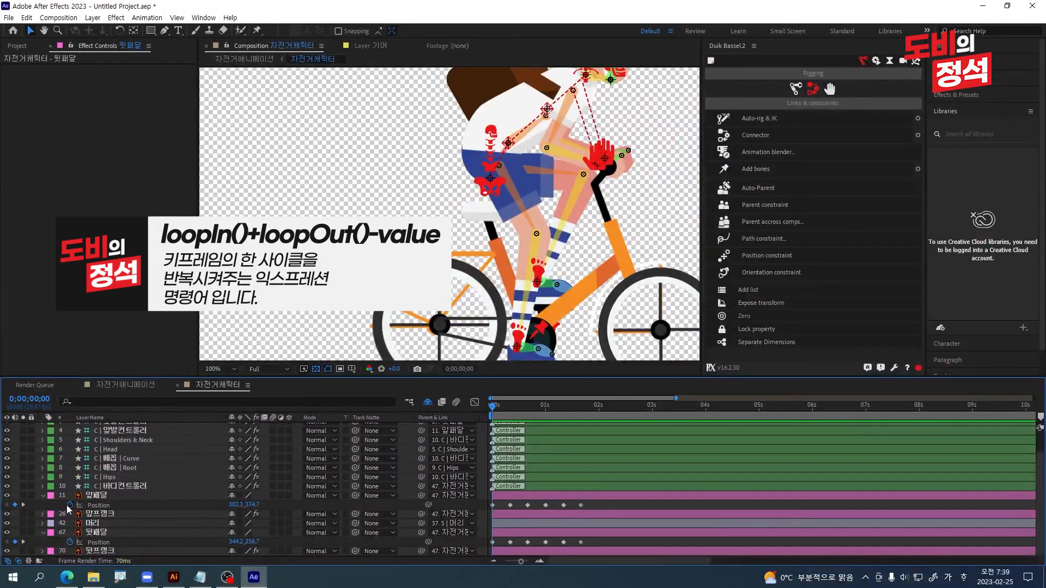
{"action": "left_click", "coordinate": [70, 505], "text": "alt"}
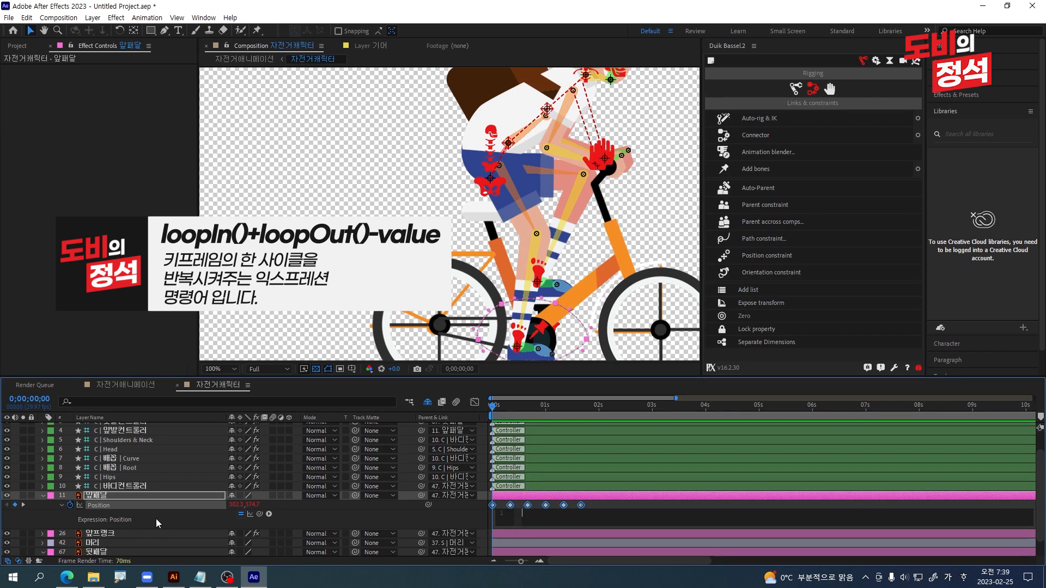
{"action": "type", "text": "loopIn("}
{"action": "type", "text": ")+loopOut("}
{"action": "type", "text": ")-va"}
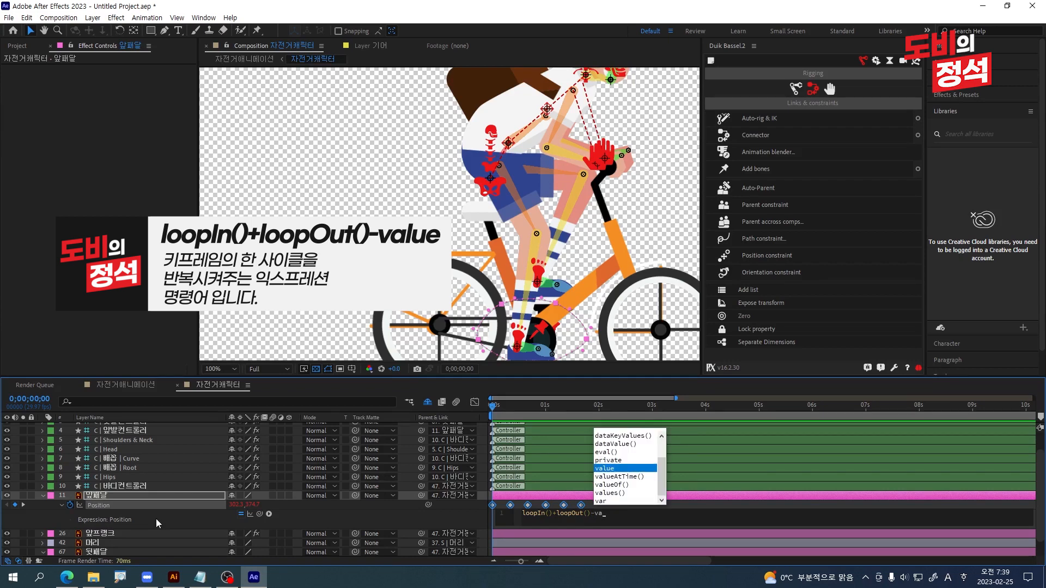
{"action": "key", "text": "Return"}
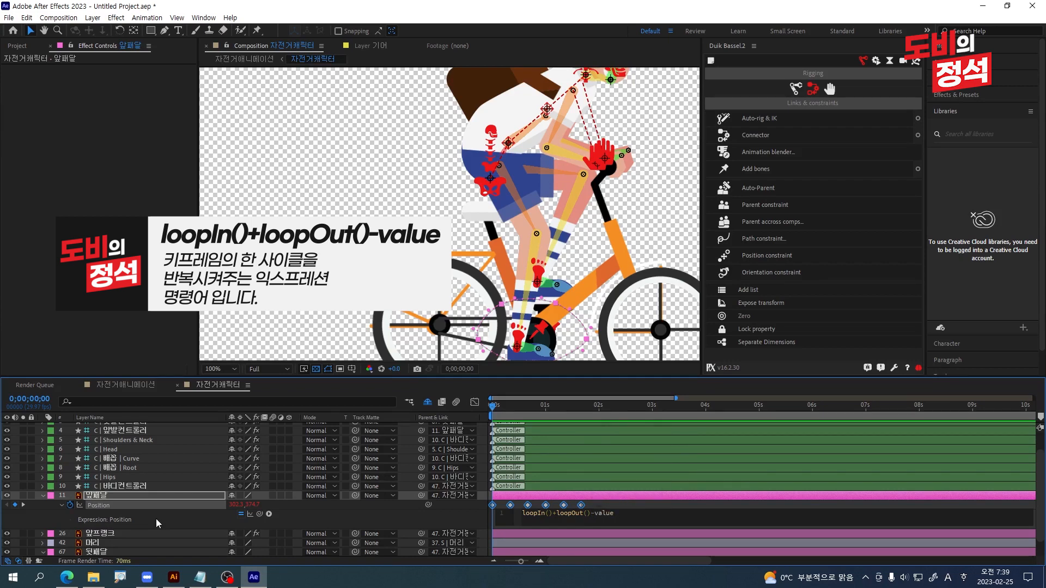
{"action": "left_click", "coordinate": [721, 488]}
{"action": "key", "text": "space"}
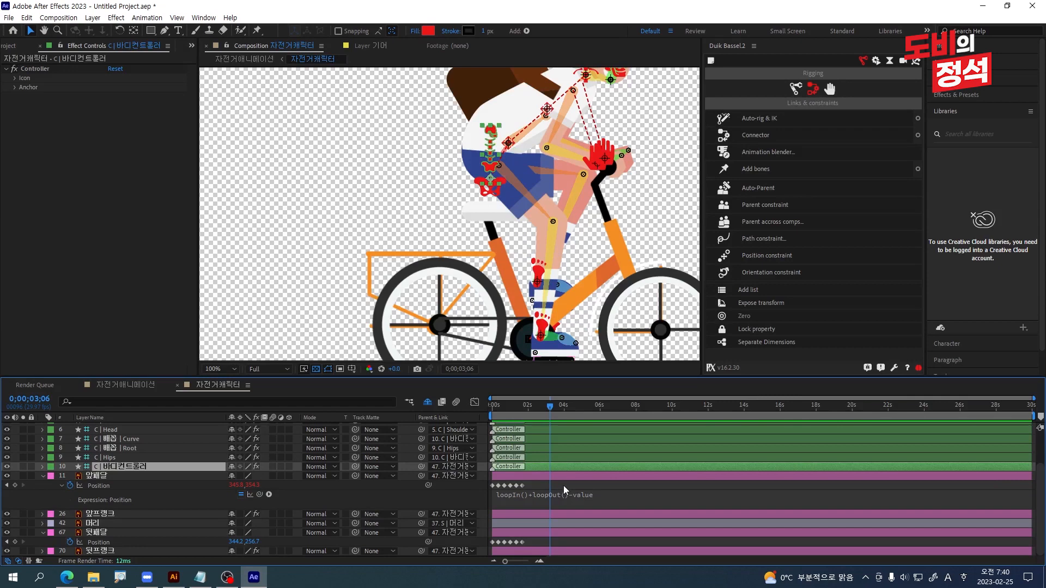
Copy the loopIn()+loopOut()-value expression from 앞패달 to the Position of 뒷패달.
{"action": "left_click", "coordinate": [577, 490]}
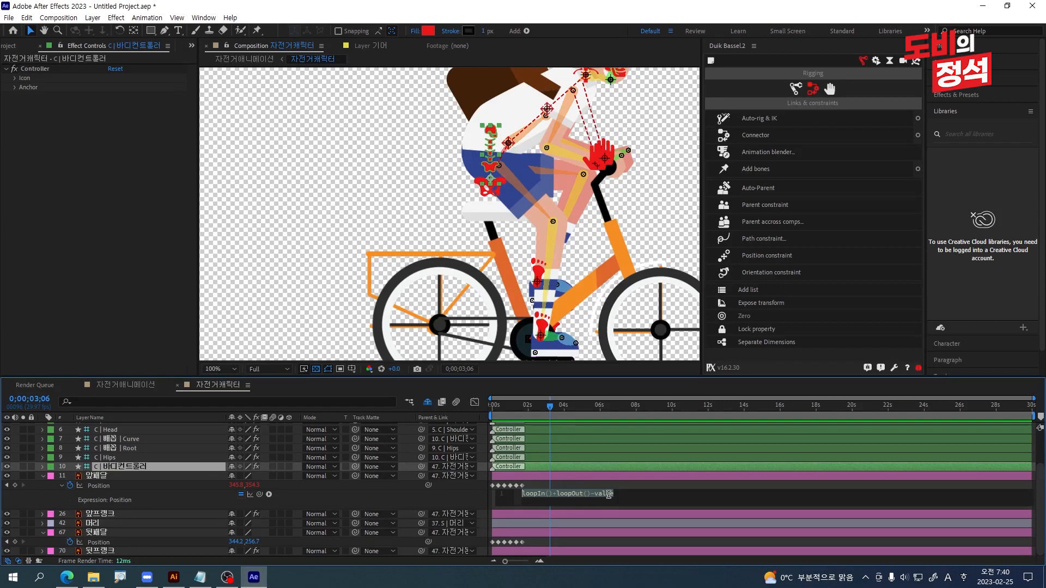
{"action": "left_click", "coordinate": [96, 533]}
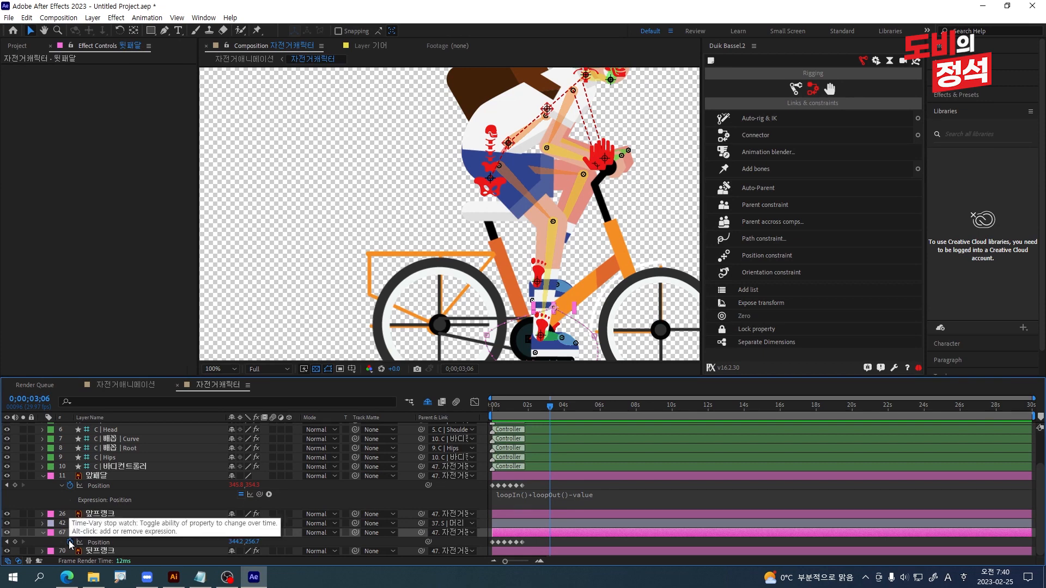
{"action": "left_click", "coordinate": [69, 543], "text": "alt"}
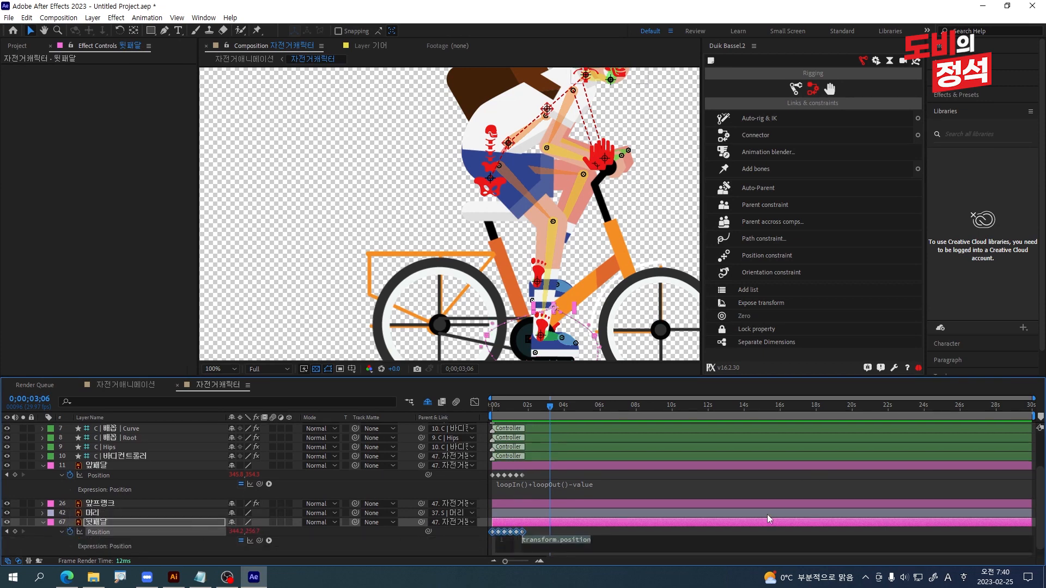
{"action": "key", "text": "ctrl+v"}
{"action": "key", "text": "KP_Enter"}
Play the composition from the start to check that both pedals loop, and return the playhead to frame 0.
{"action": "key", "text": "Home"}
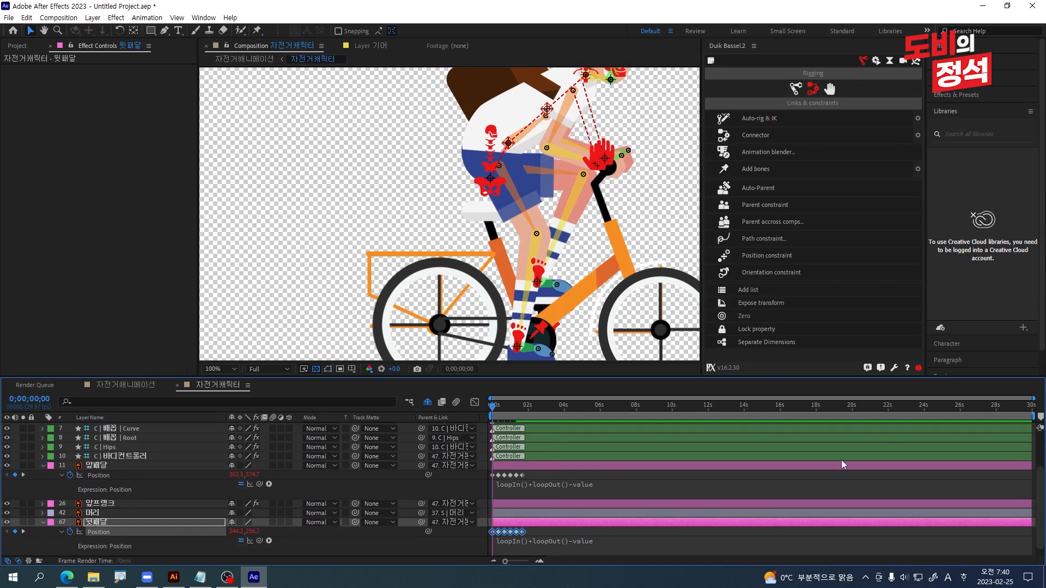
{"action": "key", "text": "space"}
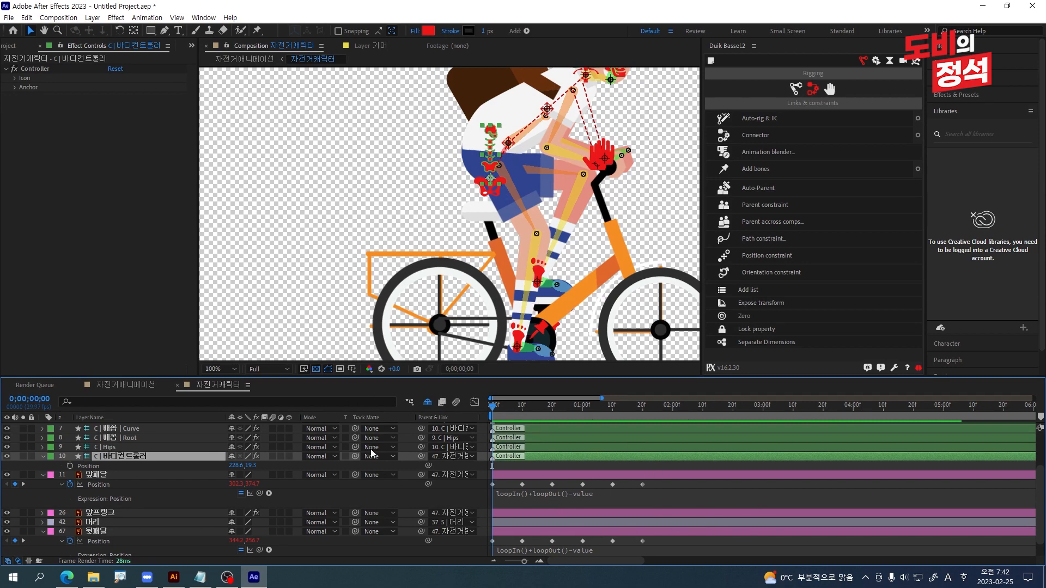
{"action": "left_click", "coordinate": [609, 441]}
{"action": "key", "text": "space"}
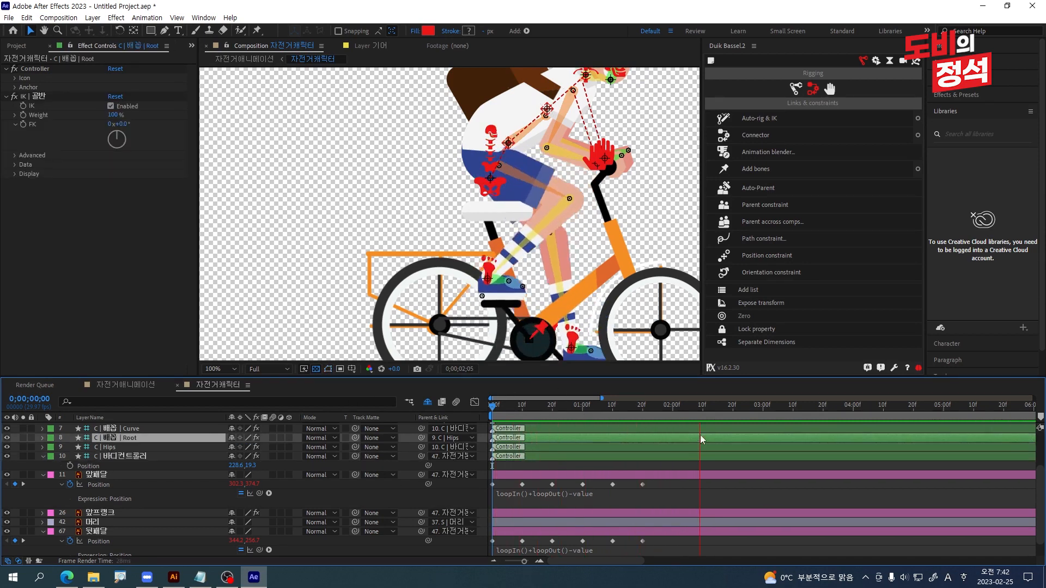
{"action": "key", "text": "space"}
{"action": "left_click_drag", "start_coordinate": [732, 409], "coordinate": [474, 484]}
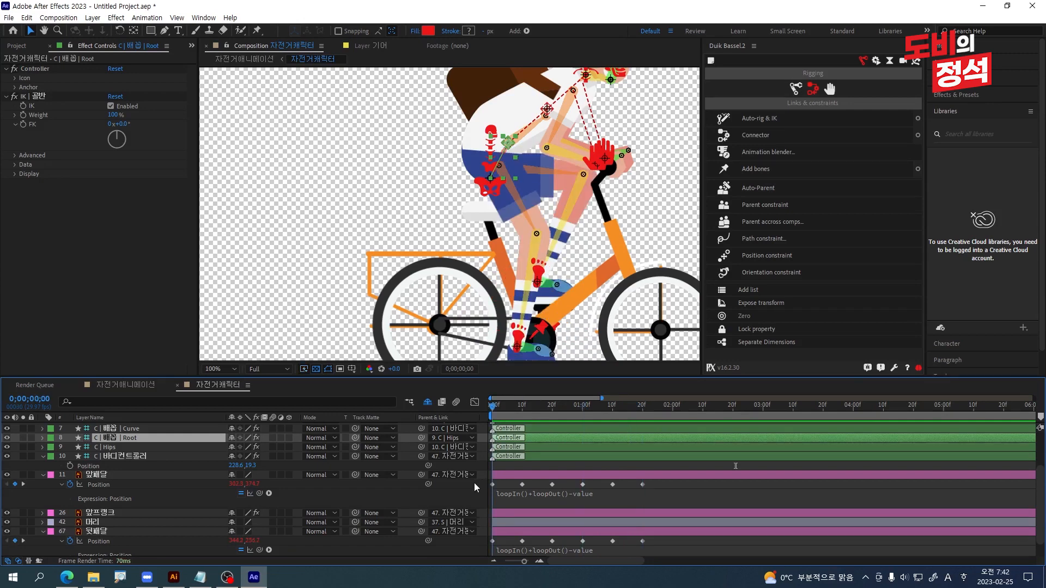
Show the hidden shy layers and add Rotation keyframes at frame 0 to the wheel layers 뒷바퀴 and 앞바퀴.
{"action": "left_click", "coordinate": [591, 450]}
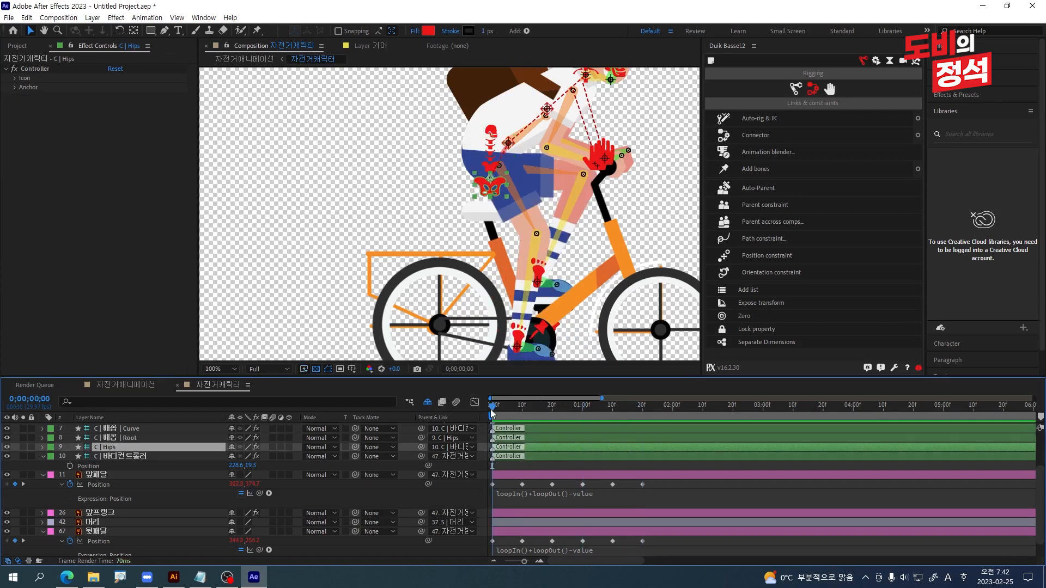
{"action": "left_click", "coordinate": [427, 406]}
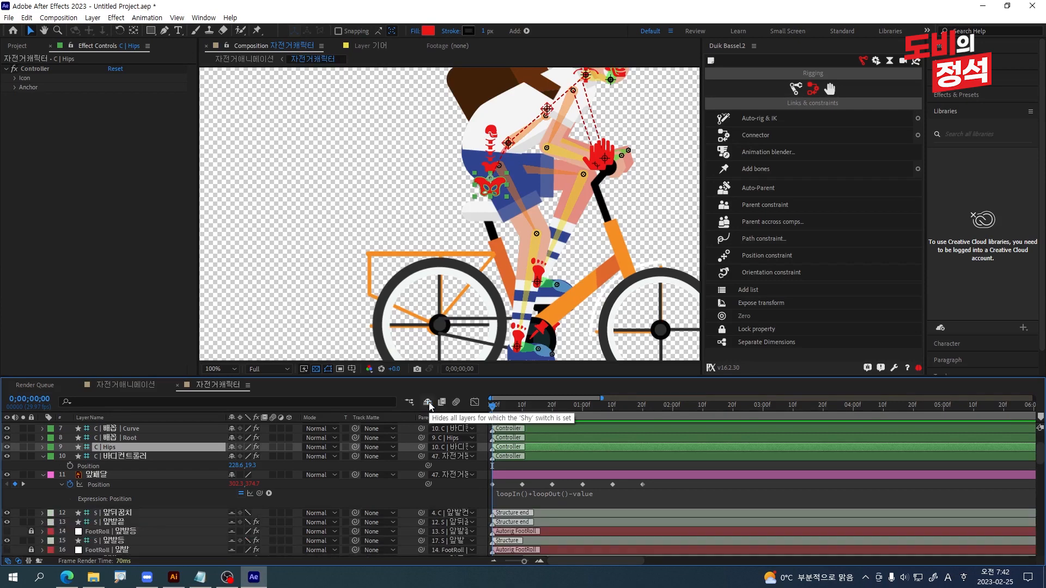
{"action": "key", "text": "grave"}
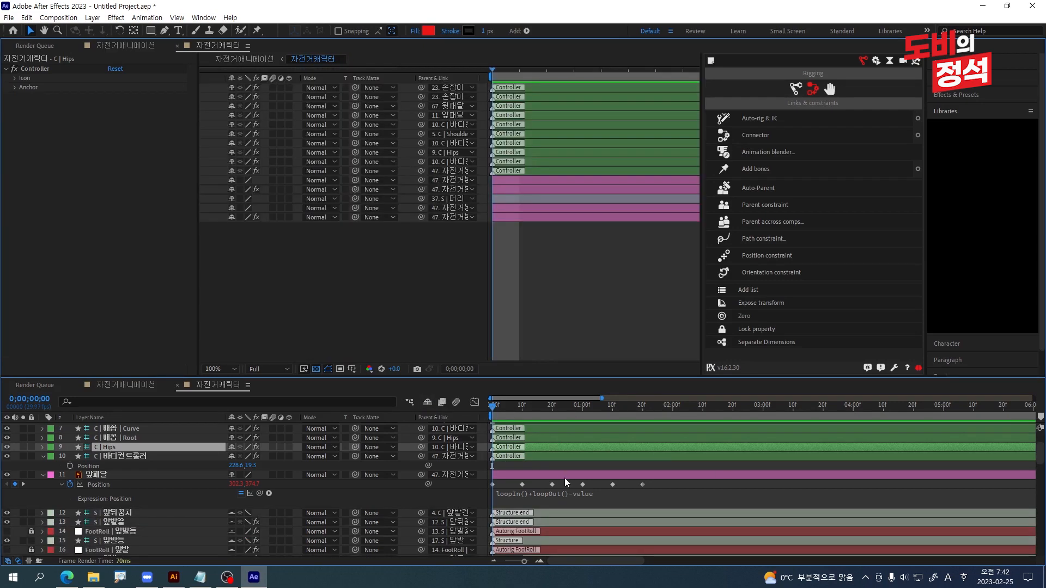
{"action": "left_click", "coordinate": [102, 489]}
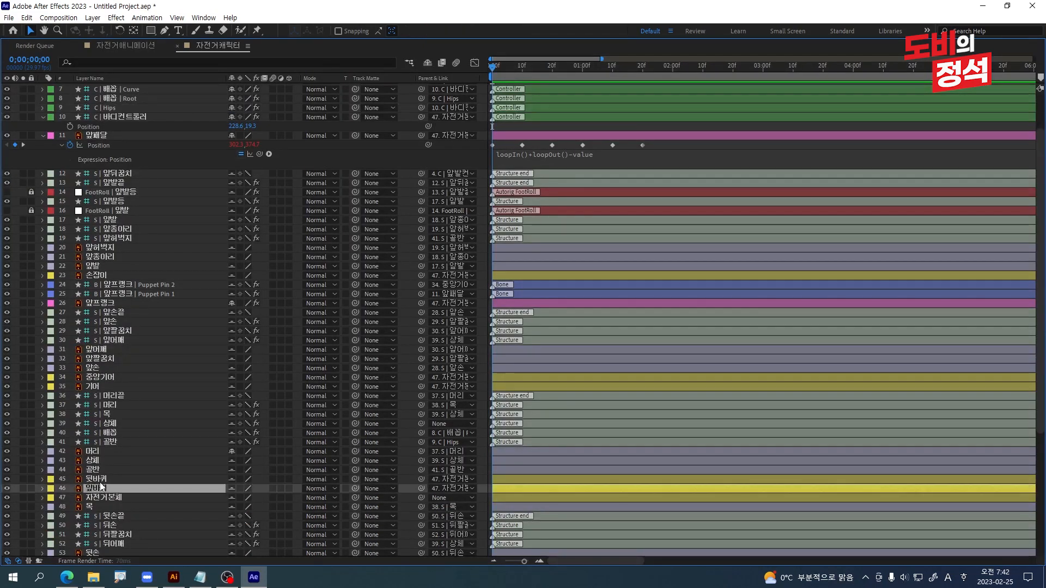
{"action": "left_click", "coordinate": [103, 480], "text": "shift"}
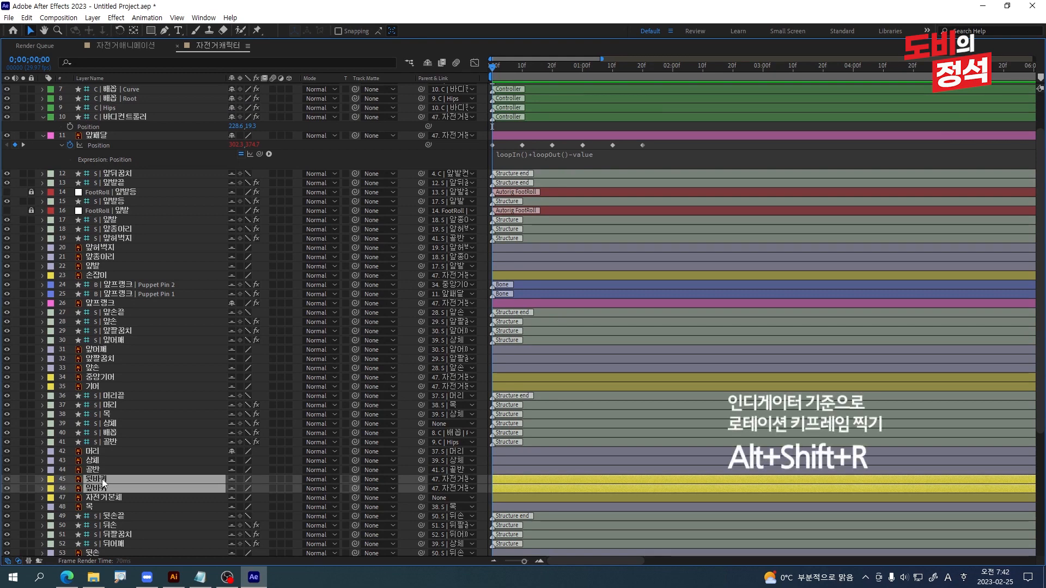
{"action": "key", "text": "alt+shift+r"}
Set the Rotation of 뒷바퀴 and 앞바퀴 to 1x+0.0° at 0;00;01;20 and deselect the layers.
{"action": "left_click_drag", "start_coordinate": [497, 70], "coordinate": [633, 95]}
{"action": "key", "text": "k"}
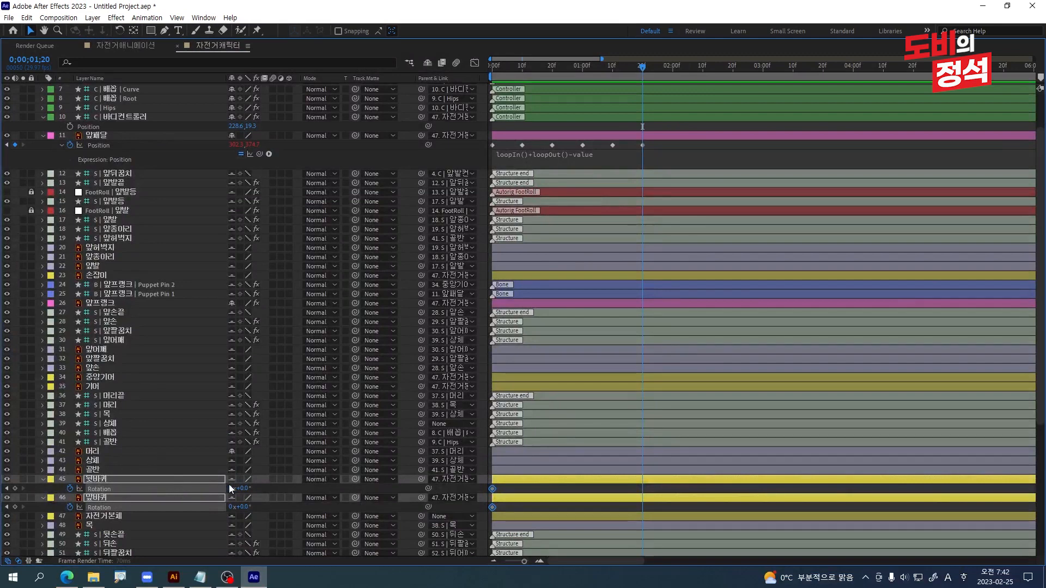
{"action": "left_click", "coordinate": [231, 489]}
{"action": "type", "text": "1"}
{"action": "key", "text": "Return"}
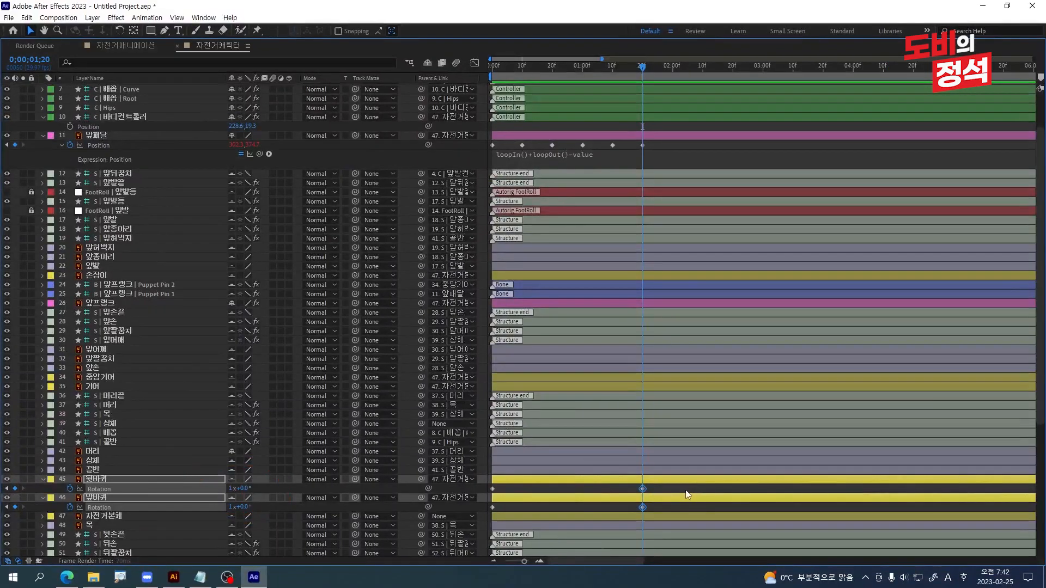
{"action": "left_click", "coordinate": [687, 491]}
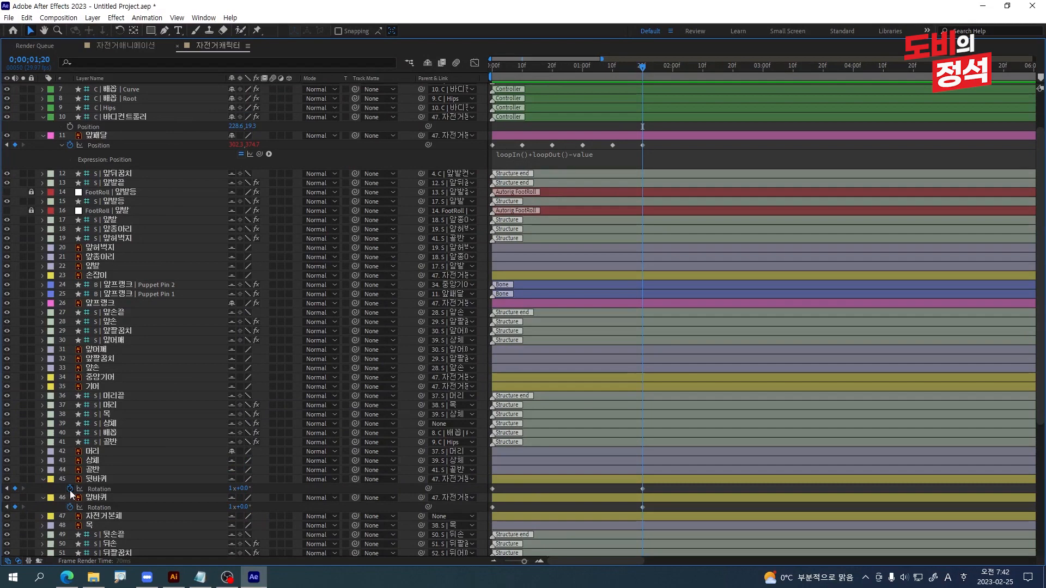
Add the expression loopOut() to the Rotation of 뒷바퀴.
{"action": "left_click", "coordinate": [69, 489], "text": "alt"}
{"action": "type", "text": "loop"}
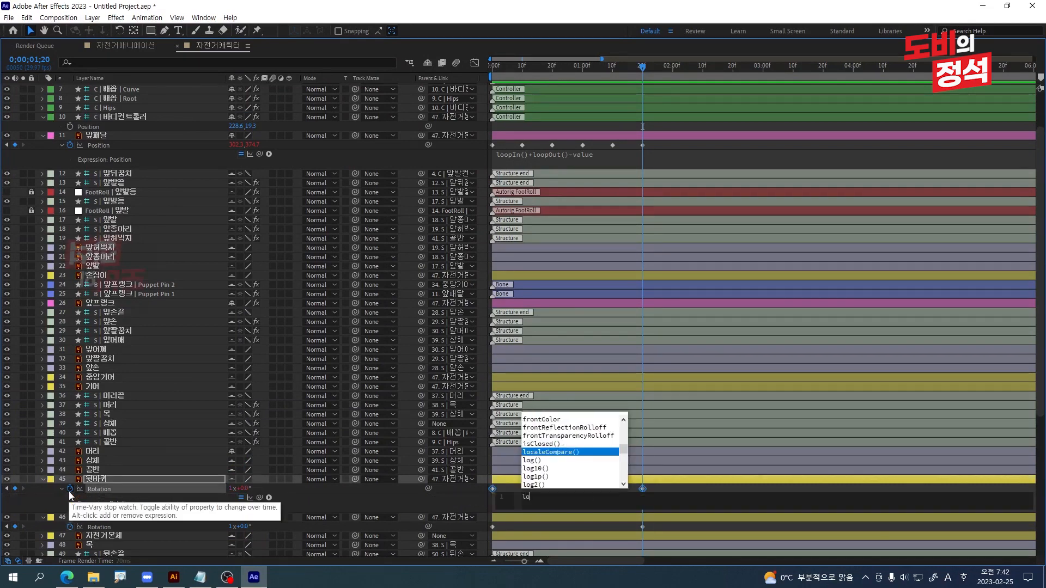
{"action": "key", "text": "Down"}
{"action": "key", "text": "Down"}
{"action": "key", "text": "Return"}
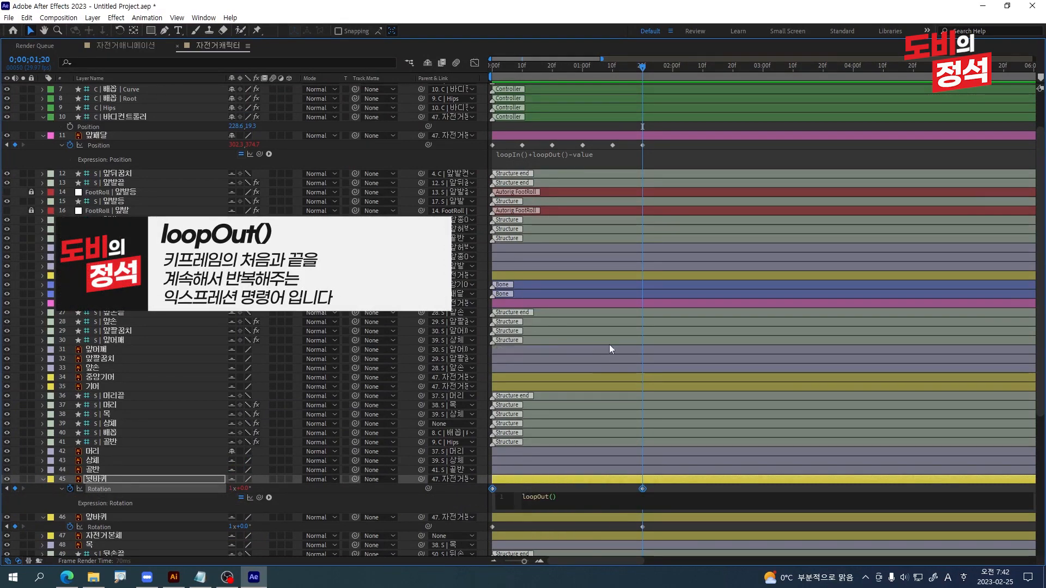
{"action": "left_click", "coordinate": [567, 442]}
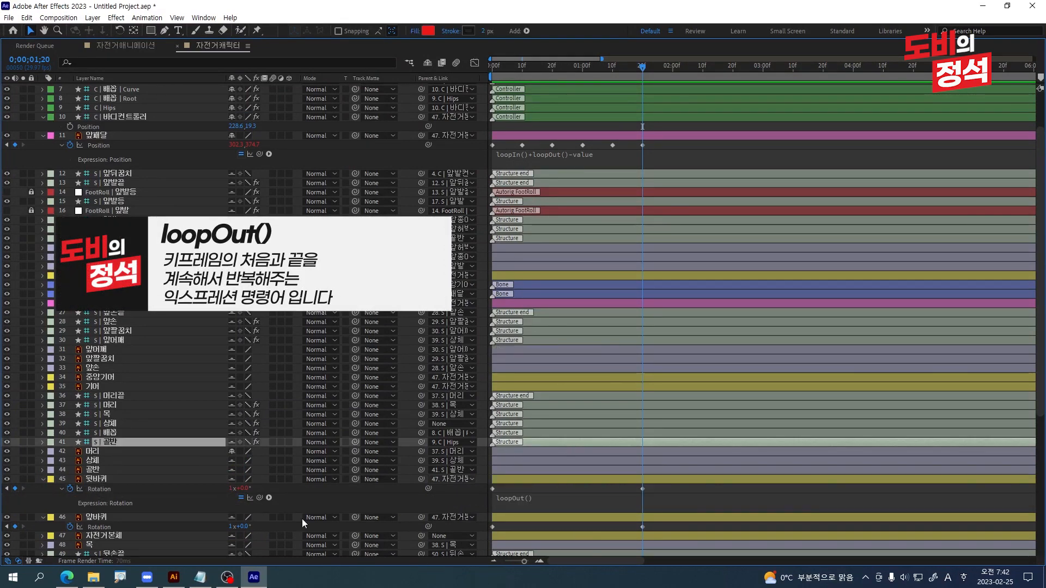
Add the expression loopOut() to the Rotation of 앞바퀴.
{"action": "left_click", "coordinate": [70, 527], "text": "alt"}
{"action": "type", "text": "loo"}
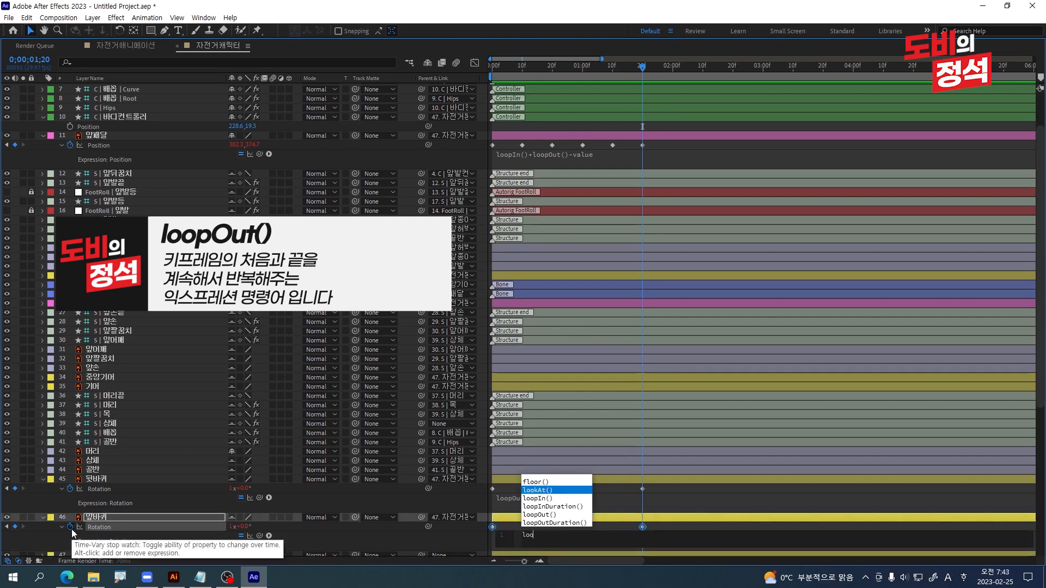
{"action": "type", "text": "p"}
{"action": "key", "text": "Down"}
{"action": "key", "text": "Down"}
{"action": "key", "text": "Return"}
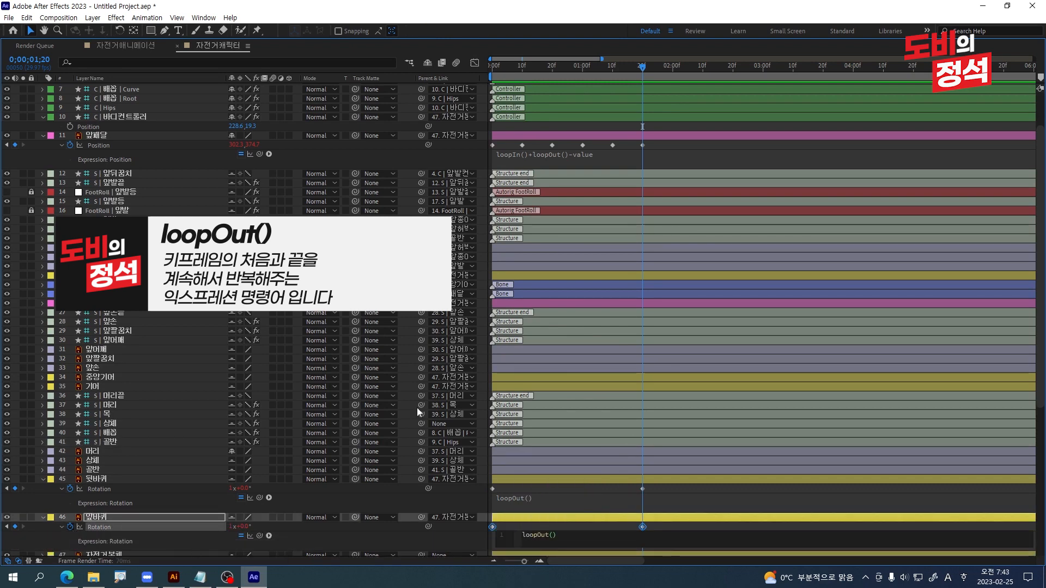
{"action": "left_click", "coordinate": [685, 328]}
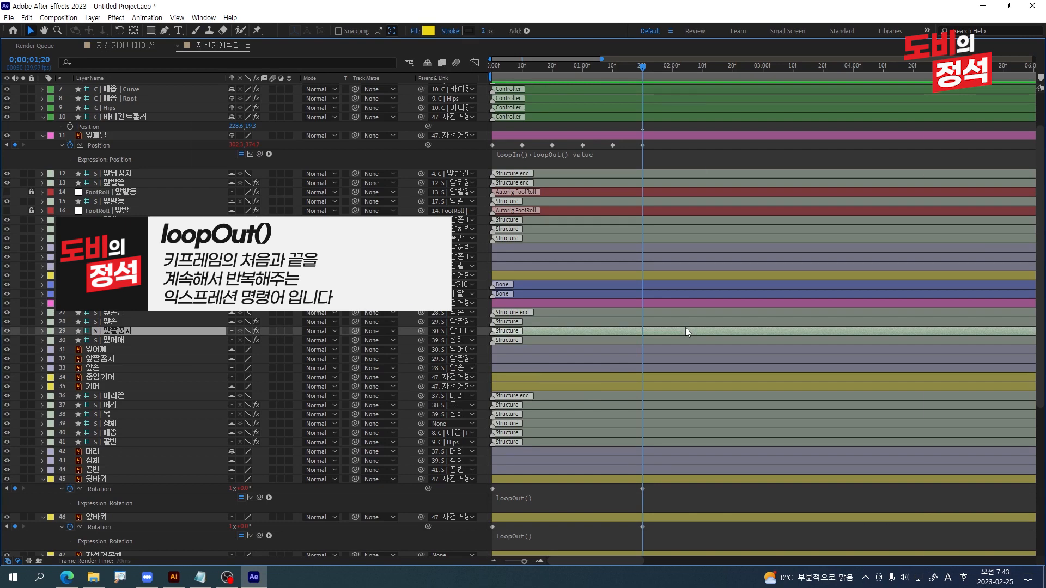
Play the composition from the start and inspect the turning wheels up close and with the whole cyclist in view.
{"action": "key", "text": "grave"}
{"action": "key", "text": "Home"}
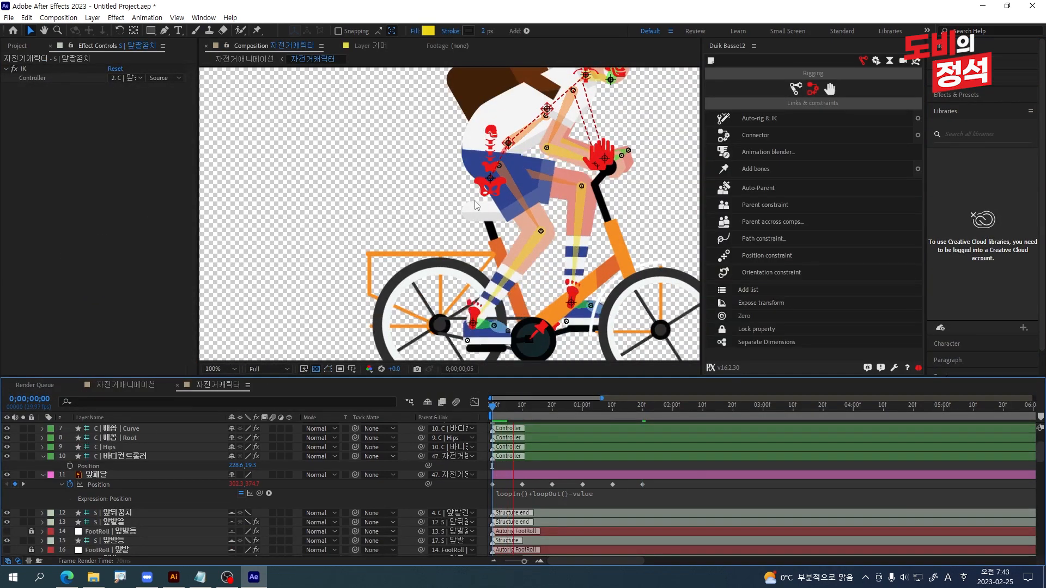
{"action": "scroll", "coordinate": [512, 253], "scroll_direction": "down", "scroll_amount": 4}
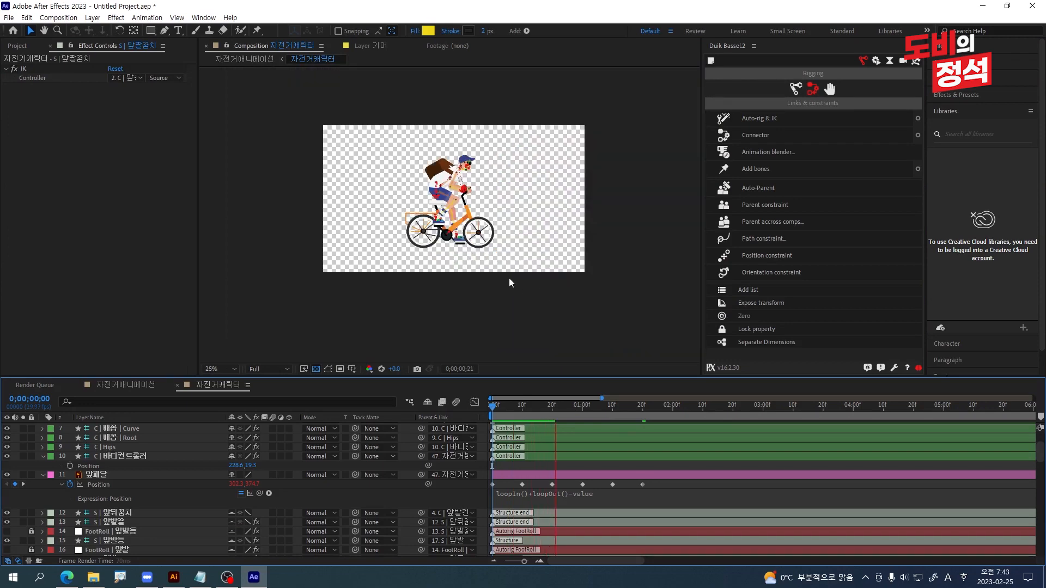
{"action": "scroll", "coordinate": [518, 272], "scroll_direction": "up", "scroll_amount": 4}
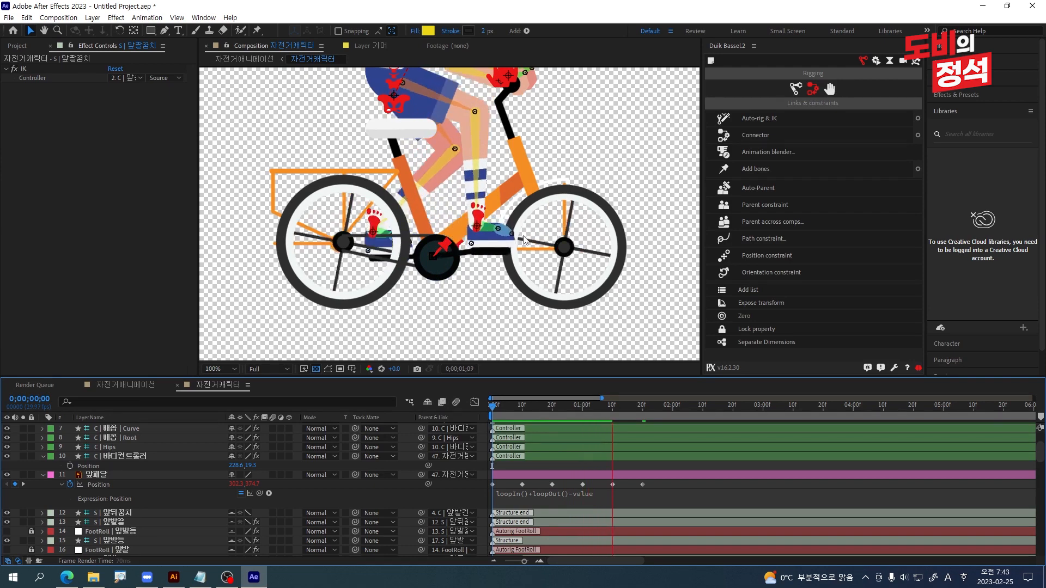
{"action": "scroll", "coordinate": [759, 465], "scroll_direction": "down", "scroll_amount": 4}
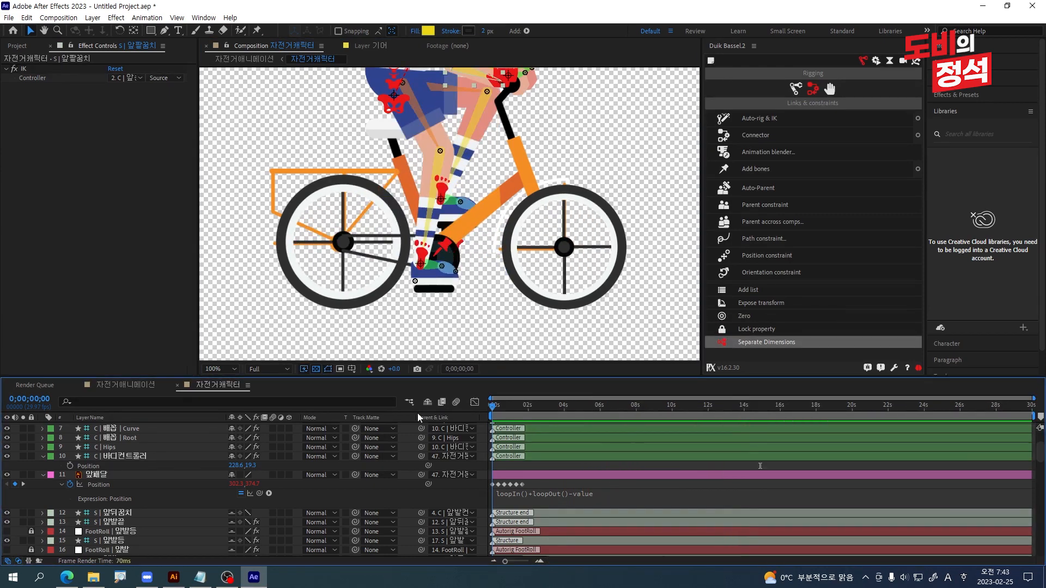
Add a Position keyframe to C | 바디컨트롤러 at frame 0 and lower the body by 40 px to 228.6, 59.3.
{"action": "scroll", "coordinate": [417, 191], "scroll_direction": "down", "scroll_amount": 2}
{"action": "scroll", "coordinate": [392, 144], "scroll_direction": "up", "scroll_amount": 2}
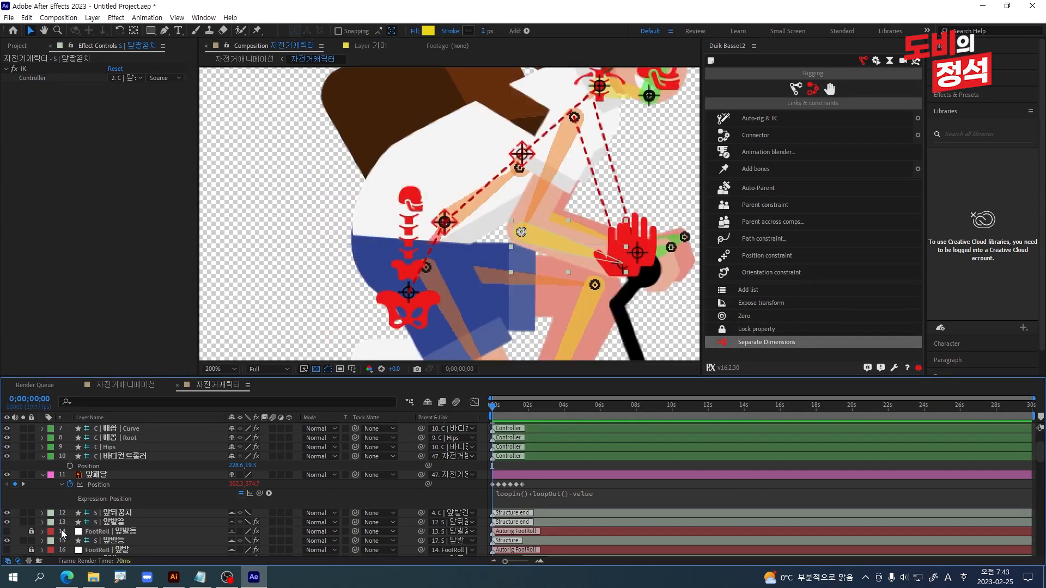
{"action": "left_click", "coordinate": [125, 459]}
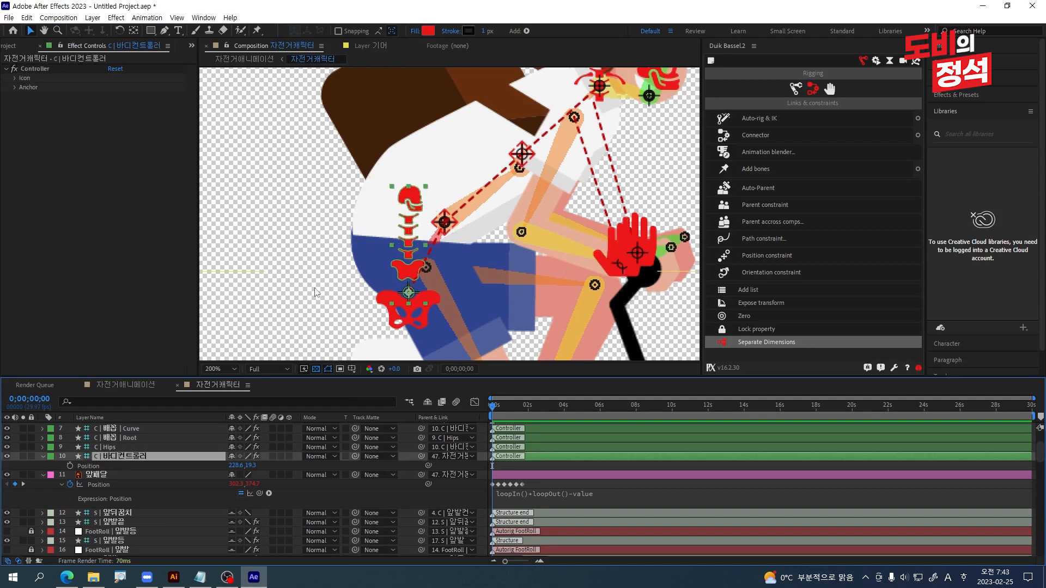
{"action": "scroll", "coordinate": [367, 253], "scroll_direction": "down", "scroll_amount": 2}
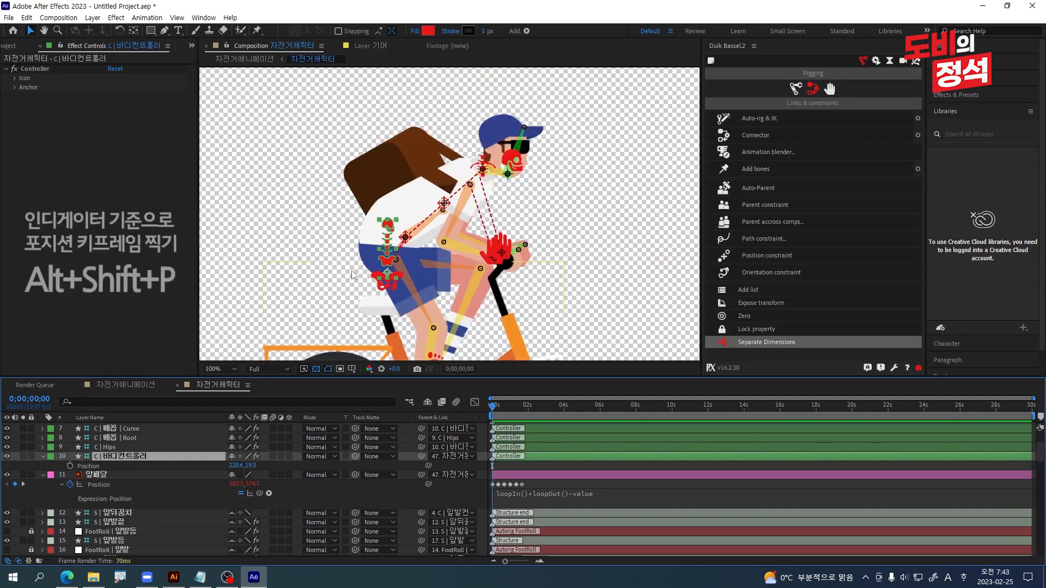
{"action": "key", "text": "alt+shift+p"}
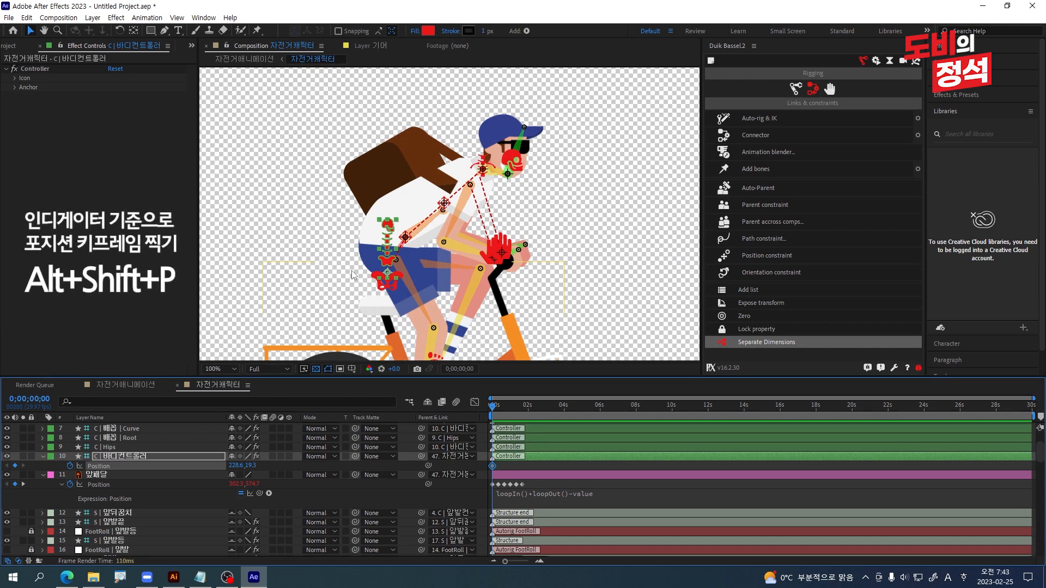
{"action": "key", "text": "shift+Down"}
{"action": "key", "text": "shift+Down"}
{"action": "key", "text": "shift+Down"}
{"action": "key", "text": "shift+Down"}
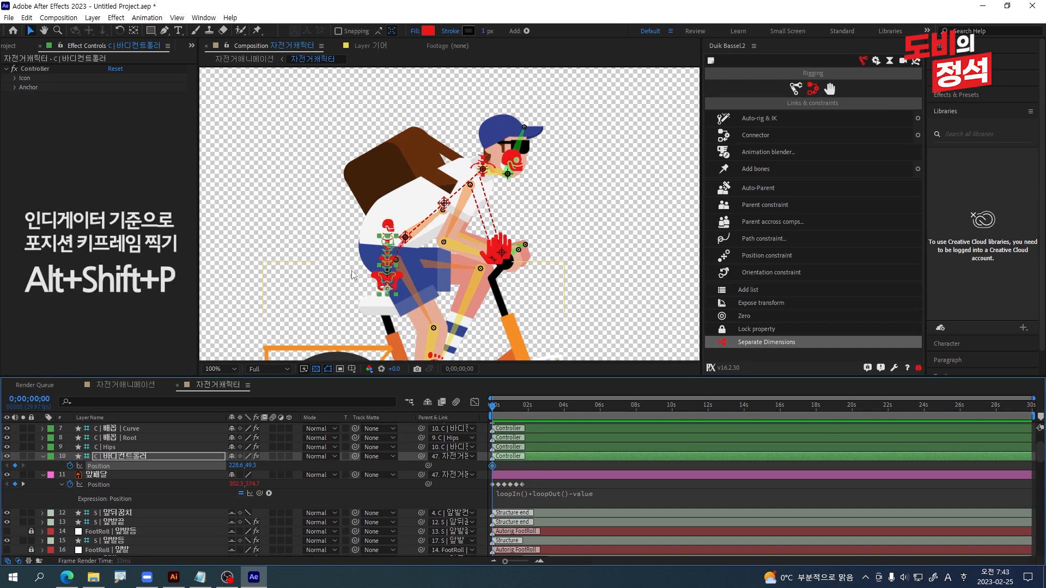
Raise C | 바디컨트롤러 by 60 px to Position 228.6, -0.7 at 0;00;00;20.
{"action": "key", "text": "space"}
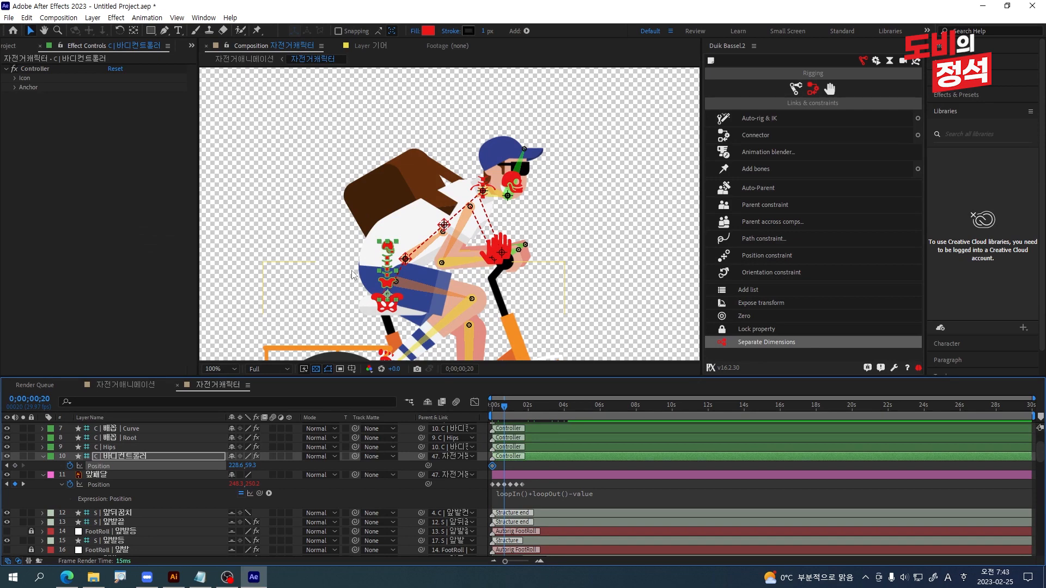
{"action": "key", "text": "shift+Up"}
{"action": "key", "text": "shift+Up"}
{"action": "key", "text": "shift+Up"}
{"action": "key", "text": "shift+Up"}
{"action": "key", "text": "shift+Up"}
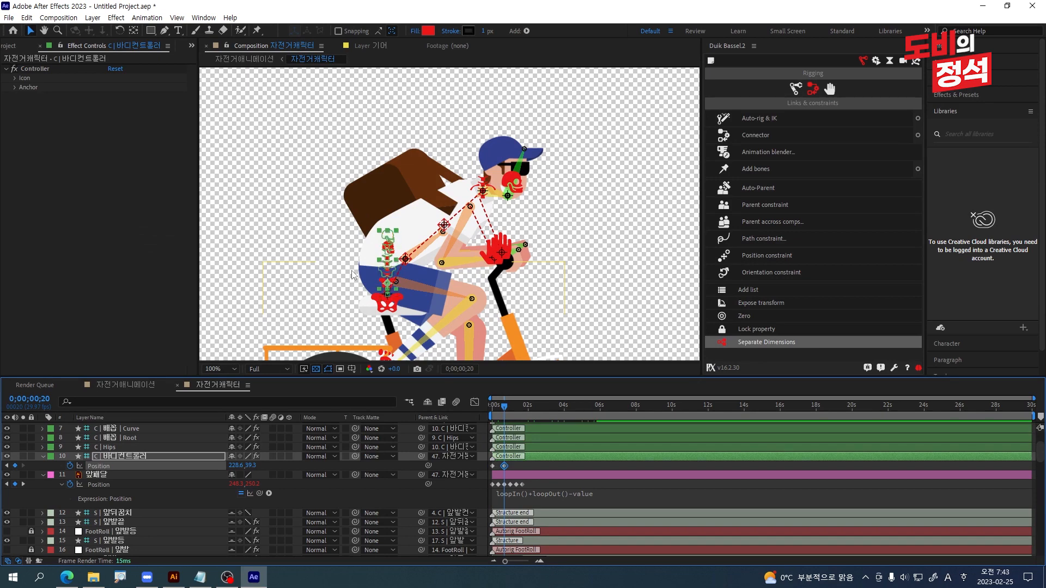
{"action": "key", "text": "shift+Up"}
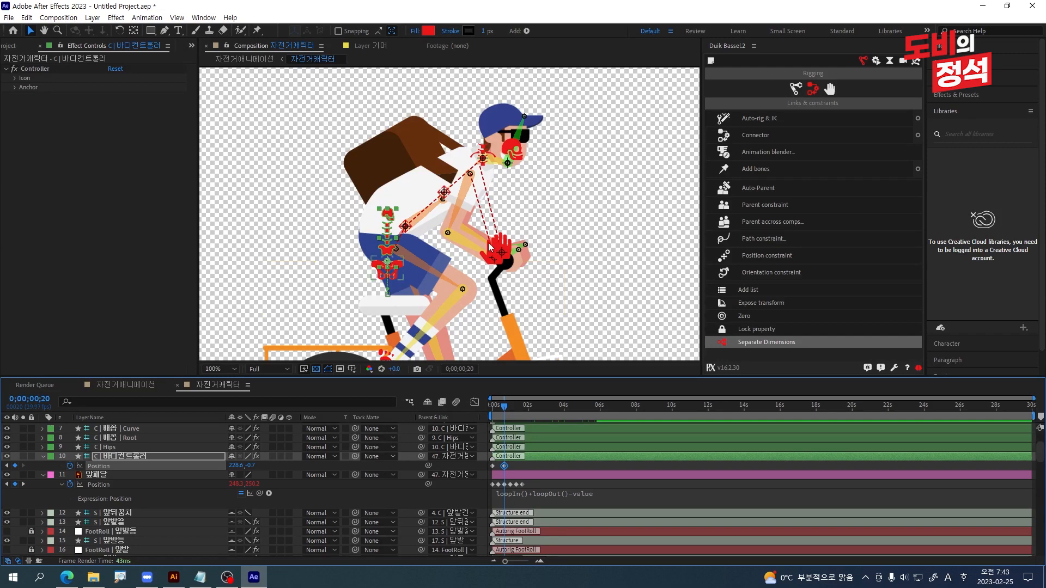
Apply Easy Ease to both Position keyframes of C | 바디컨트롤러 and lengthen the first keyframe's outgoing ease in the speed graph.
{"action": "key", "text": "equal"}
{"action": "key", "text": "equal"}
{"action": "key", "text": "equal"}
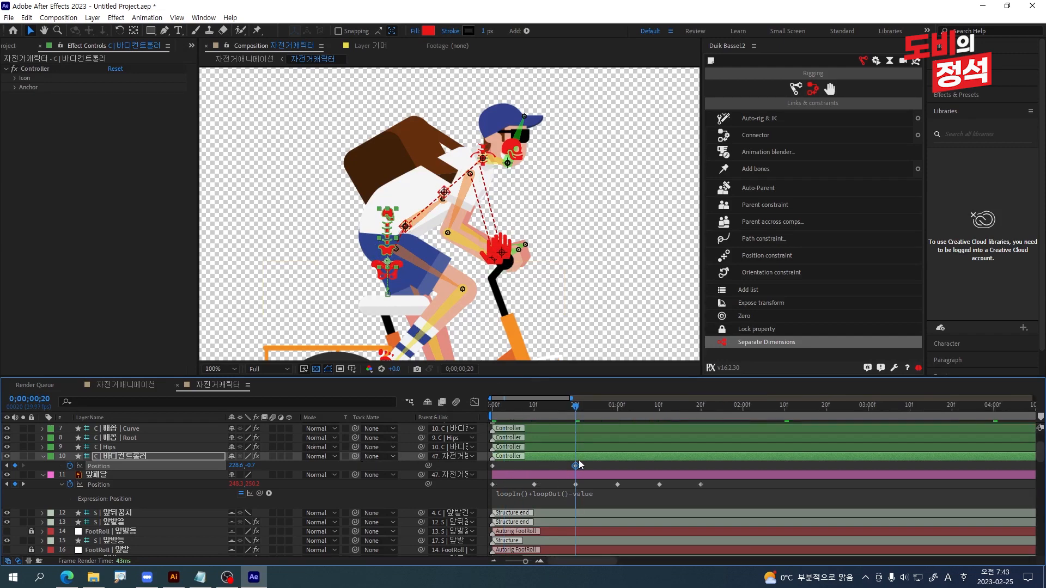
{"action": "left_click_drag", "start_coordinate": [595, 468], "coordinate": [464, 479]}
{"action": "key", "text": "F9"}
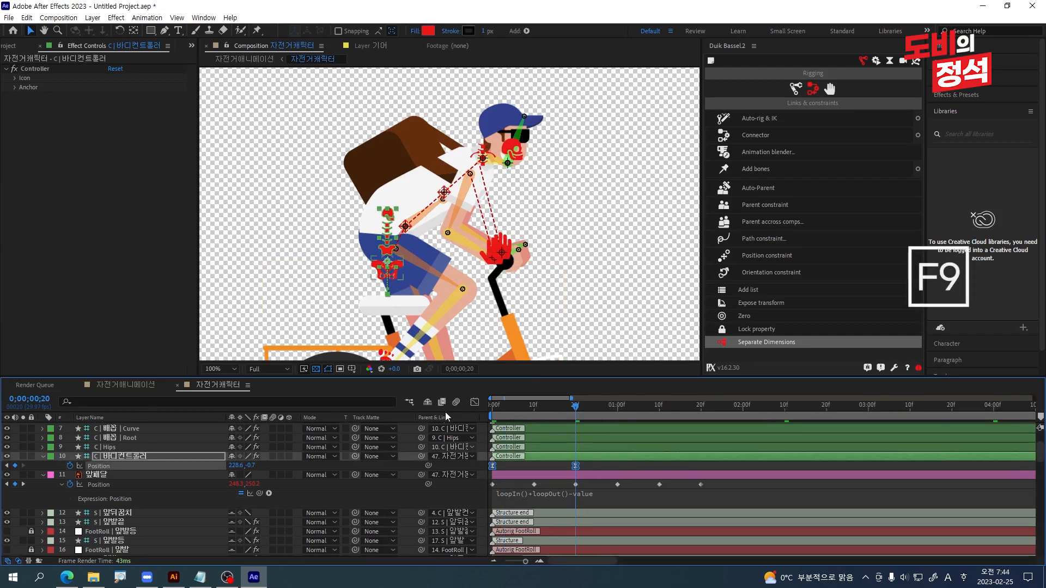
{"action": "left_click", "coordinate": [471, 401]}
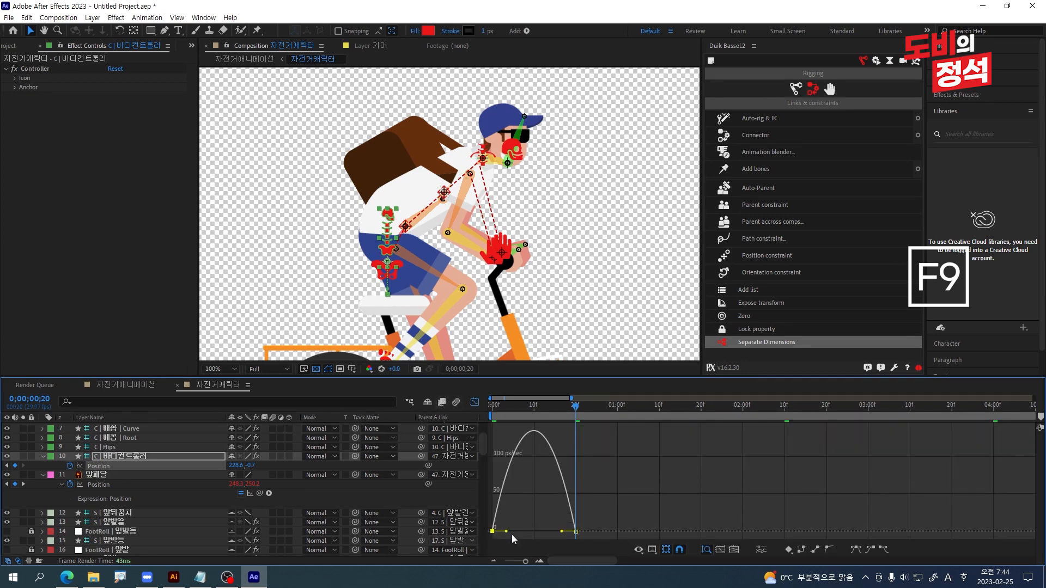
{"action": "left_click_drag", "start_coordinate": [506, 532], "coordinate": [534, 534]}
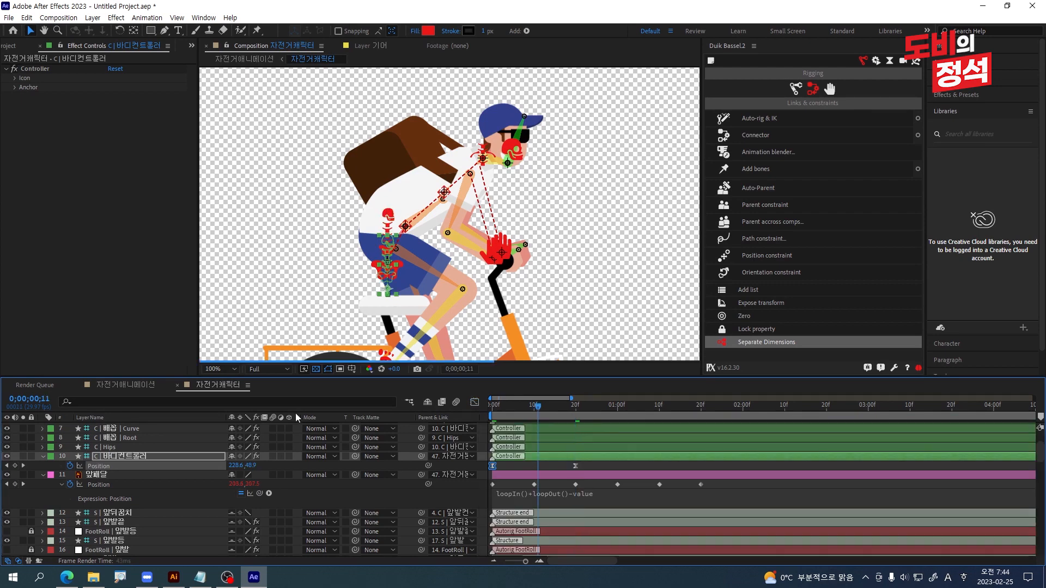
Play the animation with the whole cyclist in view to check the body's rise, and stop at 0;00;01;14.
{"action": "key", "text": "space"}
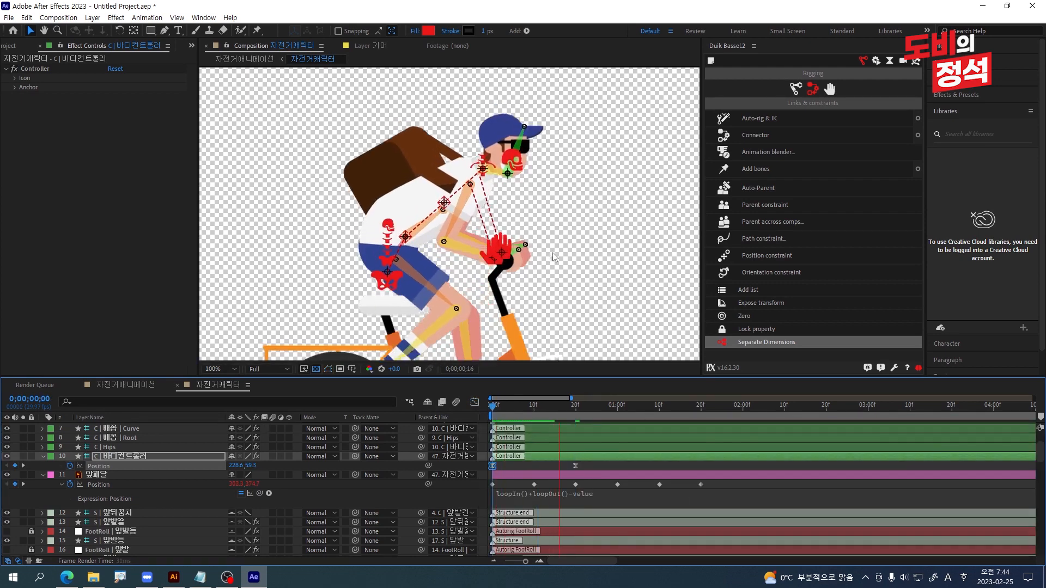
{"action": "scroll", "coordinate": [478, 204], "scroll_direction": "down", "scroll_amount": 3}
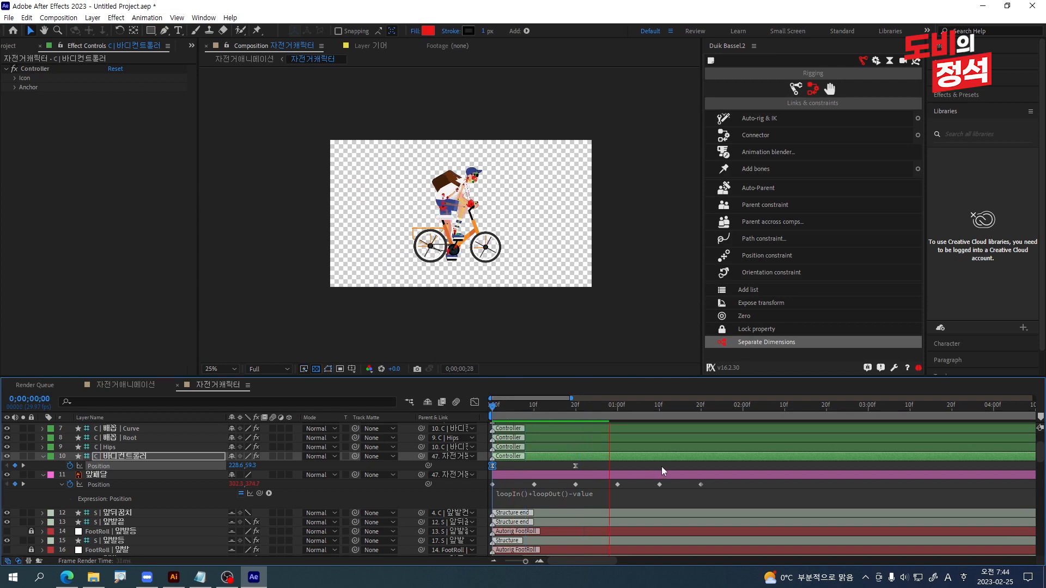
{"action": "key", "text": "space"}
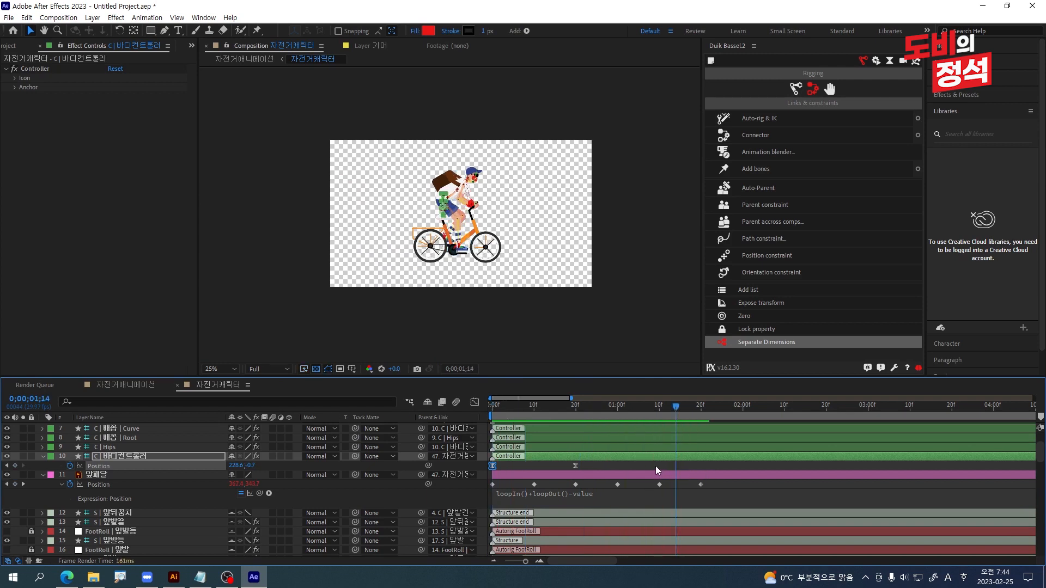
Move the two Position keyframes of C | 바디컨트롤러 to 0;00;01;20 and 0;00;02;10, and play the composition from the start.
{"action": "left_click_drag", "start_coordinate": [655, 464], "coordinate": [703, 474]}
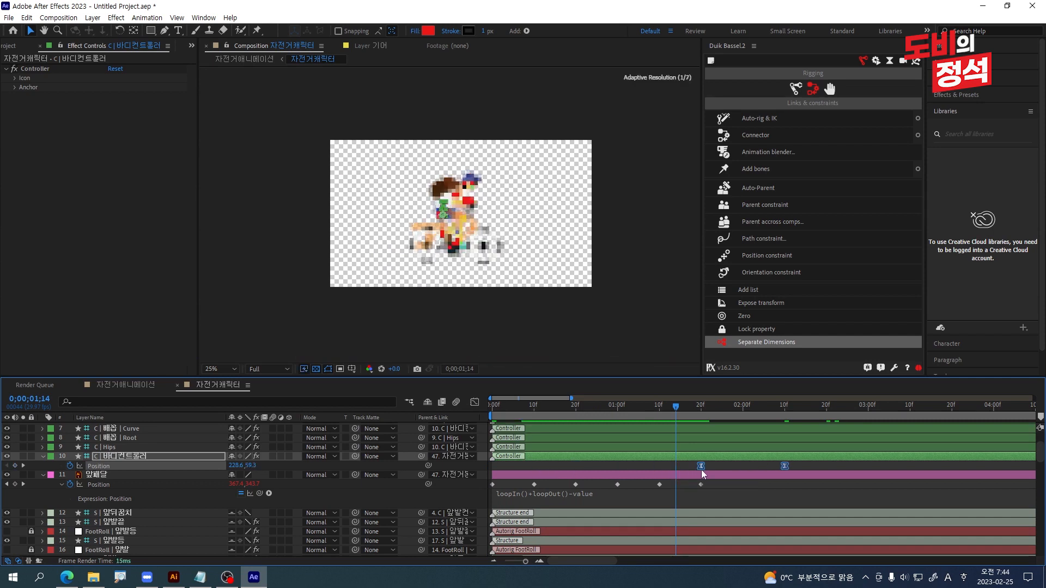
{"action": "key", "text": "space"}
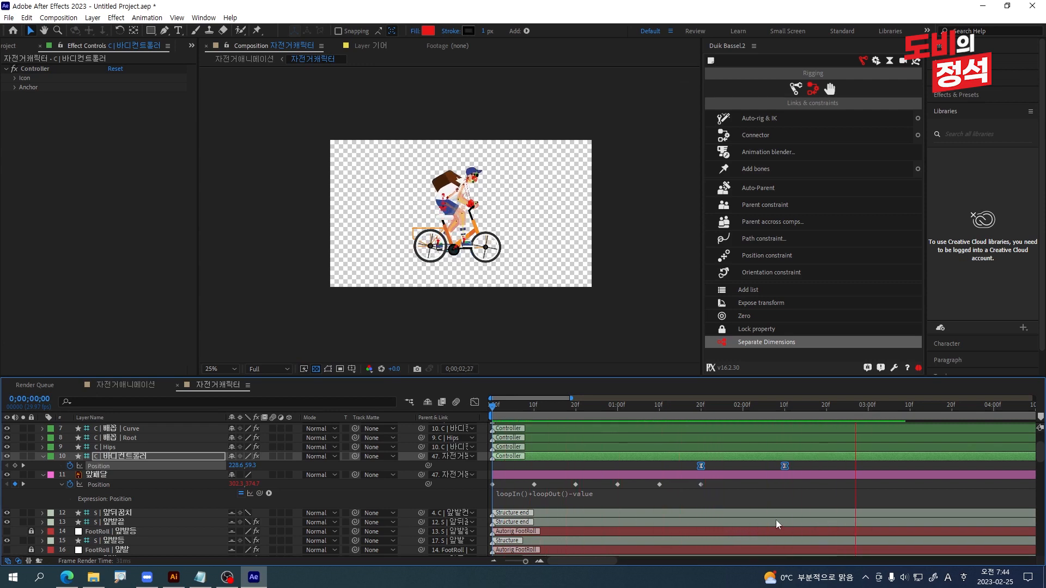
Stop the playback and add a Position keyframe to C | 바디컨트롤러 at 0;00;04;20, holding the raised pose.
{"action": "key", "text": "semicolon"}
{"action": "key", "text": "space"}
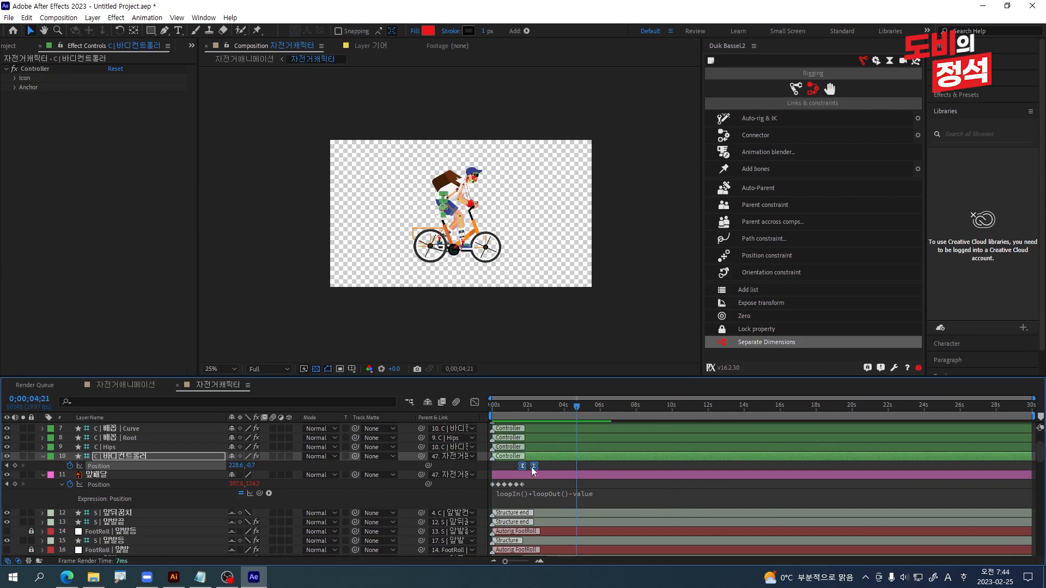
{"action": "key", "text": "equal"}
{"action": "key", "text": "equal"}
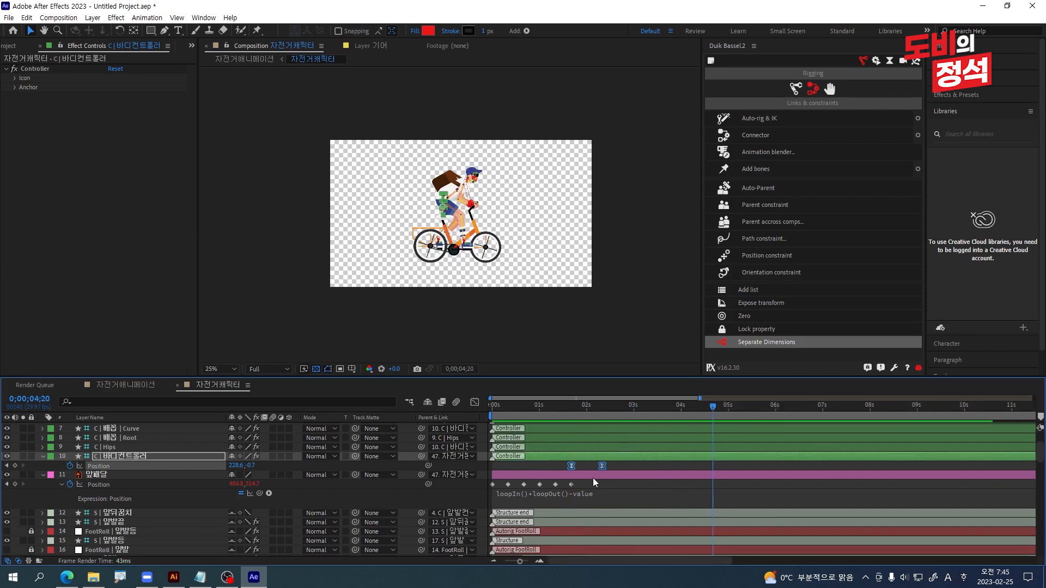
{"action": "key", "text": "Page_Up"}
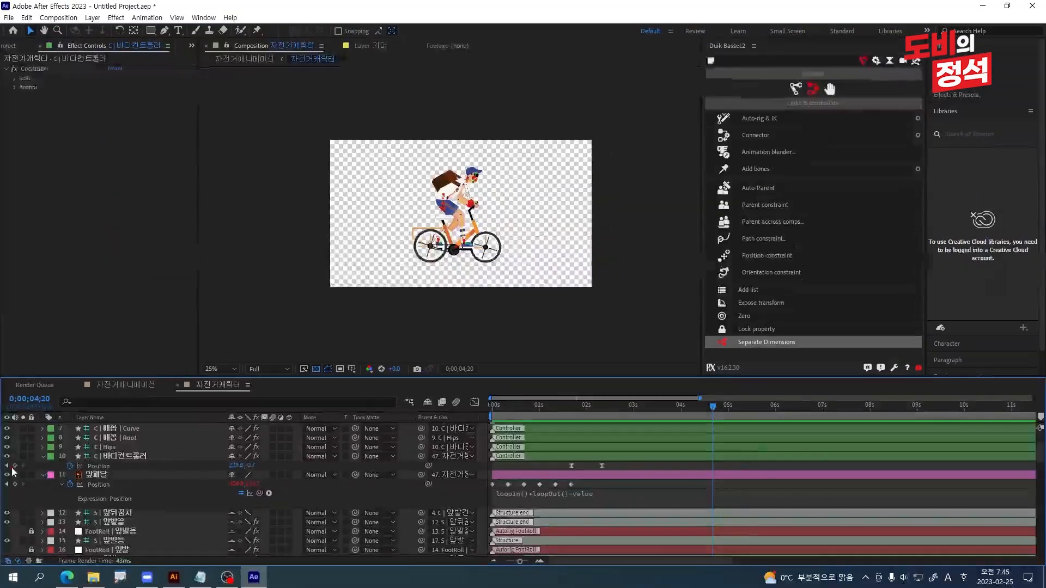
{"action": "left_click", "coordinate": [60, 462]}
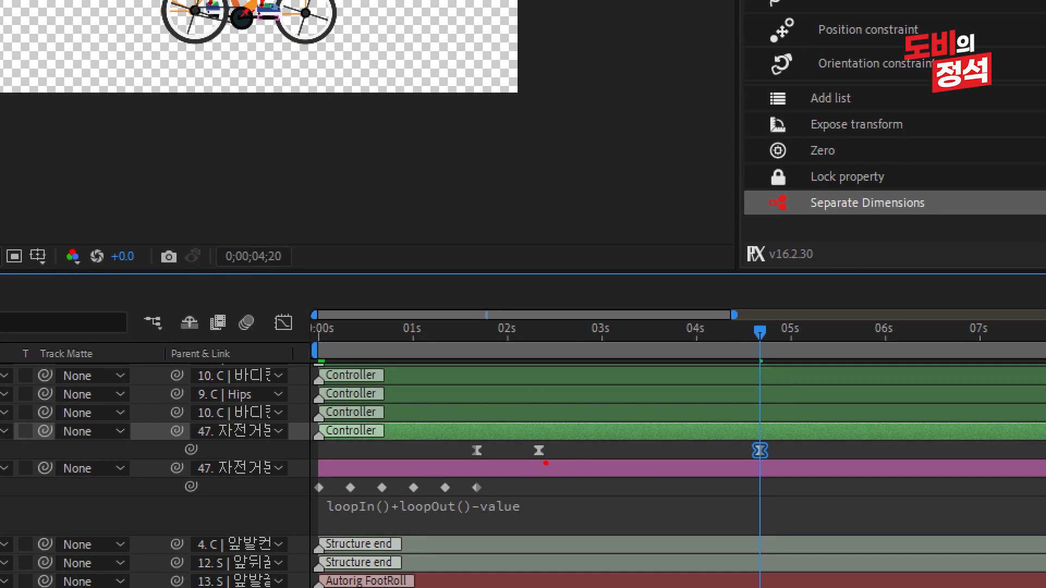
Copy the first Position keyframe of C | 바디컨트롤러 and paste it at 0;00;05;10.
{"action": "mouse_move", "coordinate": [530, 459]}
{"action": "left_mouse_down"}
{"action": "mouse_move", "coordinate": [662, 469]}
{"action": "mouse_move", "coordinate": [728, 450]}
{"action": "mouse_move", "coordinate": [532, 475]}
{"action": "mouse_move", "coordinate": [511, 461]}
{"action": "mouse_move", "coordinate": [780, 471]}
{"action": "left_mouse_up"}
{"action": "key", "text": "Escape"}
{"action": "left_click", "coordinate": [705, 431]}
{"action": "key", "text": "shift+Page_Down"}
{"action": "key", "text": "shift+Page_Down"}
{"action": "left_click", "coordinate": [571, 466]}
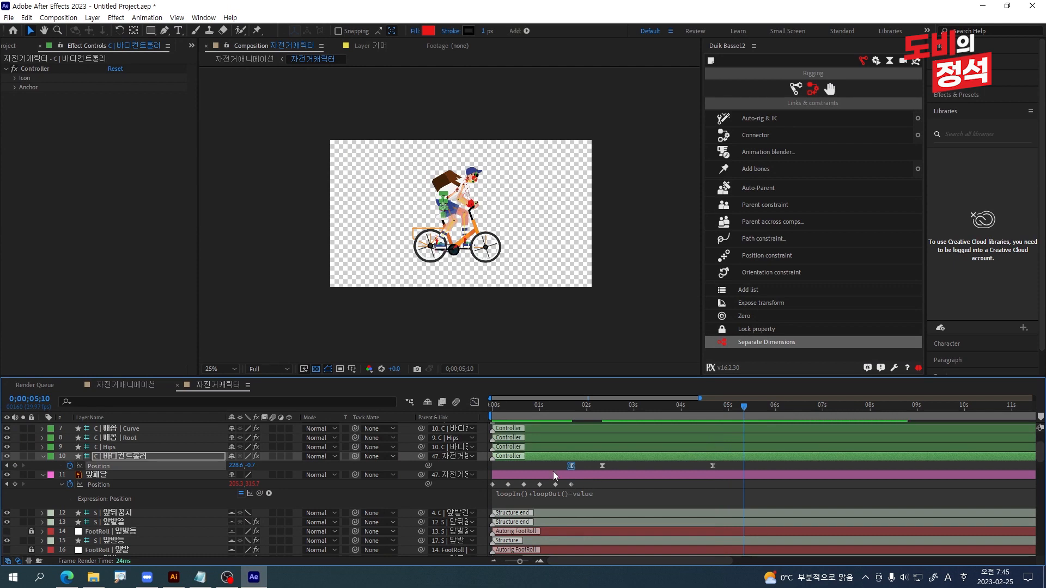
{"action": "key", "text": "ctrl+c"}
{"action": "key", "text": "ctrl+v"}
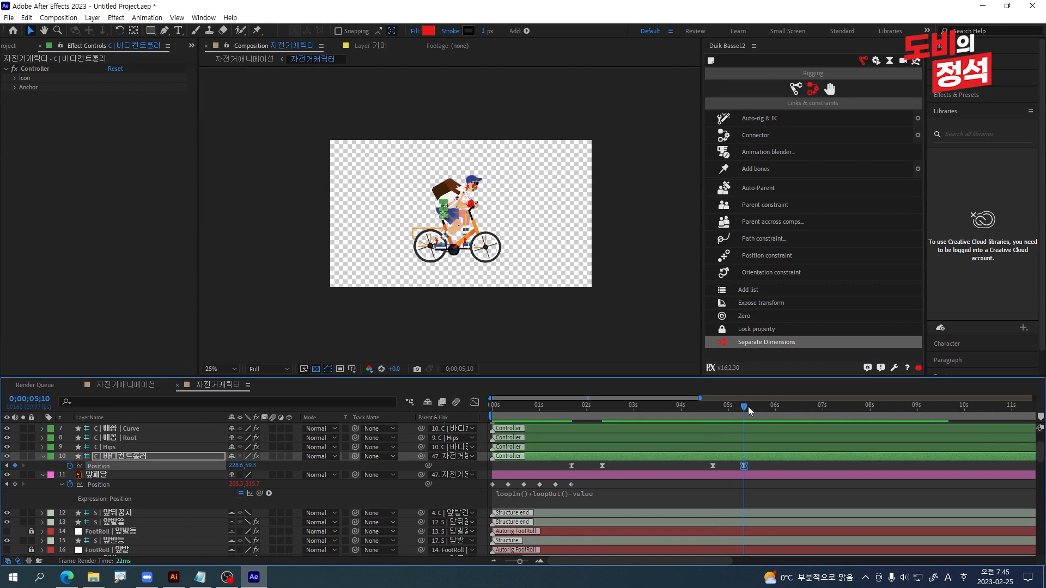
Paste the lowered Position keyframe of C | 바디컨트롤러 at 0;00;06;29 as well, and return to the composition's start.
{"action": "key", "text": "space"}
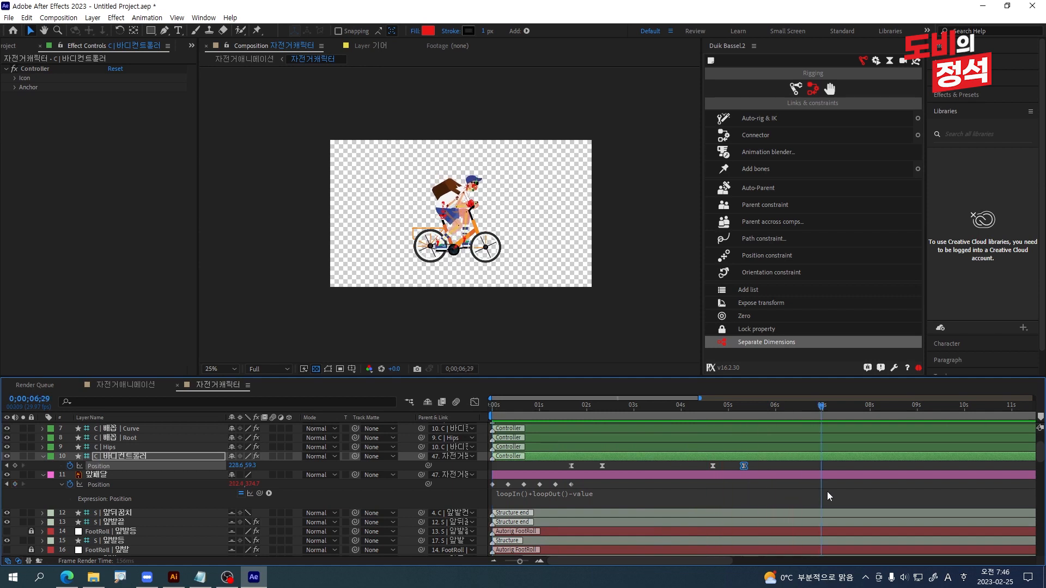
{"action": "left_click", "coordinate": [773, 466]}
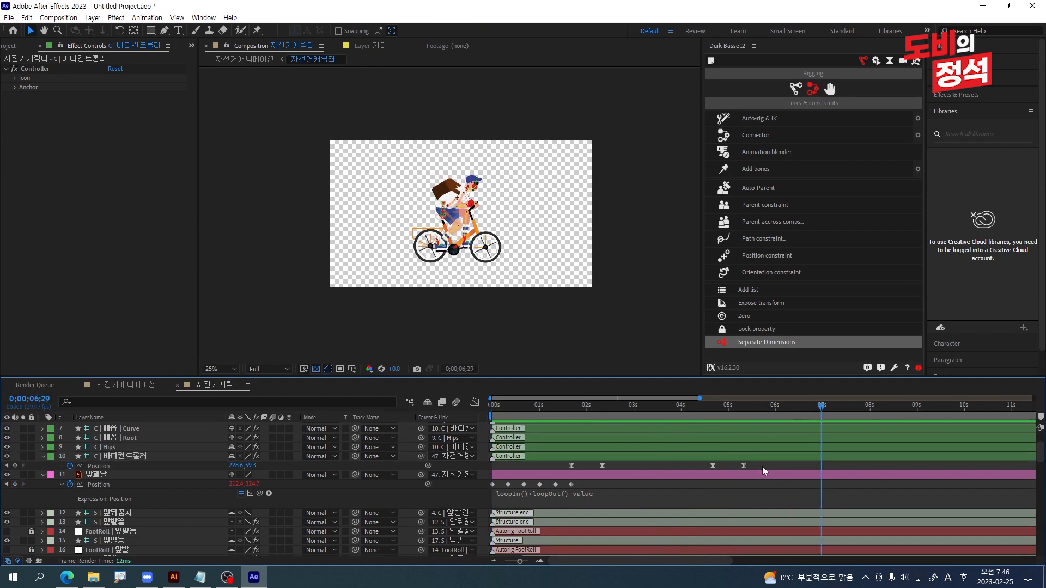
{"action": "left_click", "coordinate": [743, 467]}
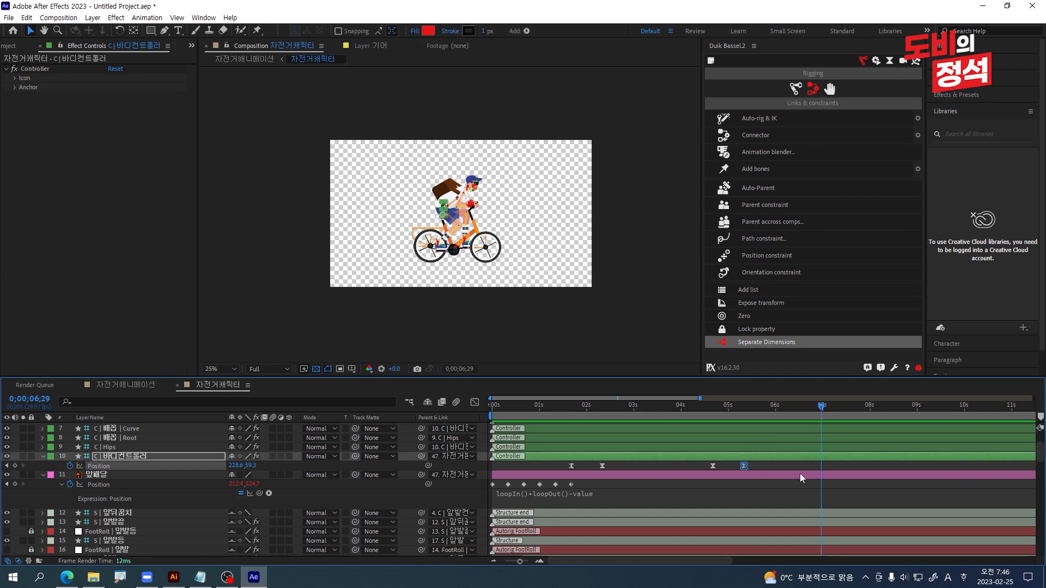
{"action": "key", "text": "ctrl+v"}
{"action": "left_click_drag", "start_coordinate": [818, 408], "coordinate": [769, 408]}
{"action": "key", "text": "Home"}
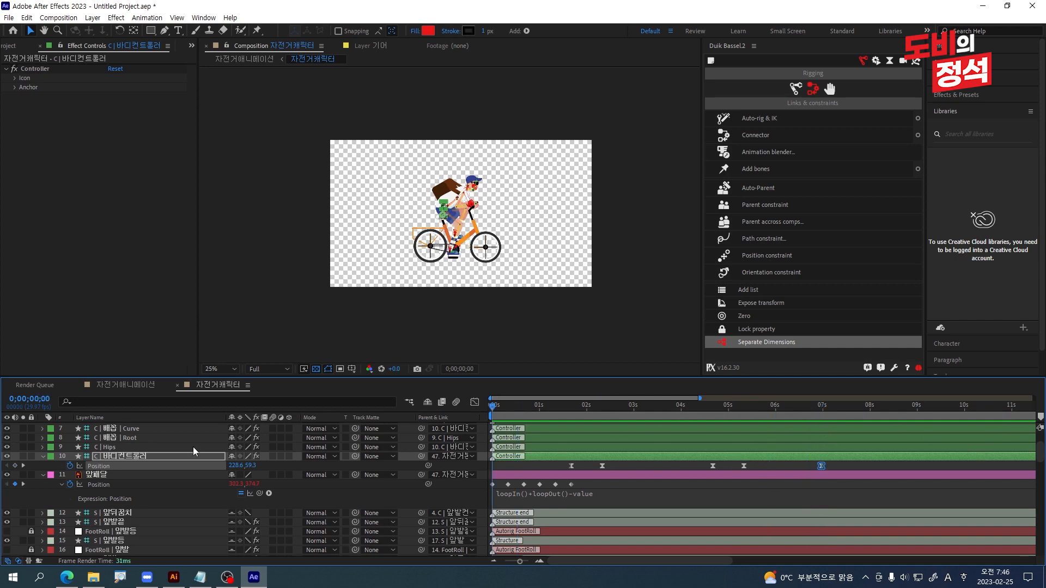
Copy the loopIn()+loopOut()-value expression from the 앞페달 layer's Position to the Position of C | 바디컨트롤러.
{"action": "left_click", "coordinate": [585, 500]}
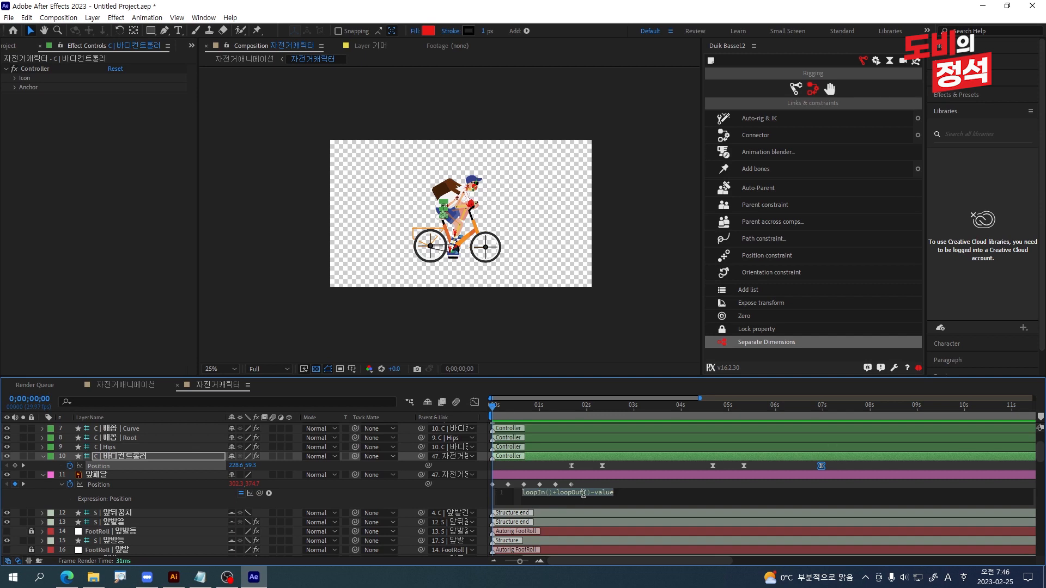
{"action": "left_click", "coordinate": [645, 502]}
{"action": "left_click", "coordinate": [534, 465]}
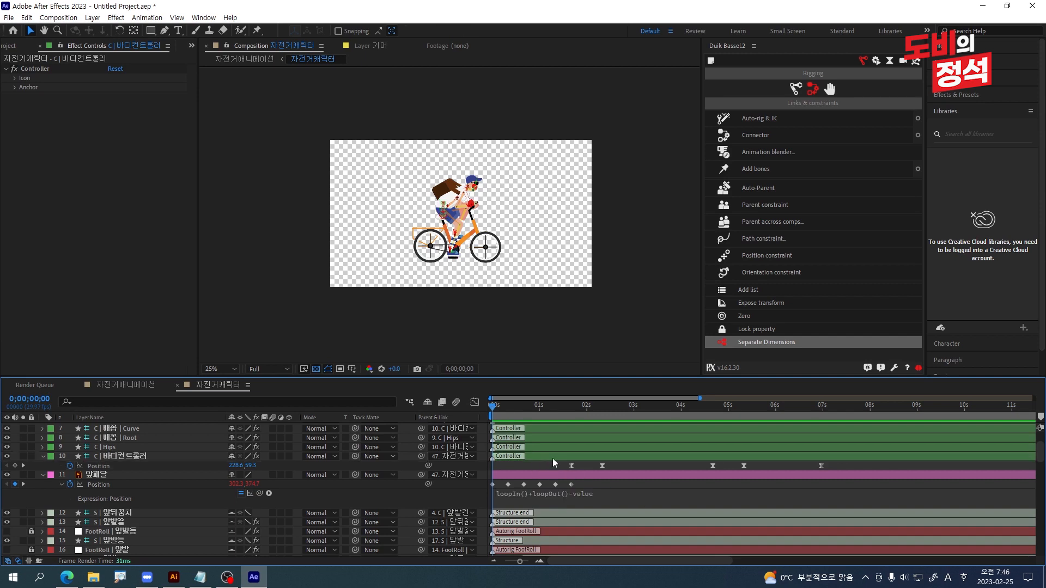
{"action": "left_click", "coordinate": [70, 467], "text": "alt"}
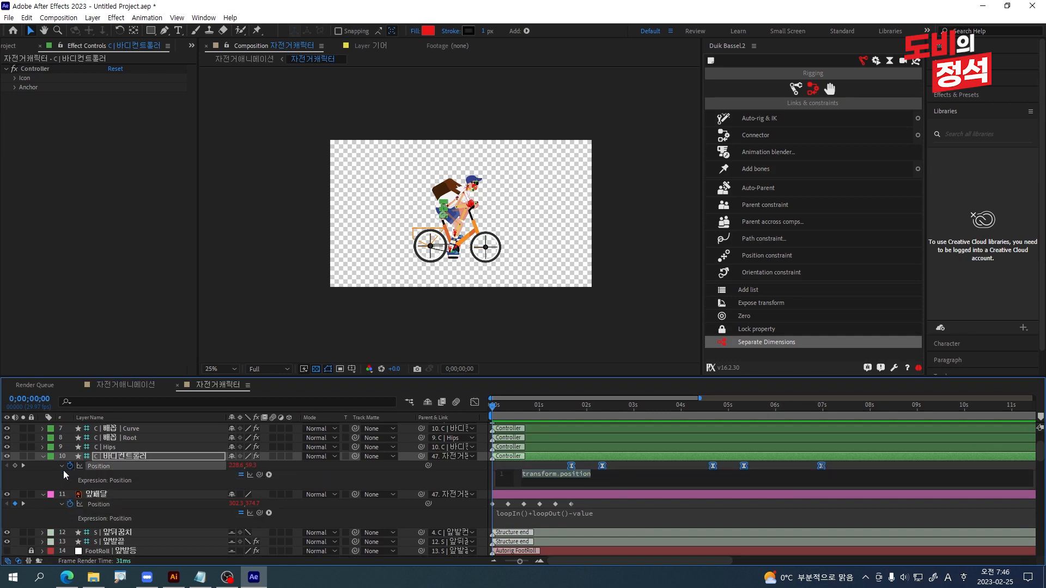
{"action": "key", "text": "ctrl+v"}
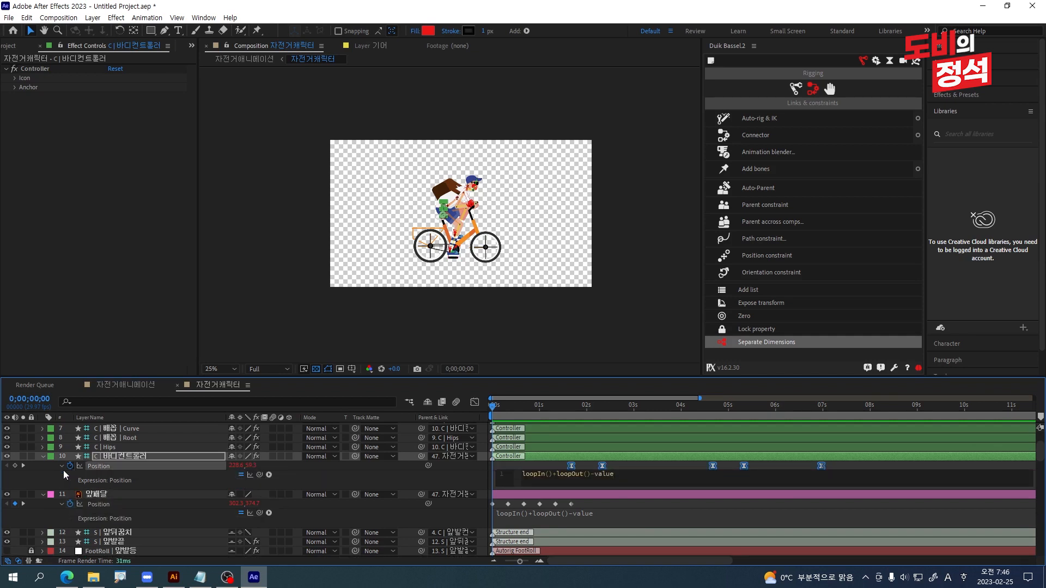
{"action": "key", "text": "KP_Enter"}
Play the animation with the whole timeline in view, and replay it close up to check the looping body motion.
{"action": "key", "text": "space"}
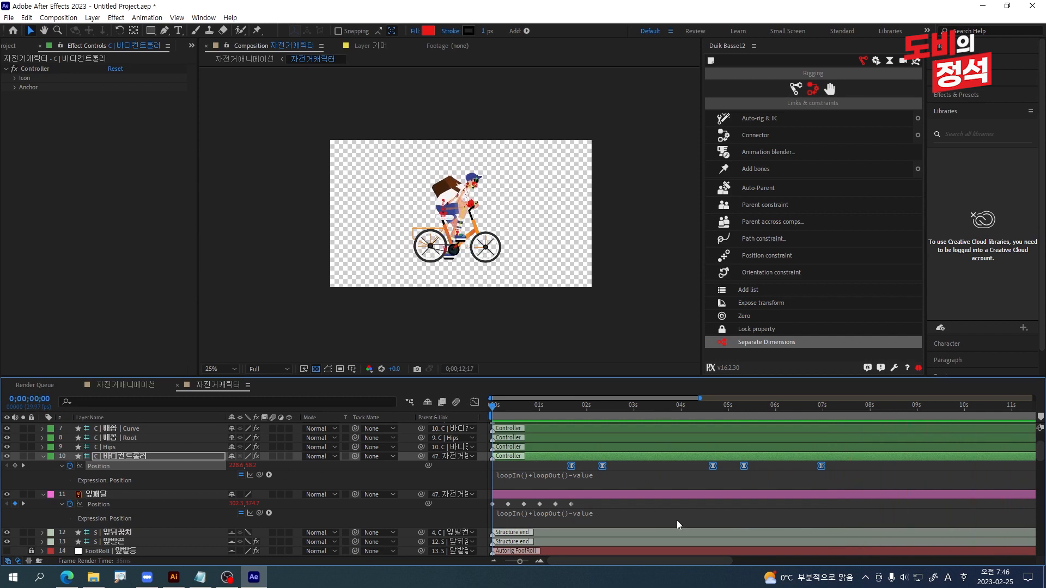
{"action": "scroll", "coordinate": [652, 503], "scroll_direction": "down", "scroll_amount": 3}
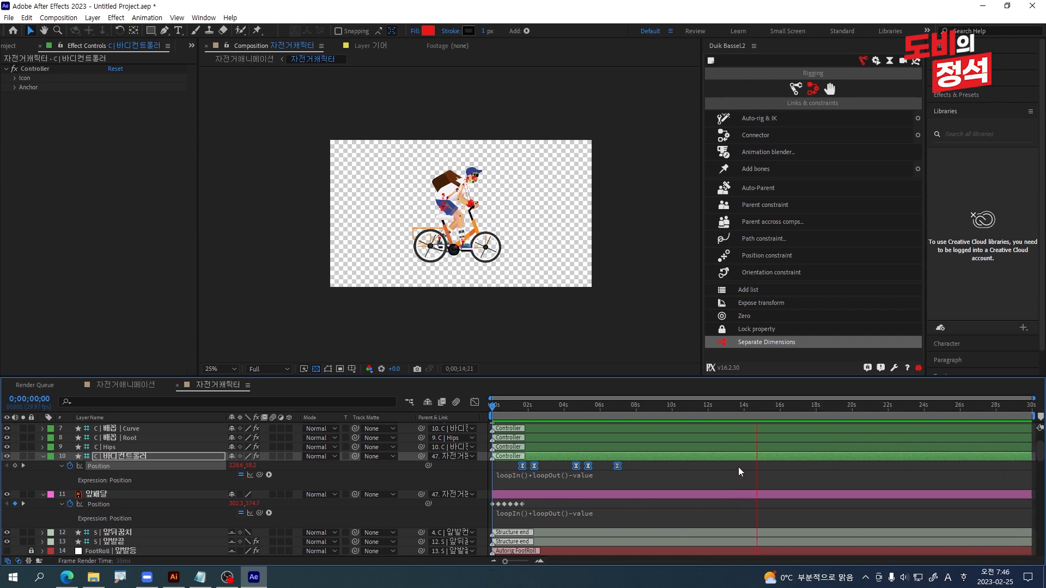
{"action": "key", "text": "space"}
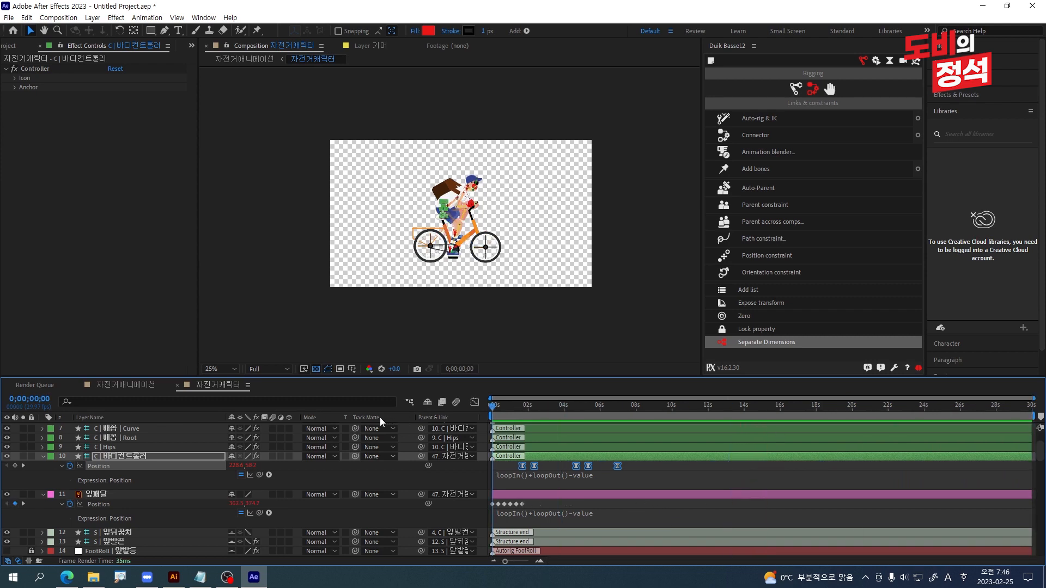
{"action": "left_click", "coordinate": [123, 460]}
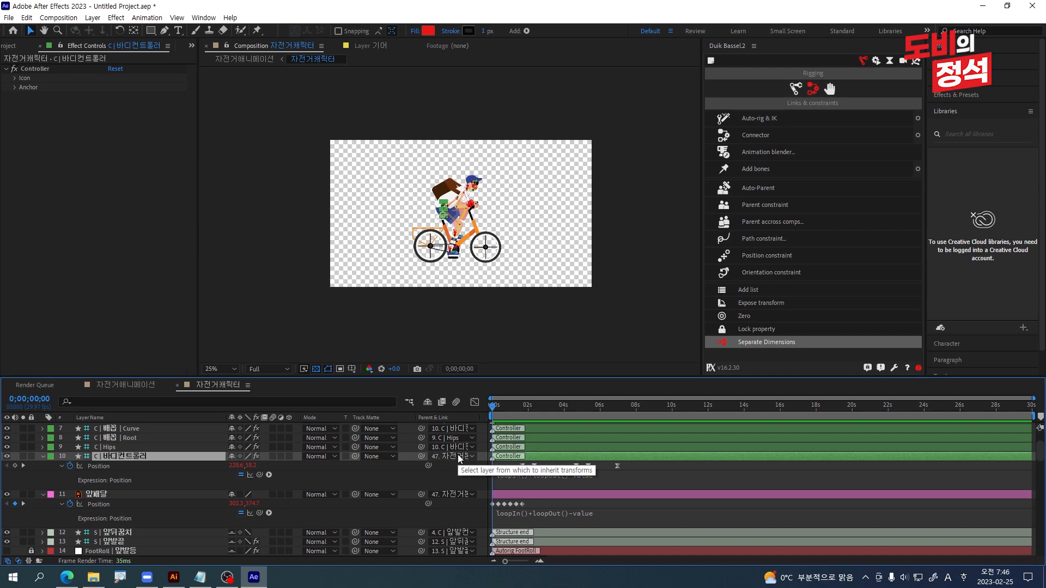
{"action": "scroll", "coordinate": [451, 233], "scroll_direction": "up", "scroll_amount": 1}
{"action": "scroll", "coordinate": [451, 233], "scroll_direction": "up", "scroll_amount": 1}
{"action": "key", "text": "space"}
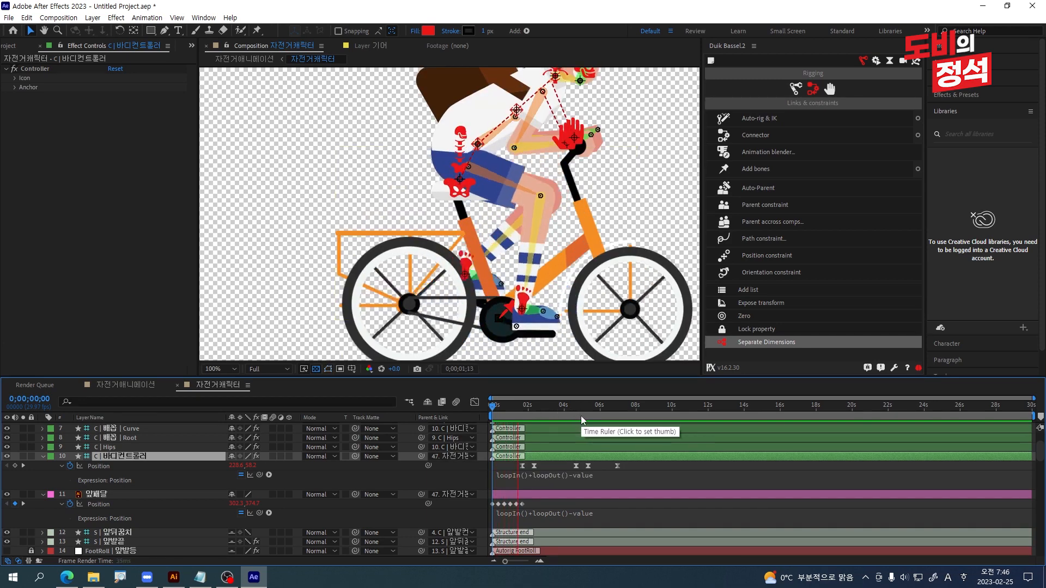
Add a Position keyframe to the 자전거본체 layer at 0;00;00;00 and move the current time to 0;00;00;03.
{"action": "key", "text": "grave"}
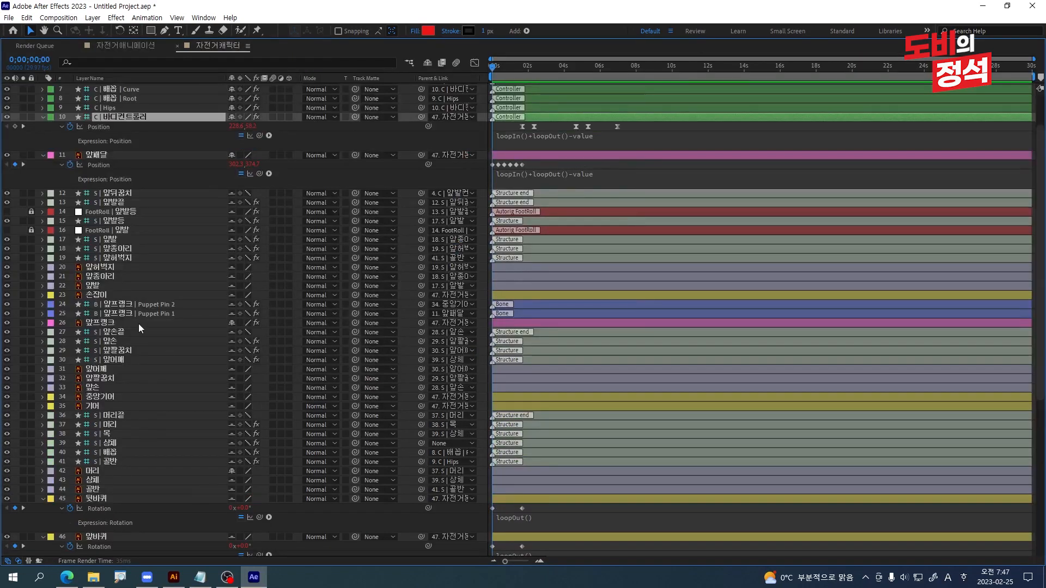
{"action": "scroll", "coordinate": [162, 410], "scroll_direction": "down", "scroll_amount": 5}
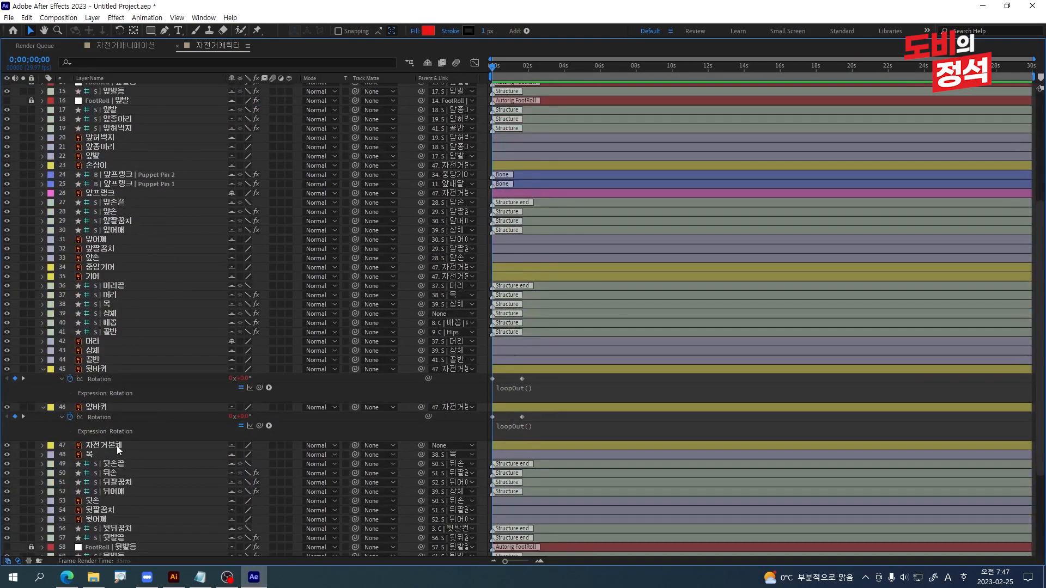
{"action": "left_click", "coordinate": [116, 446]}
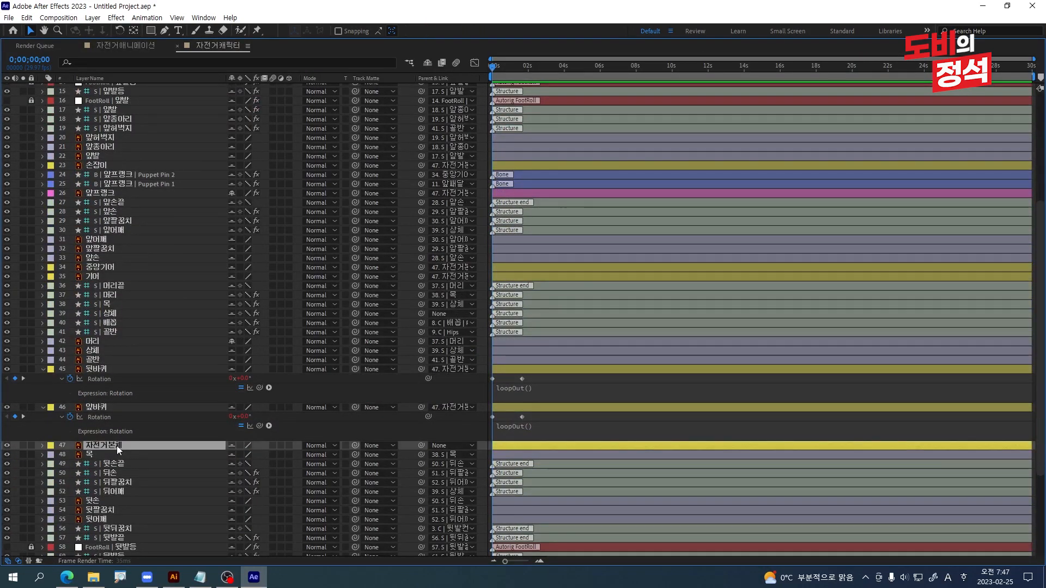
{"action": "key", "text": "p"}
{"action": "key", "text": "Page_Down"}
{"action": "key", "text": "Page_Down"}
{"action": "key", "text": "Page_Down"}
{"action": "key", "text": "semicolon"}
{"action": "key", "text": "grave"}
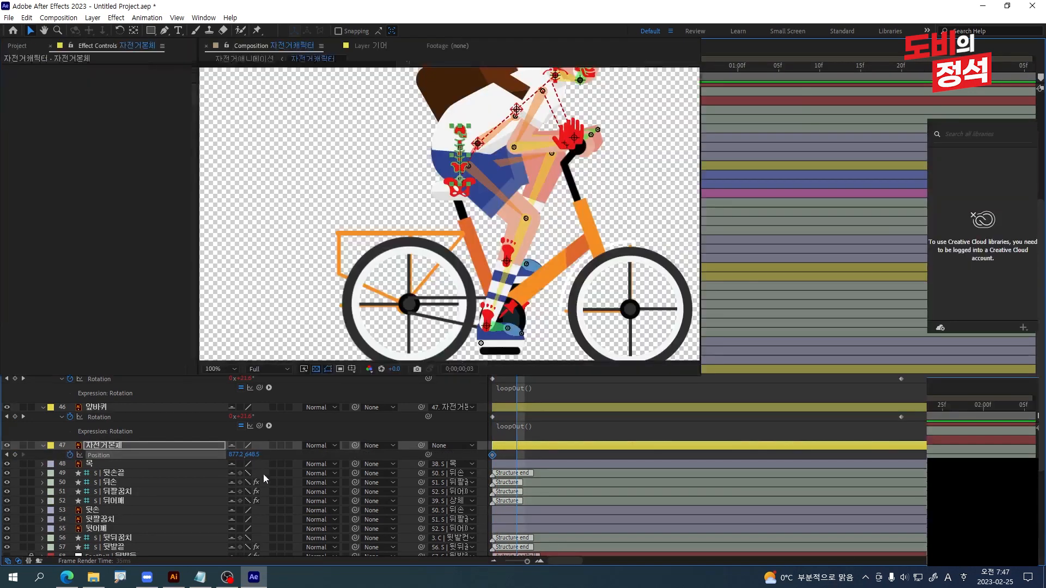
Lower the 자전거본체 layer by 10 px to Position 877.2, 658.5 at 0;00;00;03.
{"action": "left_click", "coordinate": [255, 498]}
{"action": "key", "text": "Right"}
{"action": "type", "text": "+7"}
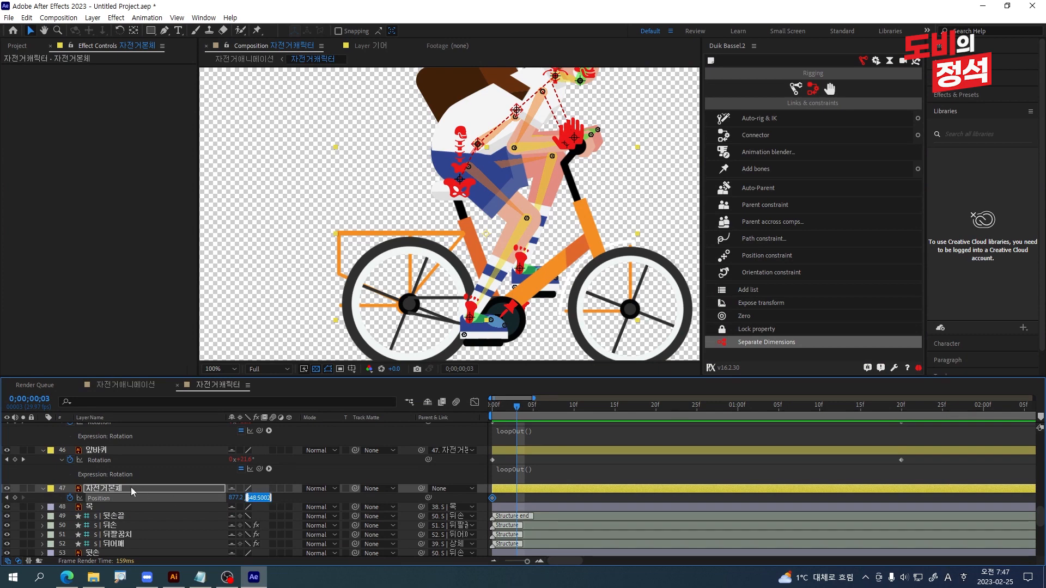
{"action": "key", "text": "Return"}
{"action": "key", "text": "Down"}
{"action": "key", "text": "Down"}
{"action": "key", "text": "Down"}
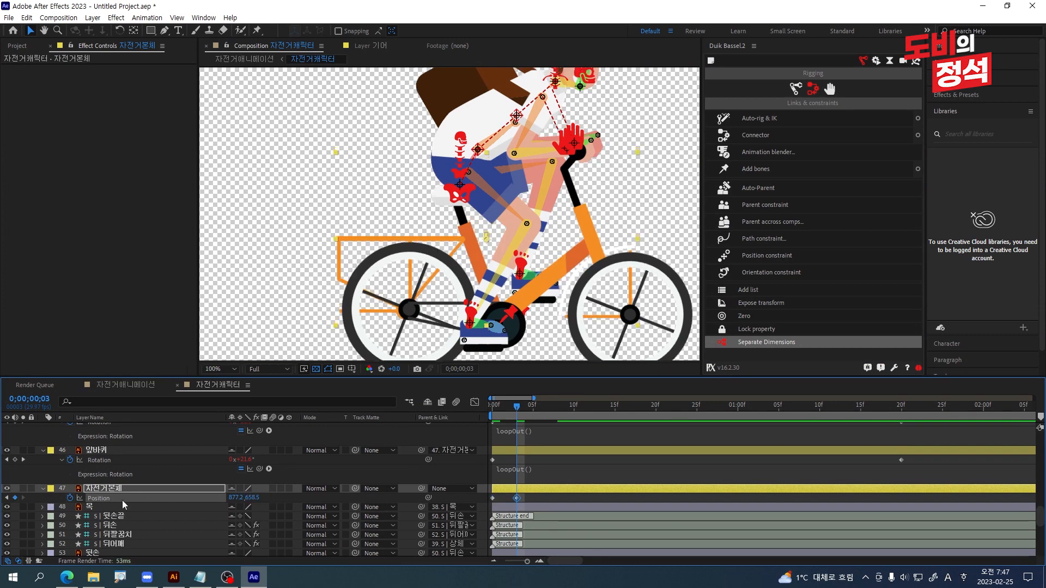
Copy the first Position keyframe of 자전거본체, paste it at 0;00;00;06, and preview the bounce.
{"action": "key", "text": "Page_Down"}
{"action": "key", "text": "Page_Down"}
{"action": "key", "text": "Page_Down"}
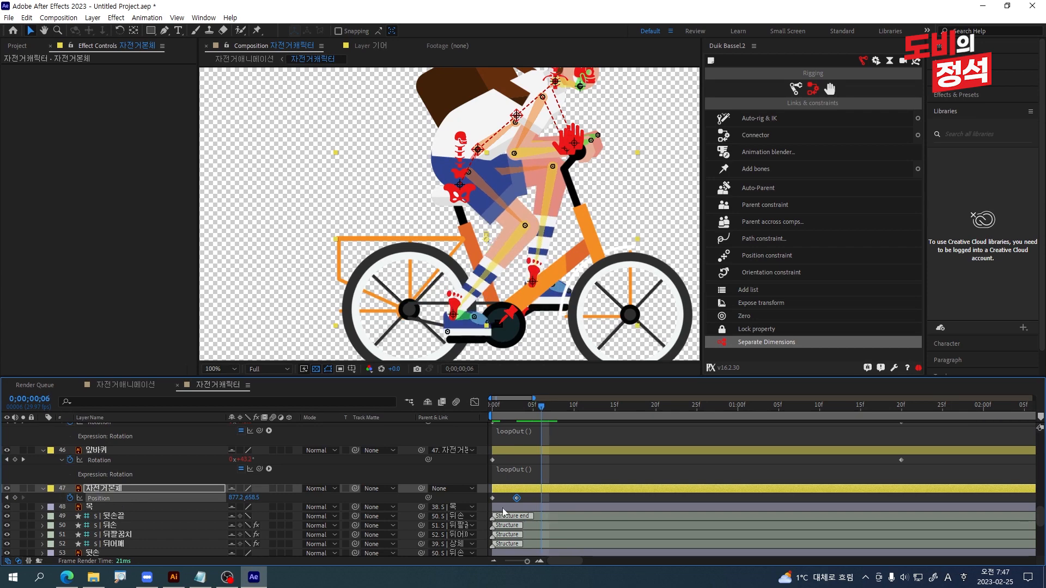
{"action": "left_click_drag", "start_coordinate": [498, 498], "coordinate": [487, 505]}
{"action": "key", "text": "ctrl+c"}
{"action": "key", "text": "ctrl+v"}
{"action": "key", "text": "space"}
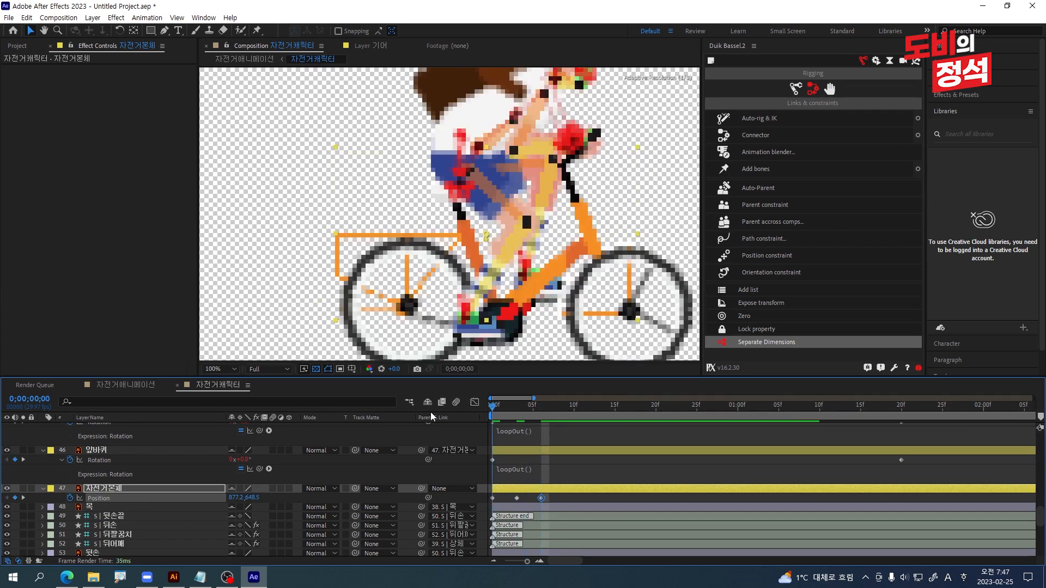
Loop the 자전거본체 layer's Position with the expression loopOut().
{"action": "left_click", "coordinate": [70, 498], "text": "alt"}
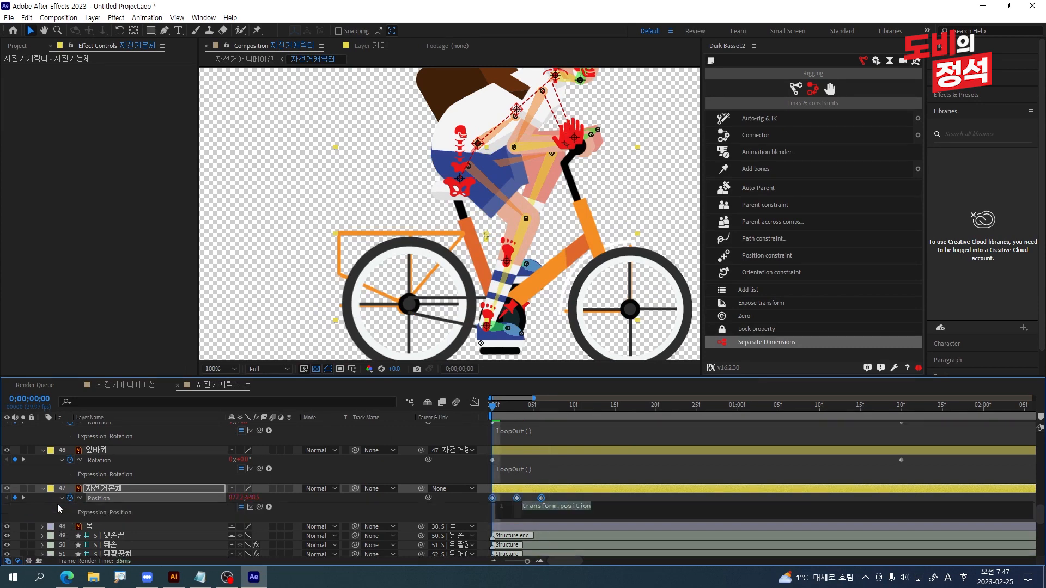
{"action": "type", "text": "loop"}
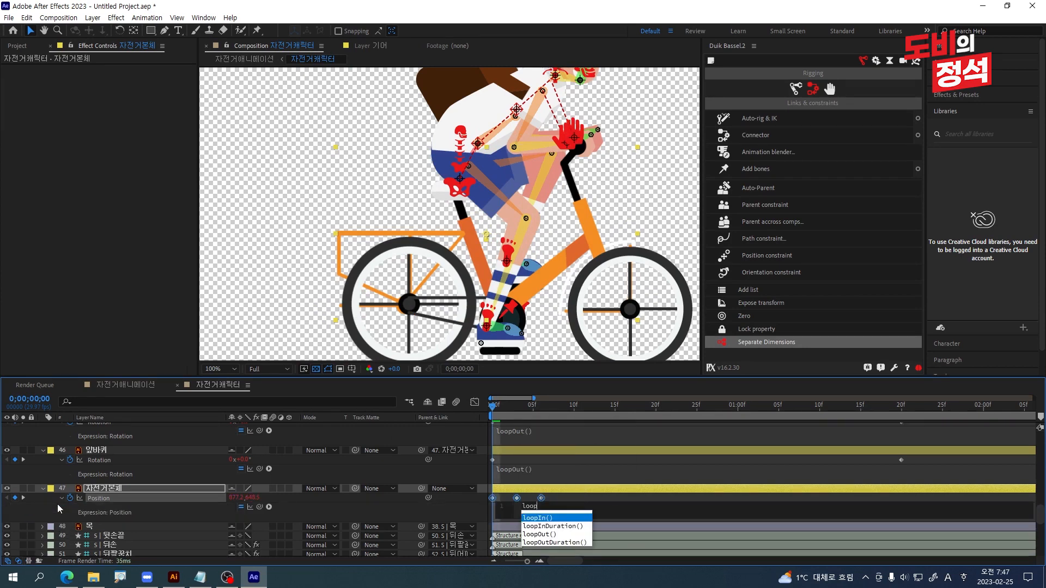
{"action": "key", "text": "Return"}
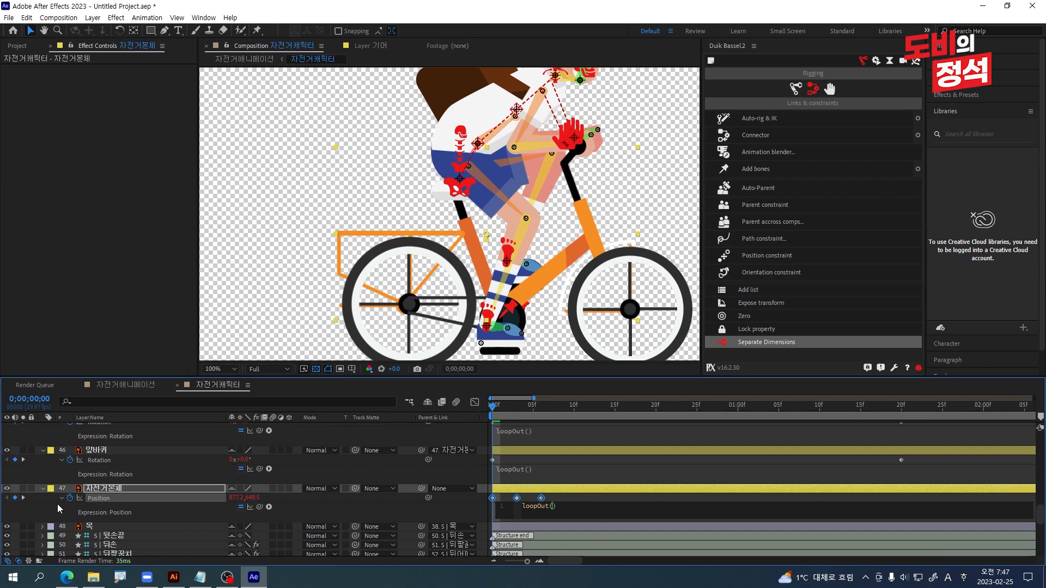
{"action": "key", "text": "KP_Enter"}
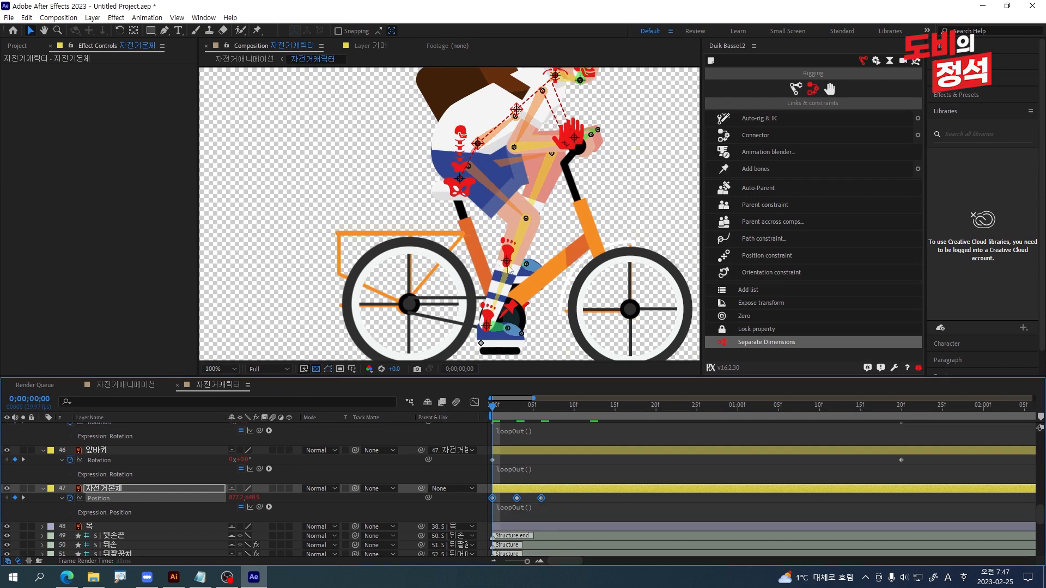
Play the animation with the whole cyclist in view to check the bicycle's bounce, and stop at 0;00;05;10.
{"action": "key", "text": "space"}
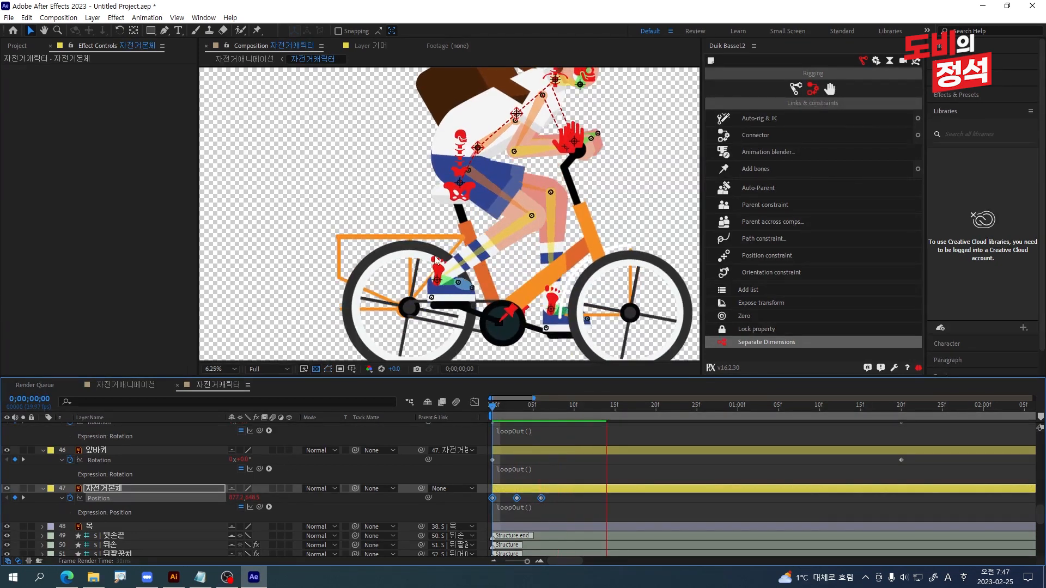
{"action": "scroll", "coordinate": [436, 260], "scroll_direction": "down", "scroll_amount": 4}
{"action": "scroll", "coordinate": [449, 257], "scroll_direction": "up", "scroll_amount": 4}
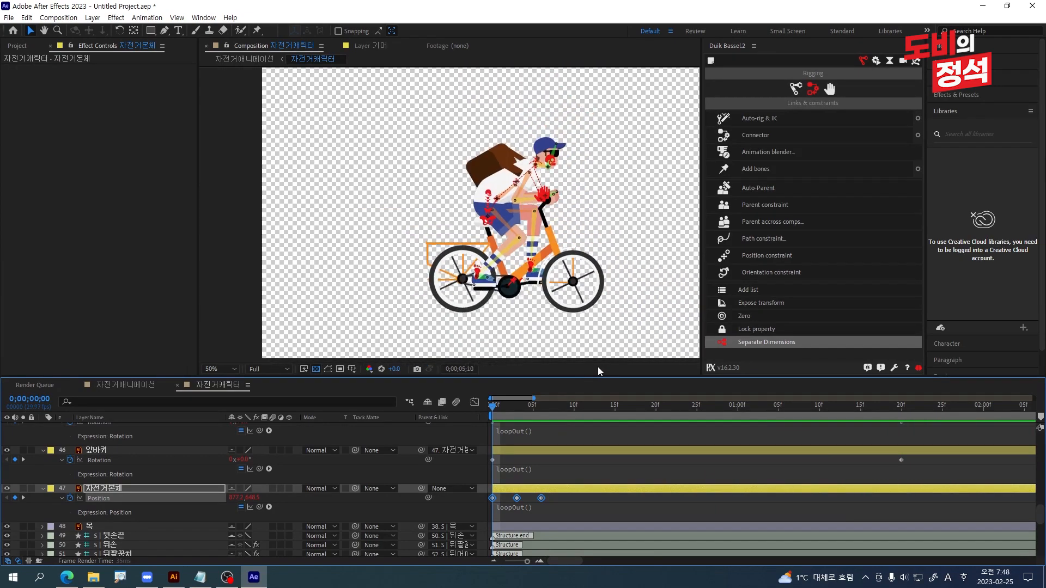
{"action": "key", "text": "space"}
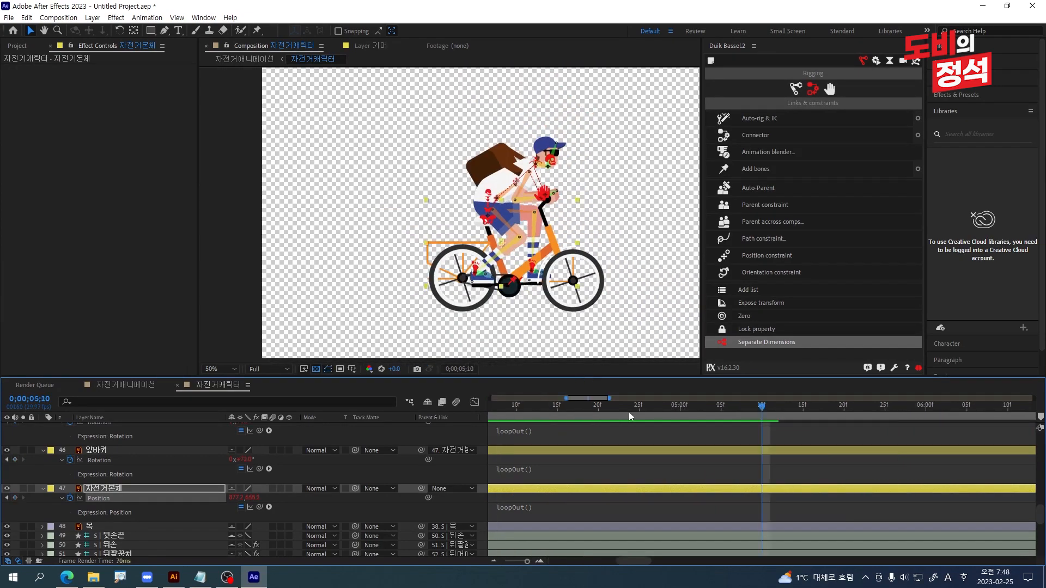
Raise the 자전거본체 layer's Position keyframe at 0;00;00;03 by 4 px to 877.2, 654.5.
{"action": "scroll", "coordinate": [704, 440], "scroll_direction": "down", "scroll_amount": 5}
{"action": "left_click_drag", "start_coordinate": [664, 407], "coordinate": [386, 497]}
{"action": "scroll", "coordinate": [386, 497], "scroll_direction": "up", "scroll_amount": 5}
{"action": "left_click_drag", "start_coordinate": [506, 413], "coordinate": [511, 421]}
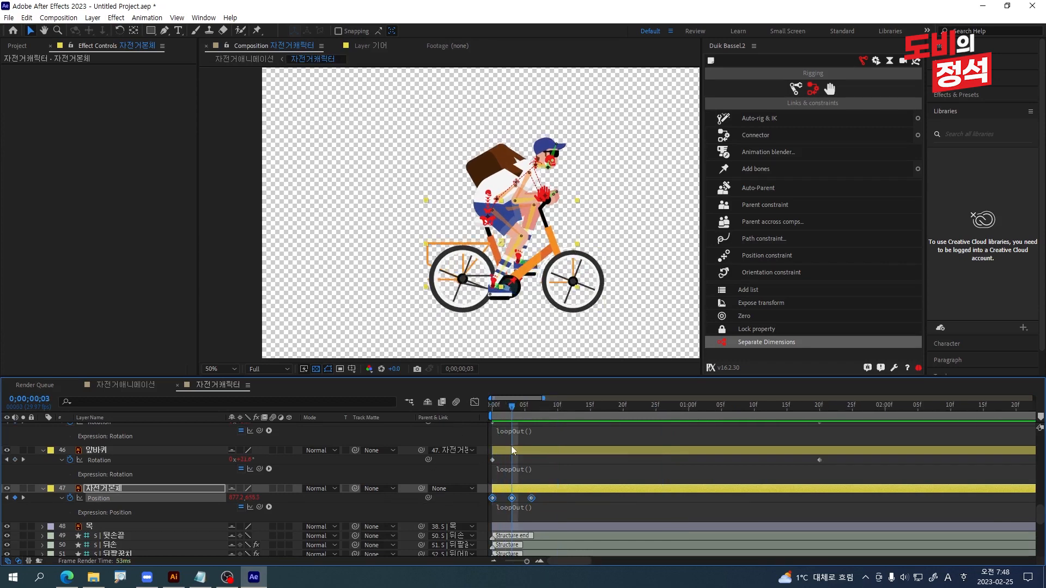
{"action": "scroll", "coordinate": [504, 500], "scroll_direction": "up", "scroll_amount": 1}
{"action": "left_click", "coordinate": [526, 500]}
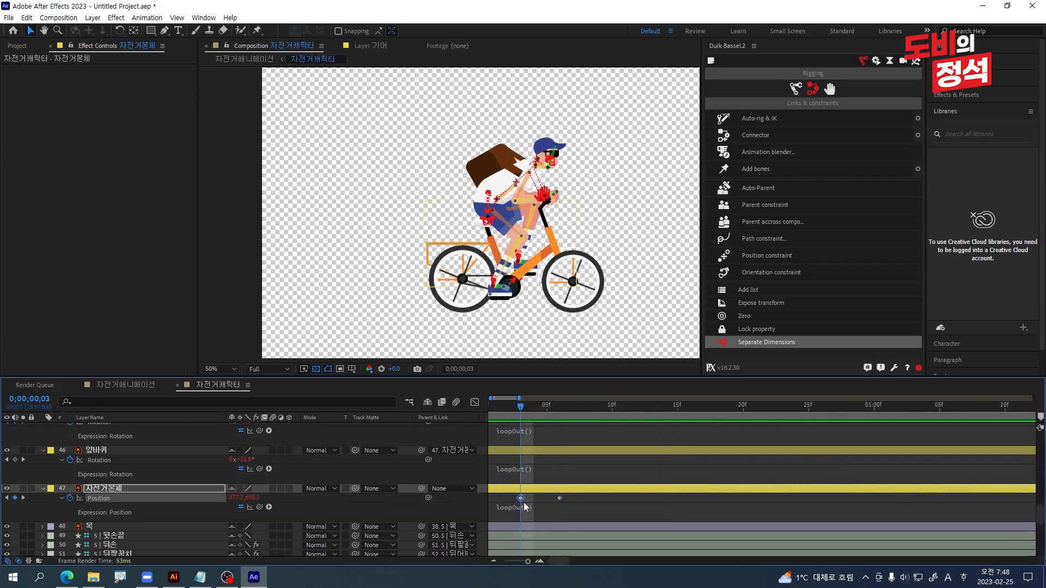
{"action": "key", "text": "Up"}
{"action": "key", "text": "Up"}
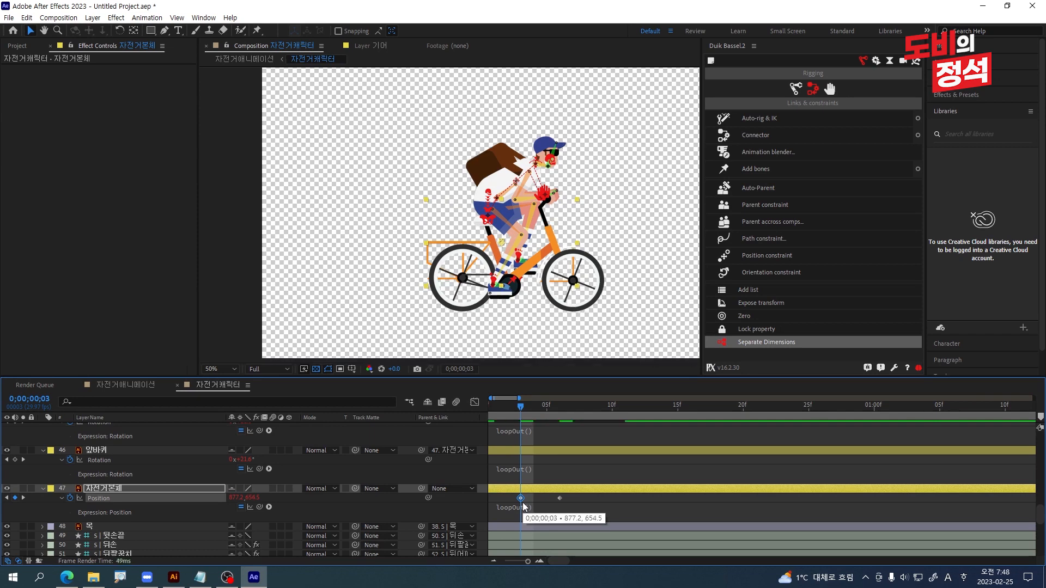
Play the animation from the first frame to check the gentler bicycle bounce, then stop playback.
{"action": "key", "text": "Home"}
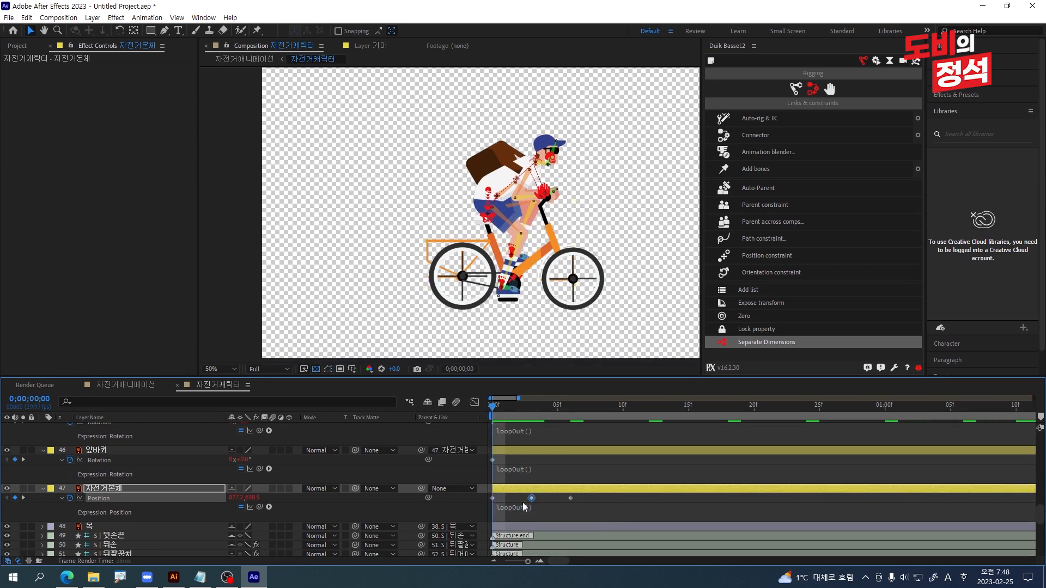
{"action": "key", "text": "space"}
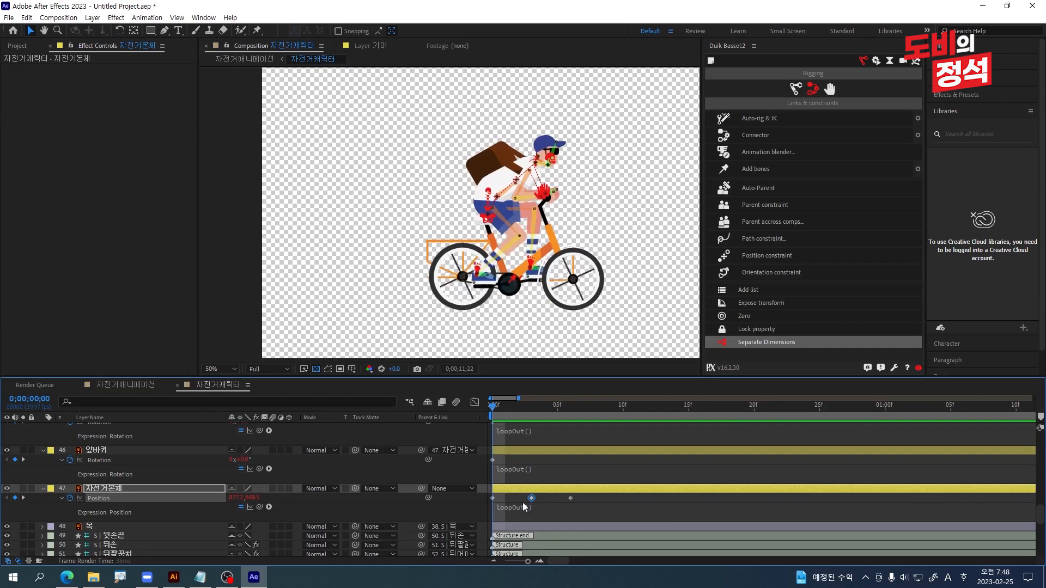
{"action": "key", "text": "space"}
{"action": "scroll", "coordinate": [654, 461], "scroll_direction": "down", "scroll_amount": 3}
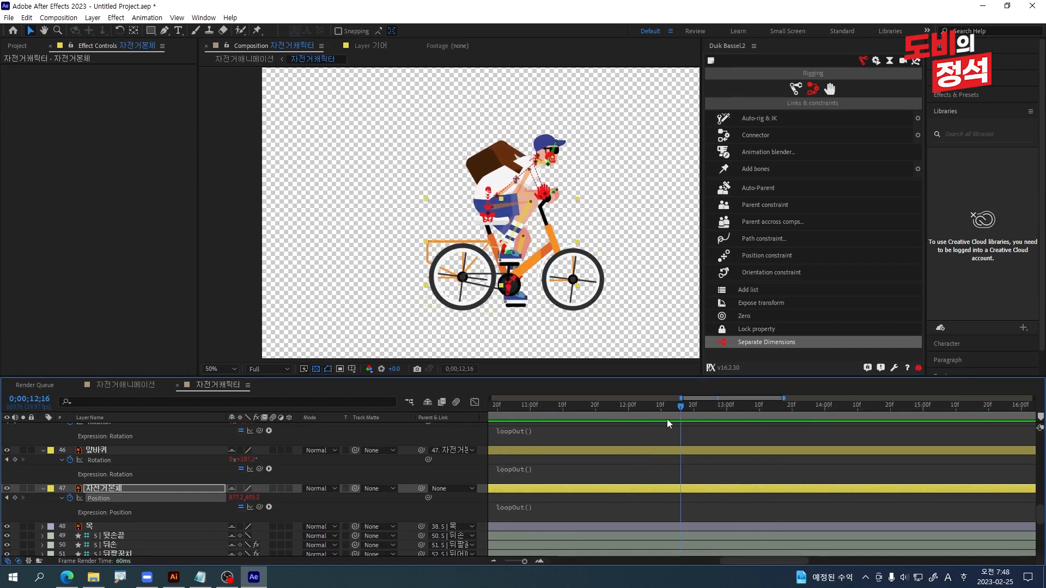
{"action": "key", "text": "space"}
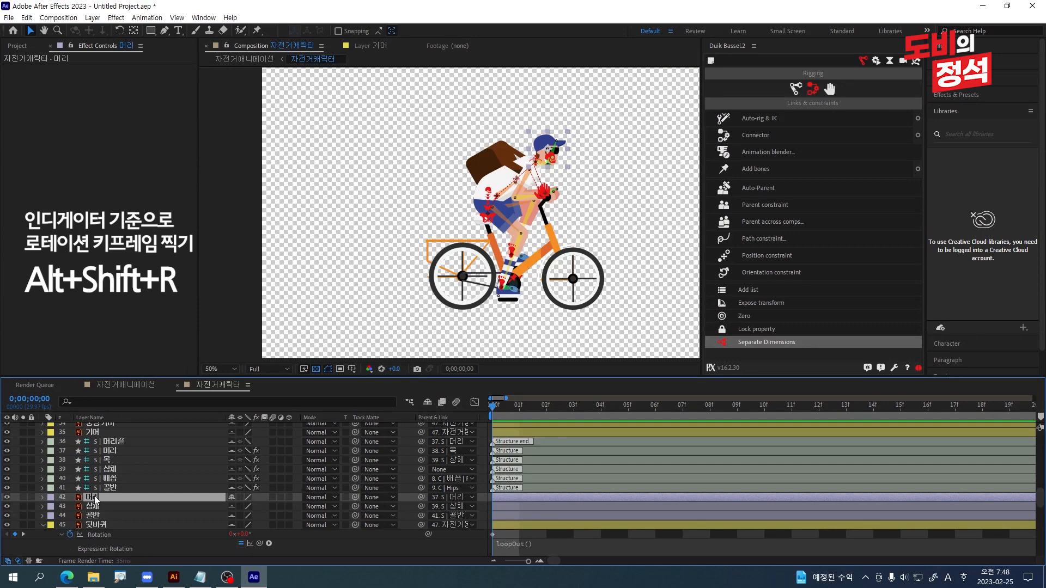
Add a Rotation keyframe to the 머리 layer at 0;00;00;00 and move its anchor point down to the base of the head.
{"action": "key", "text": "alt+shift+r"}
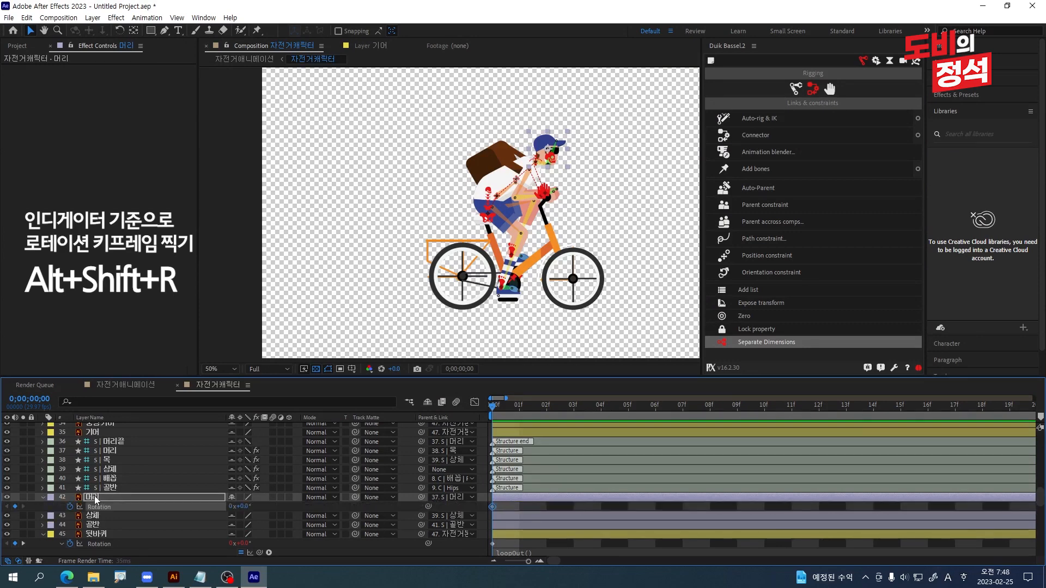
{"action": "scroll", "coordinate": [524, 181], "scroll_direction": "up", "scroll_amount": 4}
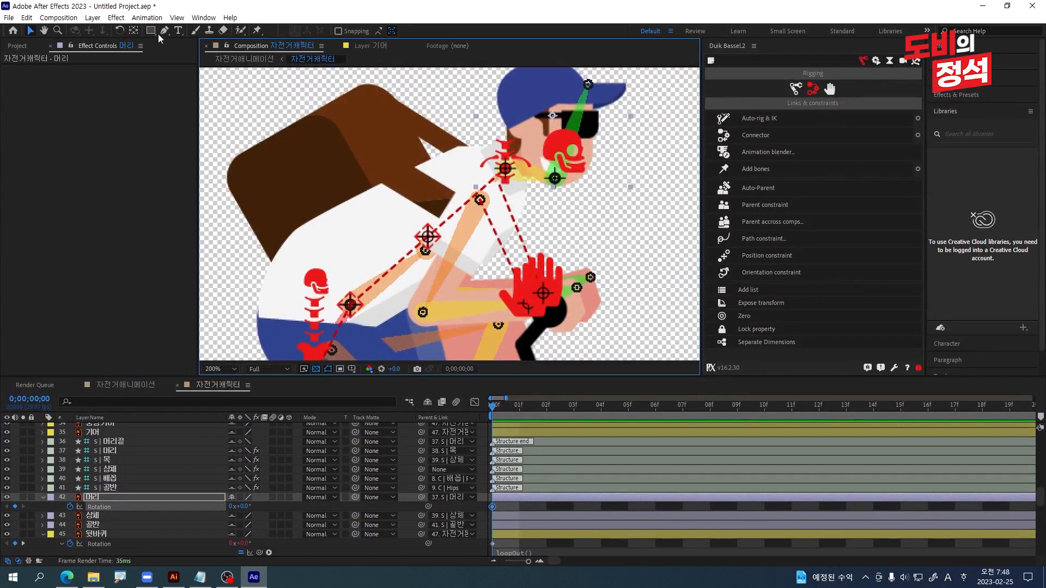
{"action": "left_click", "coordinate": [134, 31]}
{"action": "left_click_drag", "start_coordinate": [551, 113], "coordinate": [537, 174]}
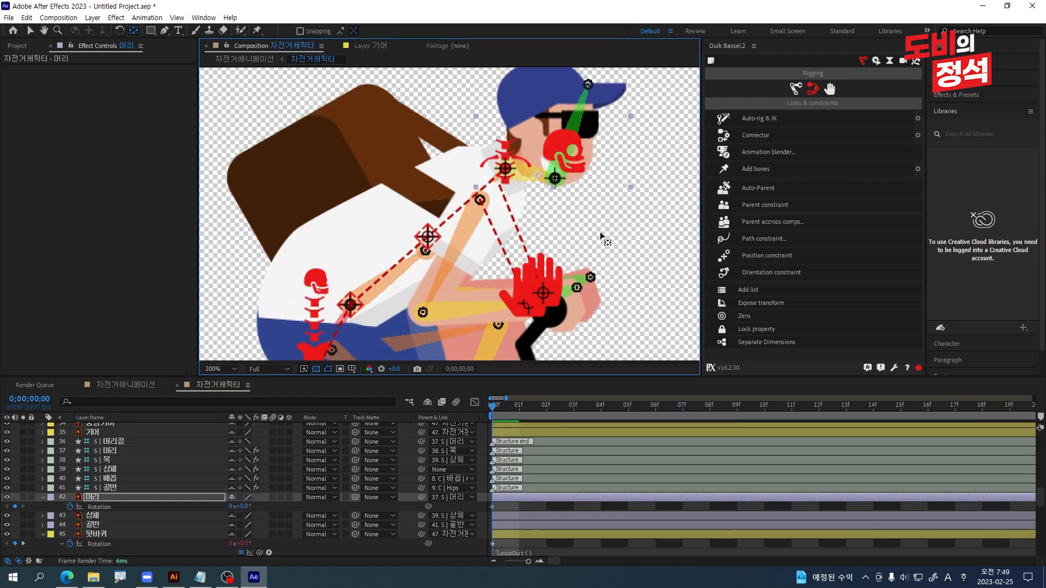
Set the 머리 layer's Rotation to -19.0° at 0;00;00;10 and to 8.0° at 0;00;00;20.
{"action": "left_click", "coordinate": [514, 510]}
{"action": "left_click", "coordinate": [538, 499]}
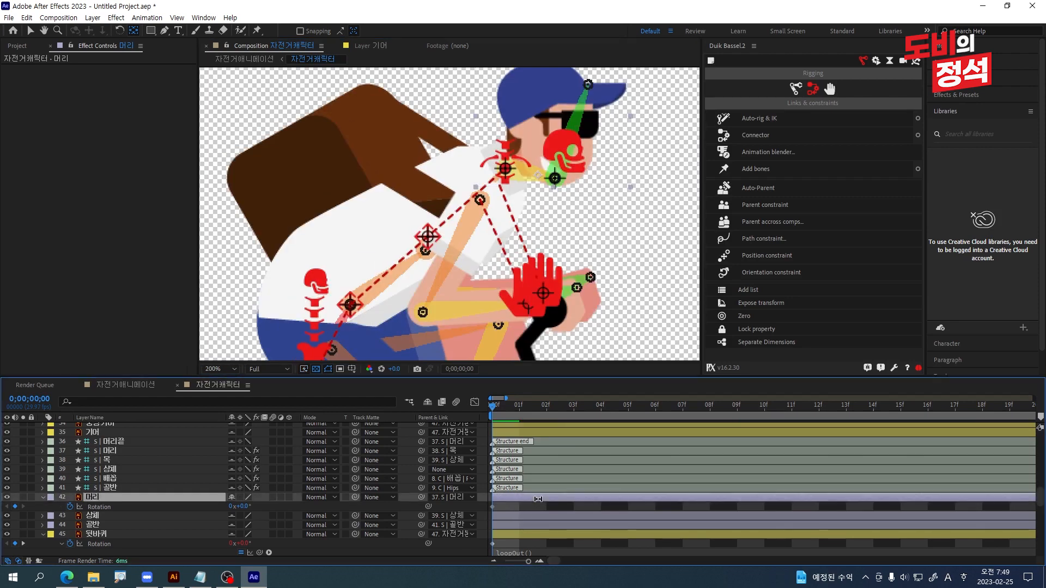
{"action": "key", "text": "shift+Page_Down"}
{"action": "left_click_drag", "start_coordinate": [241, 507], "coordinate": [236, 510]}
{"action": "scroll", "coordinate": [763, 514], "scroll_direction": "down", "scroll_amount": 1}
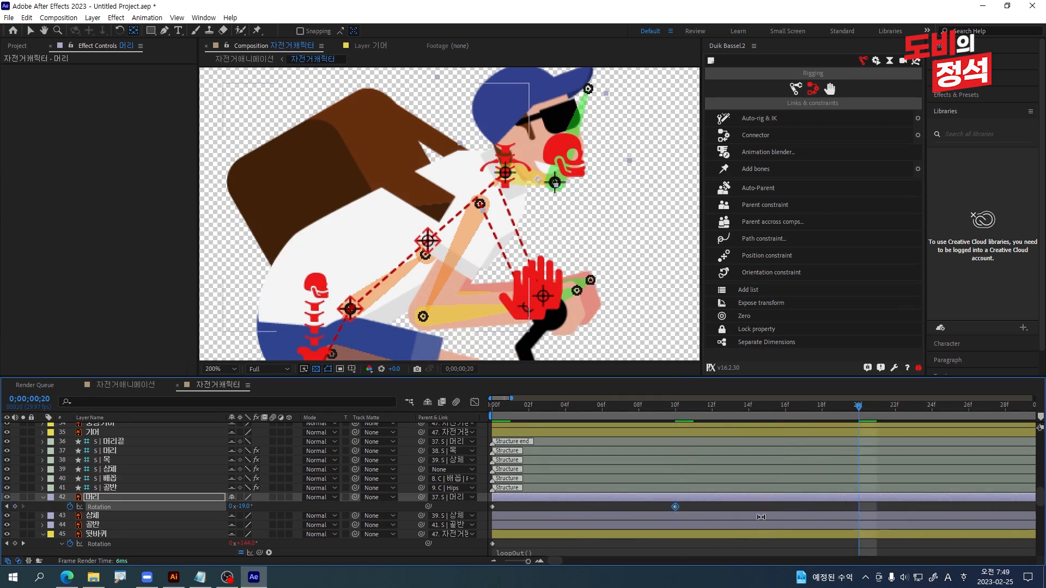
{"action": "key", "text": "shift+Page_Down"}
{"action": "left_click_drag", "start_coordinate": [246, 507], "coordinate": [260, 509]}
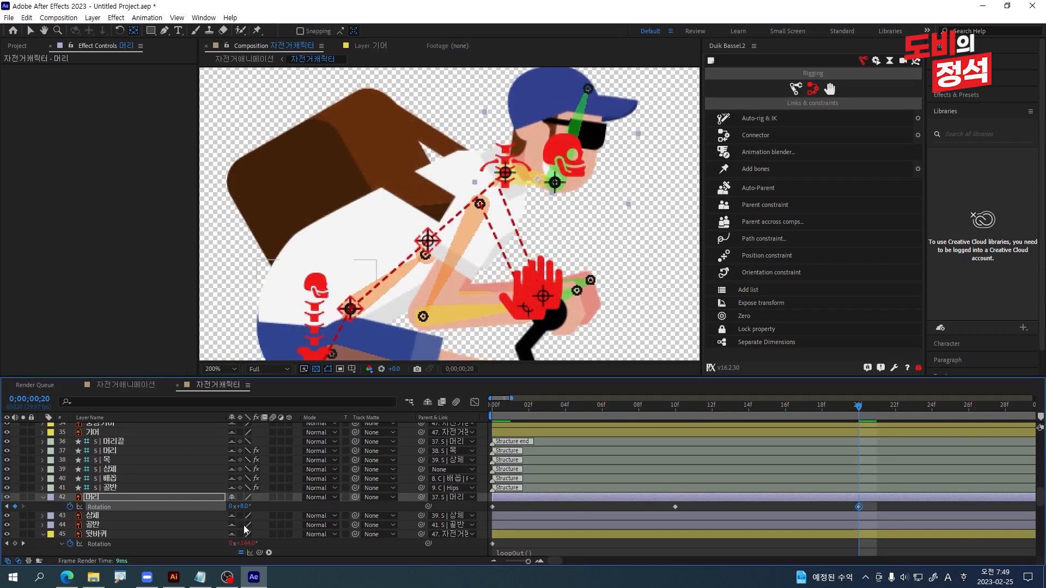
Paste a copy of the first 머리 Rotation keyframe at 0;00;01;00 and apply Easy Ease to all four keyframes.
{"action": "key", "text": "shift+Page_Down"}
{"action": "scroll", "coordinate": [590, 510], "scroll_direction": "down", "scroll_amount": 2}
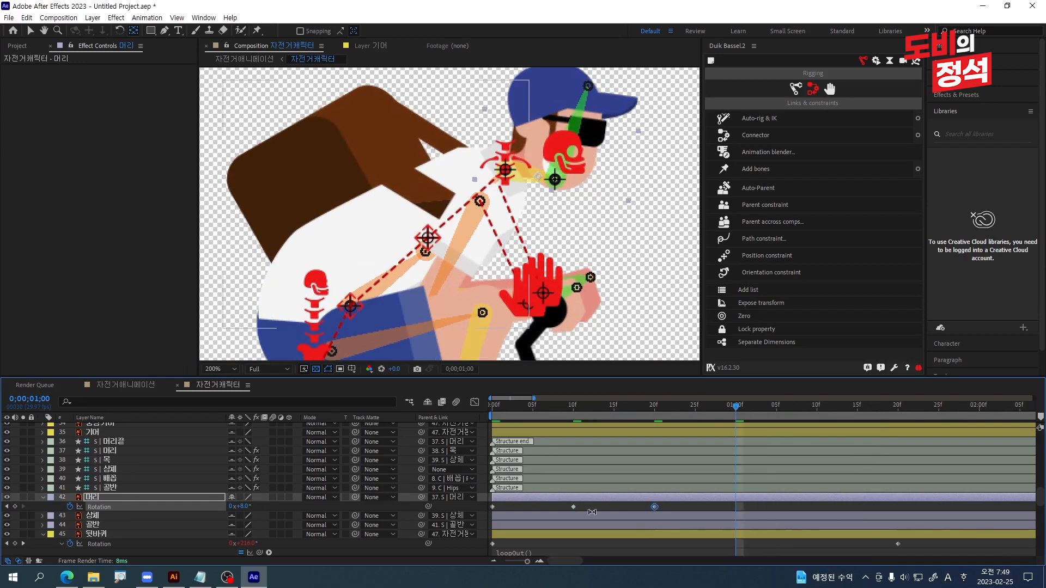
{"action": "left_click_drag", "start_coordinate": [522, 508], "coordinate": [490, 515]}
{"action": "key", "text": "ctrl+c"}
{"action": "key", "text": "ctrl+v"}
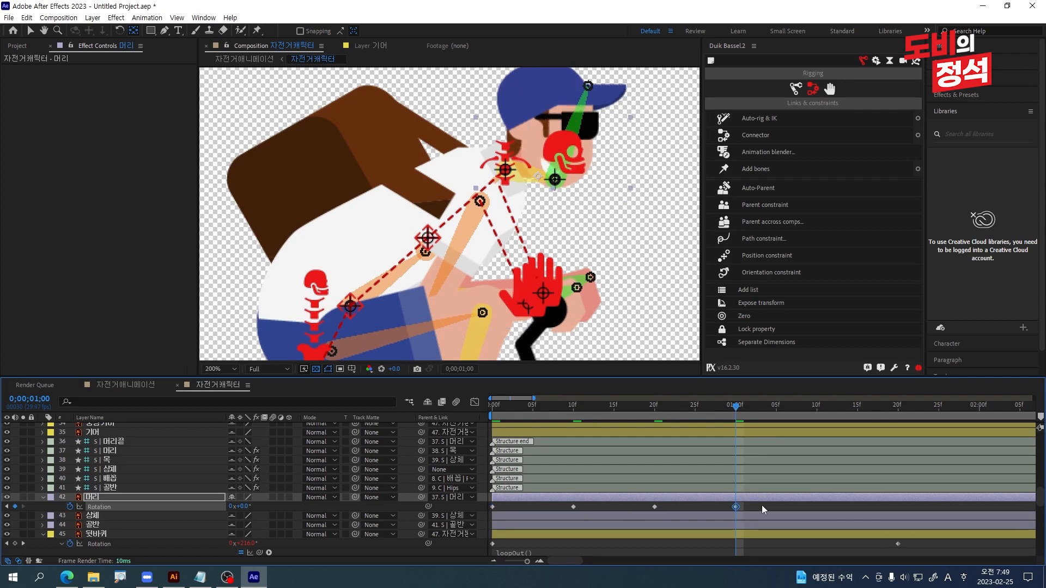
{"action": "left_click_drag", "start_coordinate": [762, 505], "coordinate": [479, 512]}
{"action": "key", "text": "F9"}
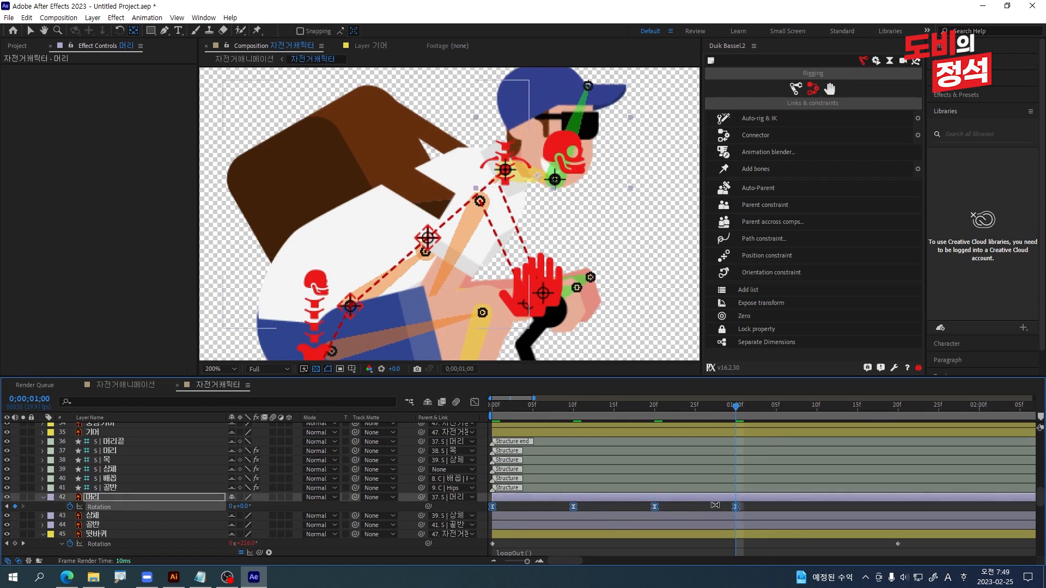
Paste a copy of the eased first Rotation keyframe of 머리 at 0;00;01;20.
{"action": "key", "text": "space"}
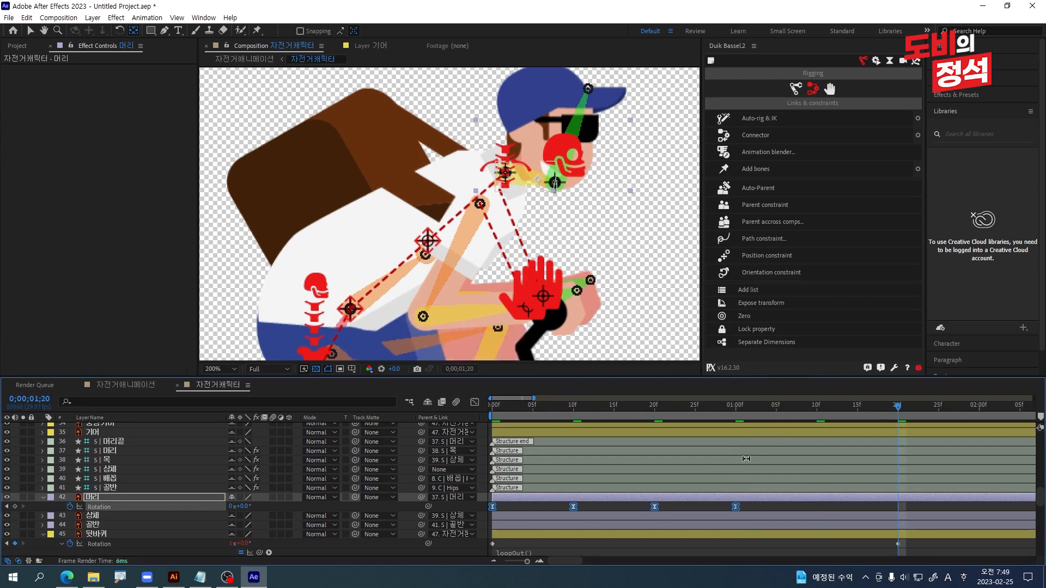
{"action": "left_click", "coordinate": [493, 507]}
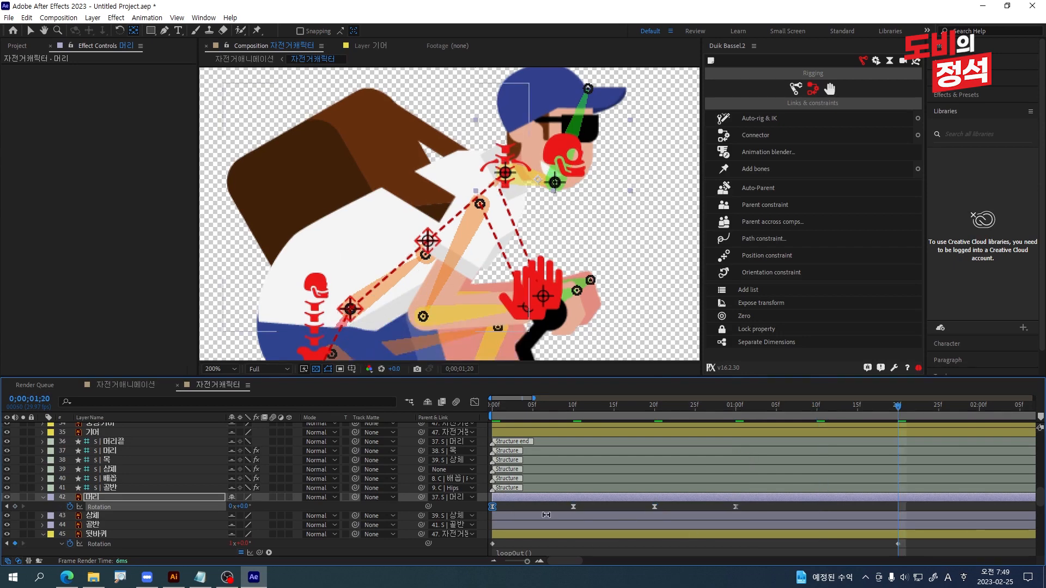
{"action": "key", "text": "ctrl+v"}
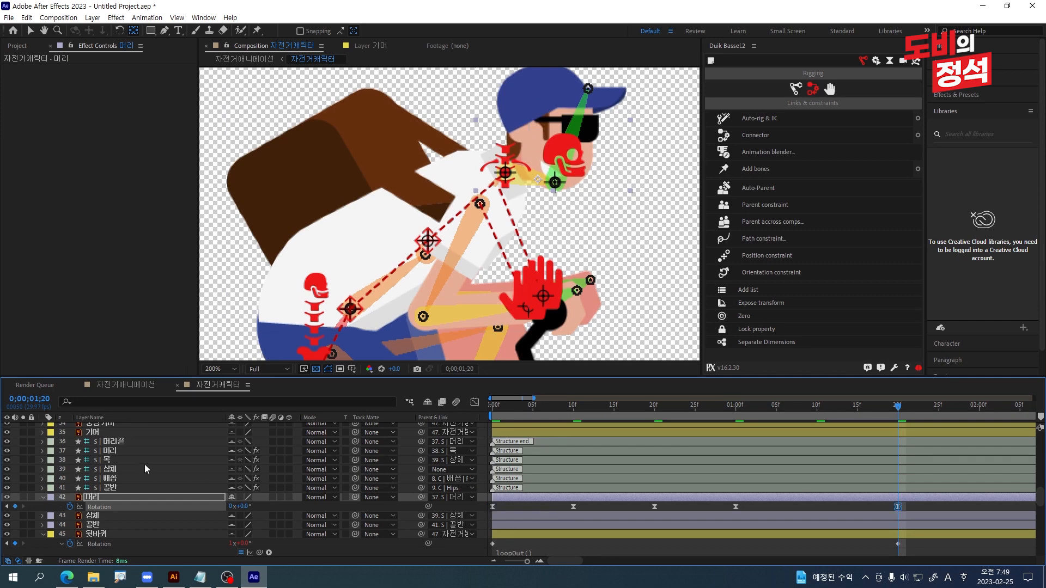
Loop the 머리 layer's Rotation with the expression loopOut("cycle").
{"action": "left_click", "coordinate": [71, 509], "text": "alt"}
{"action": "type", "text": "loop"}
{"action": "key", "text": "Down"}
{"action": "key", "text": "Down"}
{"action": "key", "text": "Return"}
{"action": "type", "text": "\""}
{"action": "key", "text": "Down"}
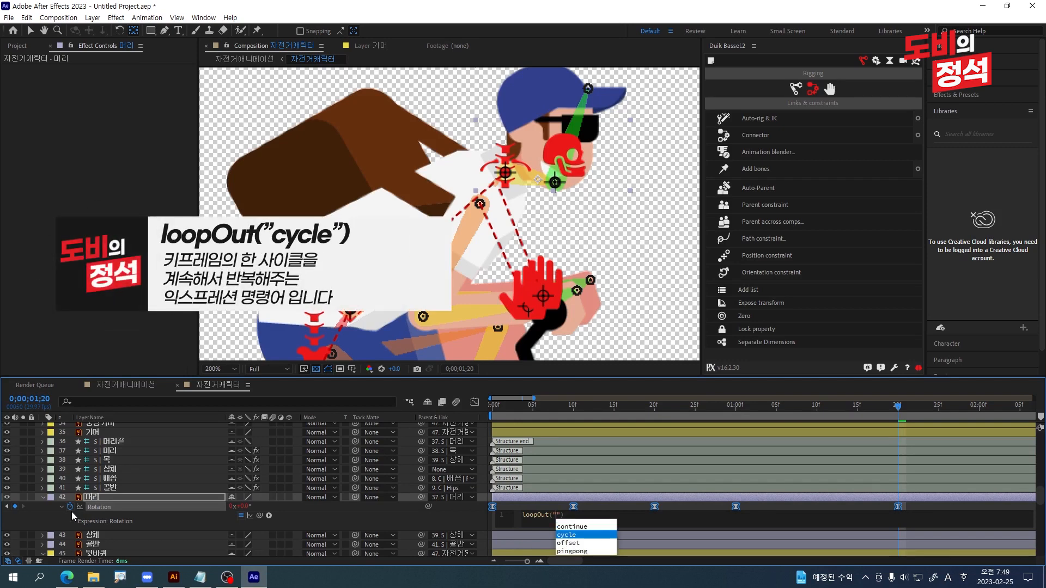
{"action": "key", "text": "Return"}
{"action": "key", "text": "KP_Enter"}
Turn off the transparency grid and play the animation from the first frame with the whole cyclist in view, stopping at 0;00;05;27.
{"action": "key", "text": "Home"}
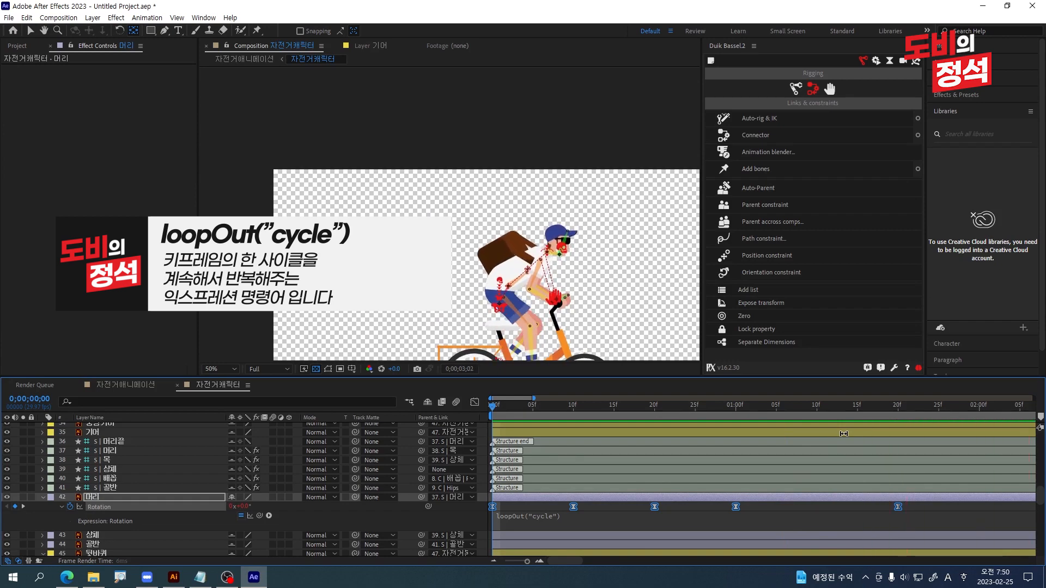
{"action": "left_click", "coordinate": [316, 370]}
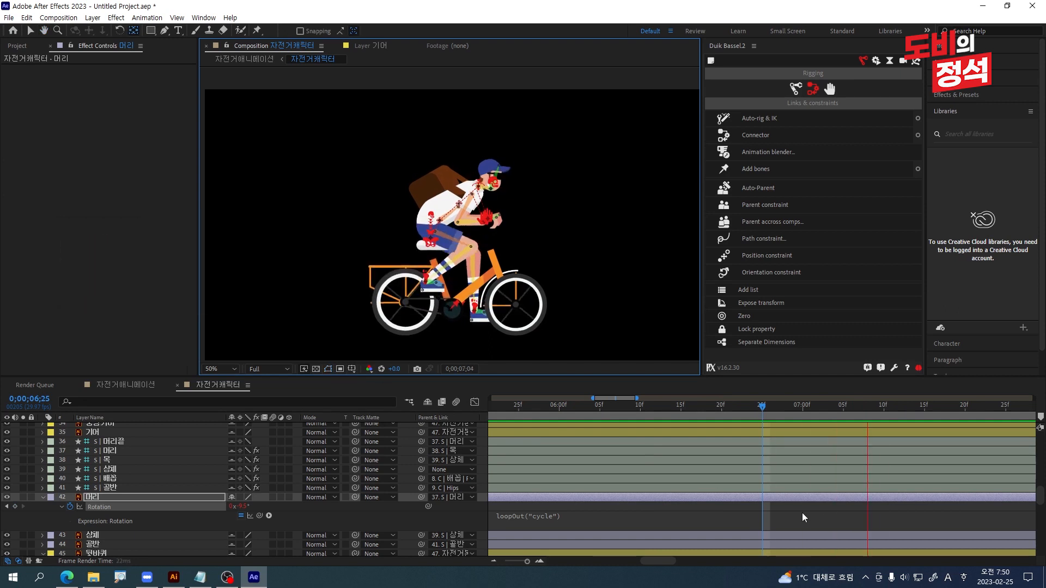
{"action": "scroll", "coordinate": [691, 494], "scroll_direction": "down", "scroll_amount": 2}
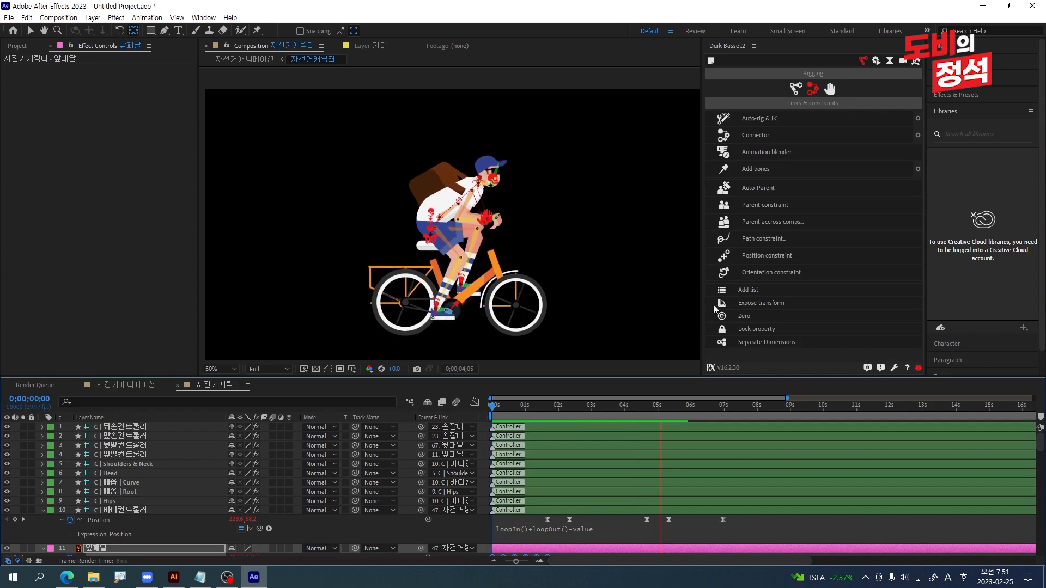
{"action": "key", "text": "space"}
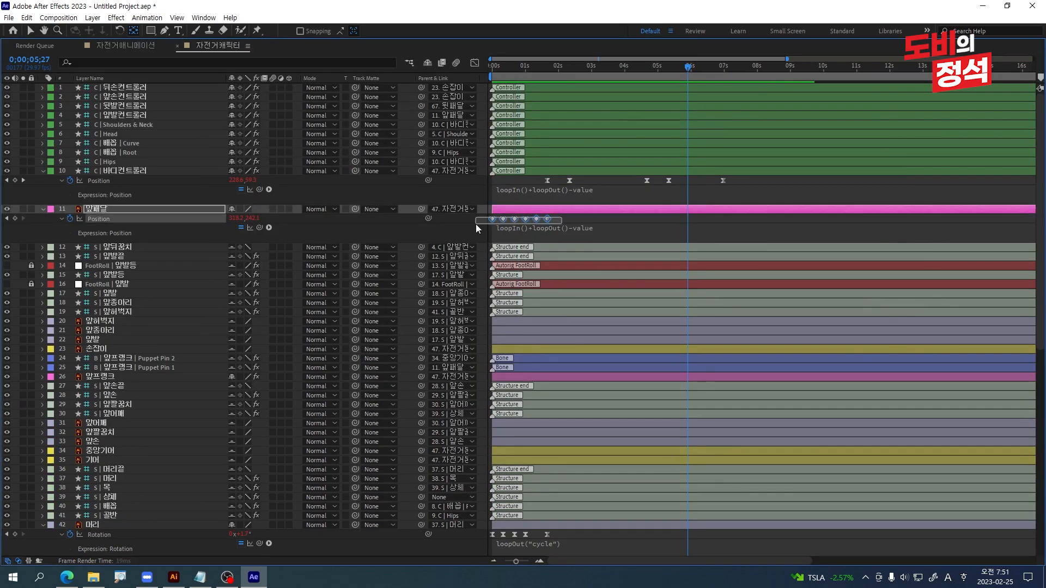
Compress all Position keyframes of 앞패달 and 뒷패달 in proportion so that the pedal cycle ends at about 0;00;01;02.
{"action": "scroll", "coordinate": [587, 447], "scroll_direction": "down", "scroll_amount": 2}
{"action": "scroll", "coordinate": [587, 447], "scroll_direction": "down", "scroll_amount": 15}
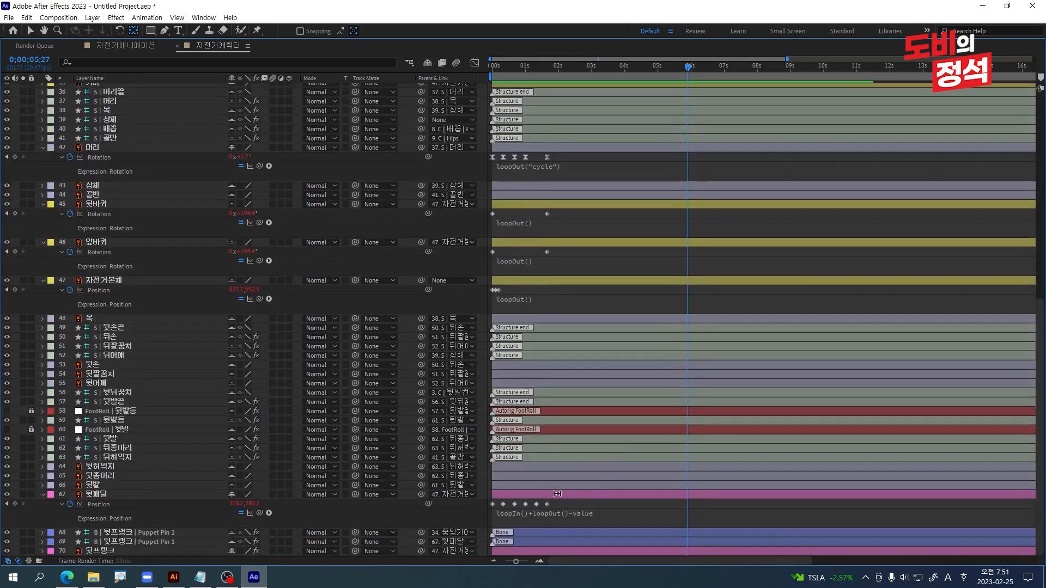
{"action": "left_click_drag", "start_coordinate": [564, 502], "coordinate": [472, 512]}
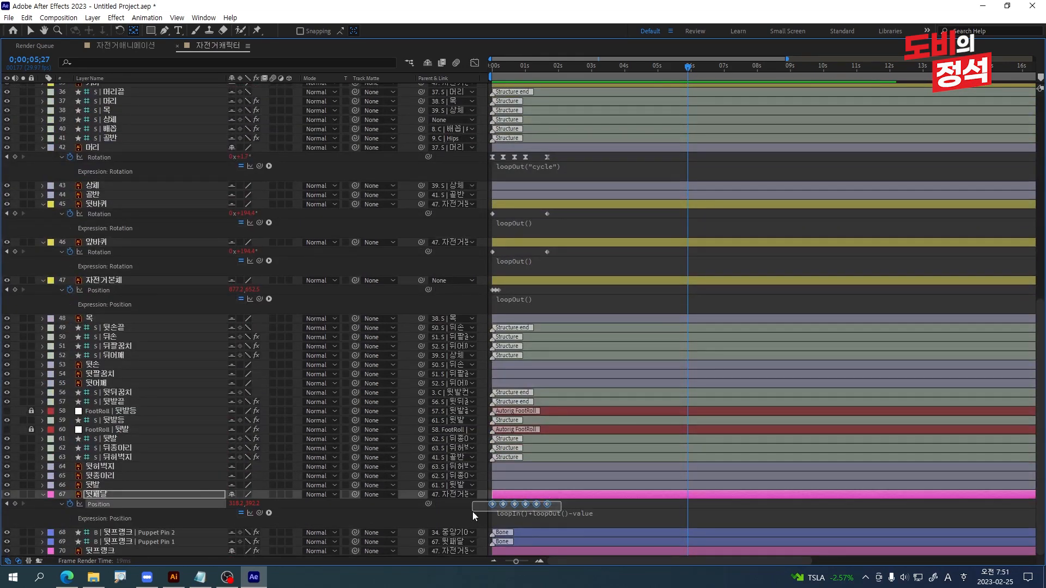
{"action": "scroll", "coordinate": [636, 308], "scroll_direction": "up", "scroll_amount": 1}
{"action": "scroll", "coordinate": [635, 308], "scroll_direction": "up", "scroll_amount": 12}
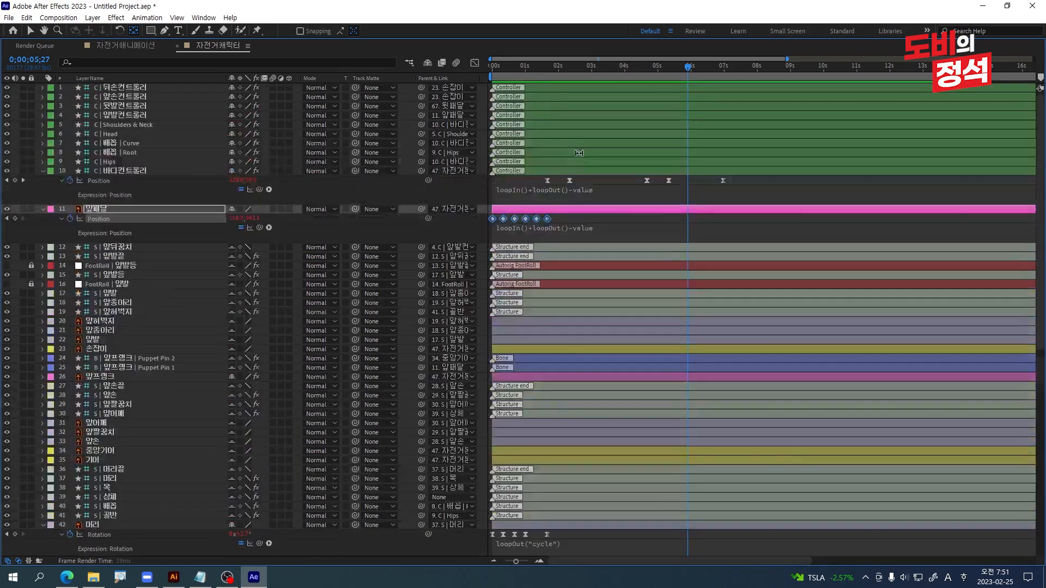
{"action": "mouse_move", "coordinate": [548, 220]}
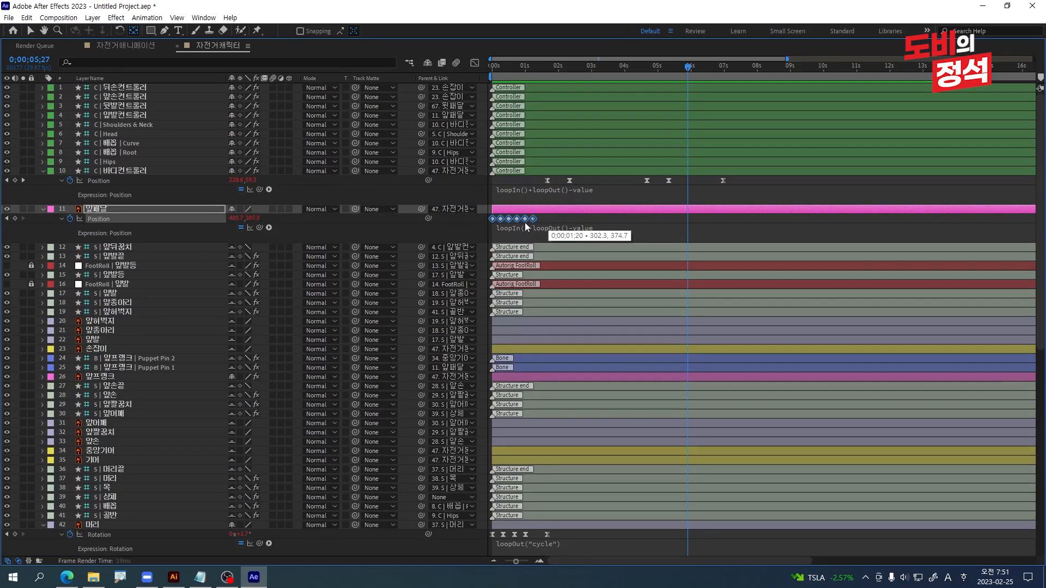
{"action": "left_click_drag", "start_coordinate": [527, 223], "coordinate": [529, 223]}
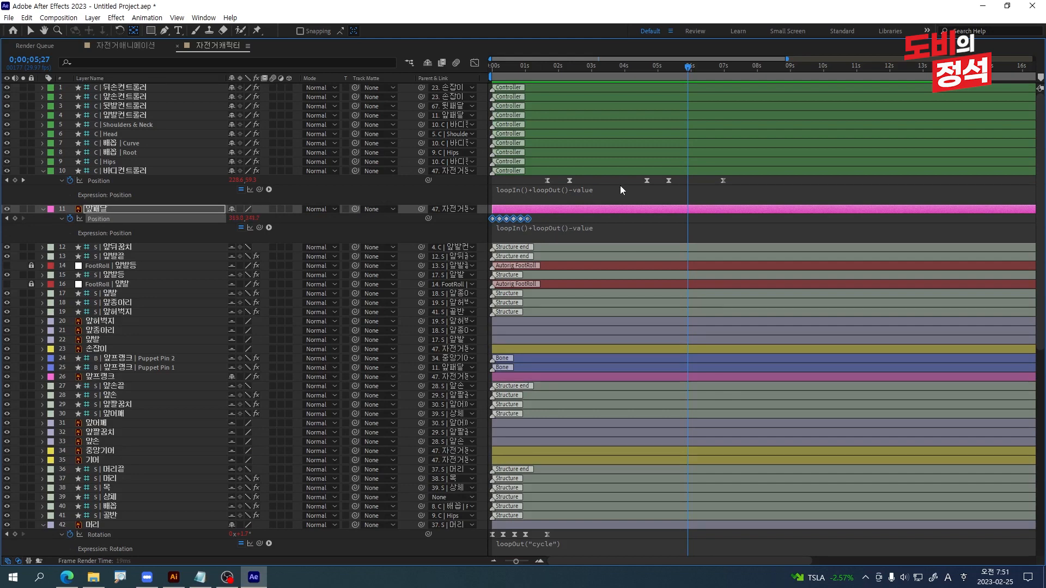
Move the last Rotation keyframes of 뒷바퀴 and 앞바퀴 together to 0;00;01;02.
{"action": "scroll", "coordinate": [617, 301], "scroll_direction": "down", "scroll_amount": 2}
{"action": "left_click_drag", "start_coordinate": [681, 68], "coordinate": [545, 101]}
{"action": "scroll", "coordinate": [575, 170], "scroll_direction": "down", "scroll_amount": 6}
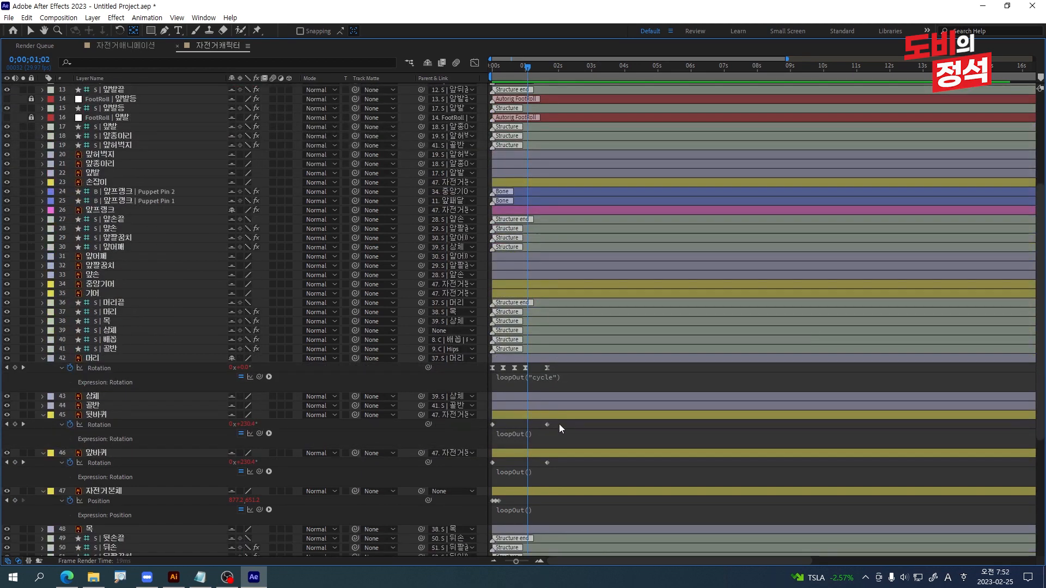
{"action": "left_click_drag", "start_coordinate": [559, 424], "coordinate": [531, 469]}
{"action": "left_click_drag", "start_coordinate": [548, 425], "coordinate": [528, 427]}
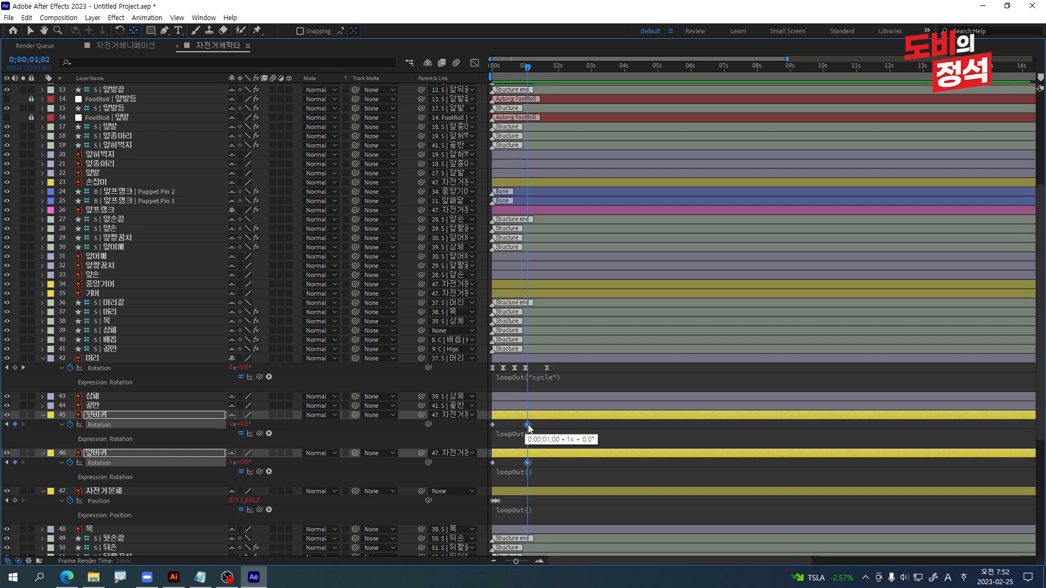
Restore the full panel layout and play the animation from the first frame to check the faster pedals and wheels.
{"action": "key", "text": "grave"}
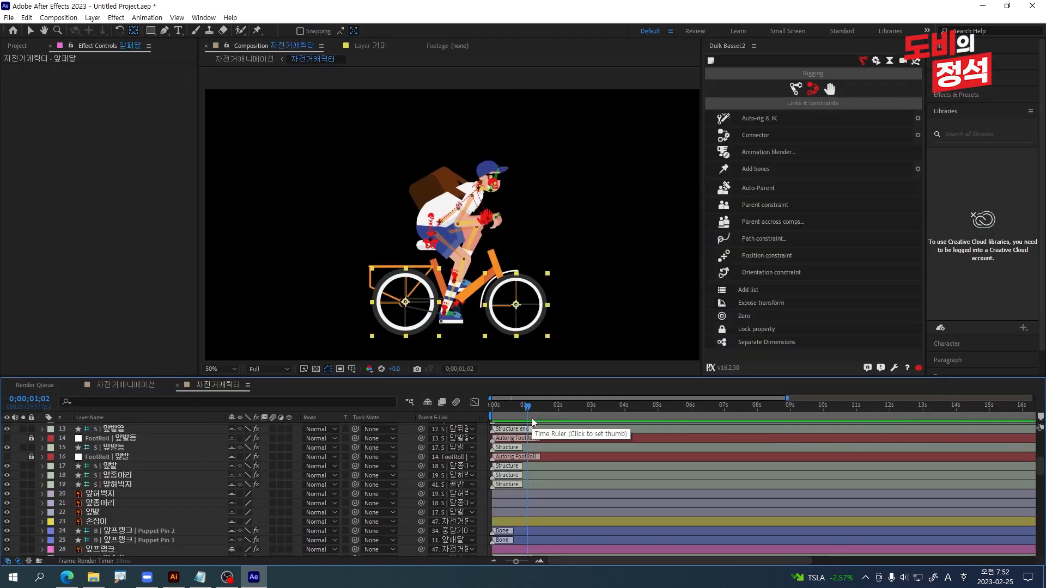
{"action": "key", "text": "Home"}
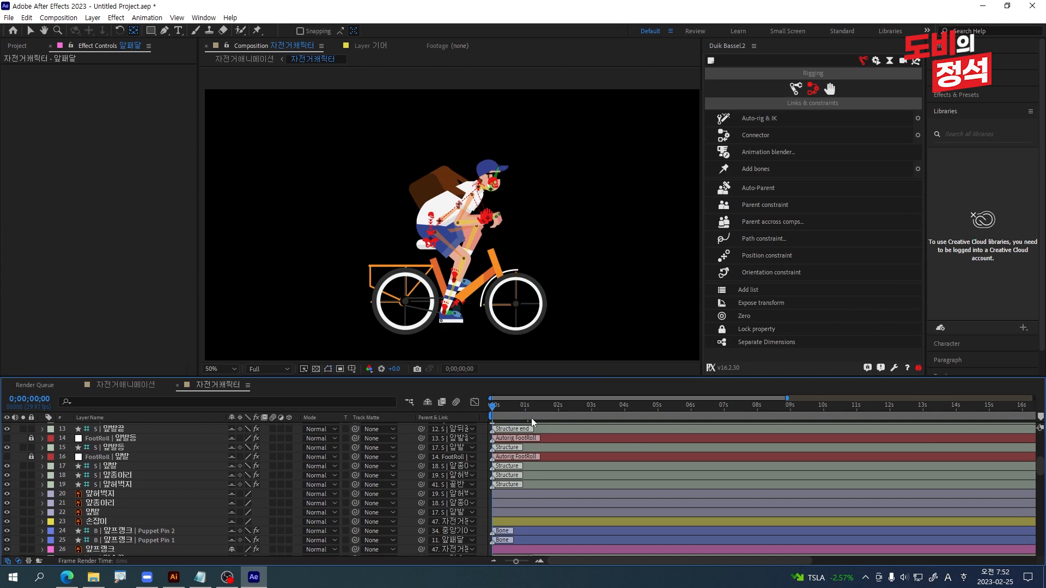
{"action": "key", "text": "space"}
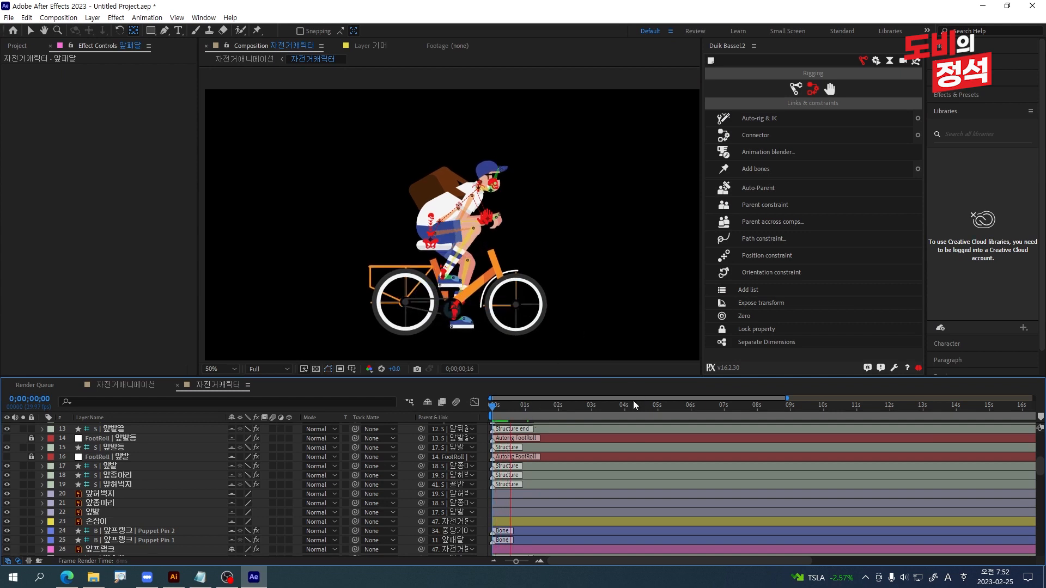